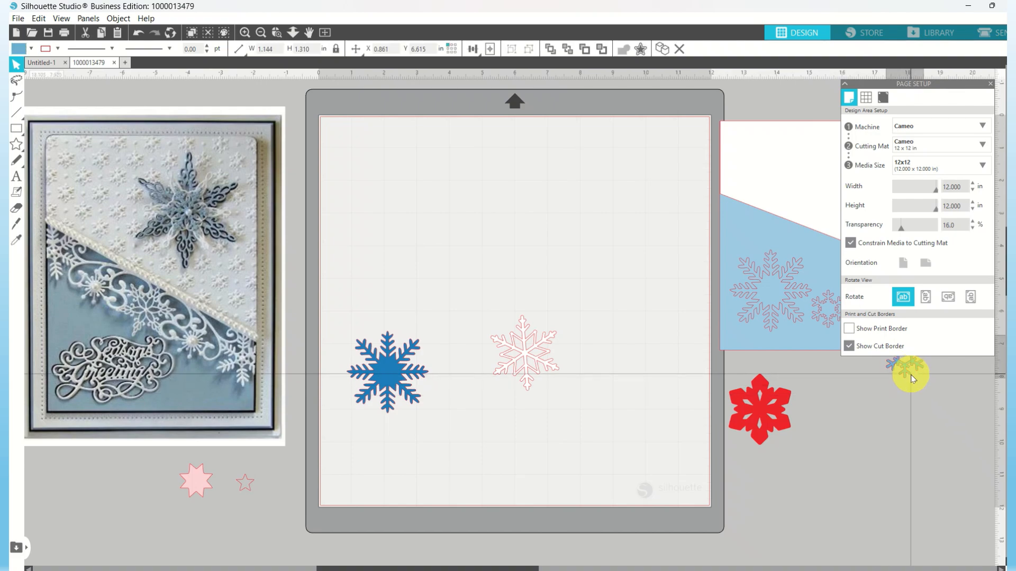
Move the small hollow blue snowflake beside the red one and the grouped light blue snowflake pair onto the mat.
left_click_drag(910, 375, 853, 403)
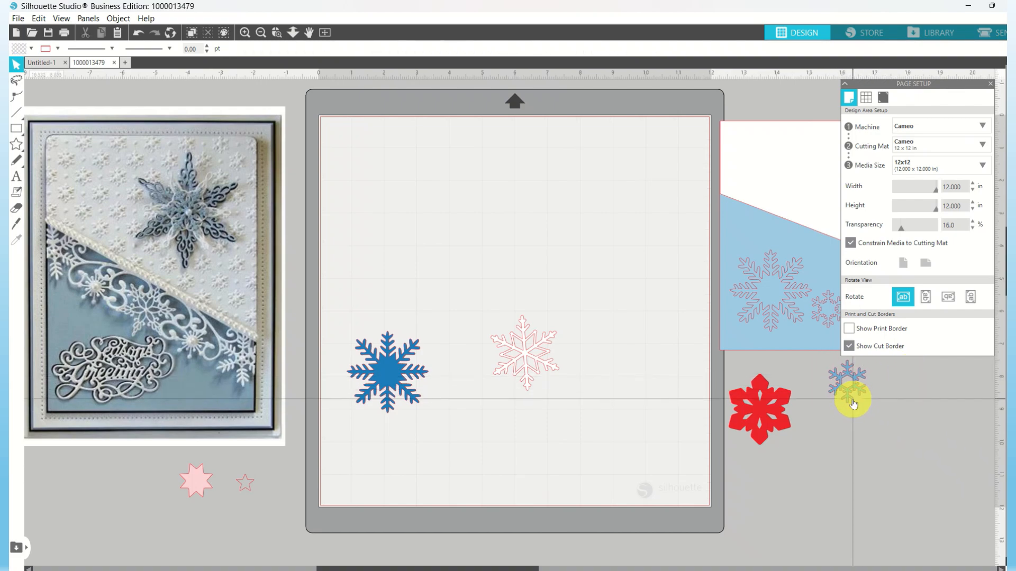
left_click(829, 324)
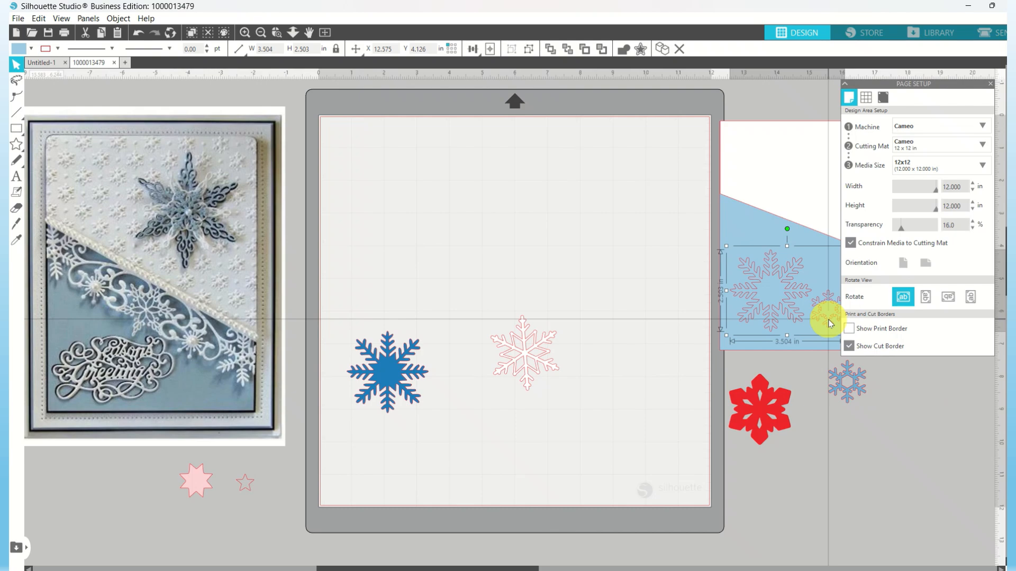
left_click_drag(829, 323, 629, 229)
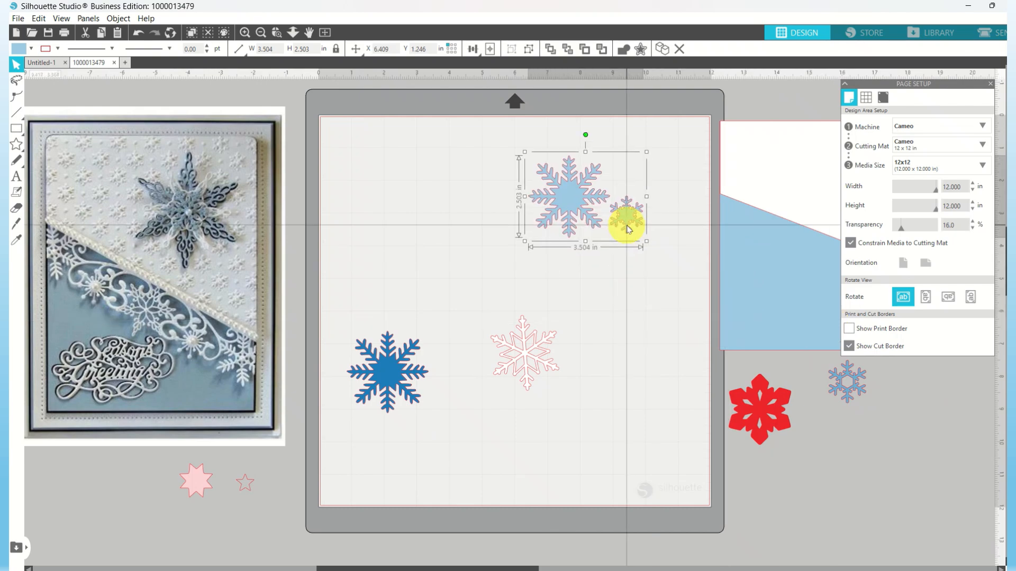
Ungroup the light blue snowflake pair and move the small snowflake down, apart from the large one.
right_click(629, 229)
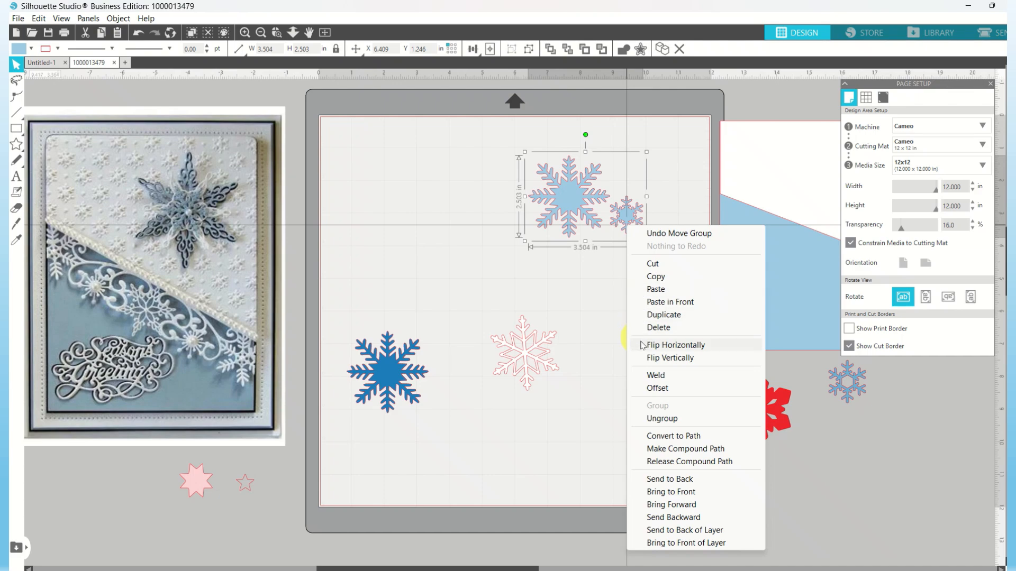
left_click(648, 419)
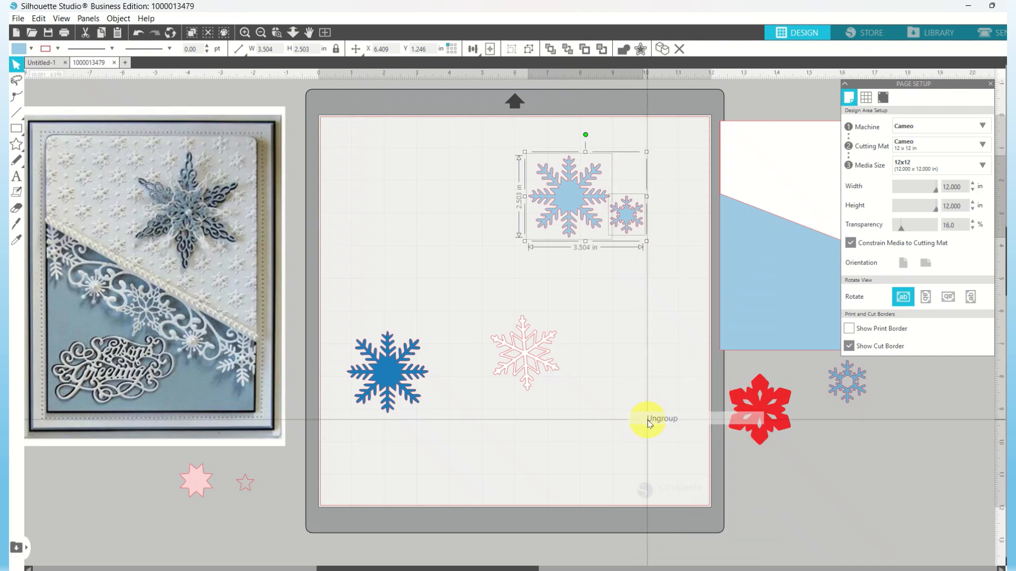
left_click(630, 257)
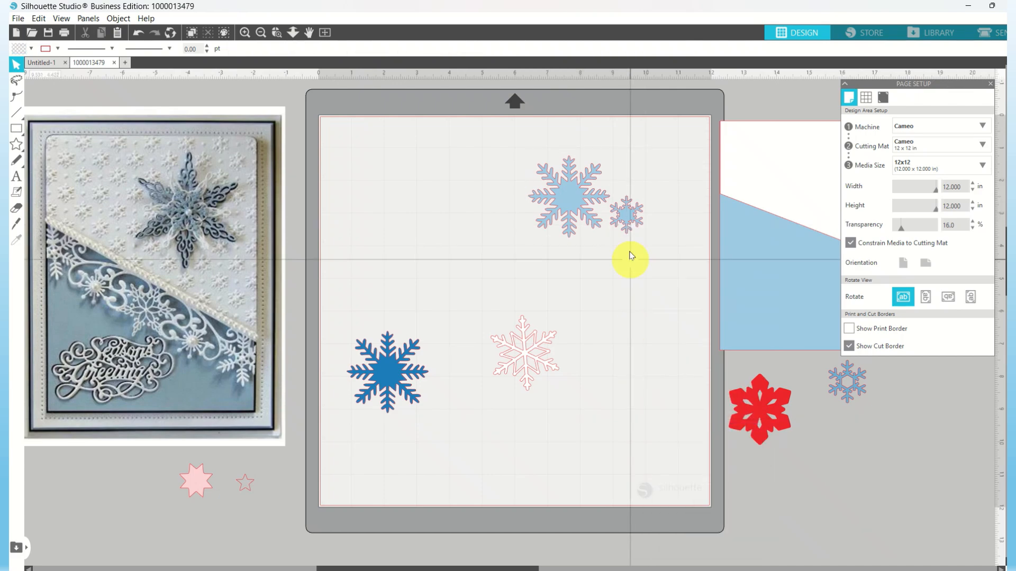
double_click(629, 224)
left_click_drag(629, 222, 610, 311)
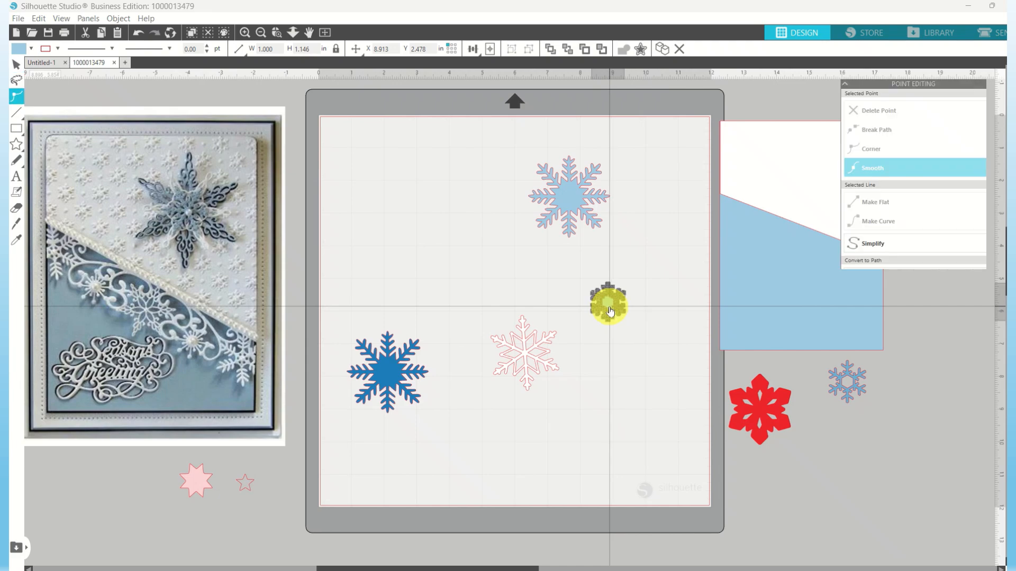
left_click(614, 361)
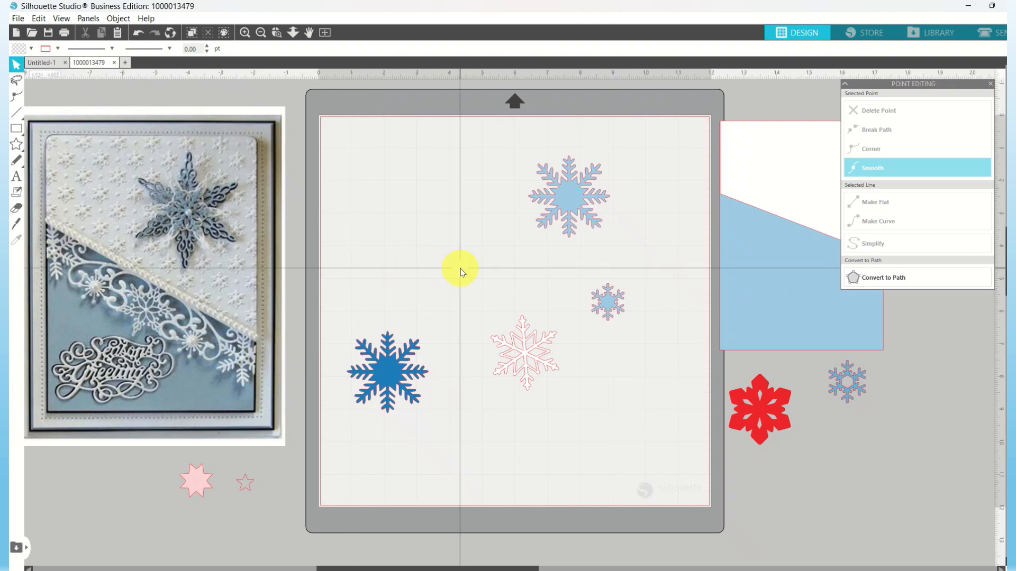
Move the light blue card panel onto the mat and lay the angled white panel over its upper part.
left_click(391, 368)
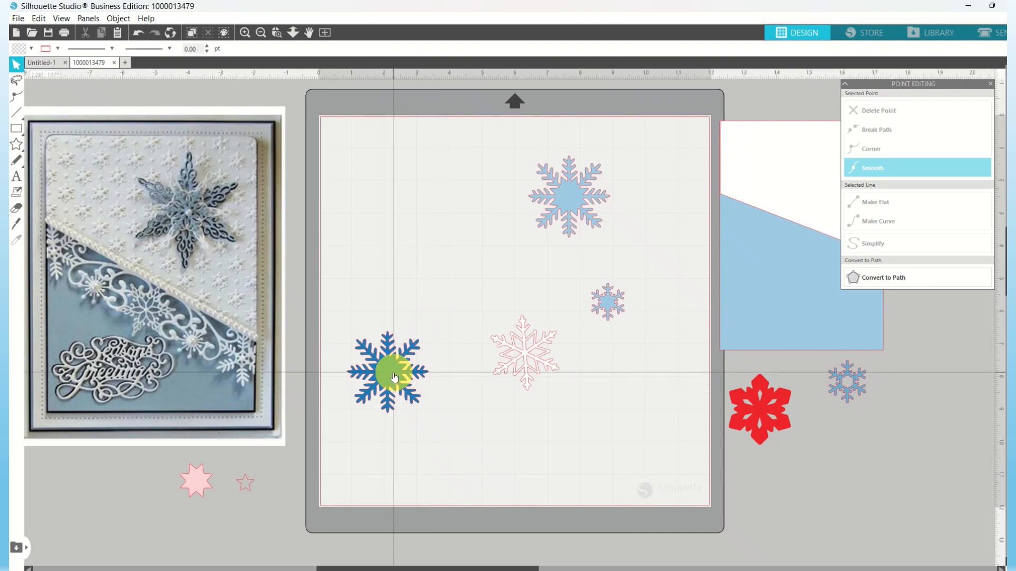
left_click(777, 226)
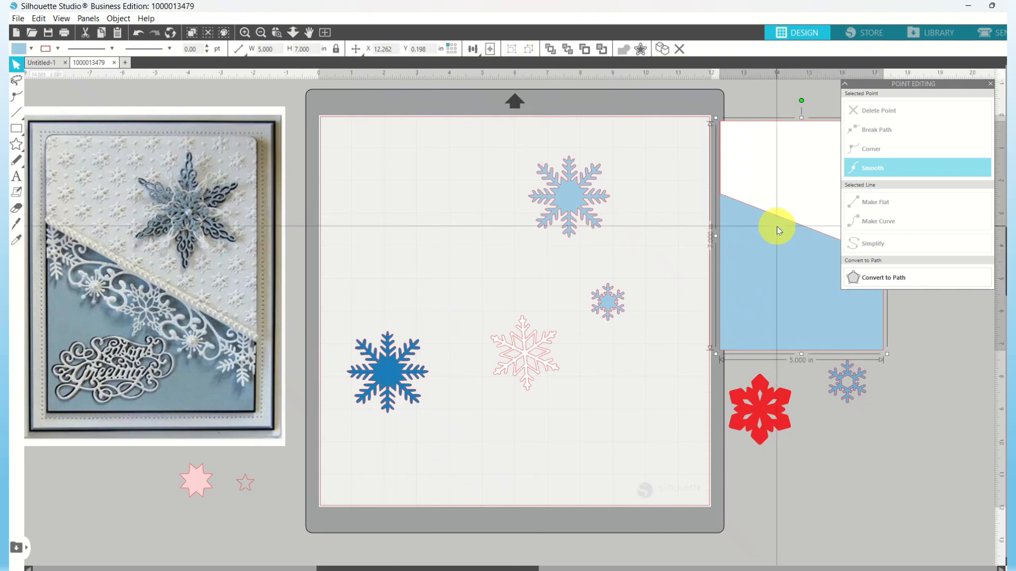
left_click_drag(777, 226, 393, 228)
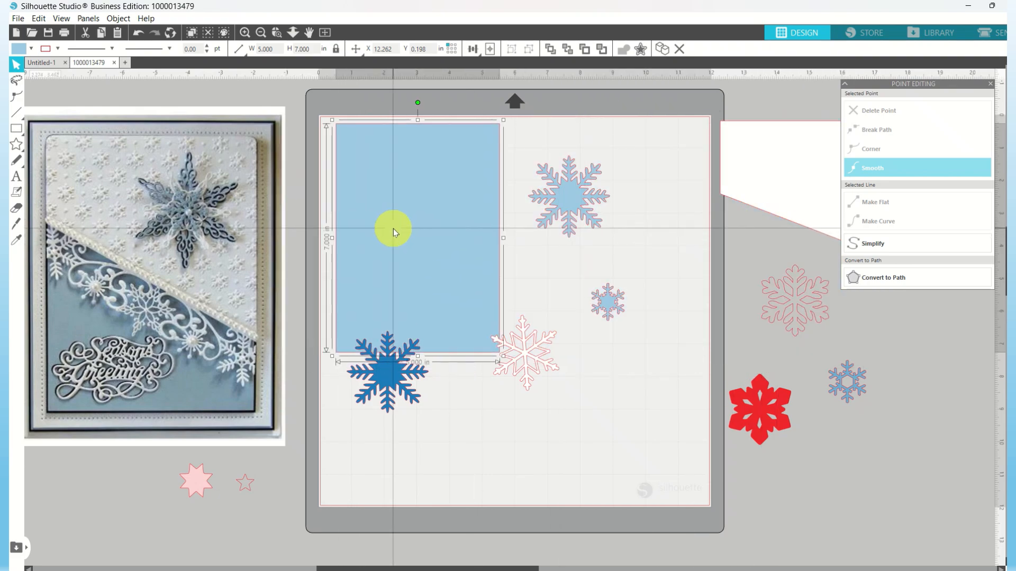
left_click_drag(726, 147, 340, 148)
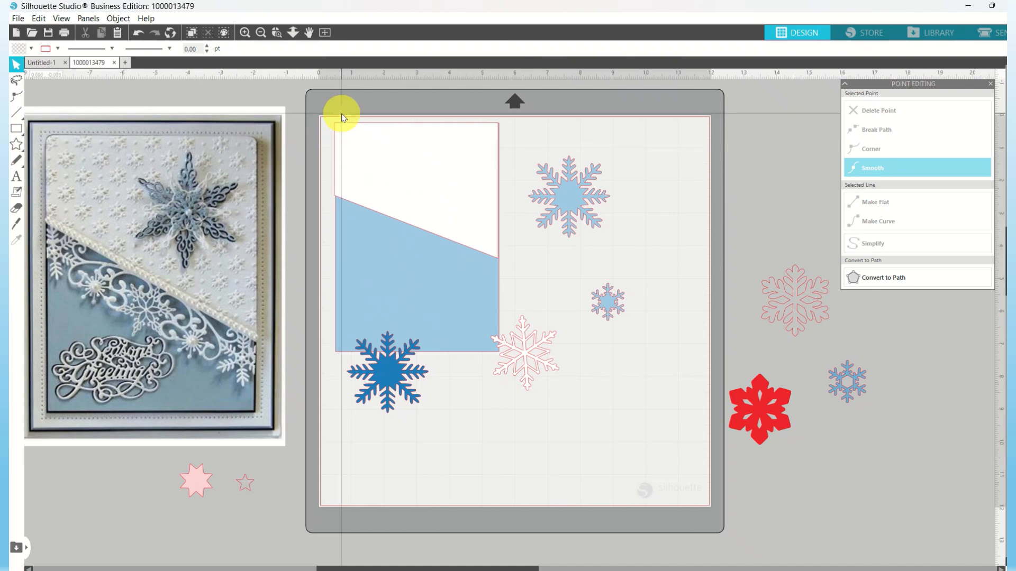
Select the white and blue card panels together and align their top edges.
left_click(386, 160)
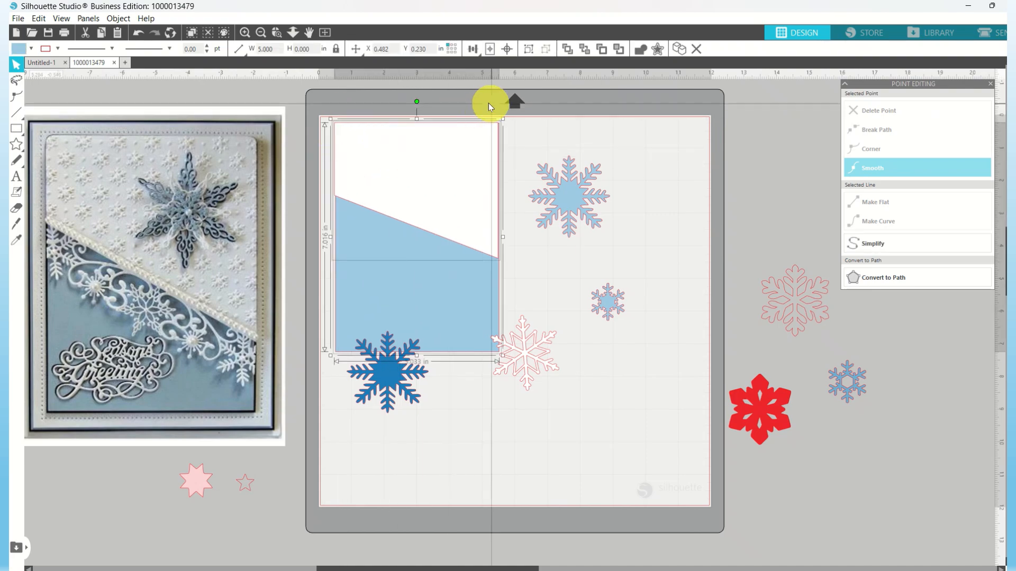
left_click(473, 49)
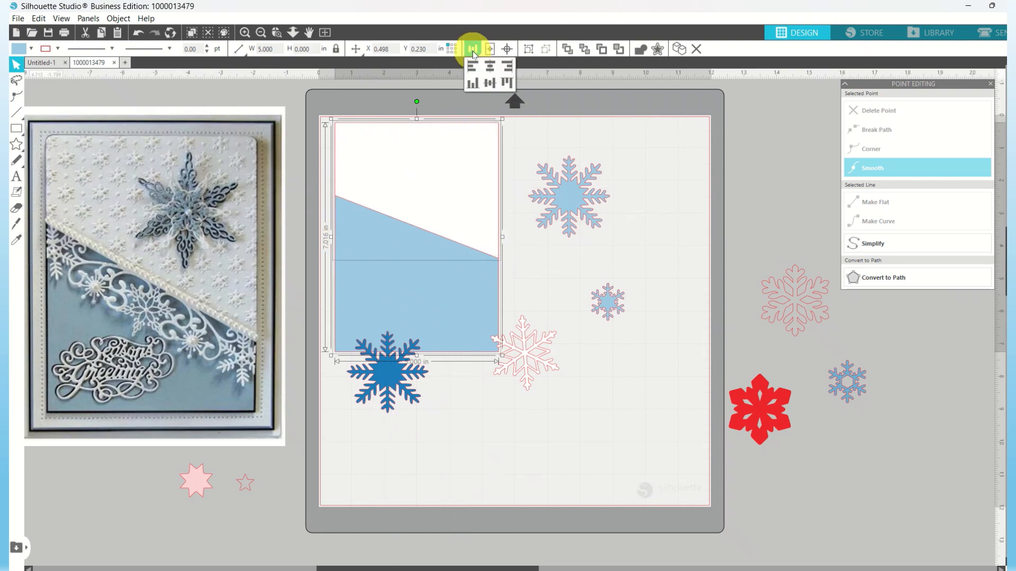
left_click(508, 83)
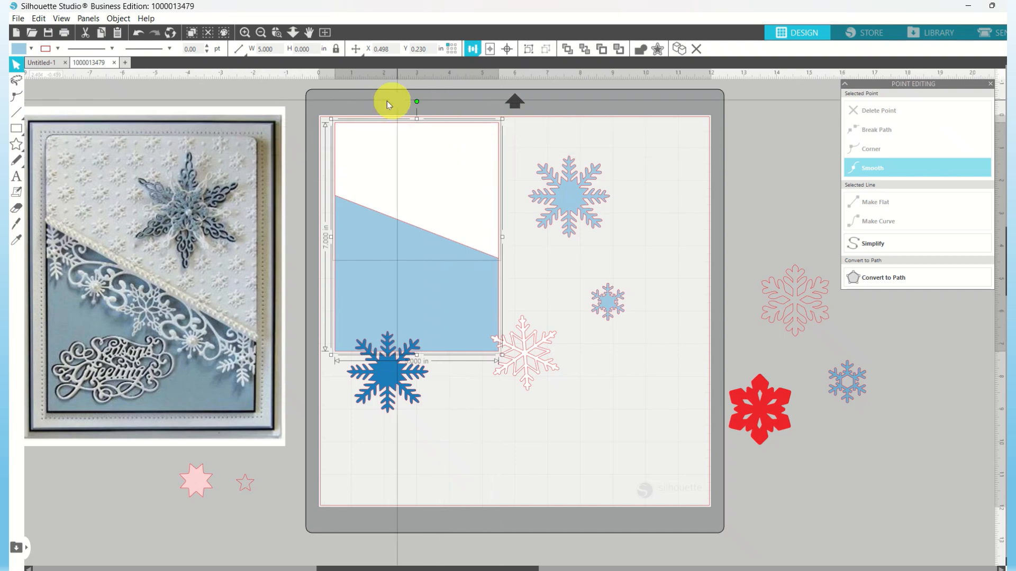
Group the two card panels and reposition the group inside the mat's cutting area.
right_click(372, 160)
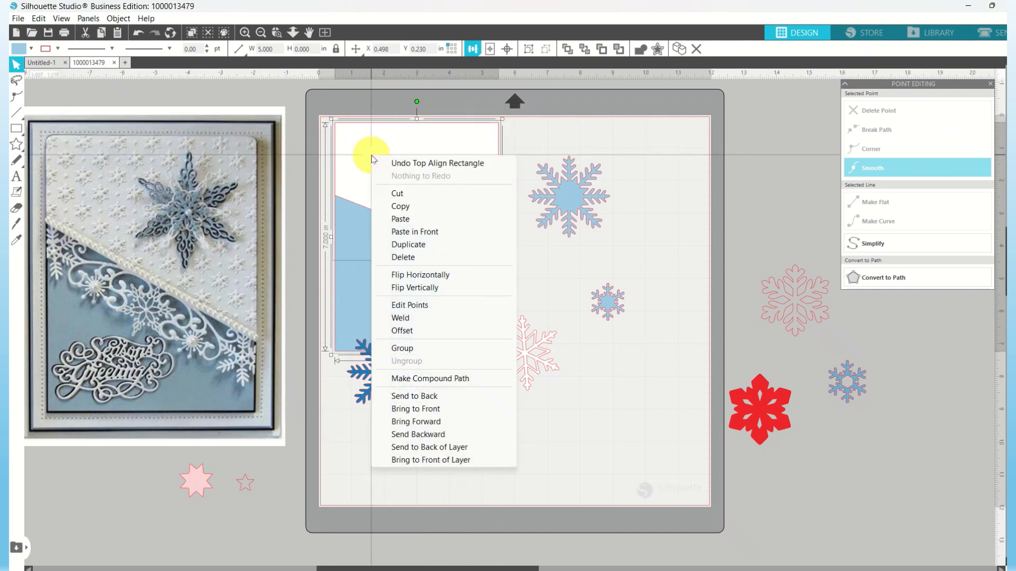
left_click(409, 349)
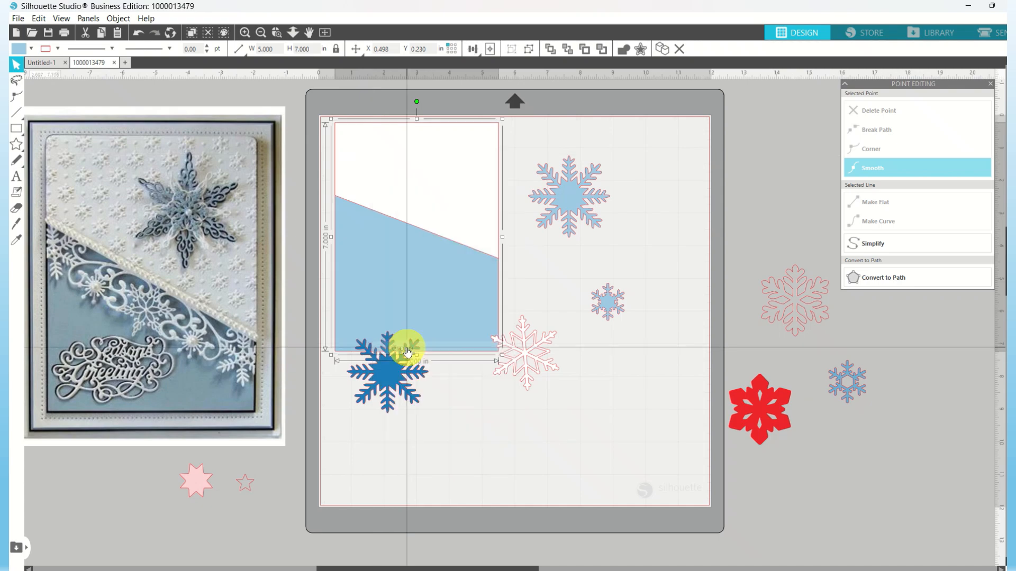
mouse_move(417, 253)
left_mouse_down()
mouse_move(408, 290)
mouse_move(417, 229)
mouse_move(421, 238)
left_mouse_up()
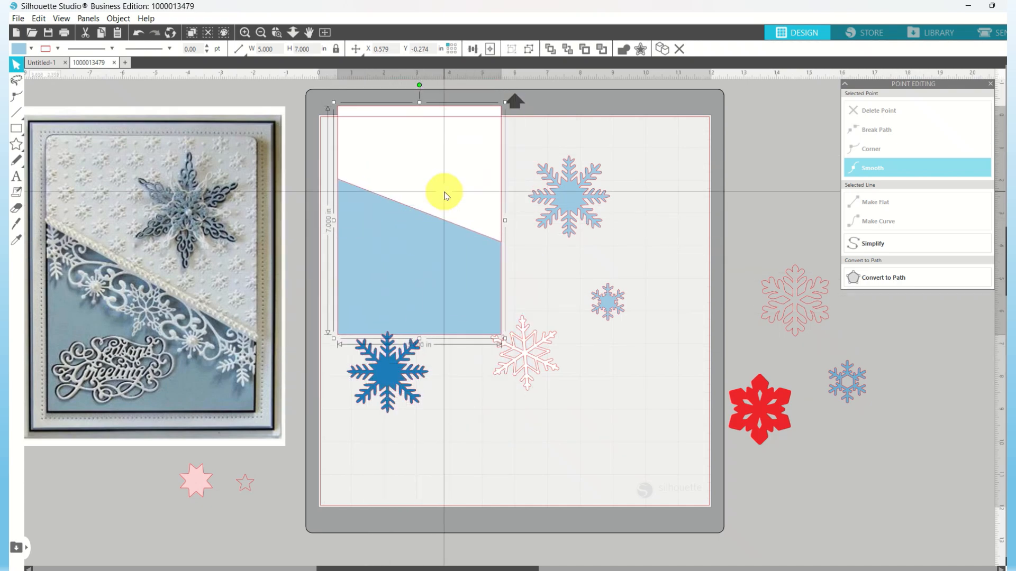
left_click_drag(444, 196, 443, 217)
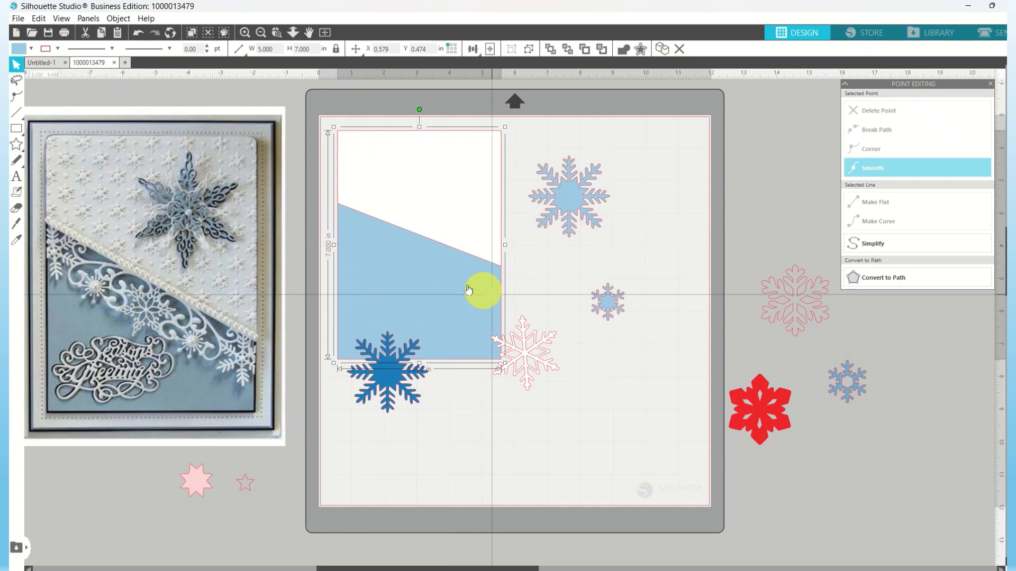
Place the white snowflake on the blue panel along the diagonal edge and tilt it slightly counterclockwise.
left_click(532, 367)
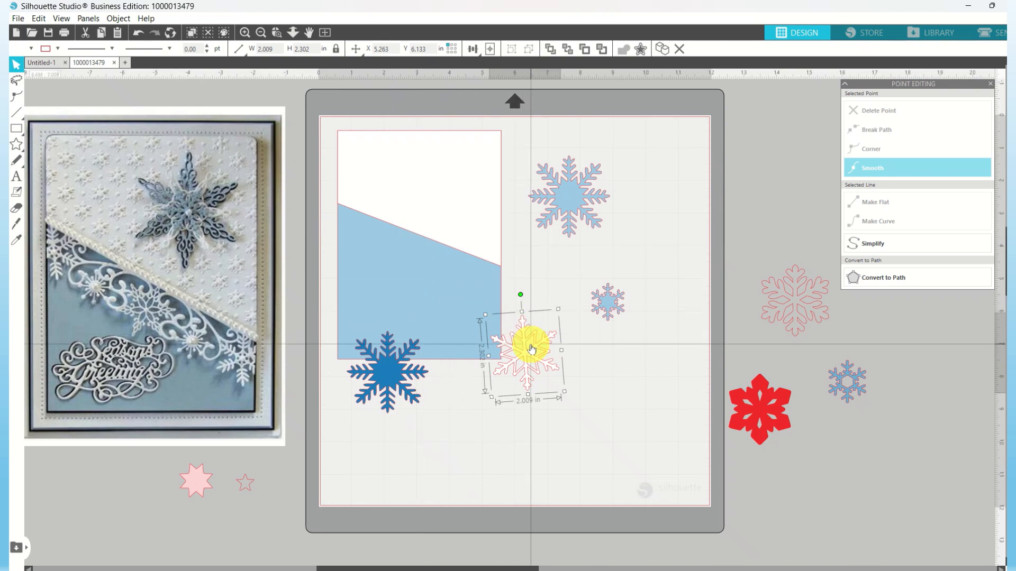
left_click_drag(529, 349, 415, 259)
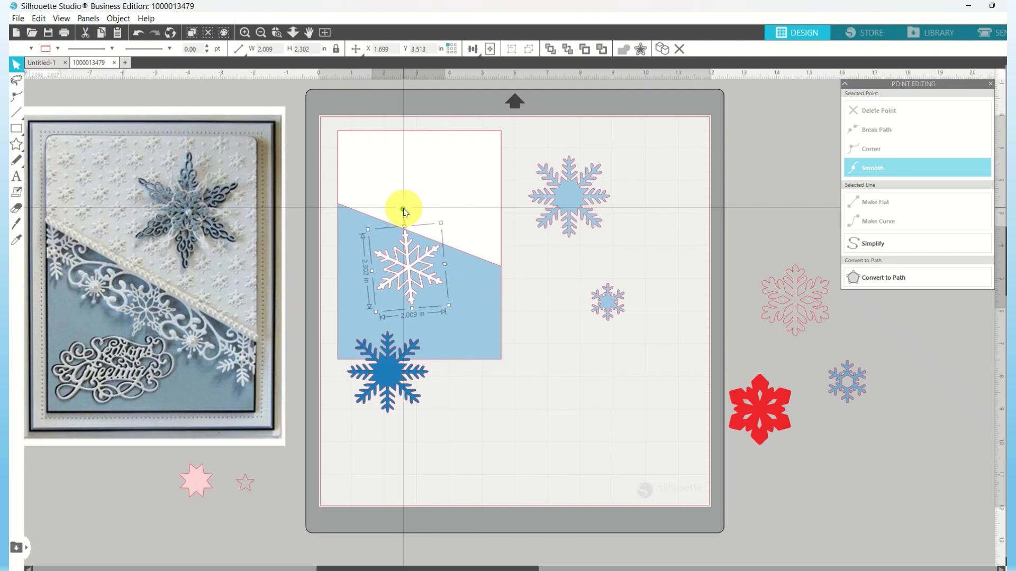
left_click_drag(404, 212, 402, 212)
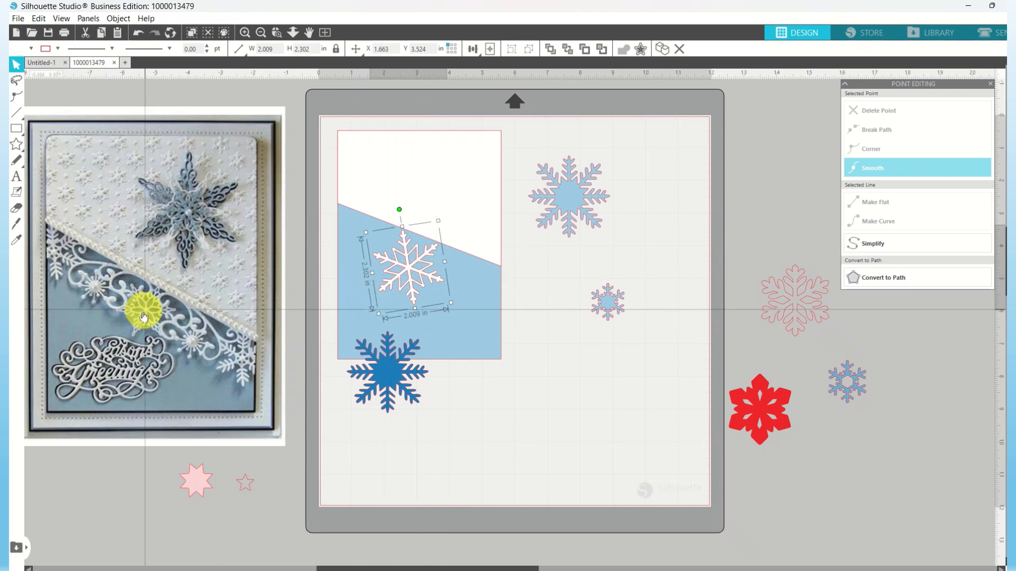
Shrink the white snowflake to about 1.57 by 1.80 in and nudge it against the diagonal edge.
left_click_drag(379, 314, 391, 294)
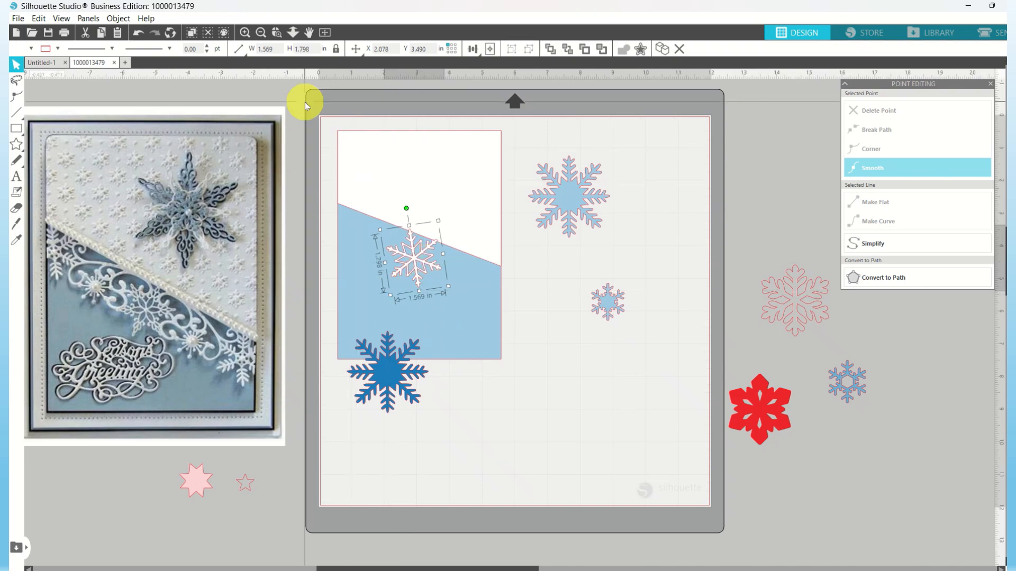
left_click(244, 33)
left_click(245, 33)
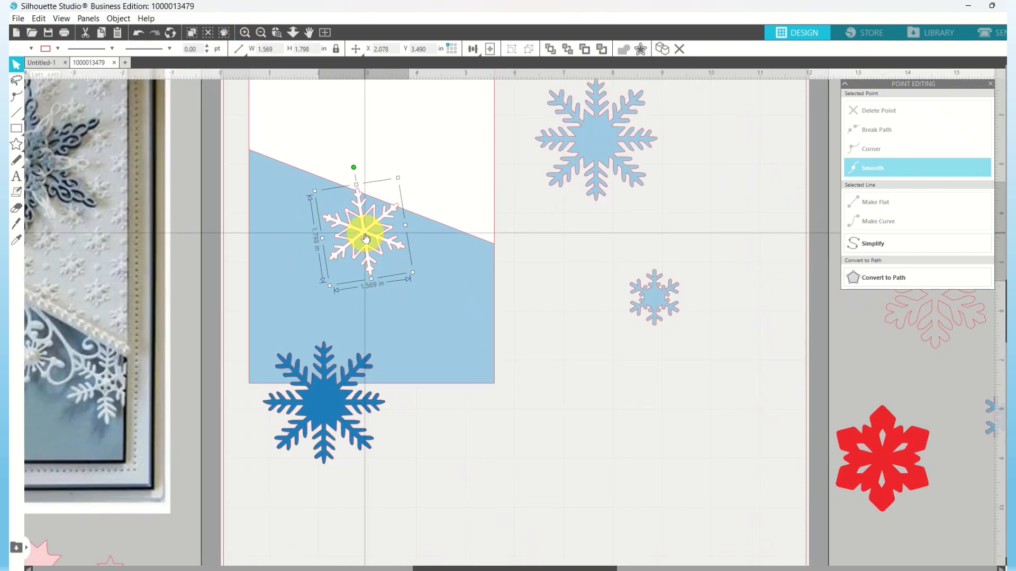
left_click_drag(366, 236, 364, 234)
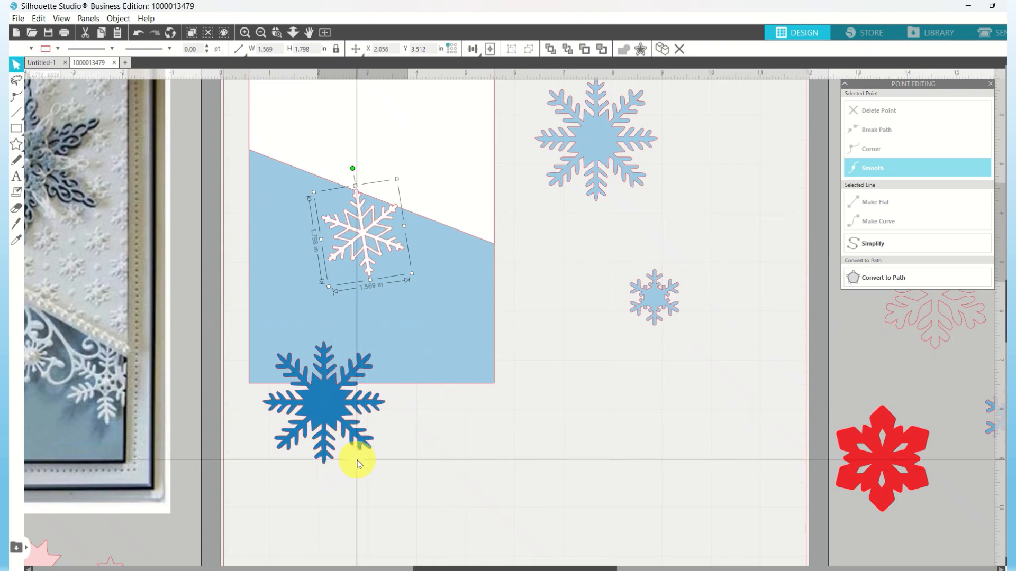
left_click(325, 32)
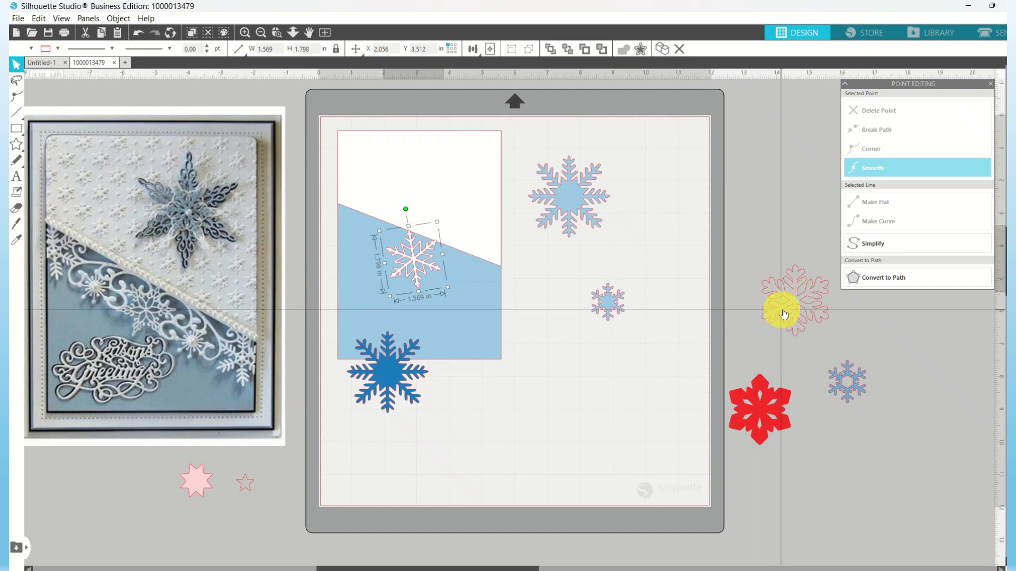
Undo the white snowflake's nudging, resizing and rotation.
left_click(567, 209)
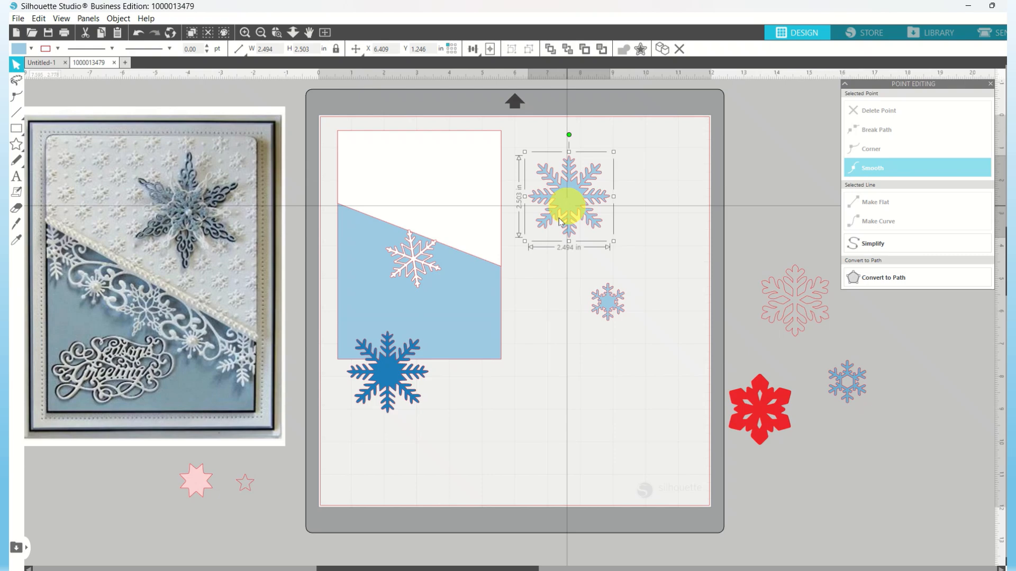
left_click(414, 264)
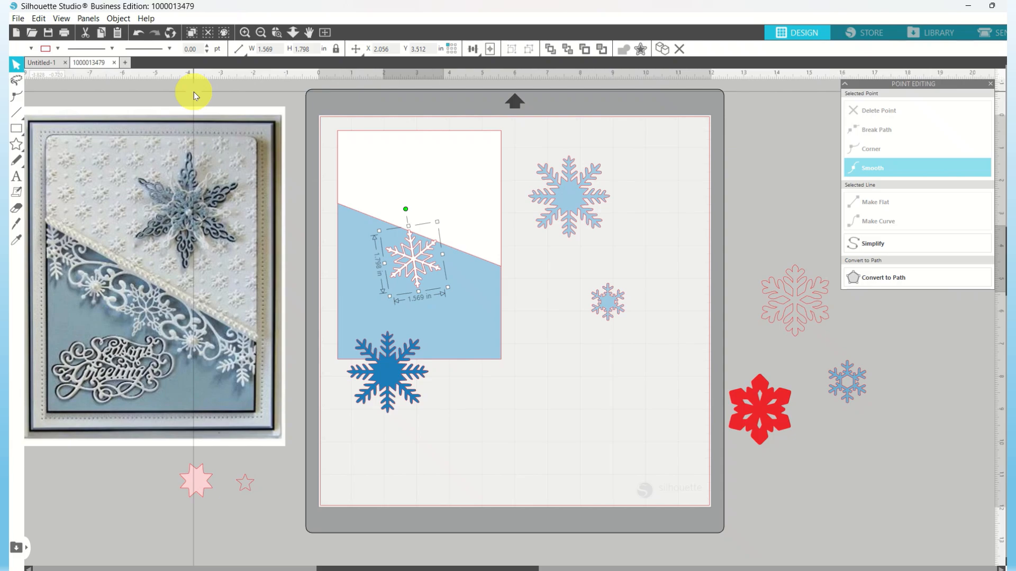
left_click(140, 40)
left_click(139, 40)
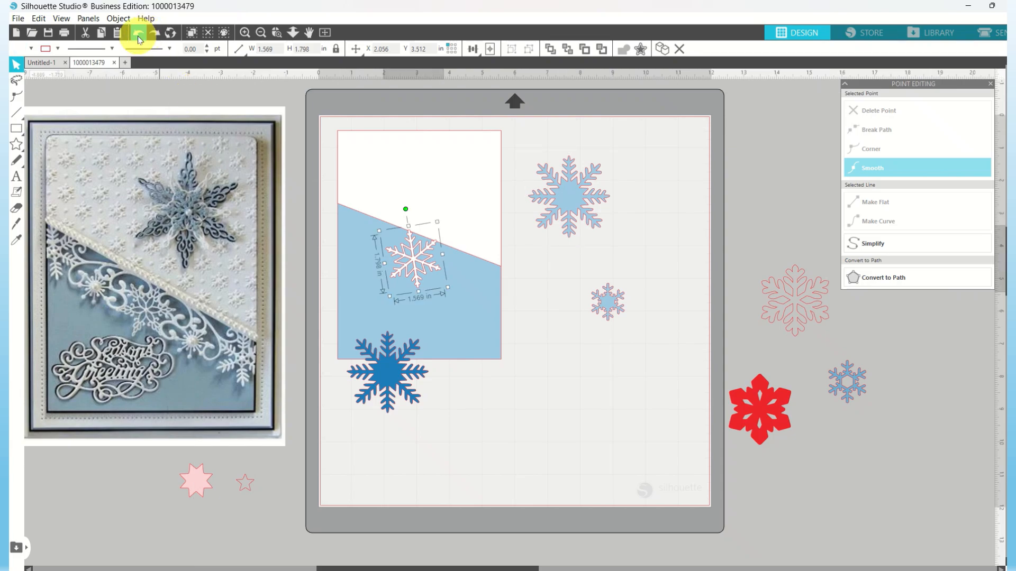
left_click(140, 40)
left_click(140, 40)
left_click(139, 40)
left_click(140, 40)
left_click(140, 40)
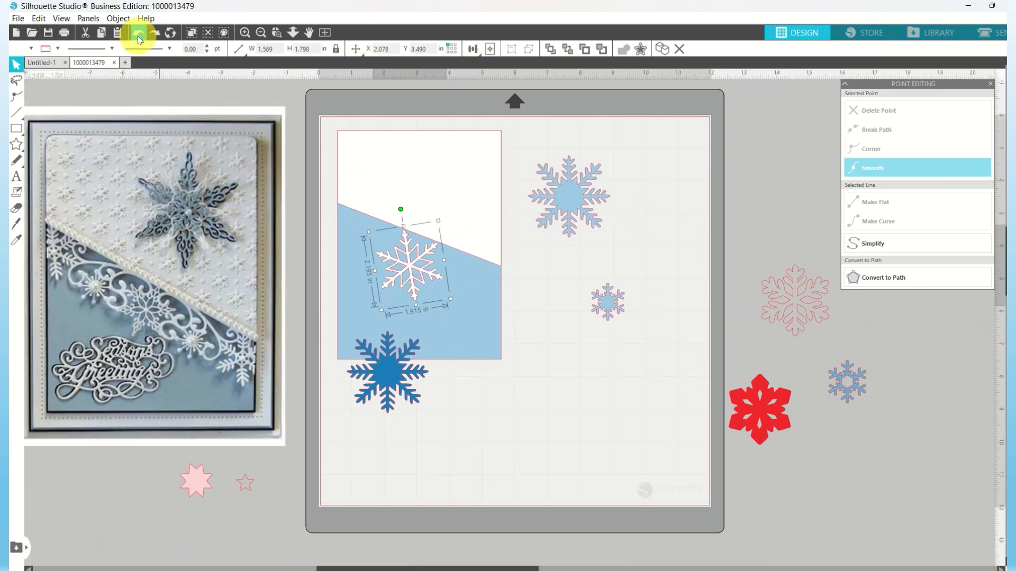
left_click(140, 40)
left_click(140, 41)
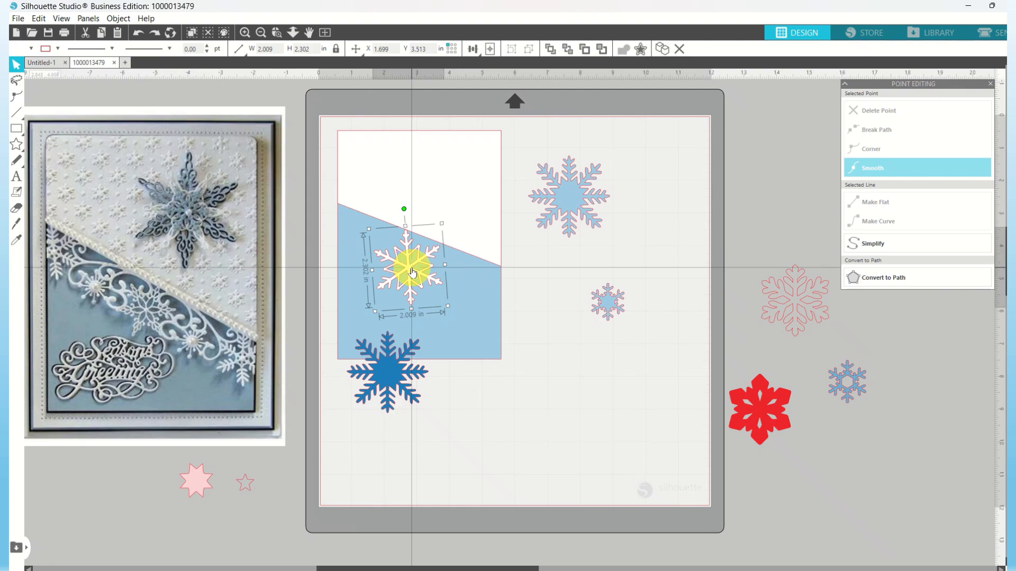
Move the white snowflake beside the large light blue one and the dark blue snowflake off the card.
left_click_drag(409, 269, 644, 201)
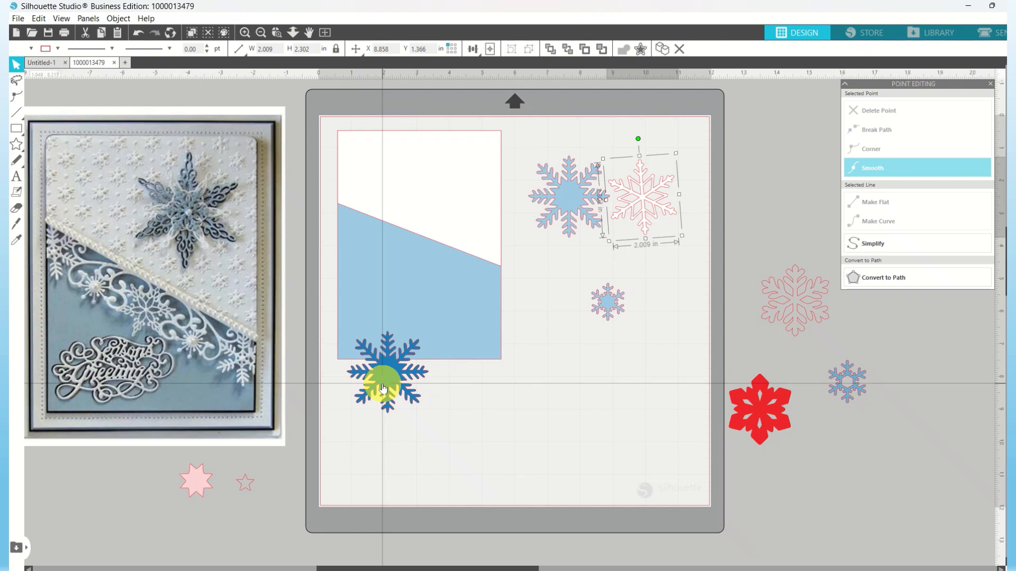
left_click_drag(383, 386, 678, 279)
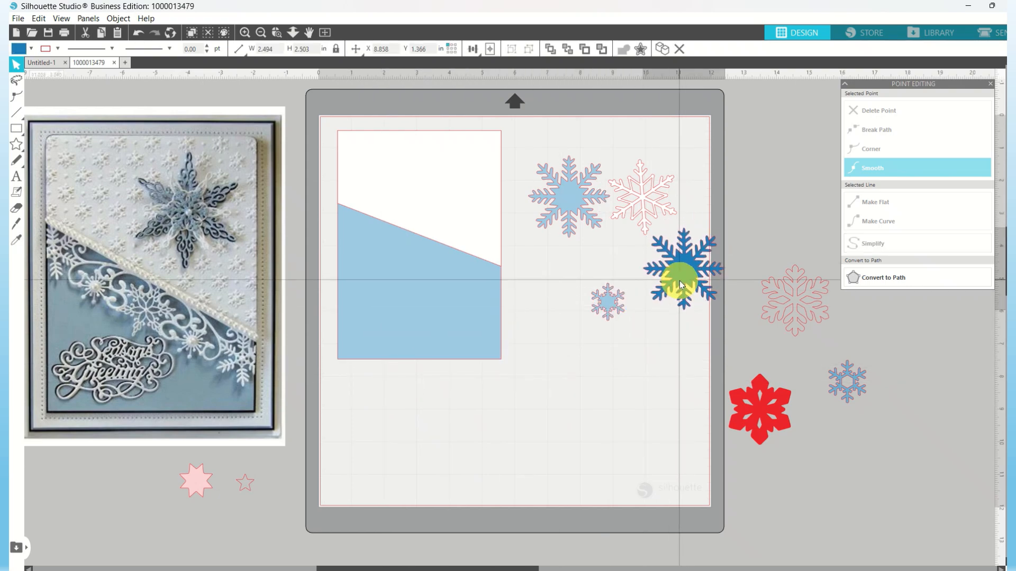
left_click(640, 209)
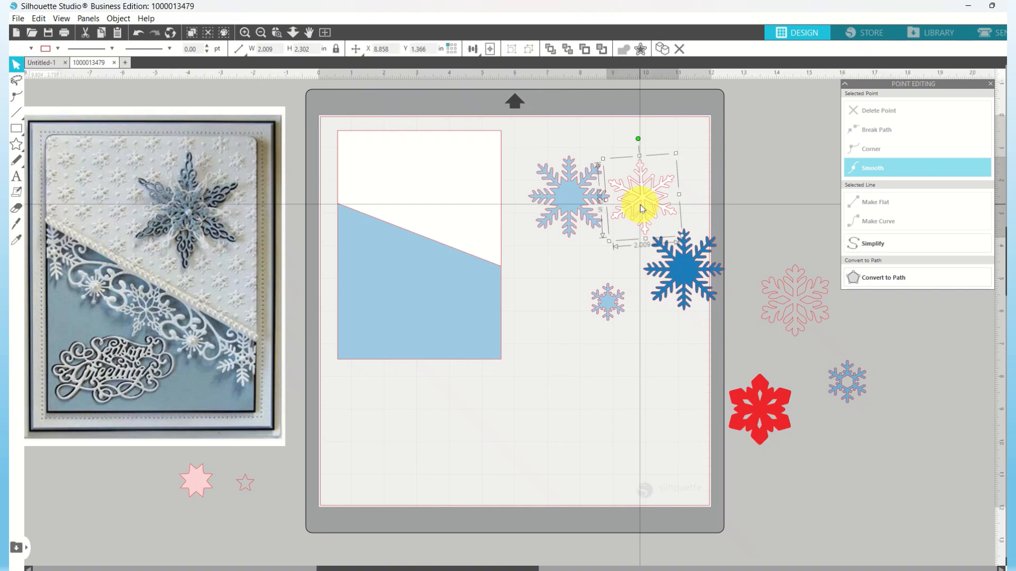
left_click(550, 185, "shift")
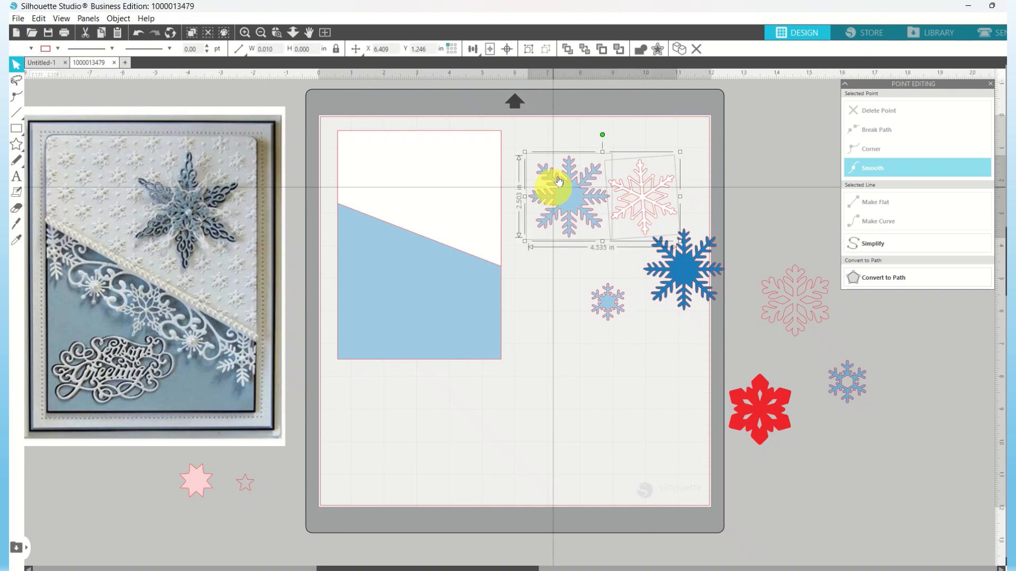
left_click(658, 59)
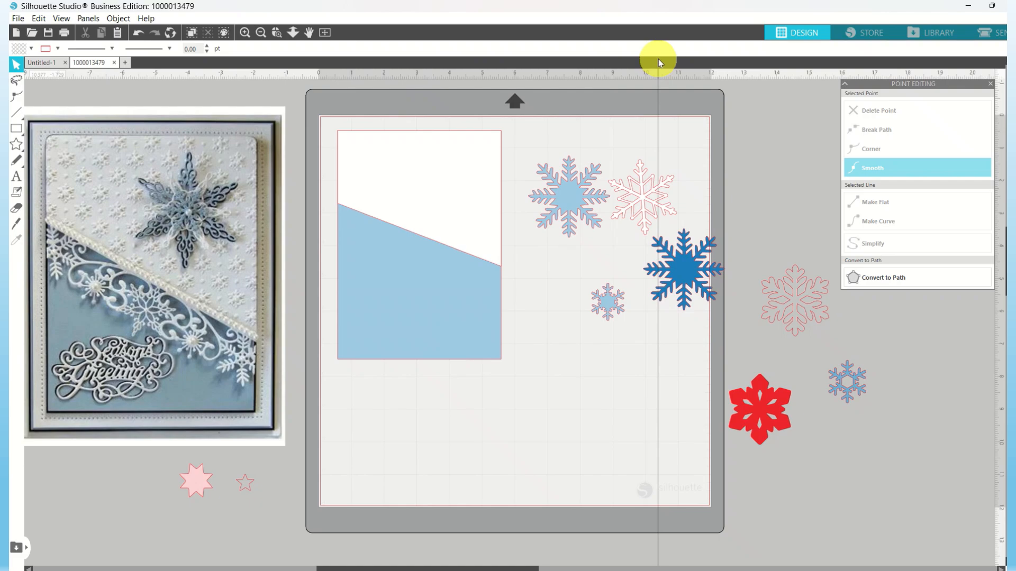
Duplicate the large light blue and white snowflakes and place the copies around the blue panel's lower right corner.
left_click(568, 189)
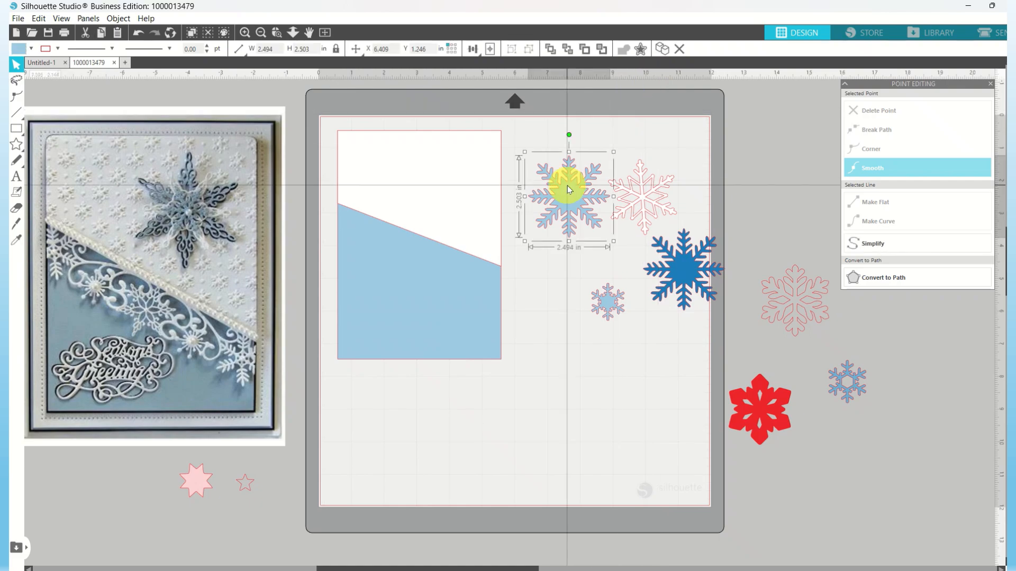
left_click(642, 201, "shift")
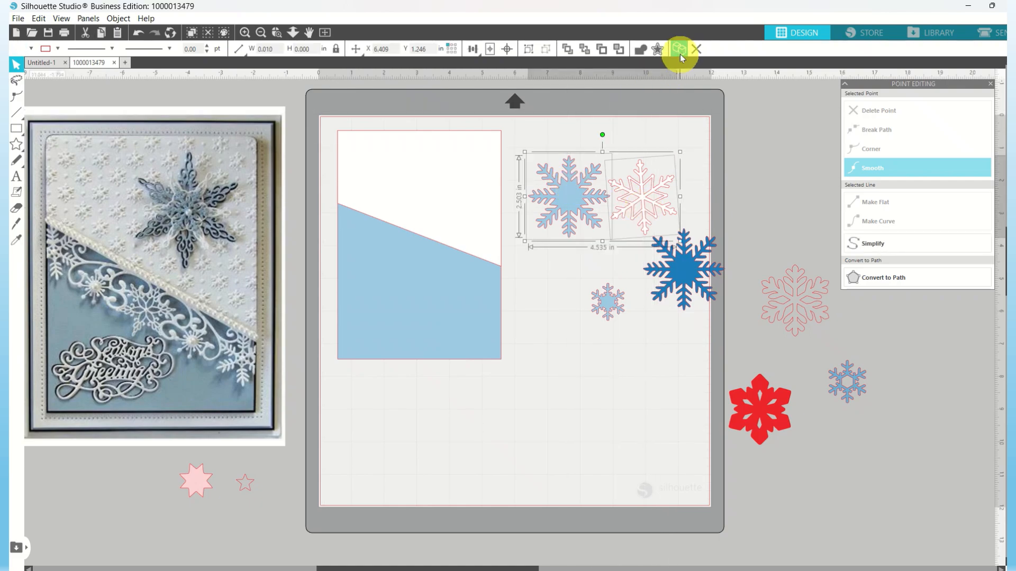
left_click(682, 50)
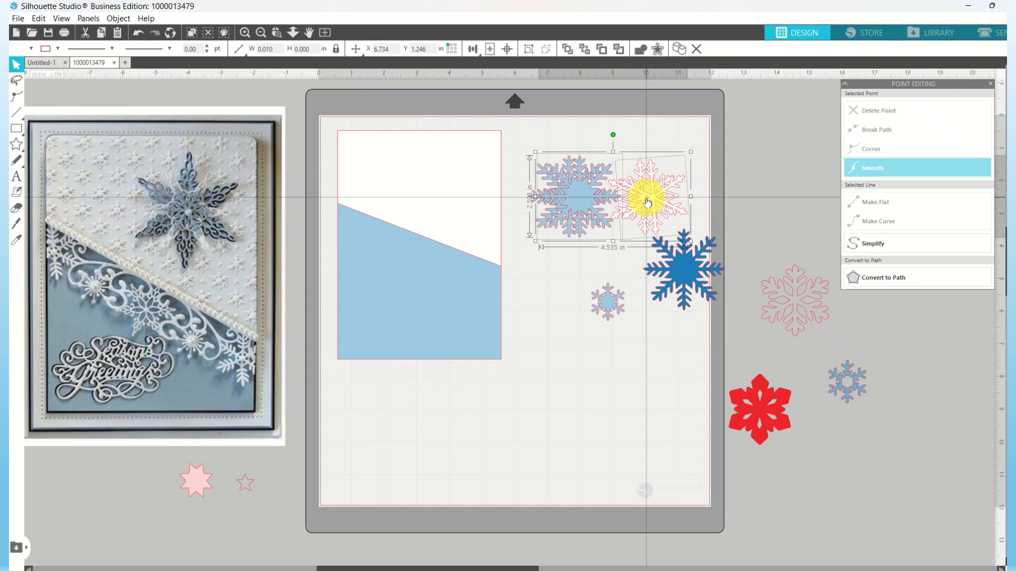
left_click_drag(646, 202, 541, 358)
left_click_drag(585, 198, 474, 373)
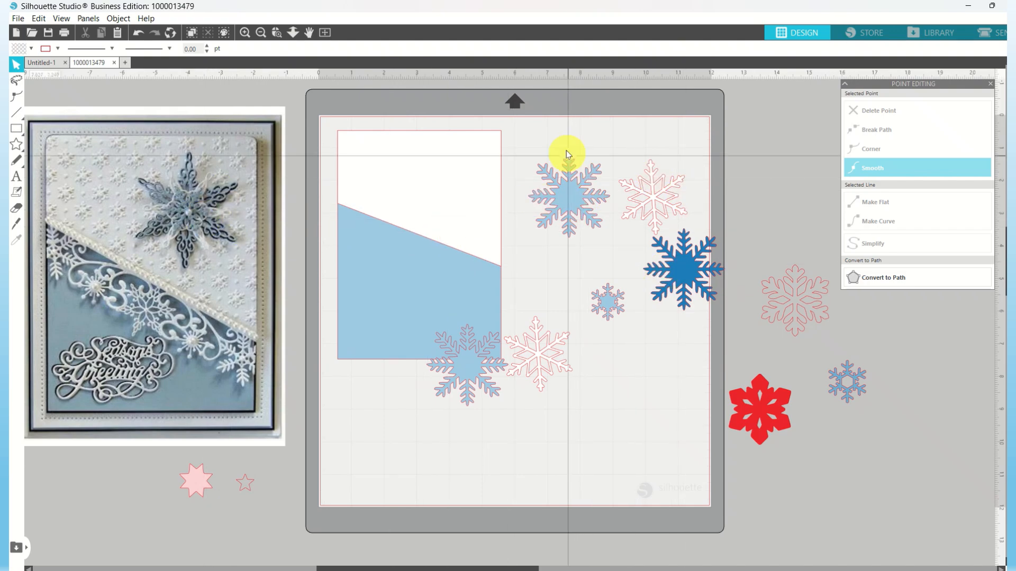
Move the unfilled outline, small blue and red spare snowflakes beside the mat farther down and away from it, side by side.
left_click(570, 186)
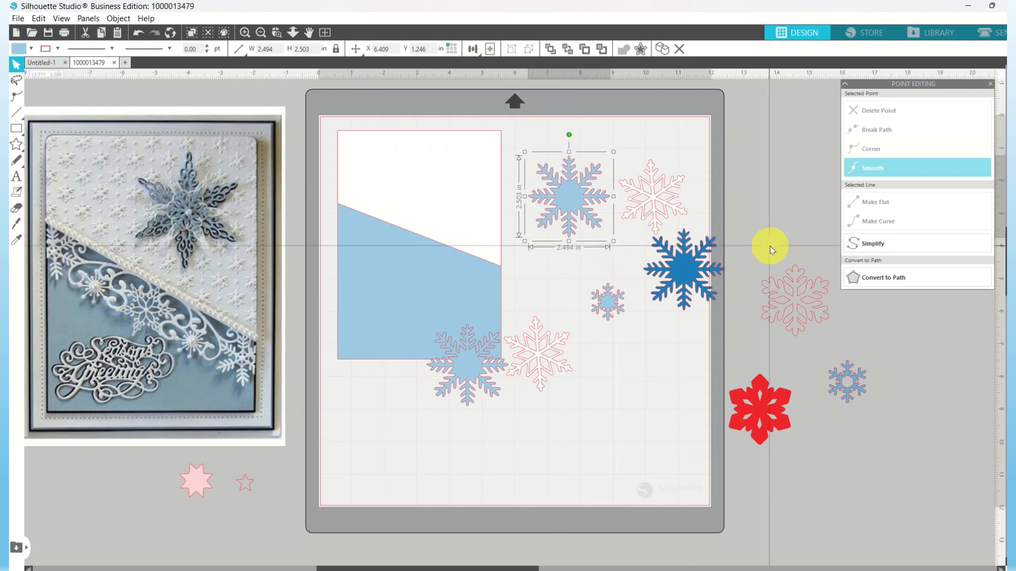
left_click(748, 438)
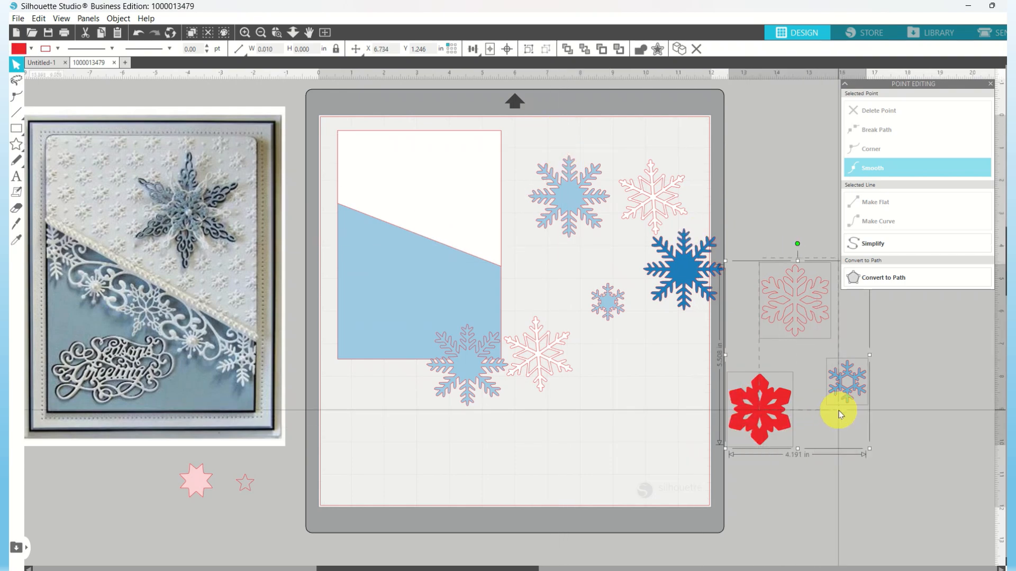
left_click_drag(817, 331, 917, 417)
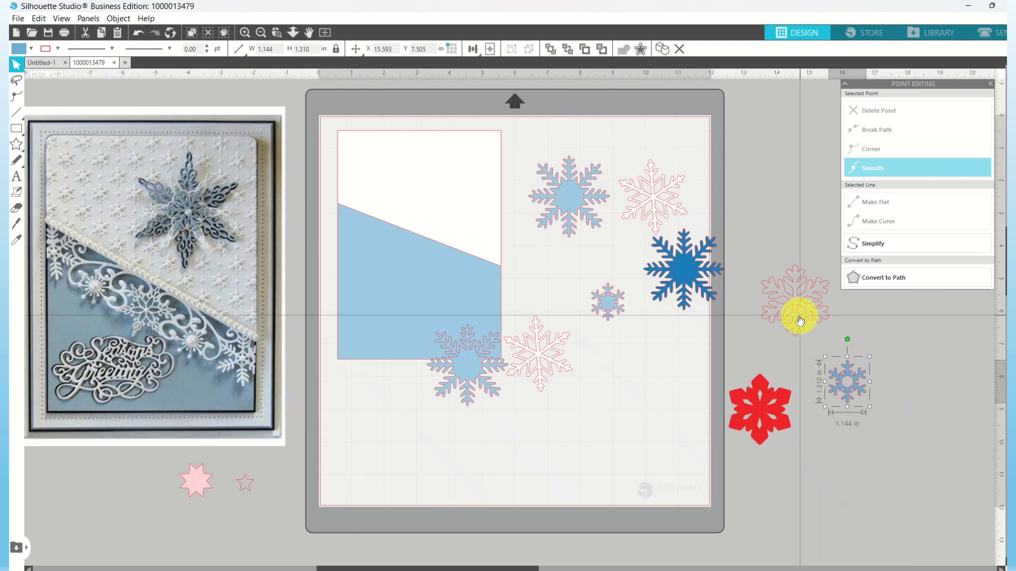
left_click_drag(799, 316, 945, 479)
left_click(904, 433)
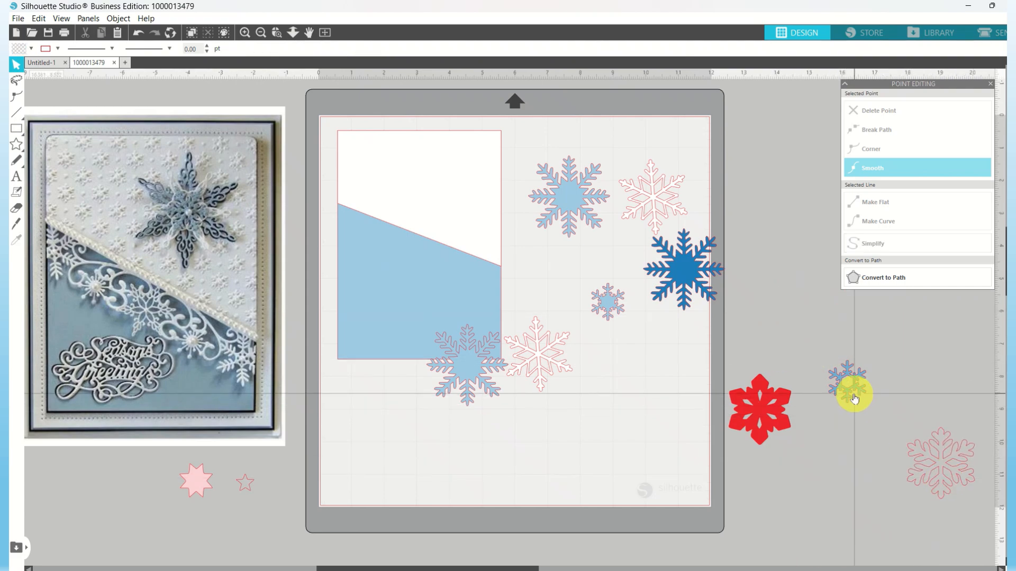
left_click_drag(854, 395, 895, 469)
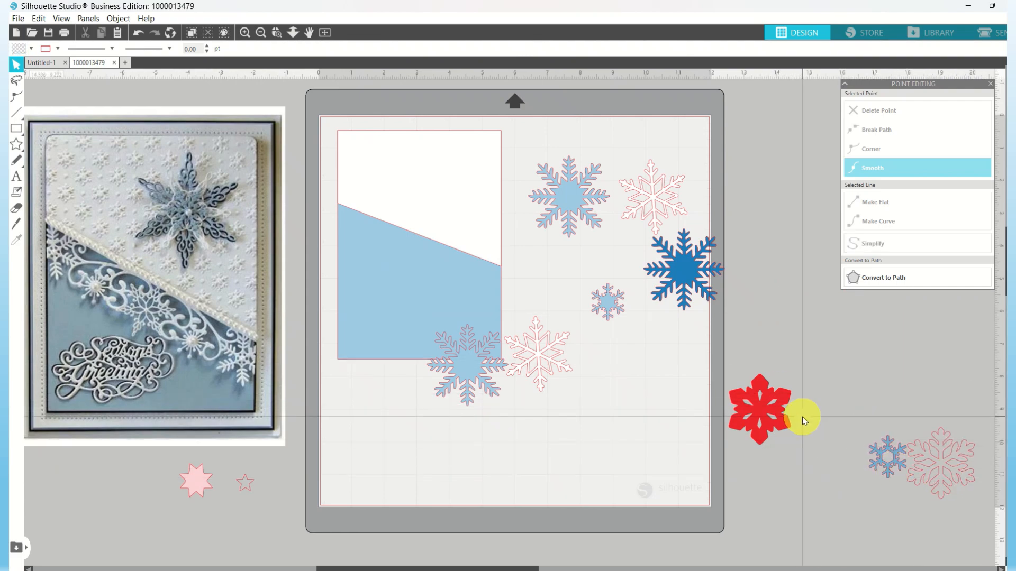
left_click_drag(764, 406, 838, 473)
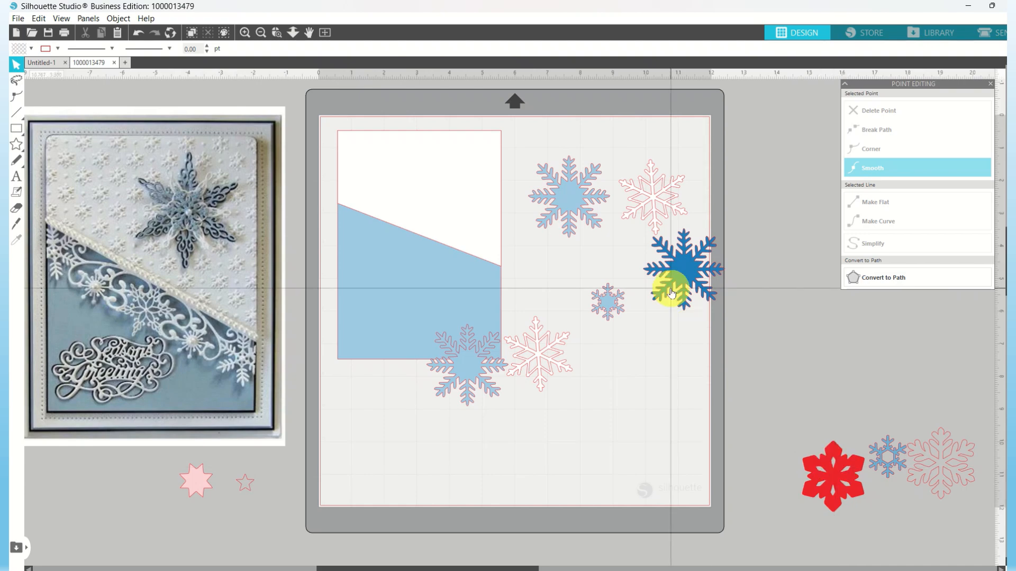
Move the four original snowflakes over the mat's upper right edge and place a duplicate of the small light blue one on the mat.
left_click_drag(551, 141, 693, 317)
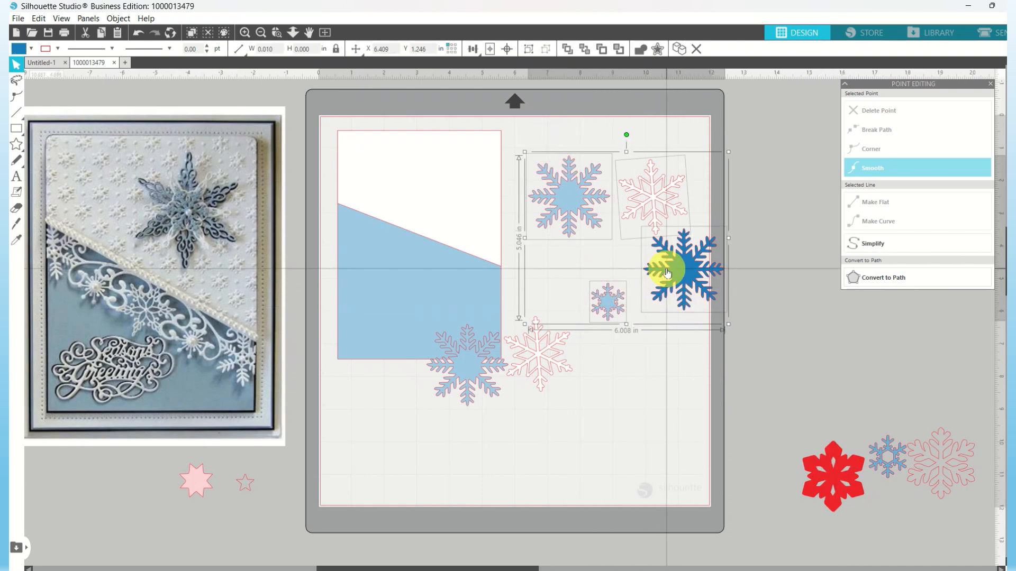
left_click_drag(667, 272, 791, 237)
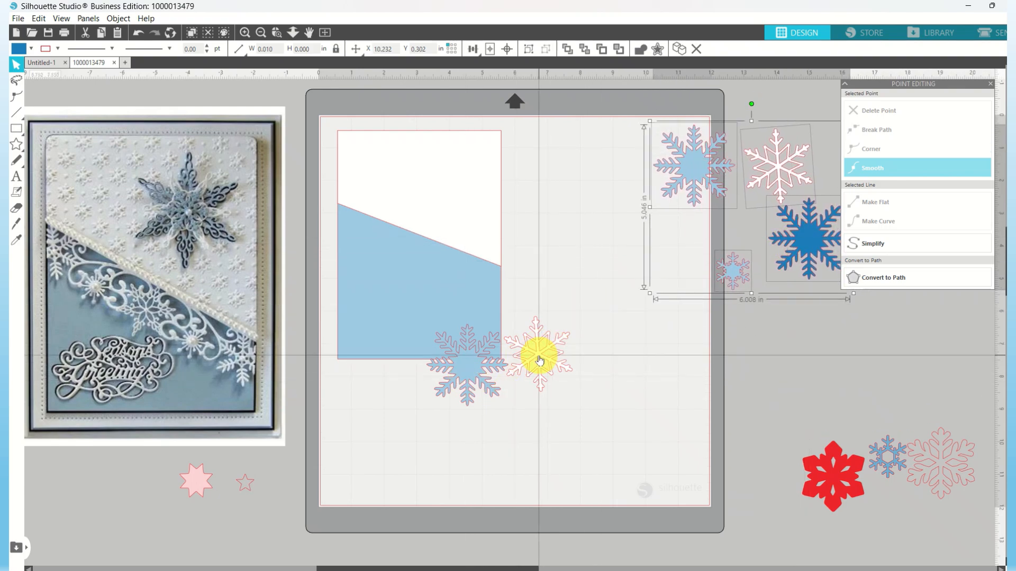
left_click(735, 267)
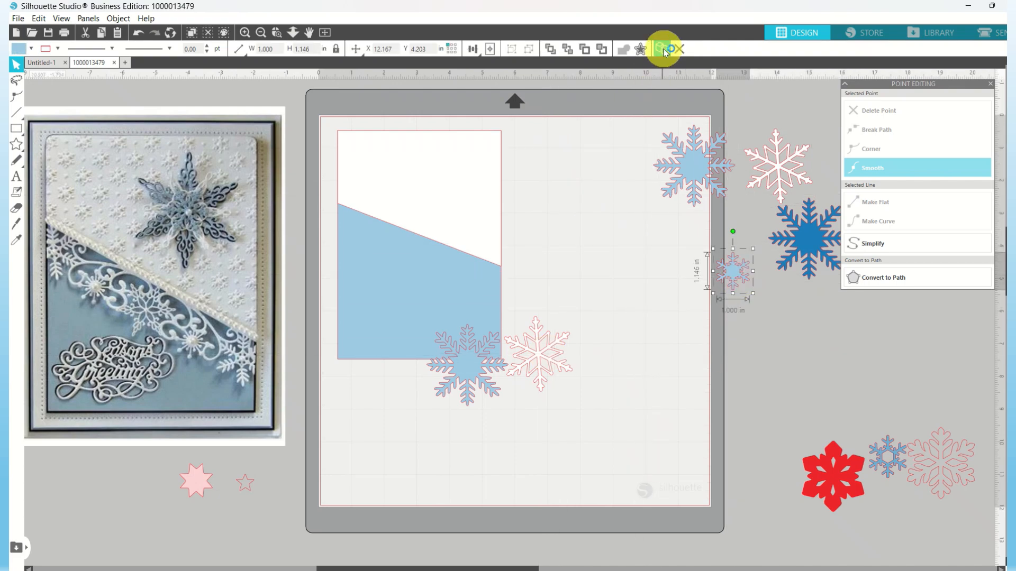
left_click_drag(736, 282, 597, 419)
left_click(629, 295)
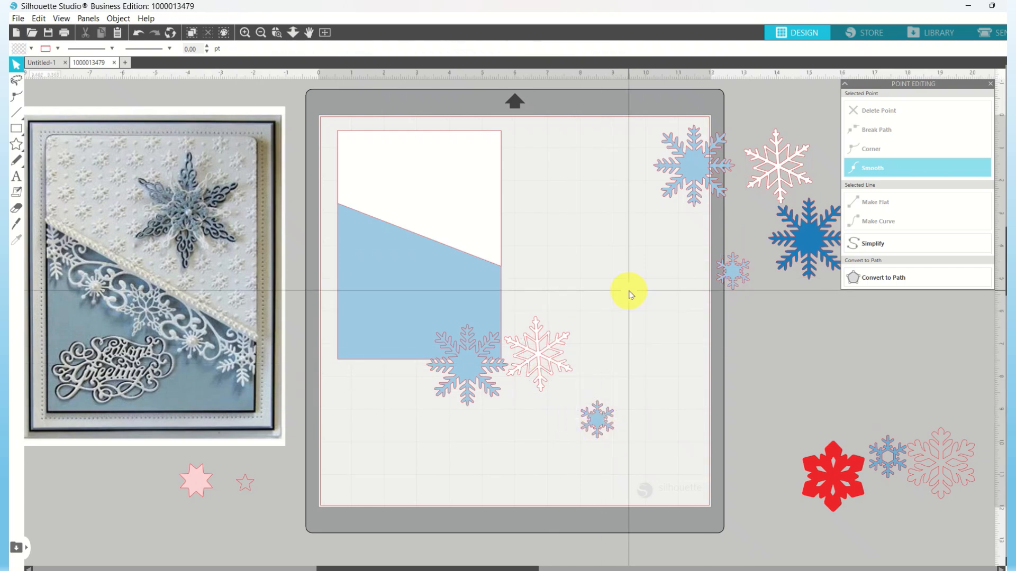
Place the white snowflake copy on the blue panel under the diagonal edge, tilted slightly counterclockwise and shrunk to about 1.47 by 1.68 in.
left_click(540, 356)
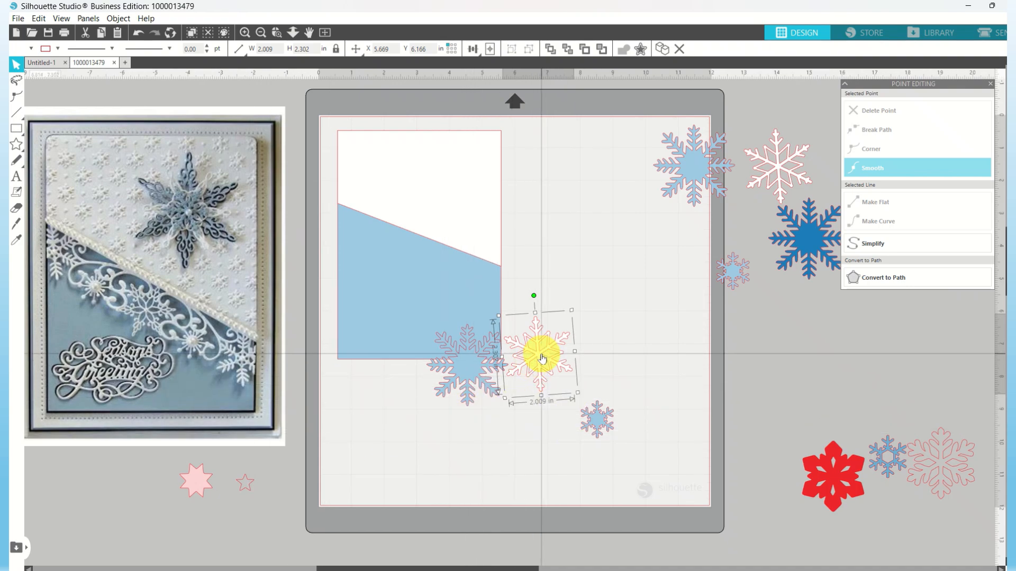
left_click_drag(544, 359, 413, 274)
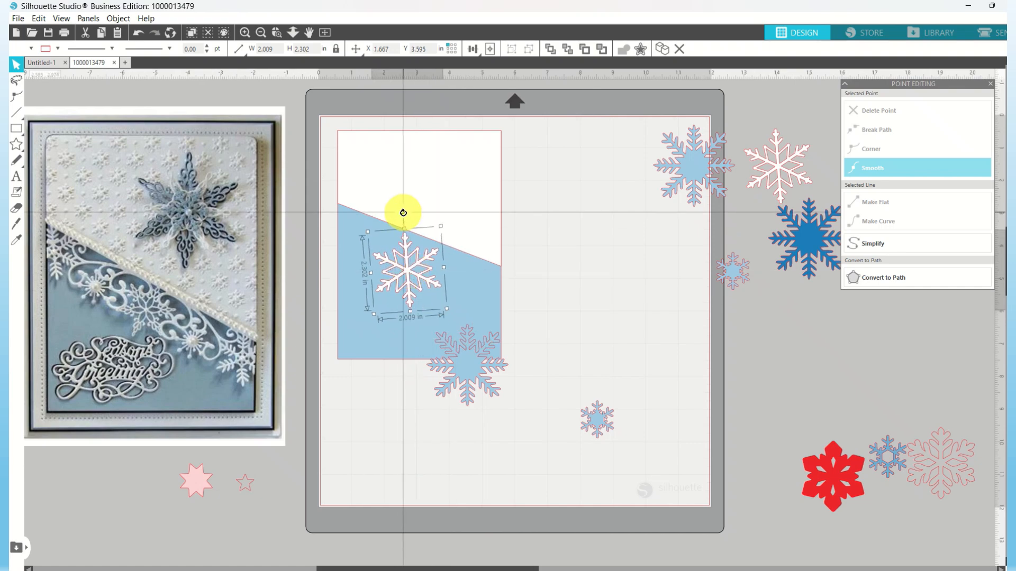
left_click_drag(403, 212, 398, 215)
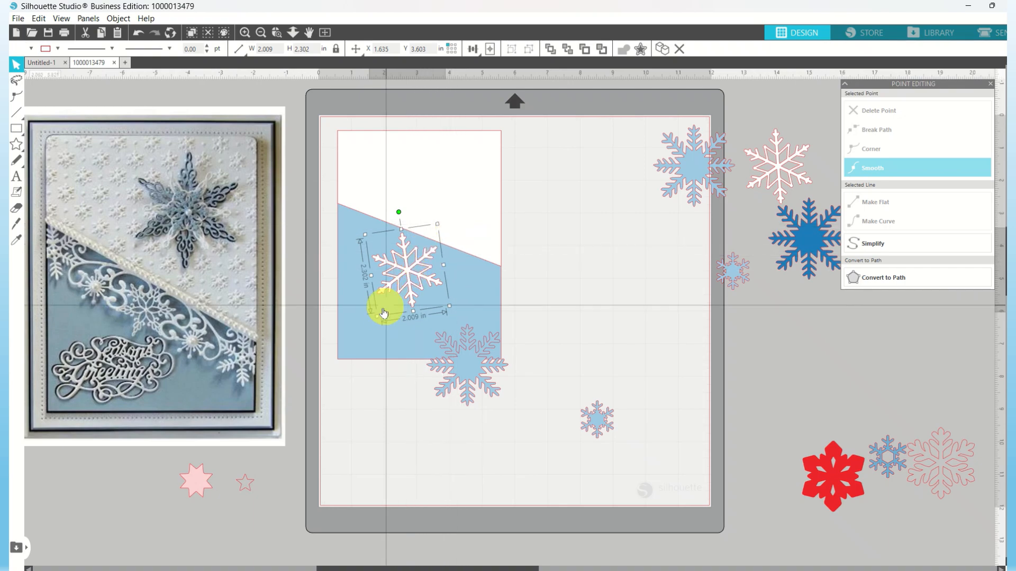
left_click_drag(376, 316, 392, 293)
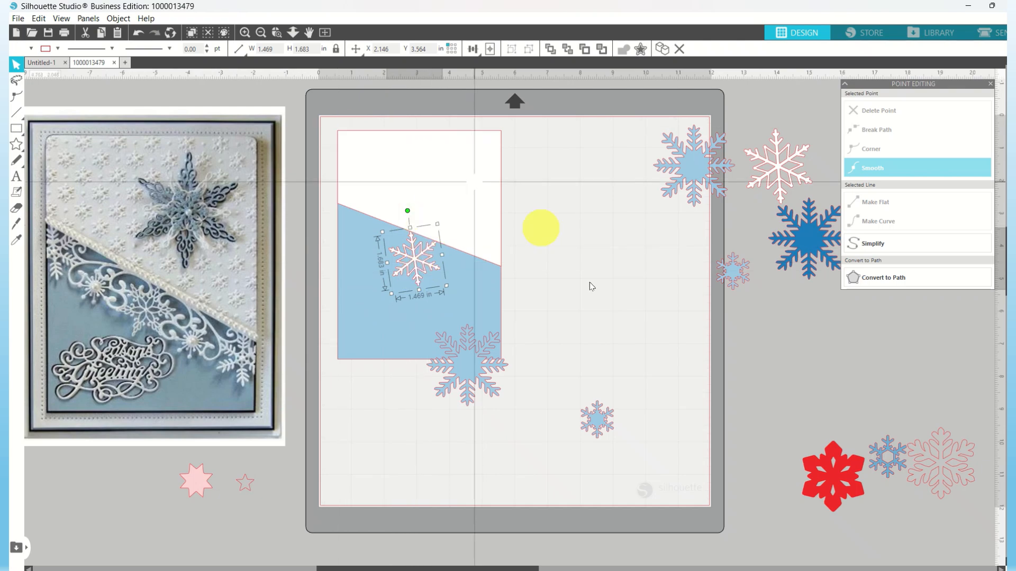
Move the small light blue snowflake copy beside the card and nudge the white one to fit against the diagonal edge.
left_click_drag(597, 412, 529, 303)
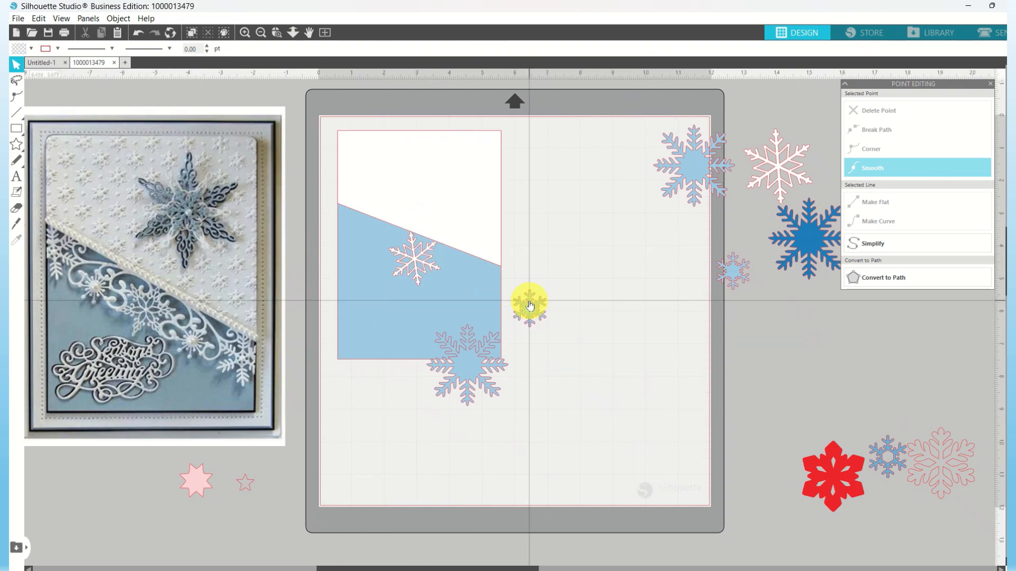
left_click(445, 180)
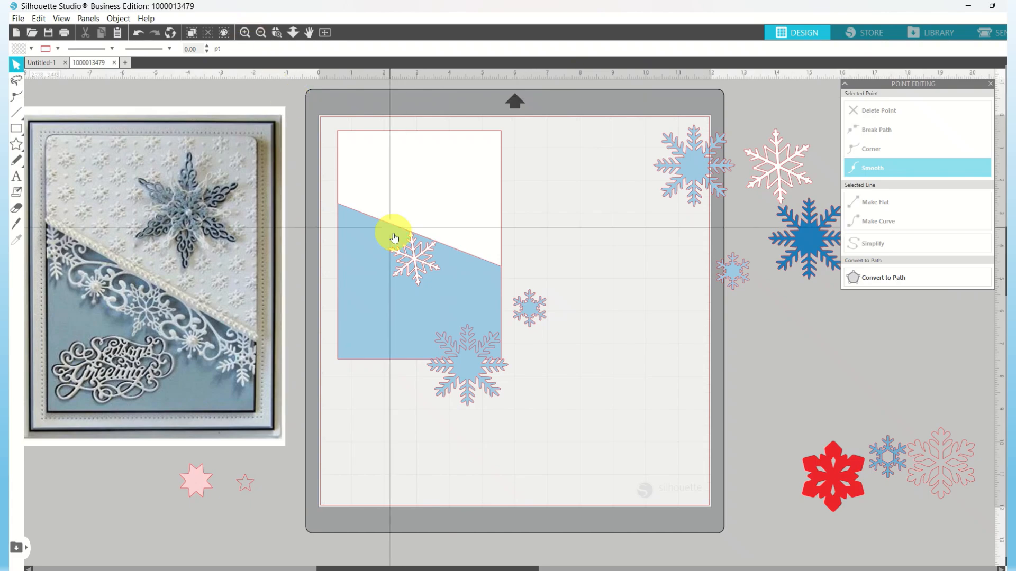
left_click(405, 259)
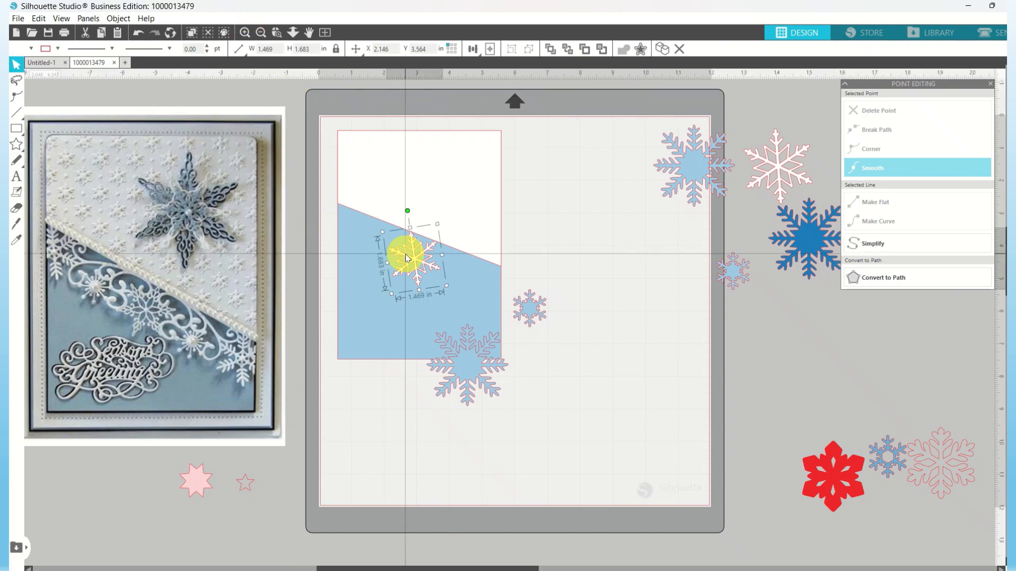
left_click(245, 33)
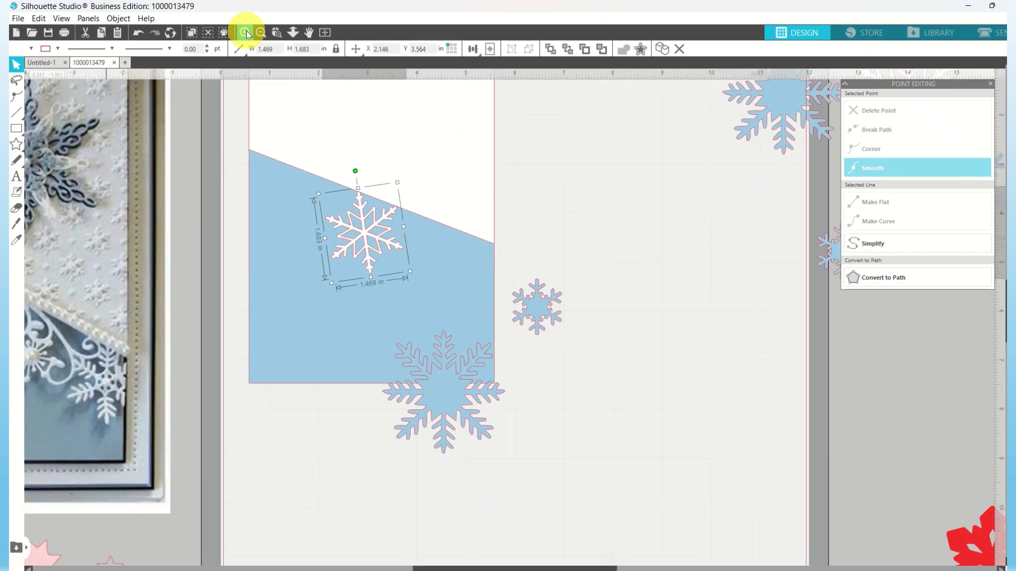
left_click(246, 33)
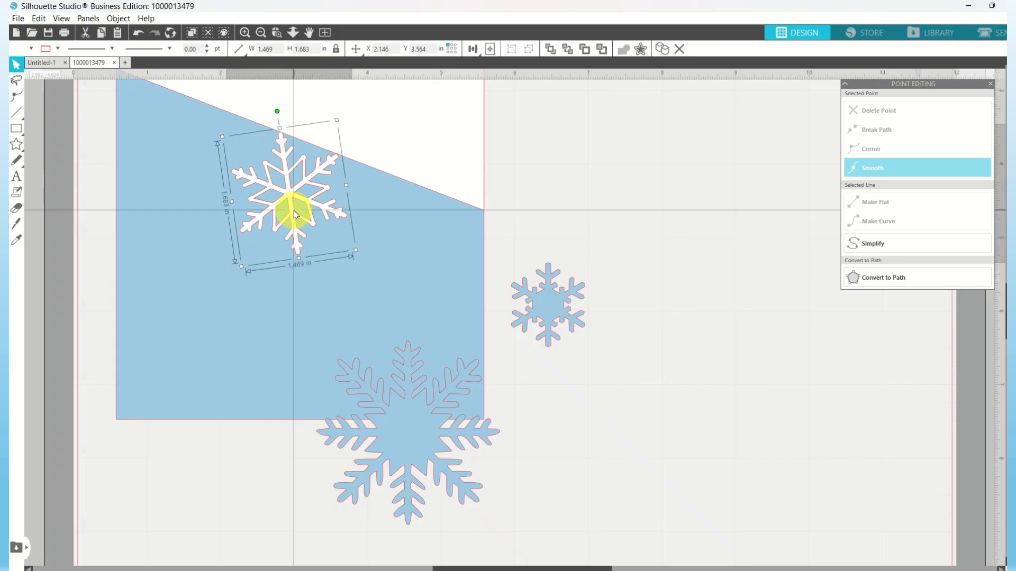
left_click_drag(294, 211, 295, 209)
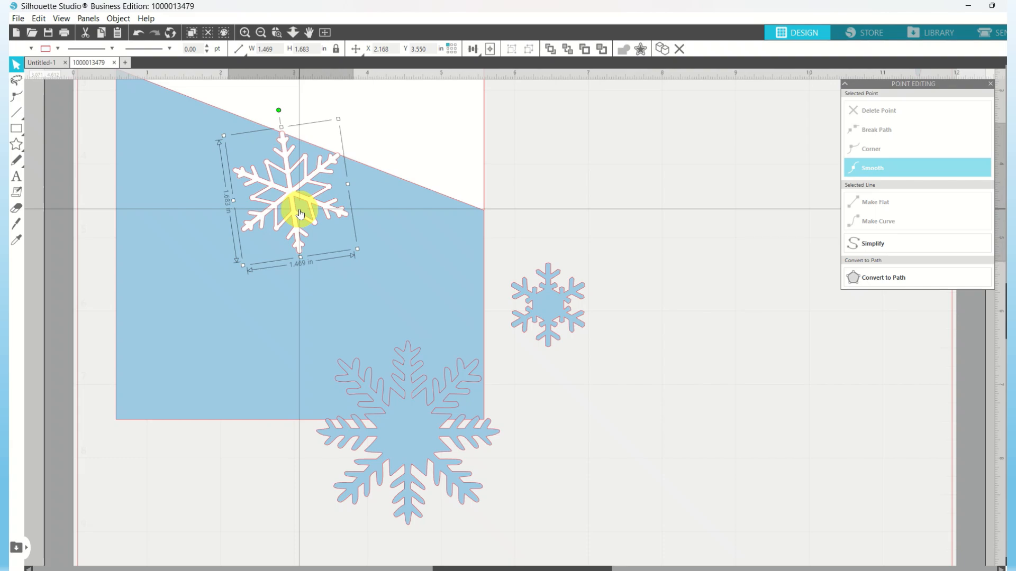
left_click_drag(290, 194, 299, 198)
Shrink the large light blue snowflake copy to about 1.26 by 1.26 in and fit it, tilted slightly clockwise, under the diagonal edge.
left_click(417, 438)
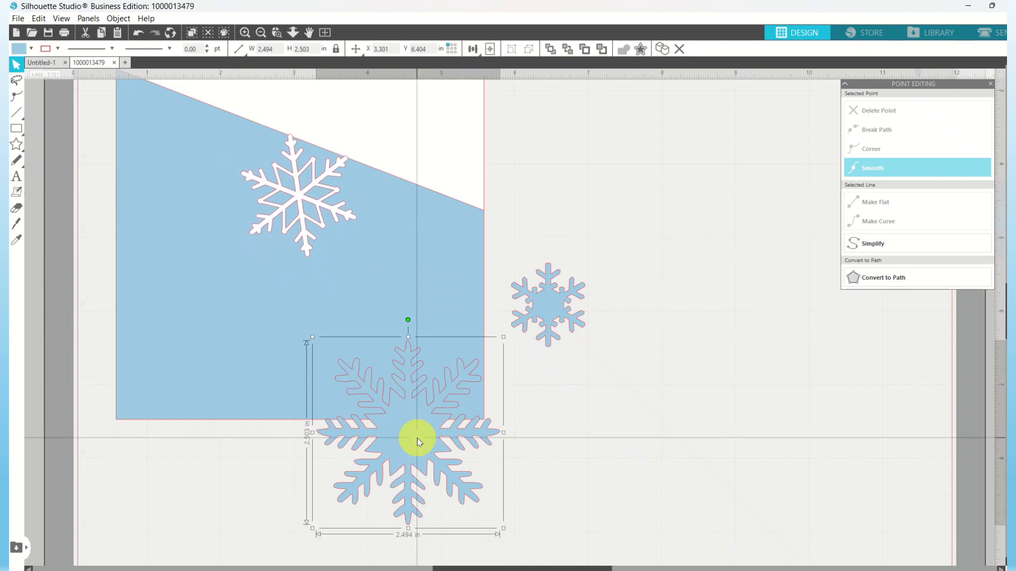
left_click_drag(417, 438, 420, 288)
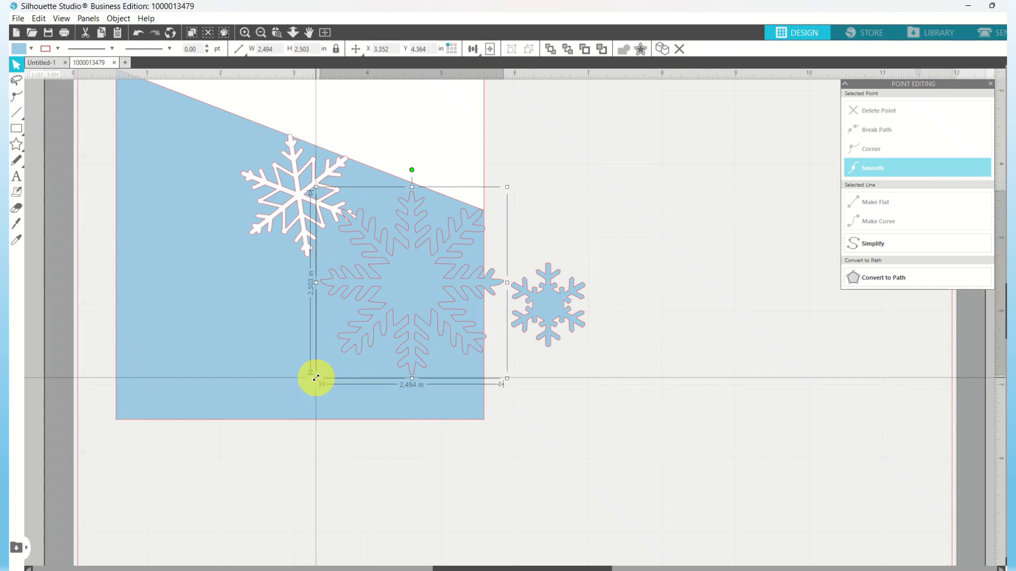
left_click_drag(316, 377, 404, 284)
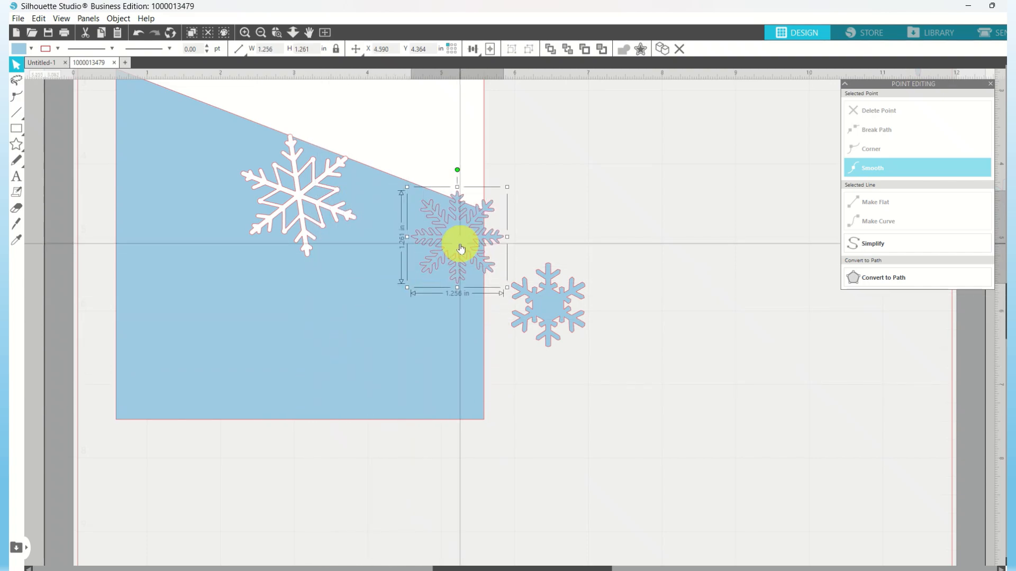
left_click_drag(460, 249, 435, 246)
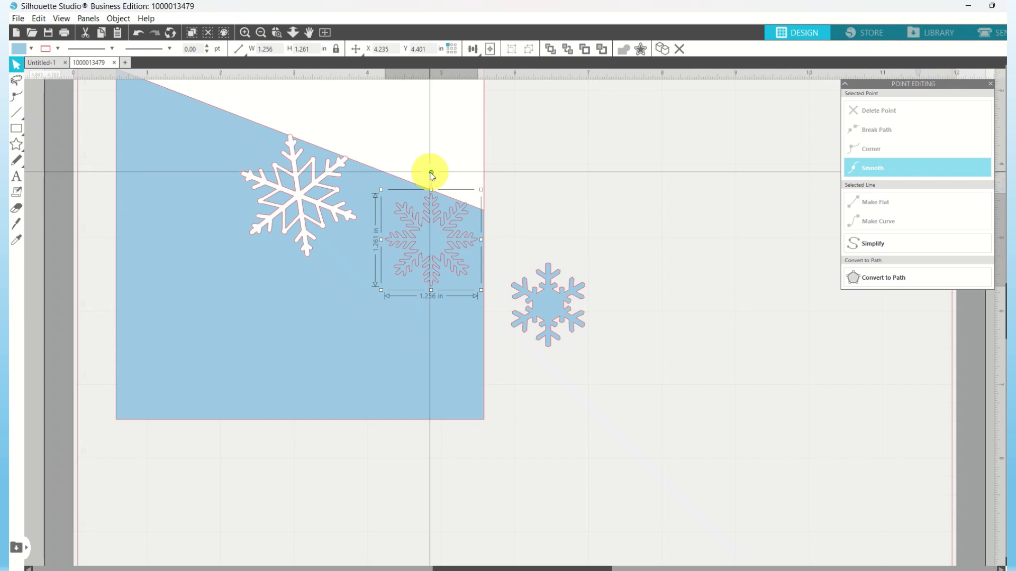
left_click_drag(431, 175, 439, 176)
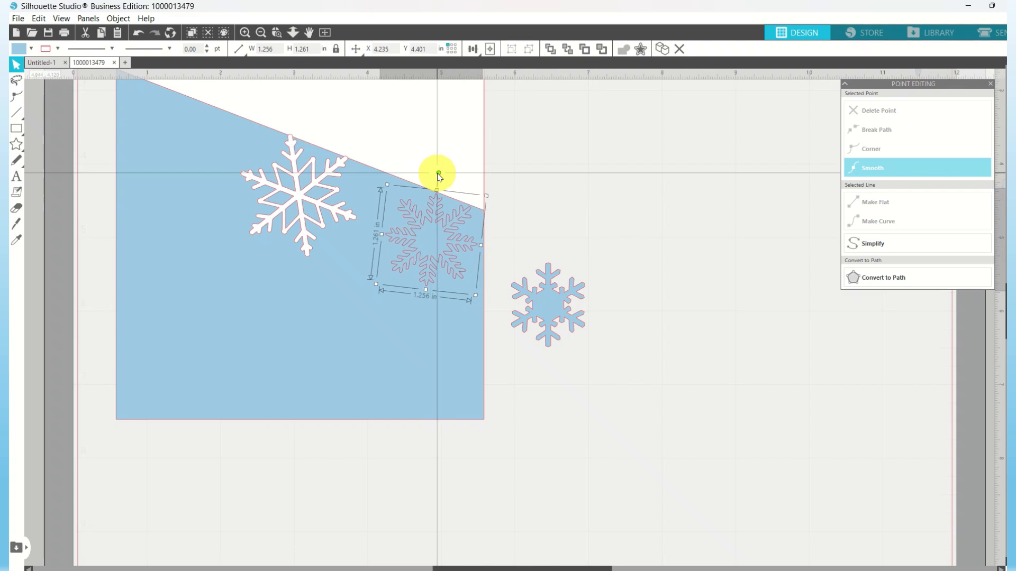
left_click(433, 262)
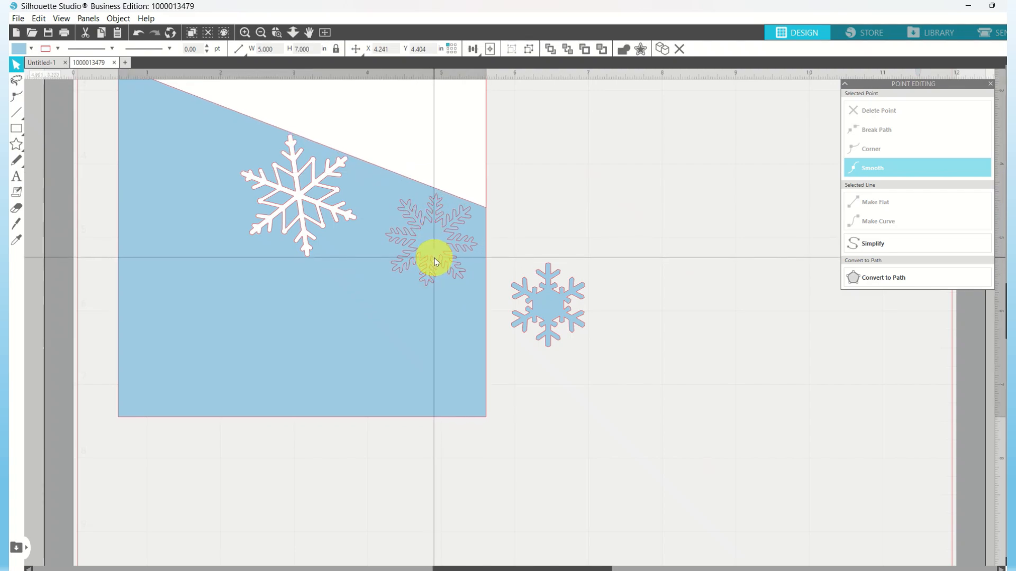
left_click(433, 258)
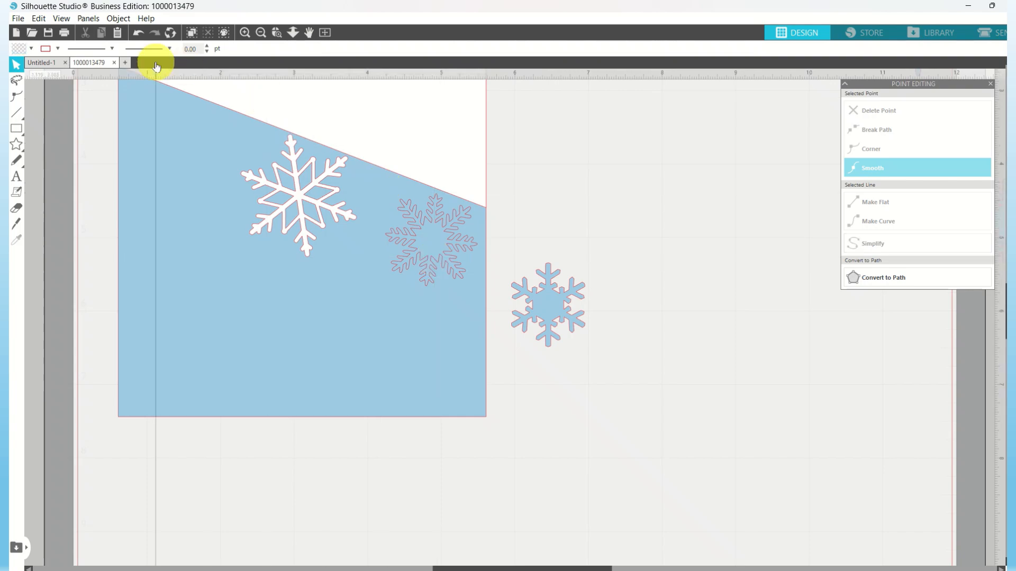
left_click(139, 41)
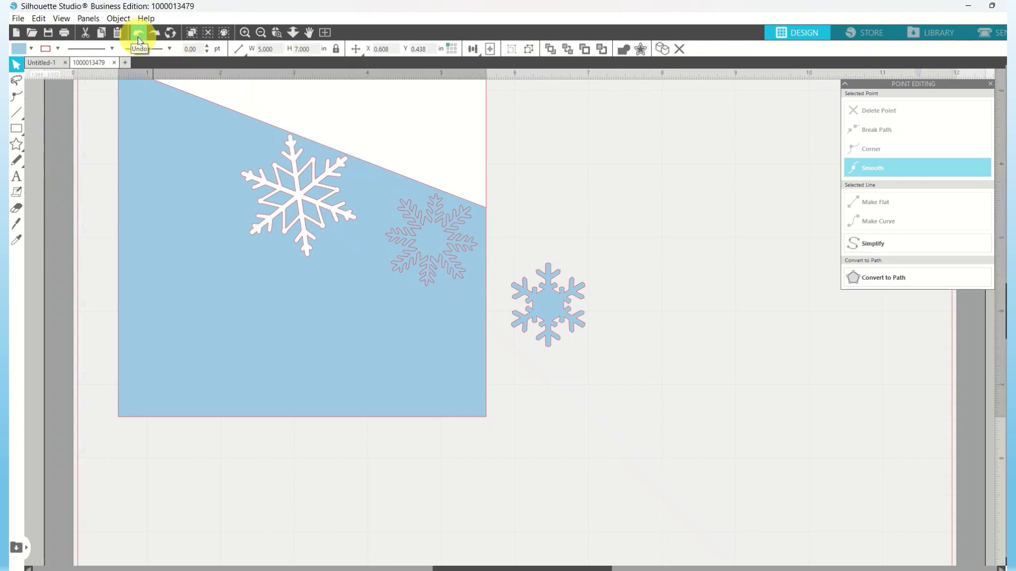
left_click(140, 40)
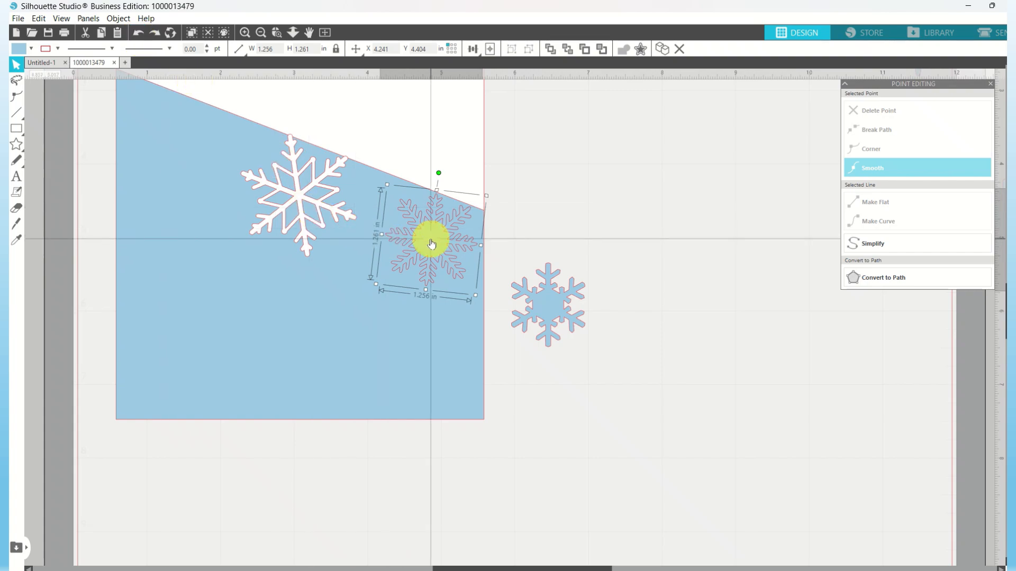
Nudge the large snowflake against the lower end of the diagonal edge and fit a duplicate of it under the edge's upper end.
left_click_drag(431, 243, 433, 237)
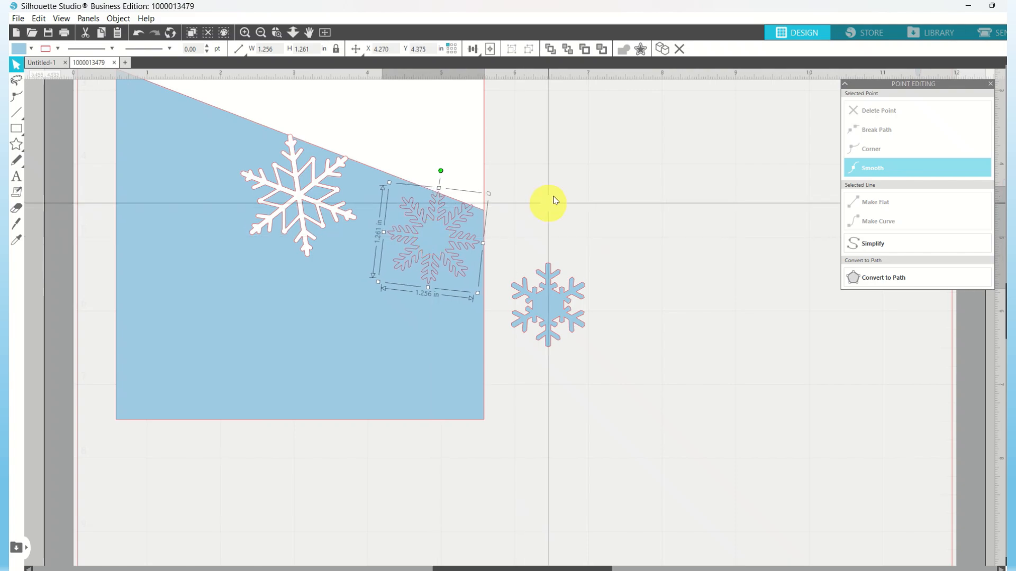
left_click(663, 51)
left_click_drag(445, 245, 180, 143)
left_click(245, 33)
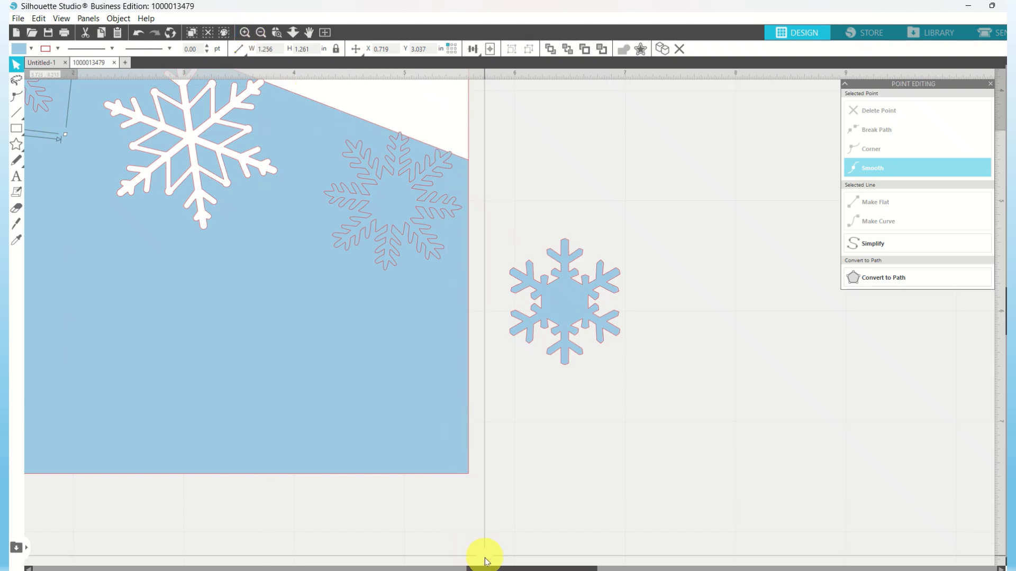
left_click_drag(483, 567, 396, 565)
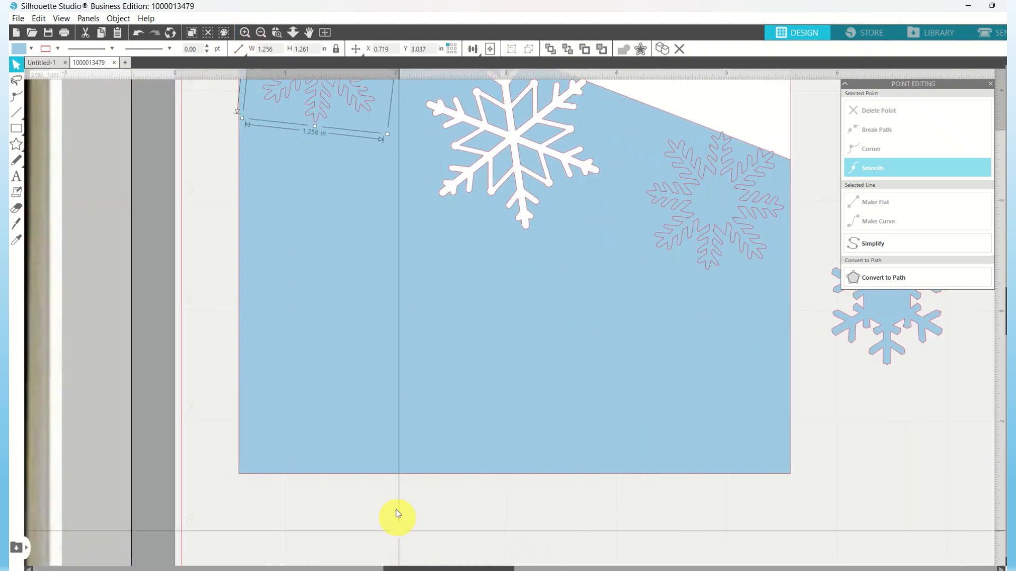
scroll(394, 504, "up", 3)
scroll(395, 503, "up", 2)
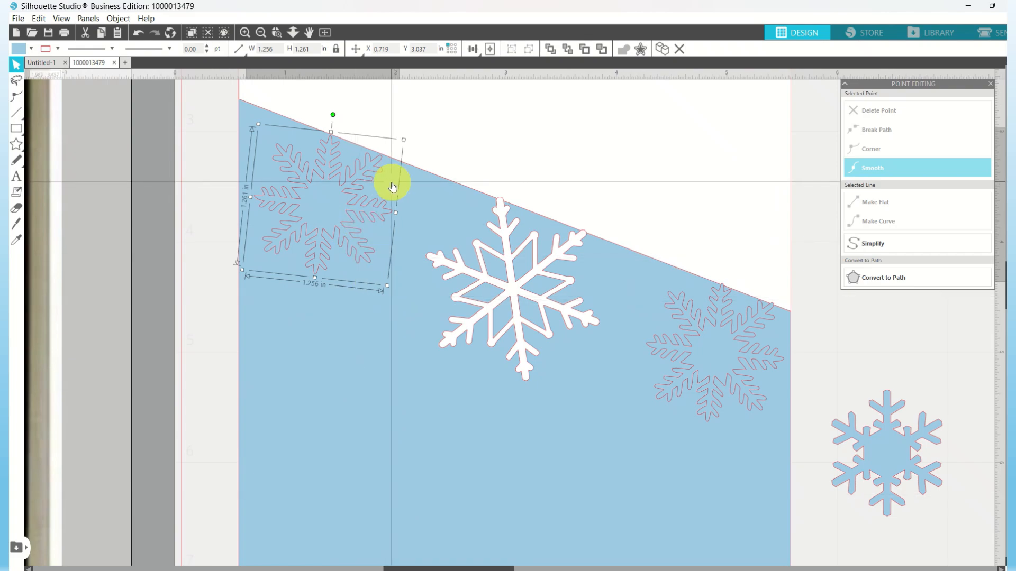
left_click(447, 130)
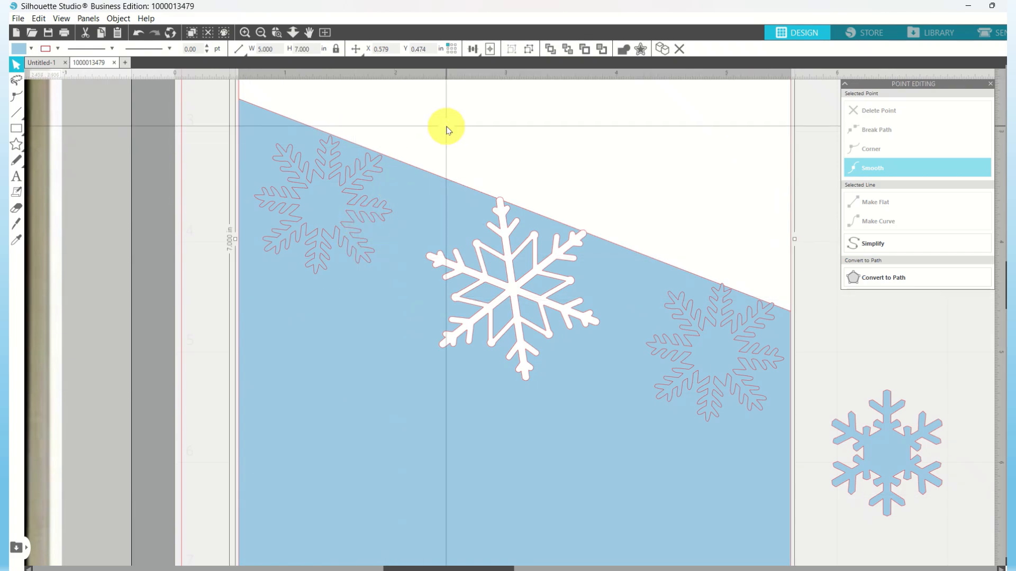
left_click(336, 204)
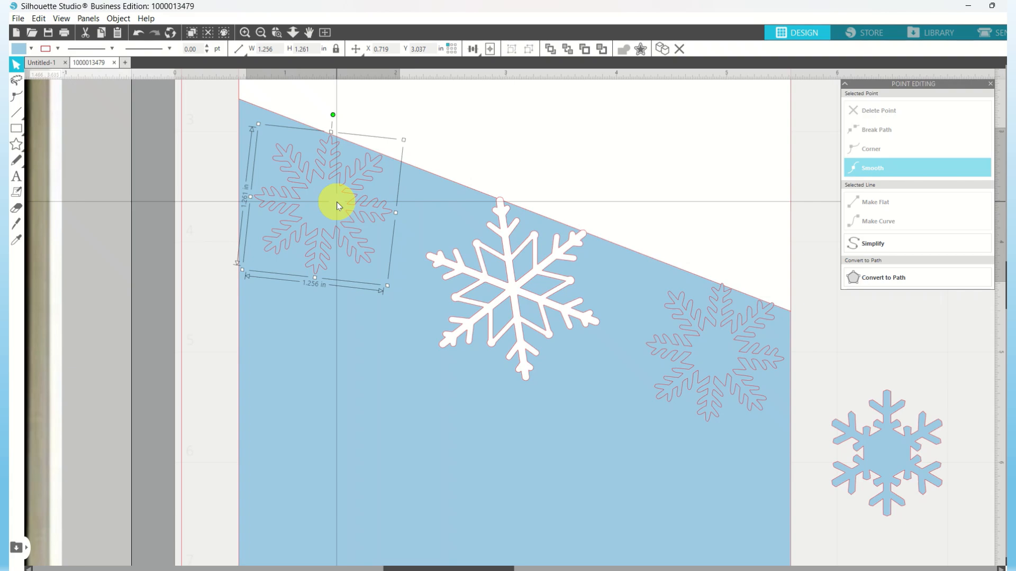
left_click_drag(337, 201, 338, 199)
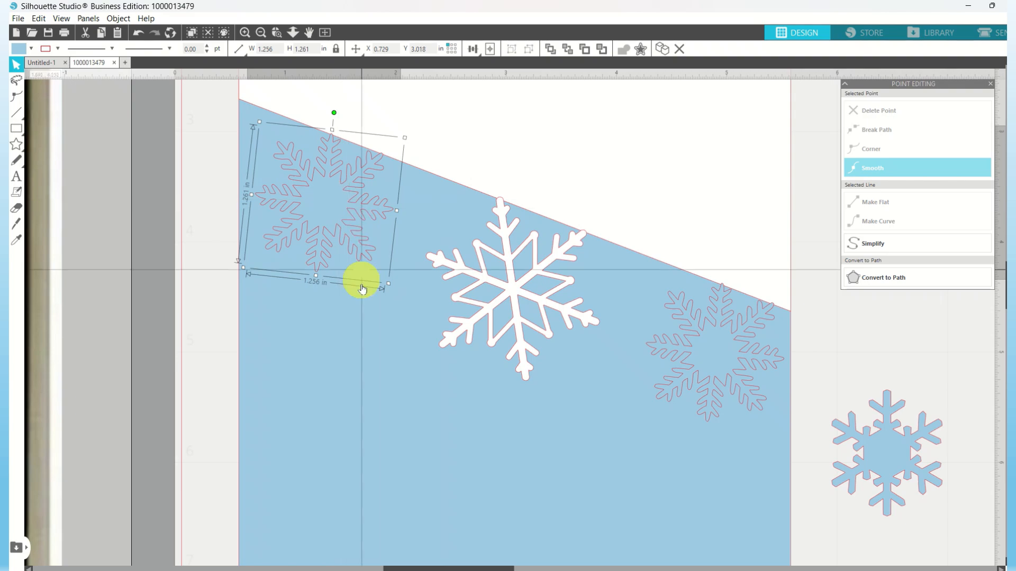
left_click(375, 318)
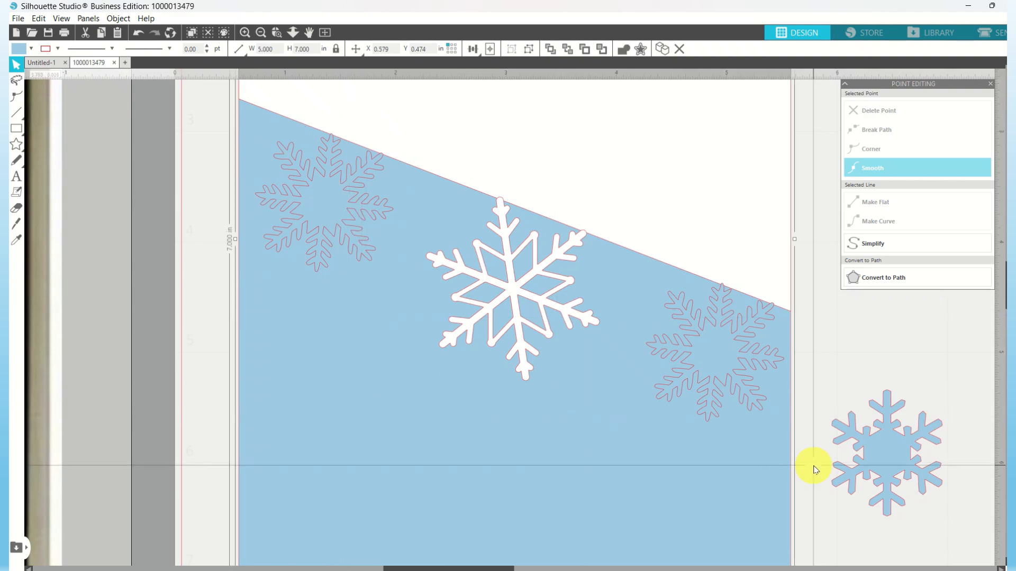
Shrink the small light blue snowflake to about 0.58 by 0.66 in and fit it, tilted clockwise, between the white and lower large snowflakes.
left_click(897, 459)
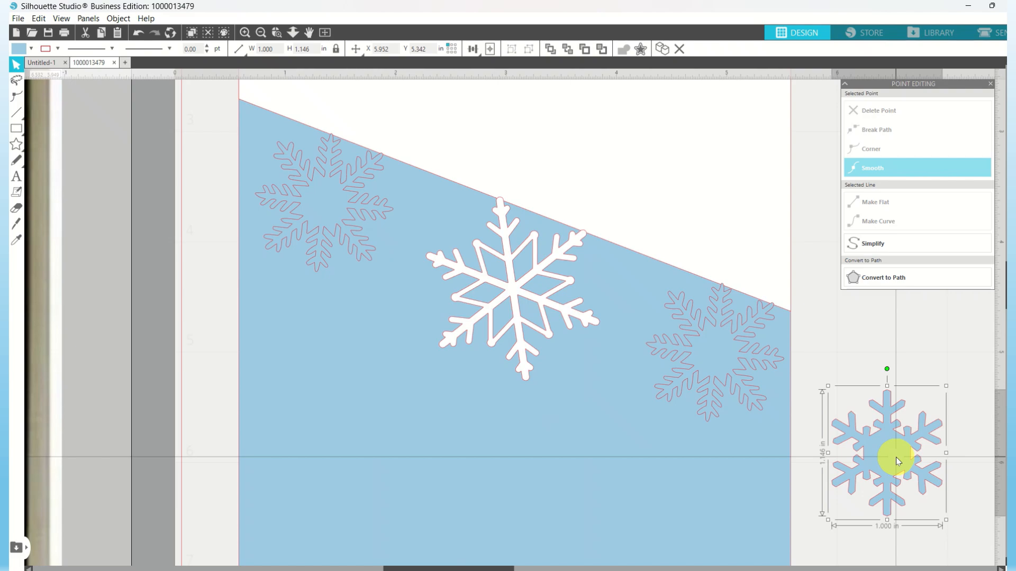
left_click_drag(896, 459, 621, 340)
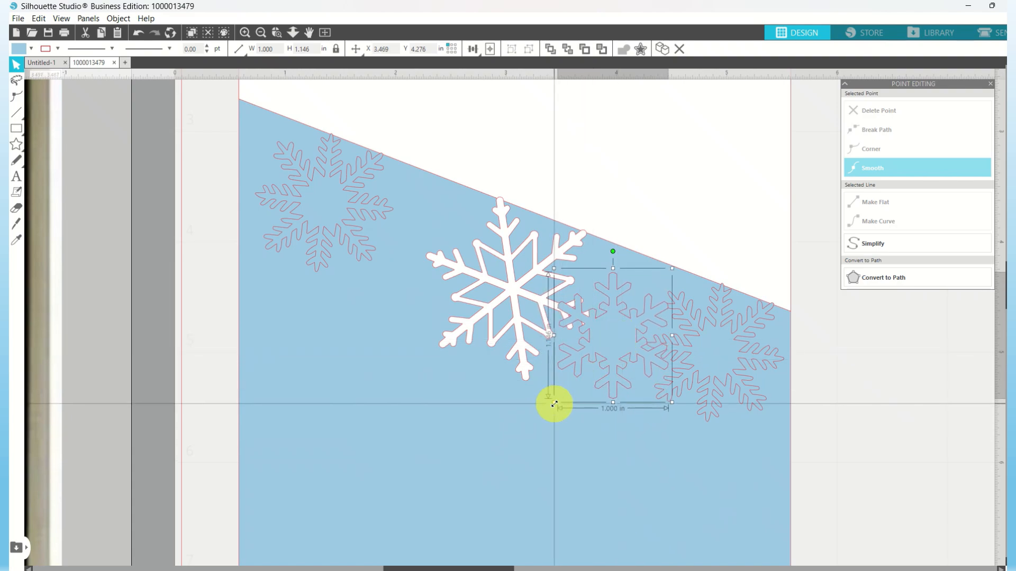
left_click_drag(554, 404, 590, 361)
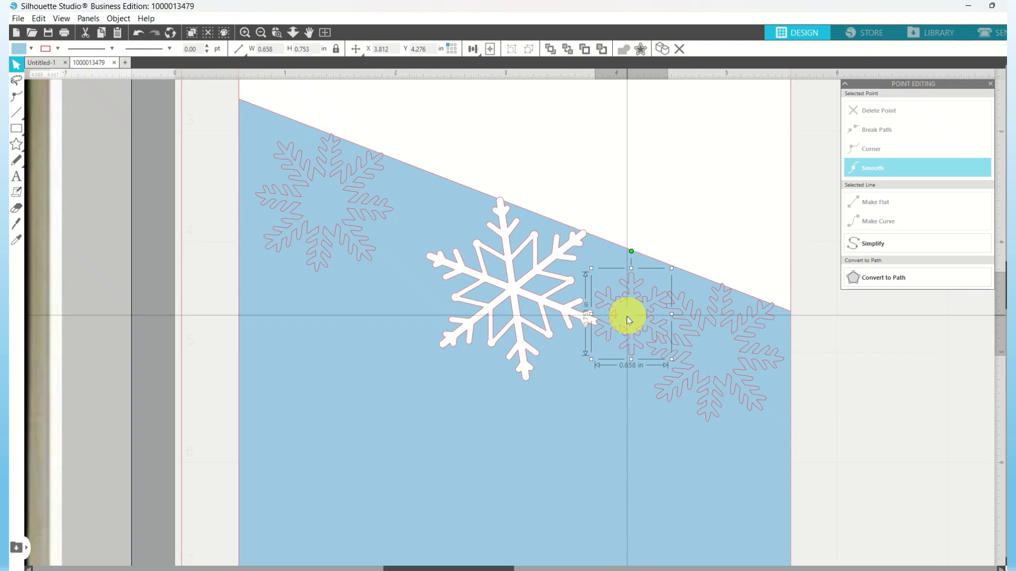
left_click_drag(627, 317, 618, 331)
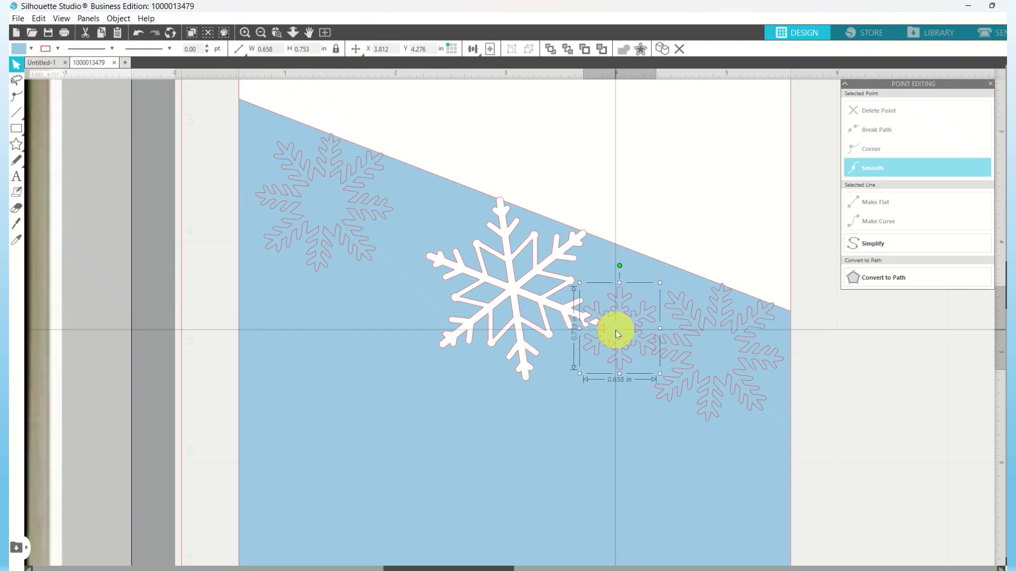
left_click_drag(615, 331, 623, 323)
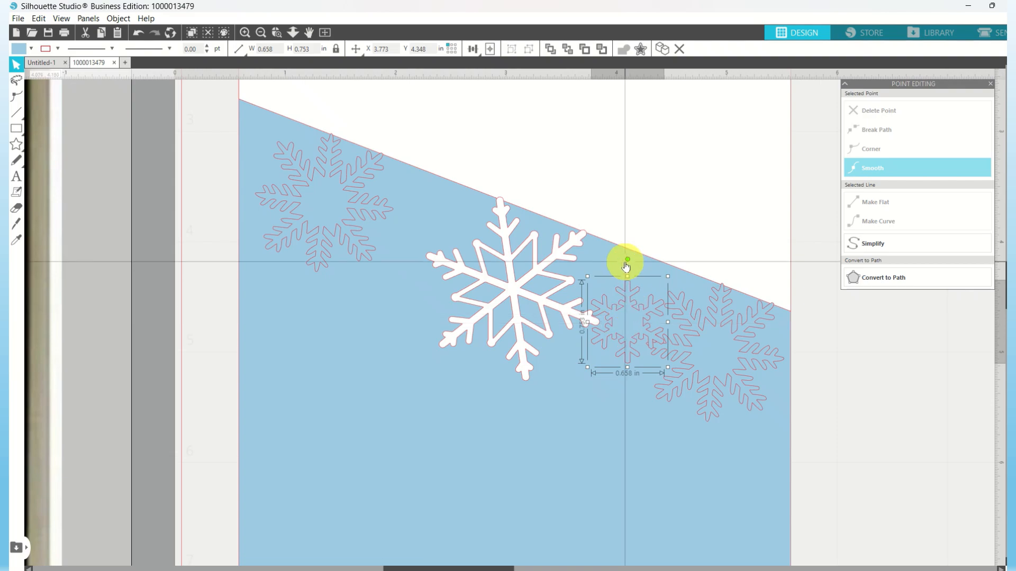
left_click_drag(628, 260, 647, 267)
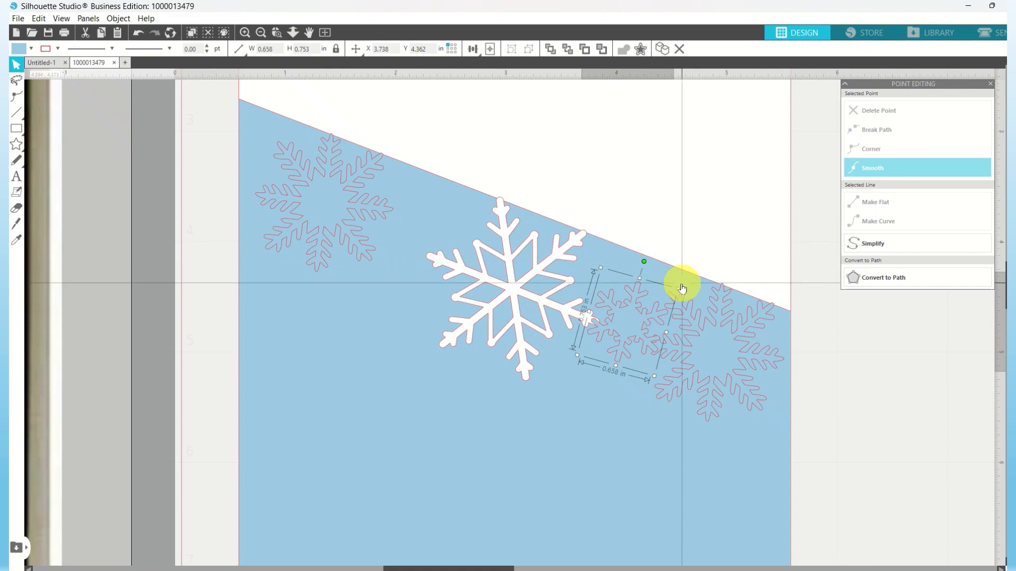
left_click_drag(678, 288, 628, 313)
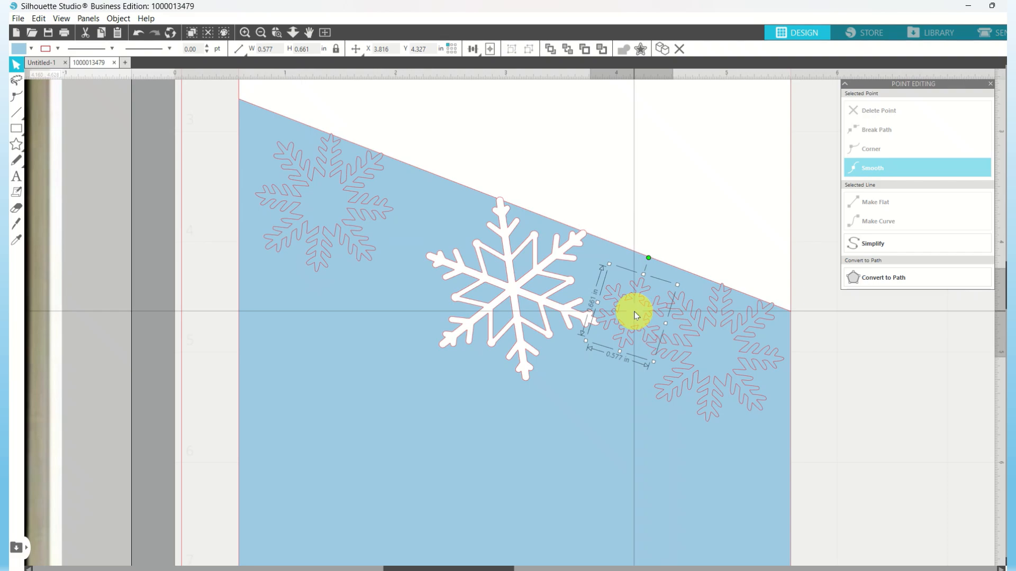
Duplicate the small snowflake and fit the copy, tilted slightly further clockwise, between the upper large snowflake and the white one.
left_click(662, 50)
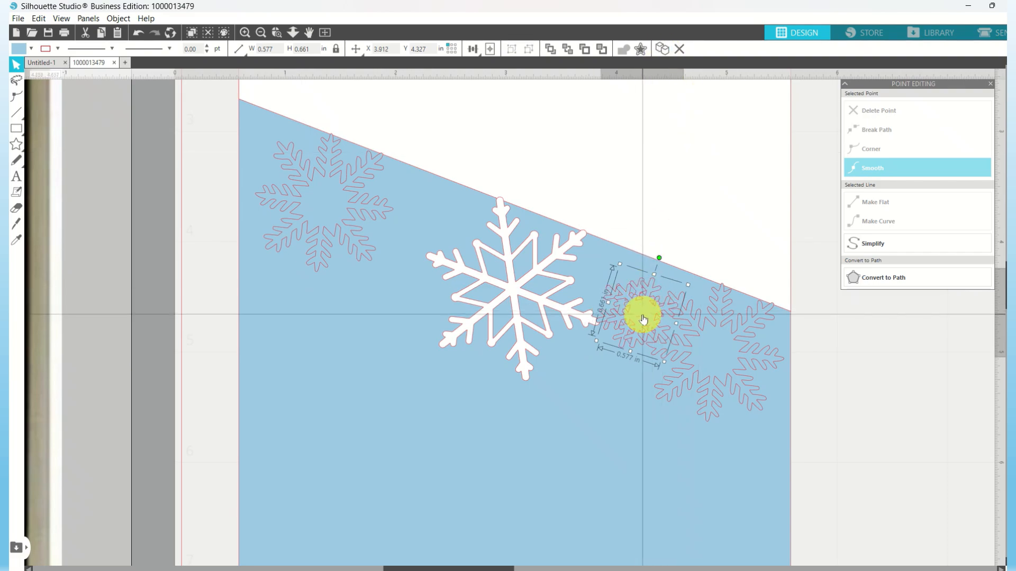
left_click_drag(645, 319, 409, 247)
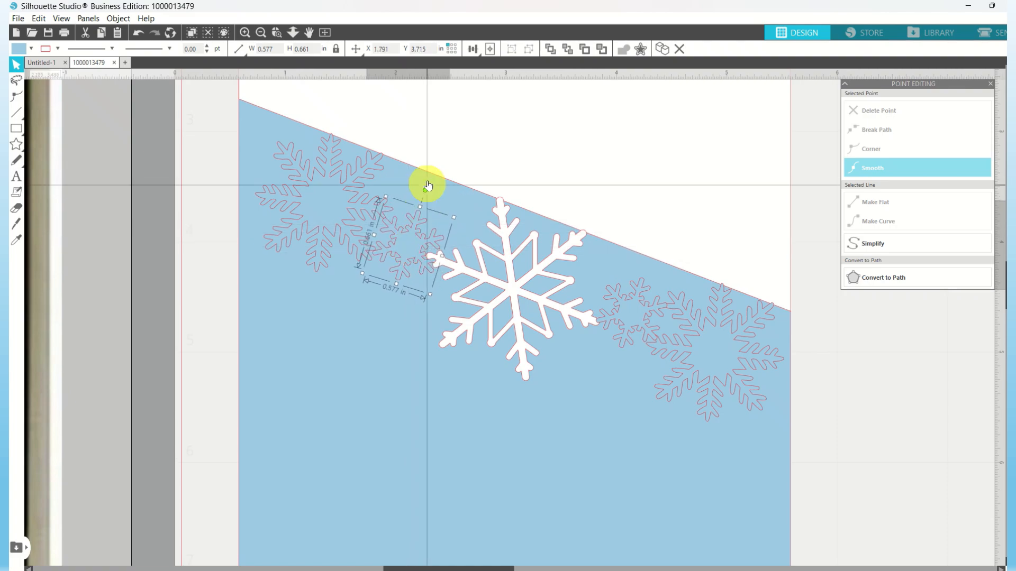
mouse_move(424, 192)
left_mouse_down()
mouse_move(405, 188)
mouse_move(415, 186)
left_mouse_up()
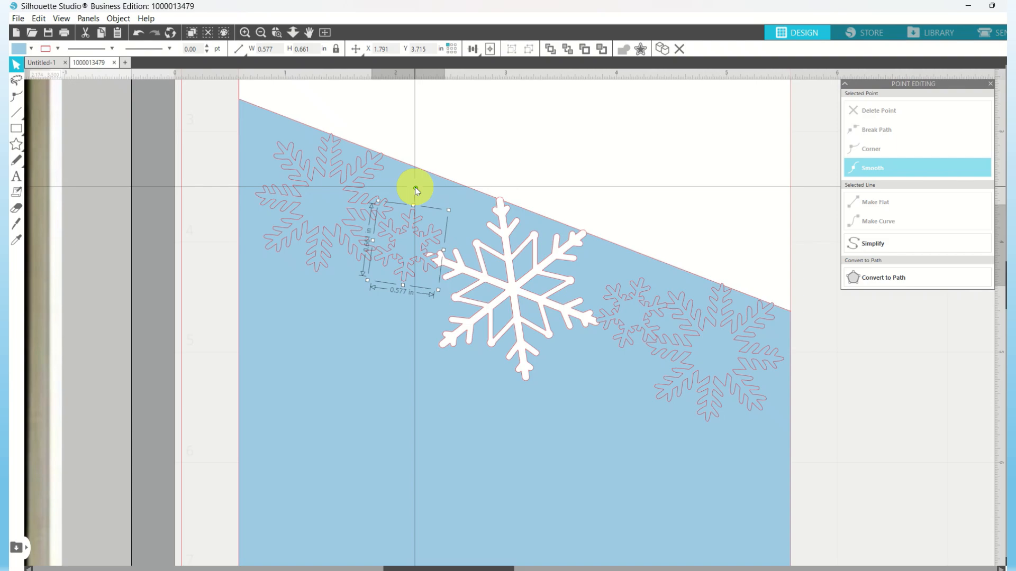
mouse_move(416, 188)
left_mouse_down()
mouse_move(453, 199)
mouse_move(433, 186)
left_mouse_up()
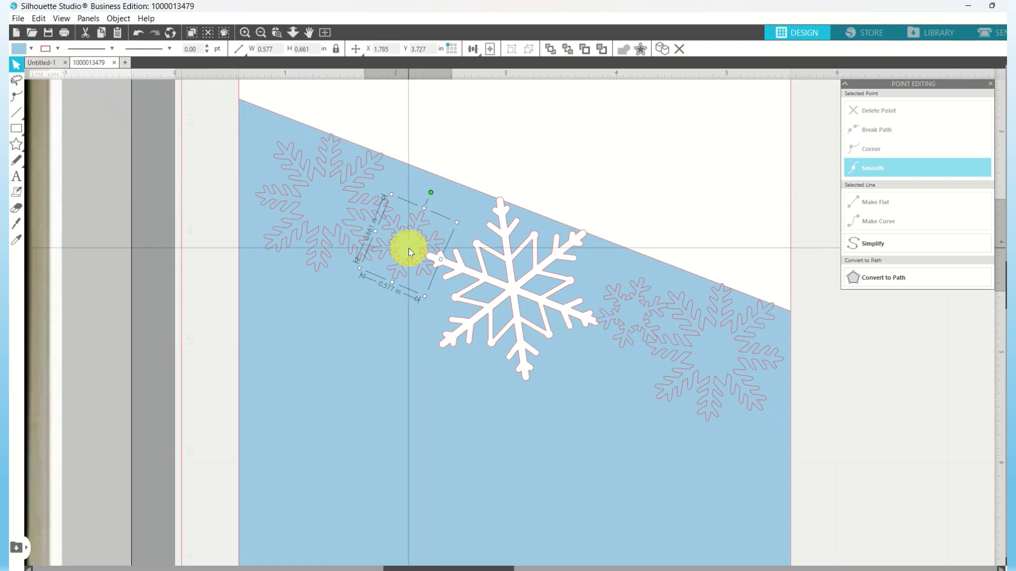
left_click_drag(409, 248, 407, 249)
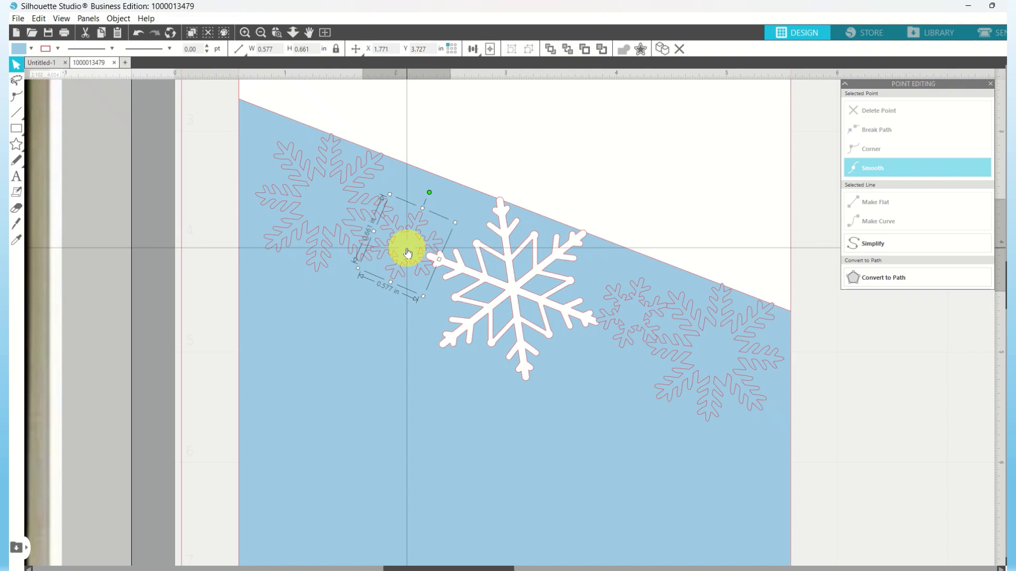
Select all five snowflakes along the diagonal edge and make their fill transparent.
left_click(329, 216, "shift")
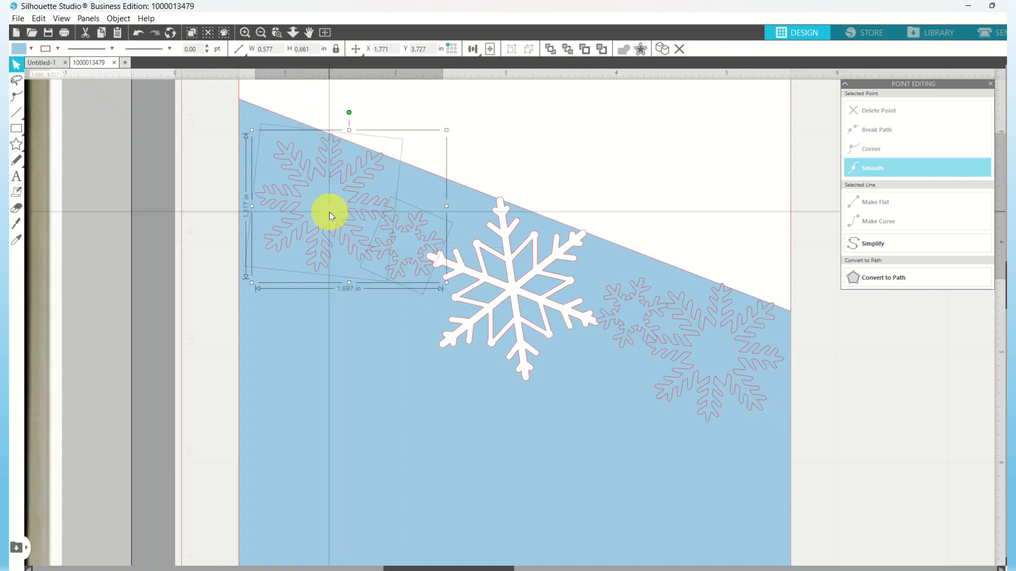
left_click(456, 262, "shift")
left_click(621, 319, "shift")
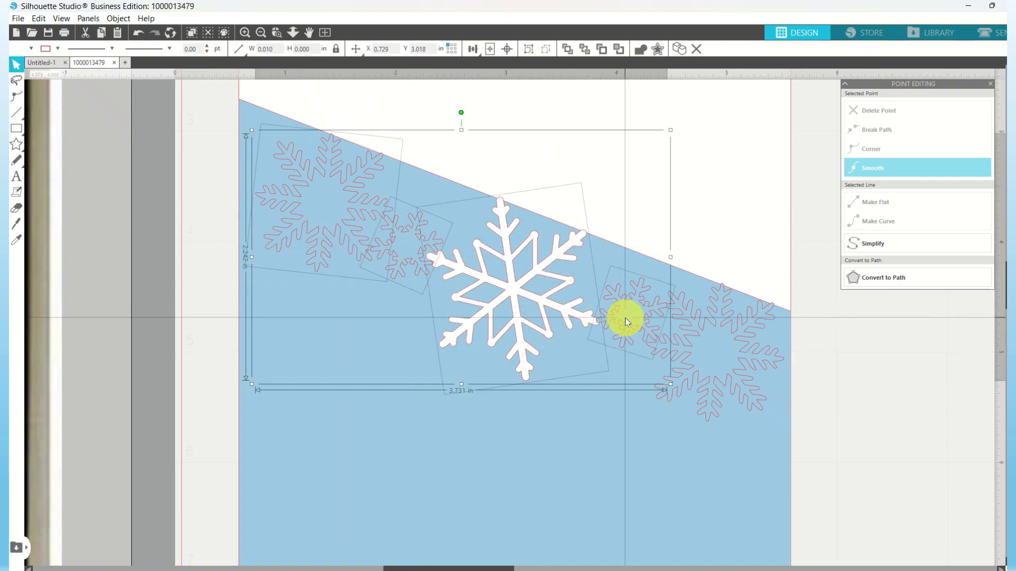
left_click(721, 360, "shift")
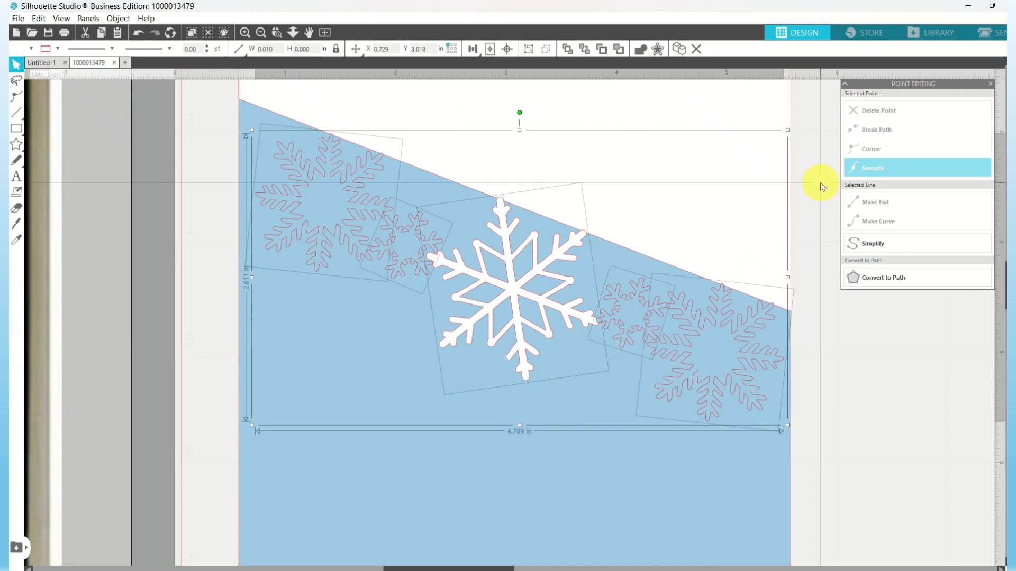
left_click(1006, 101)
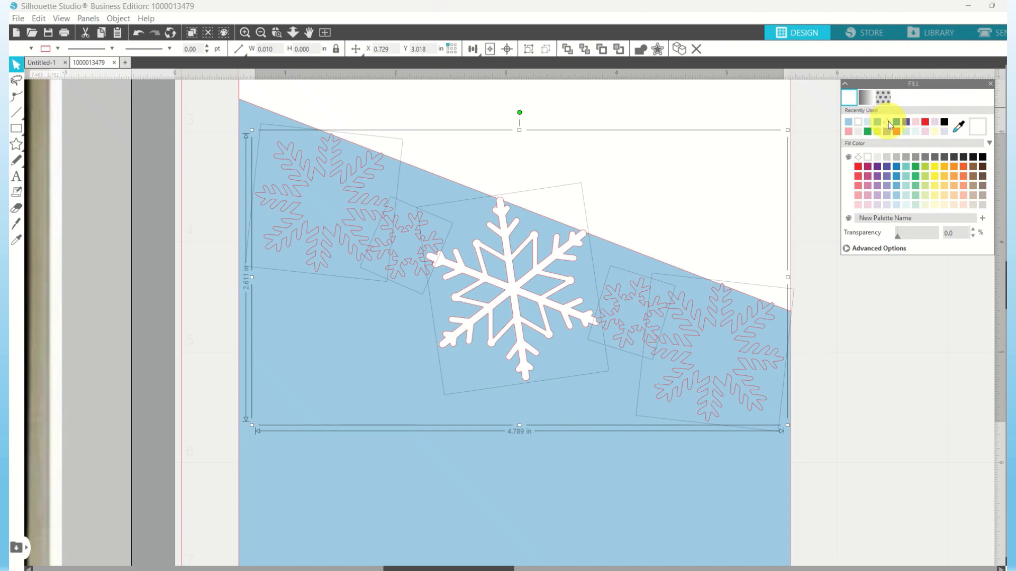
left_click(859, 157)
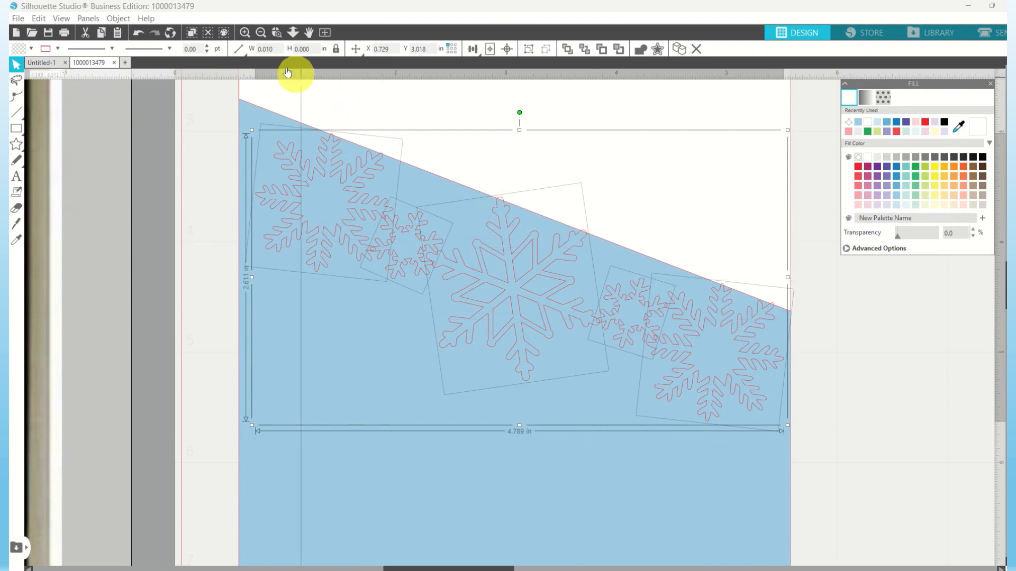
Examine up close where the snowflake outlines overlap each other and meet the diagonal edge.
left_click(244, 33)
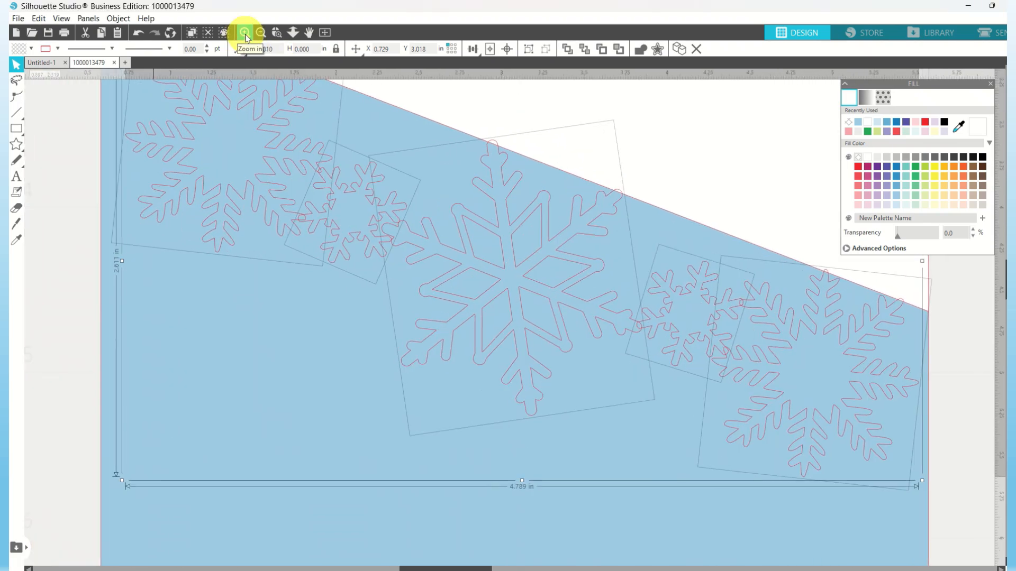
scroll(404, 128, "up", 3)
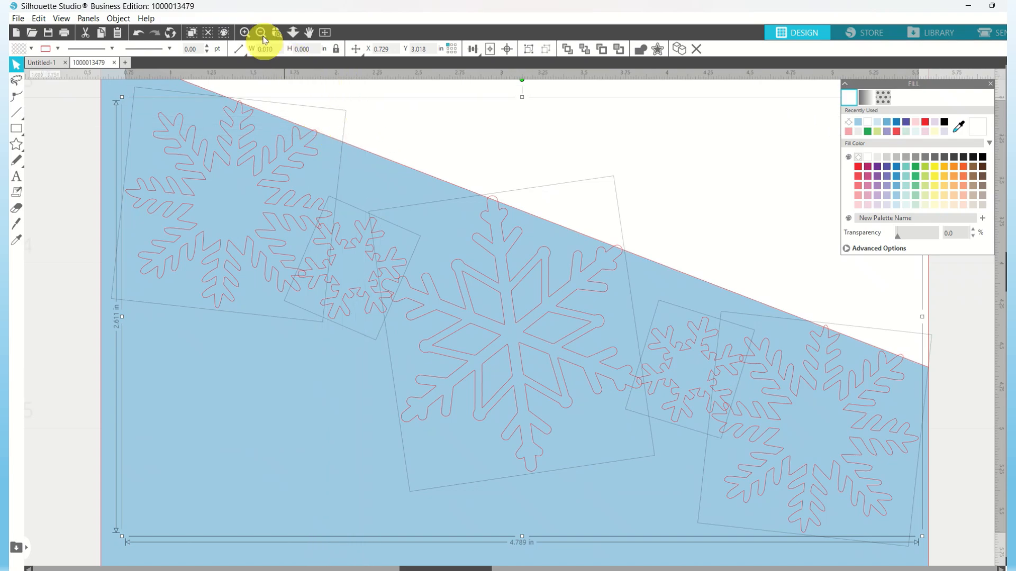
left_click(244, 33)
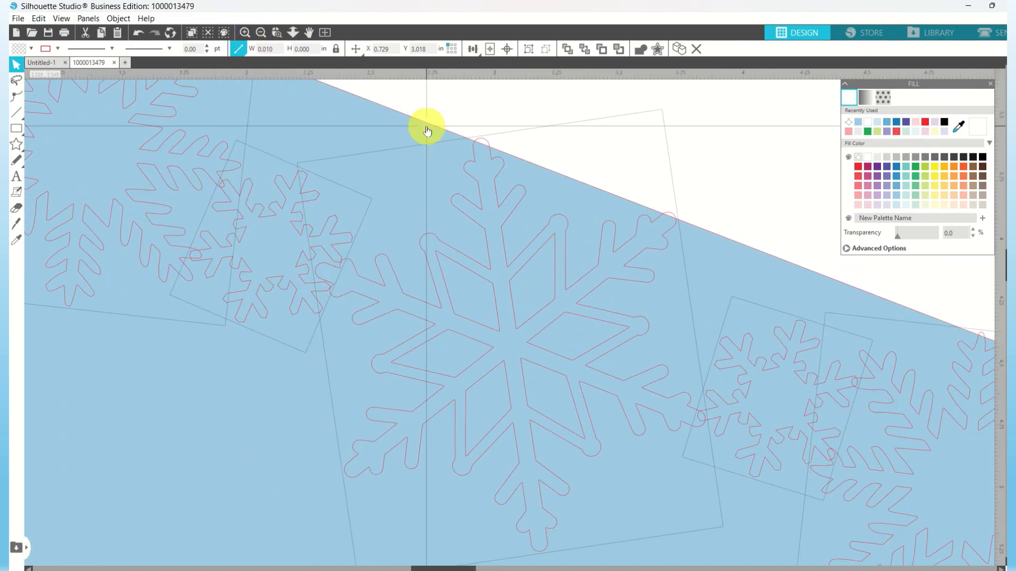
scroll(424, 130, "up", 2)
scroll(427, 130, "left", 8)
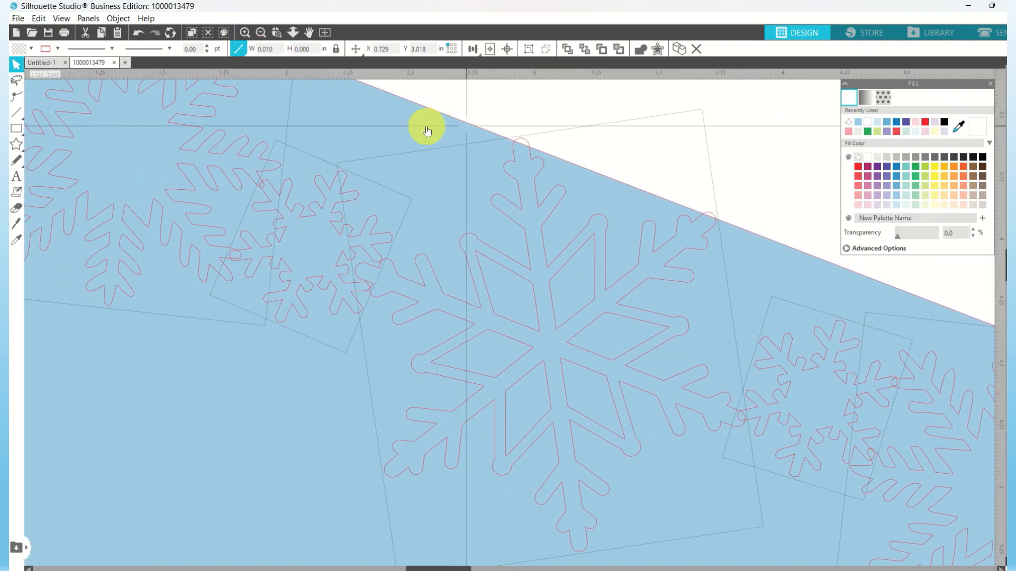
scroll(427, 130, "left", 2)
scroll(427, 131, "up", 3)
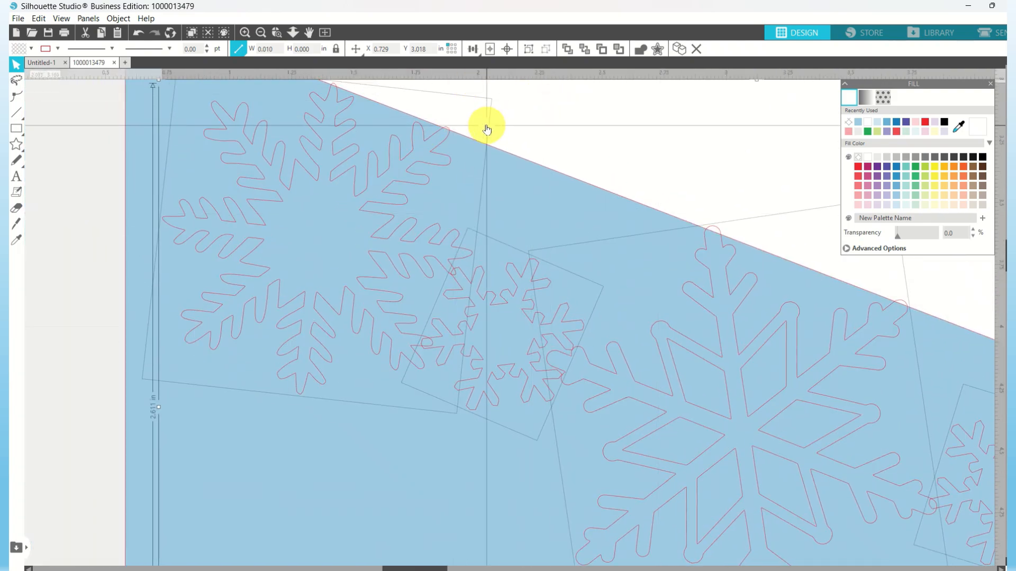
scroll(487, 128, "up", 1)
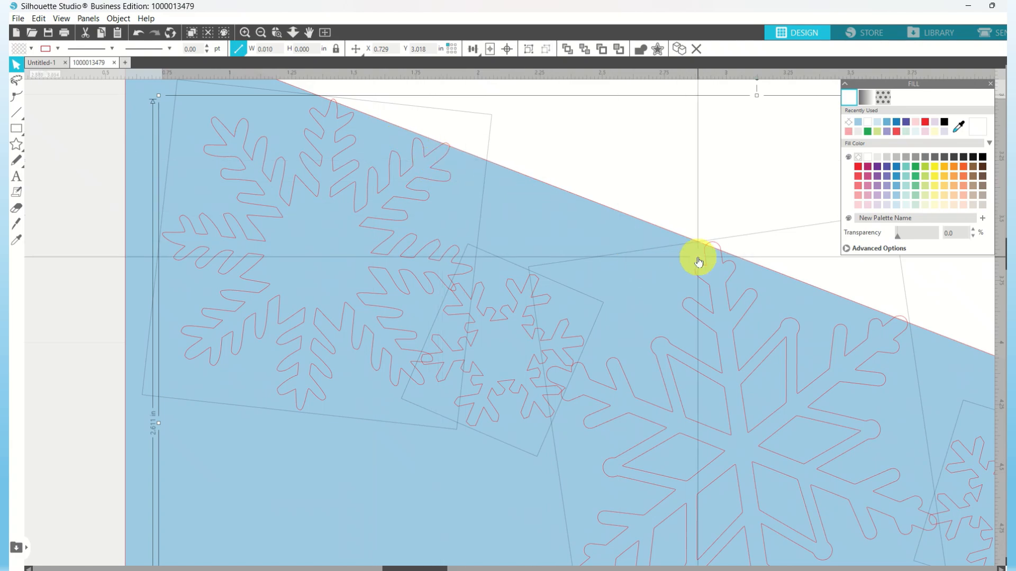
Nudge the grouped 5 by 7 in card panels slightly right to an X position of 0.588 in.
scroll(767, 304, "right", 2)
left_click(767, 303)
scroll(767, 302, "right", 1)
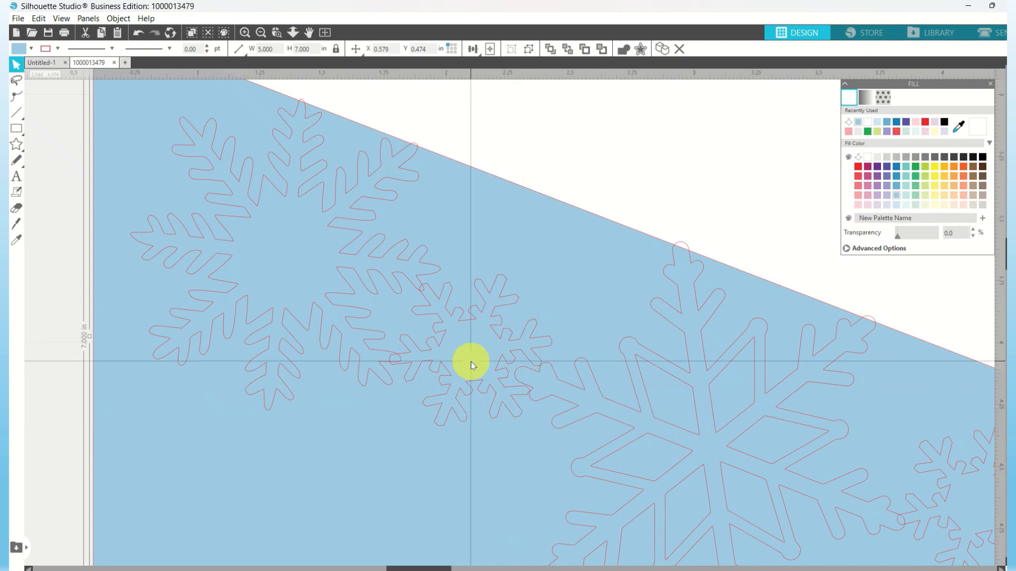
key("Right")
key("Right")
key("Right")
key("Right")
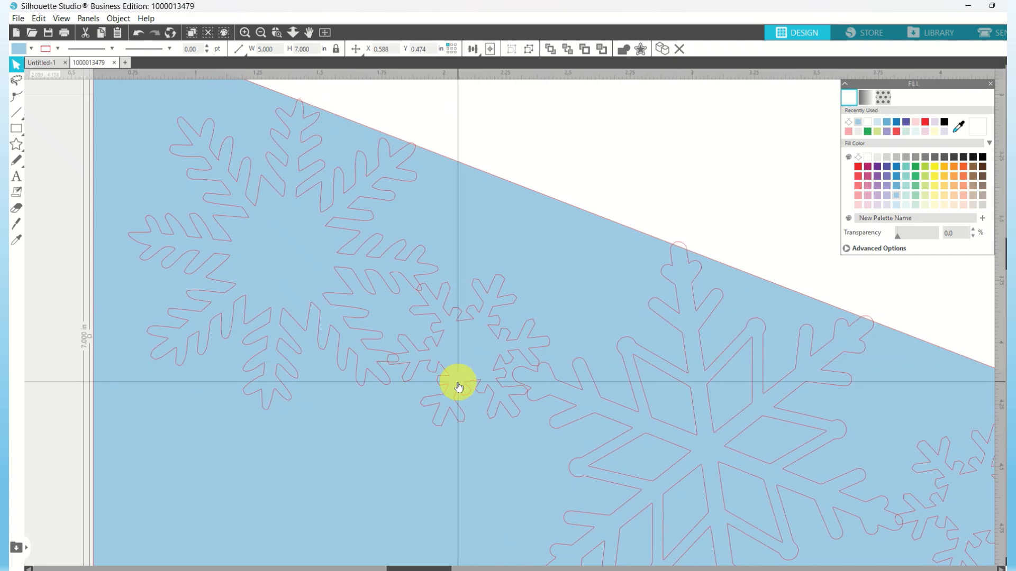
Nudge the upper small snowflake right to about X 1.78 in and fine-tune its tilt between its two large neighbours.
left_click(465, 383)
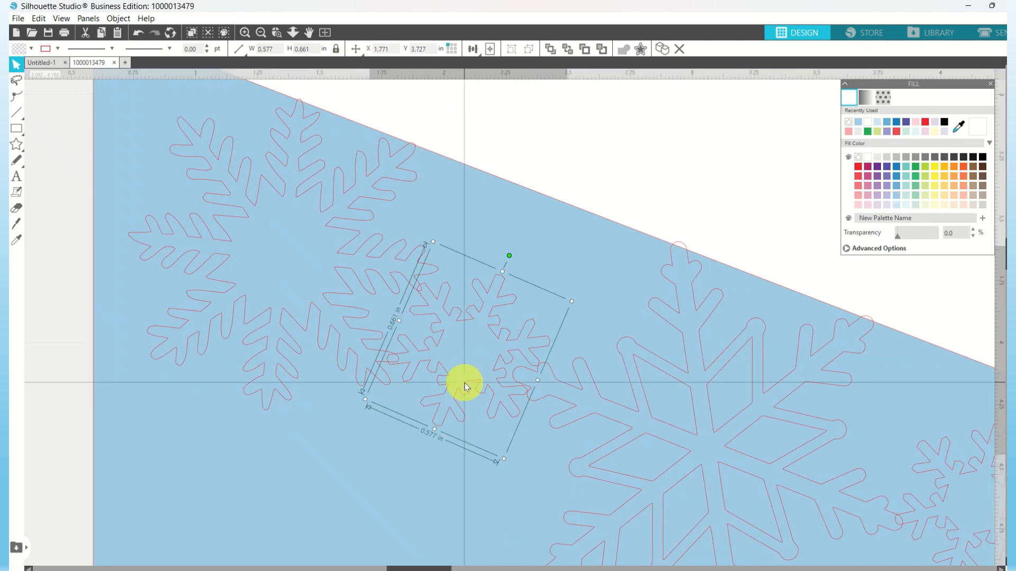
key("Right")
key("Right")
key("Right")
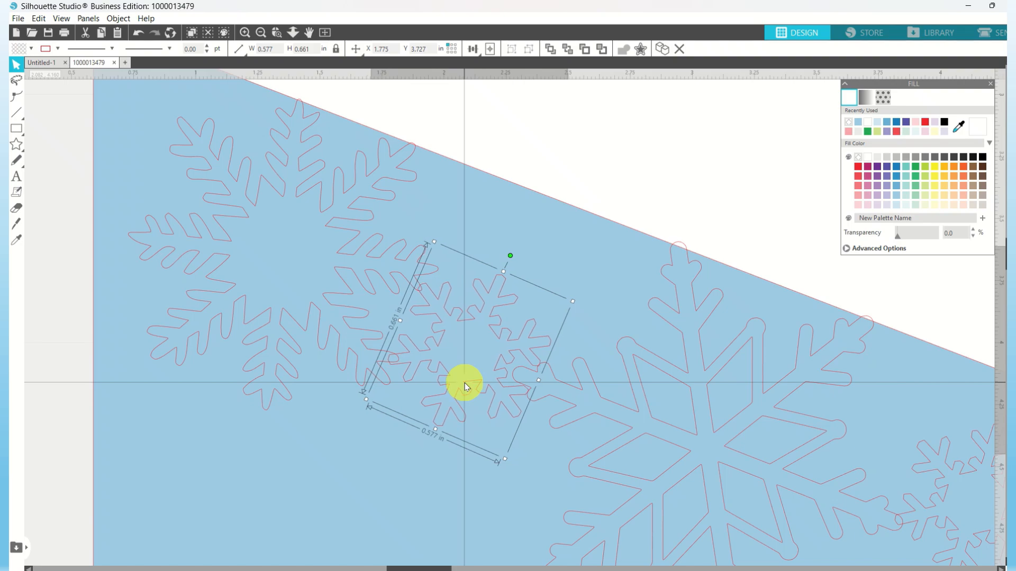
key("Right")
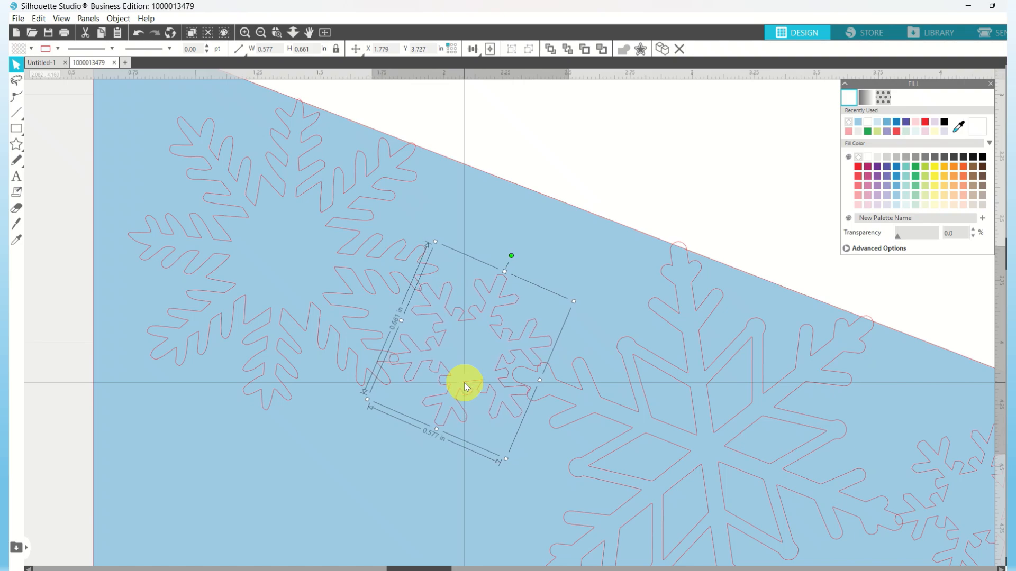
key("Right")
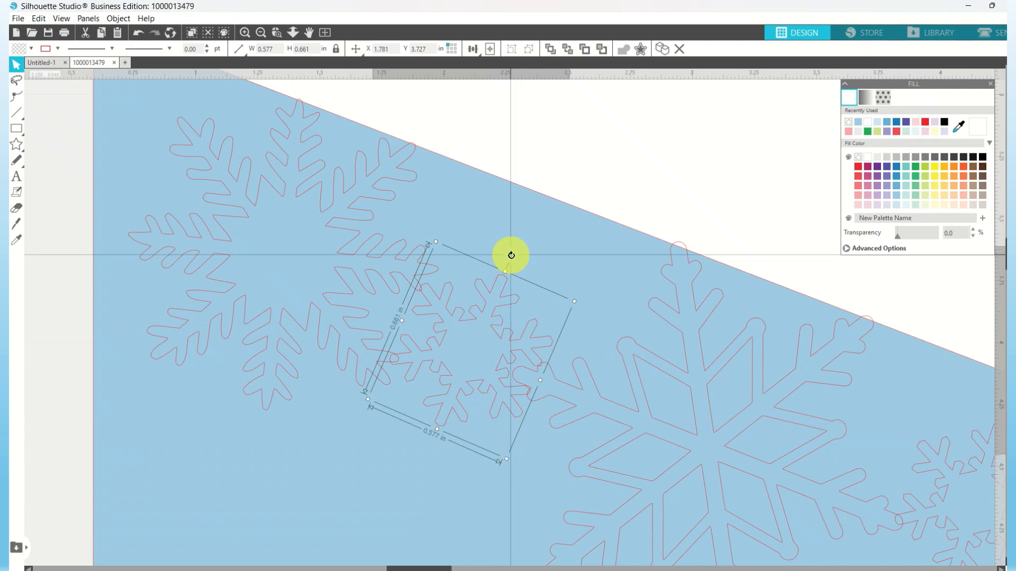
left_click_drag(512, 255, 509, 254)
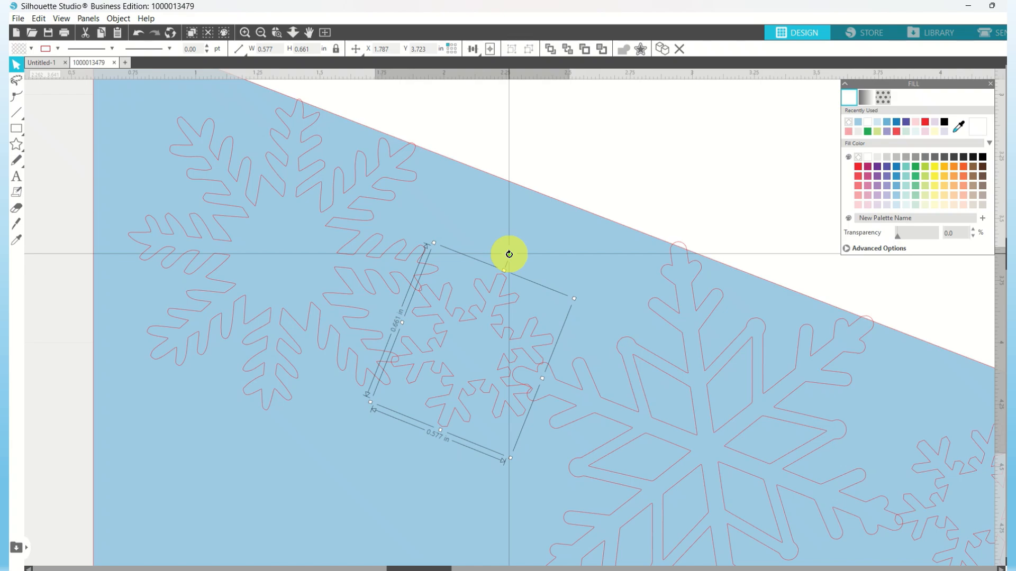
left_click_drag(509, 254, 512, 256)
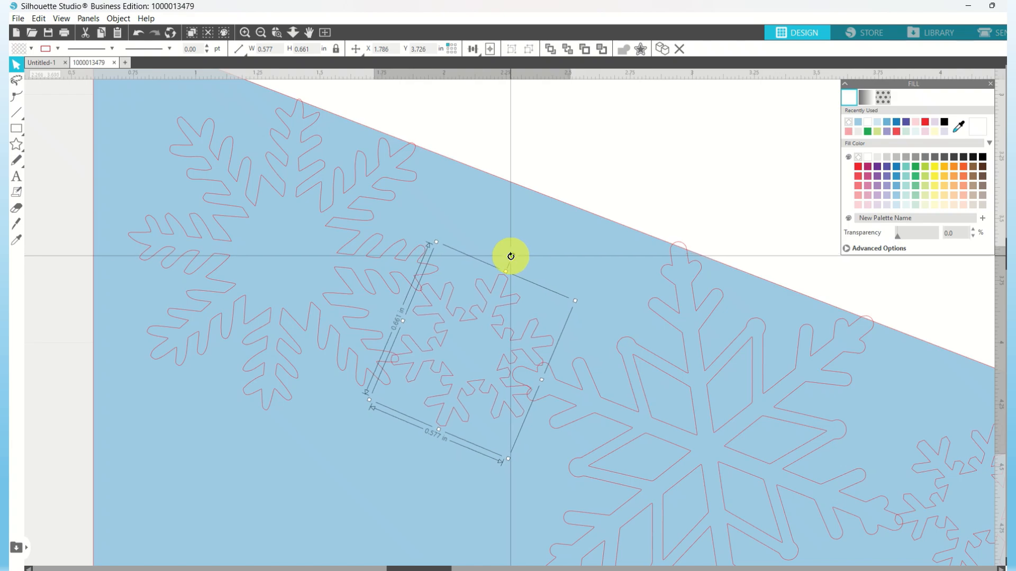
Ungroup the layered card panels and move the light blue panel away to the right of the white one.
scroll(619, 321, "right", 5)
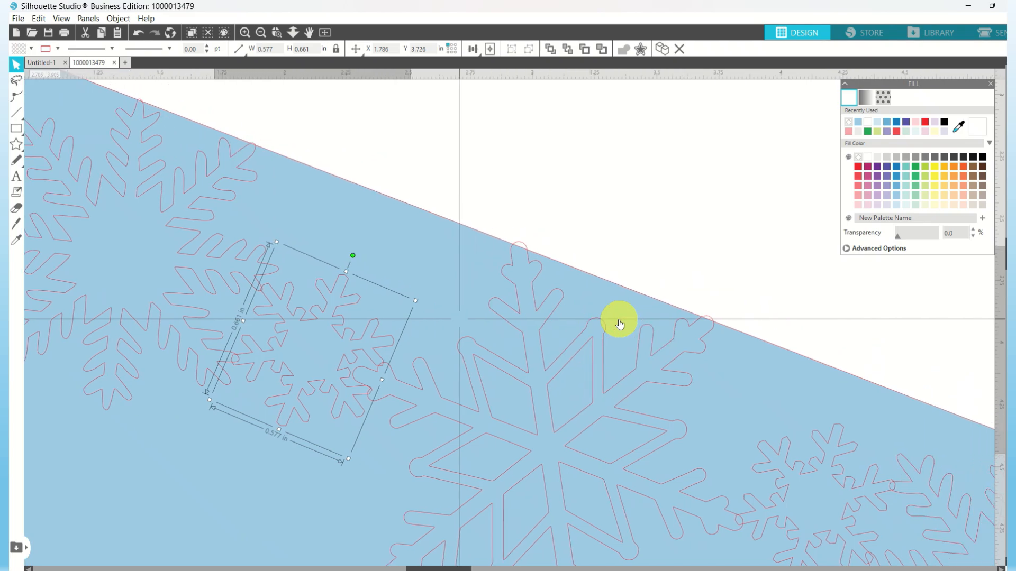
scroll(619, 320, "down", 5)
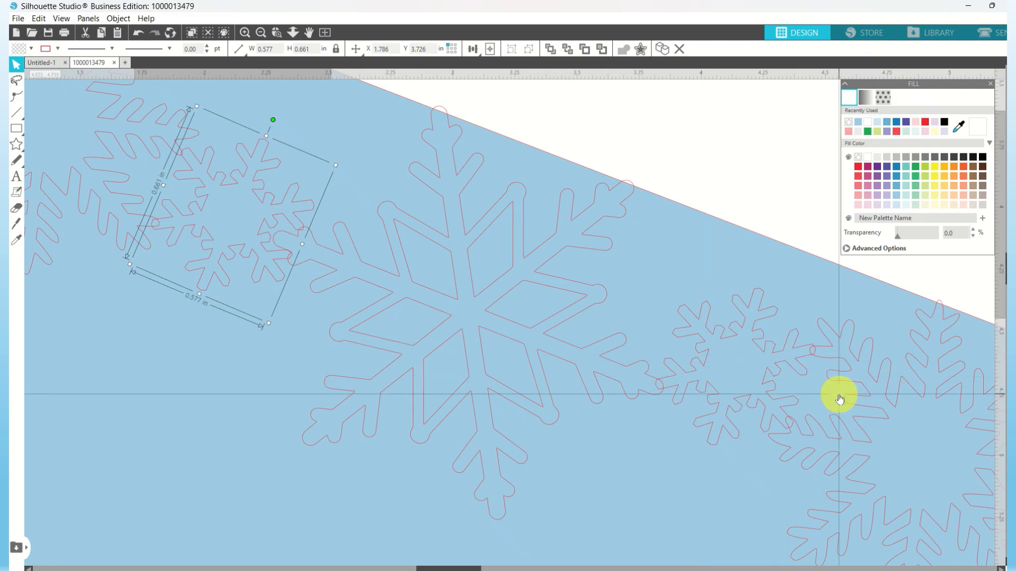
scroll(840, 399, "right", 4)
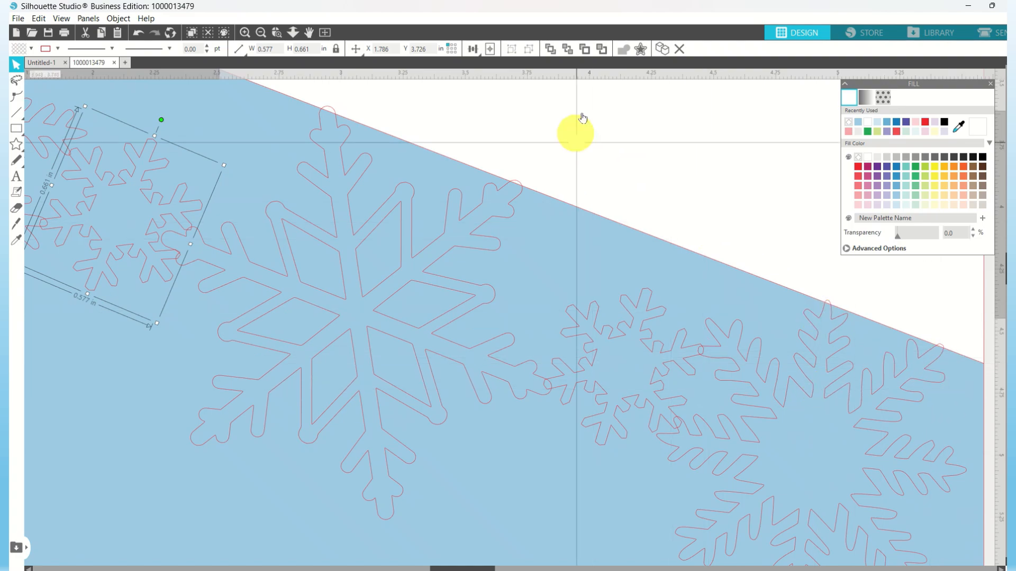
left_click(326, 33)
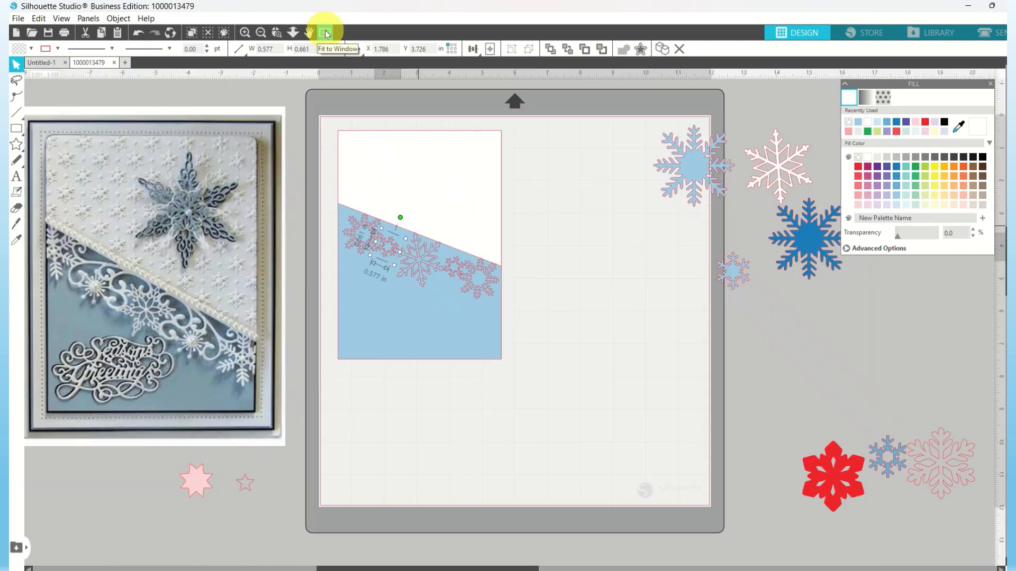
left_click(526, 276)
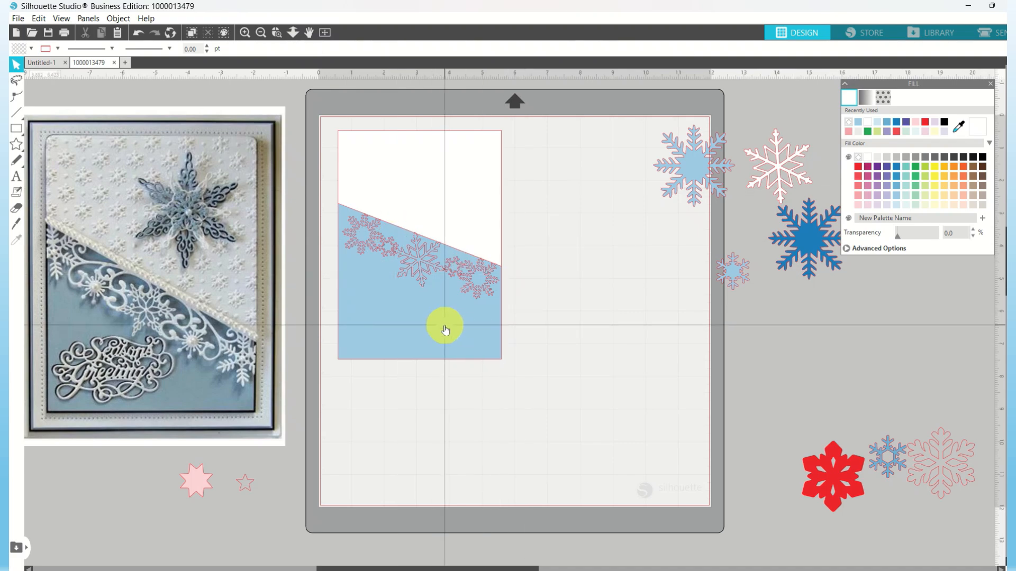
left_click(445, 330)
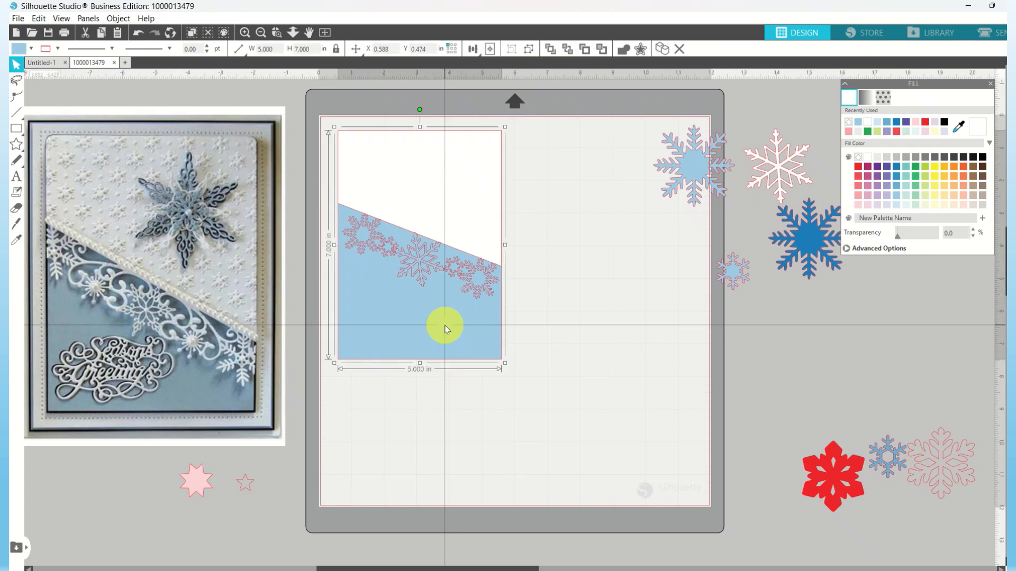
right_click(445, 330)
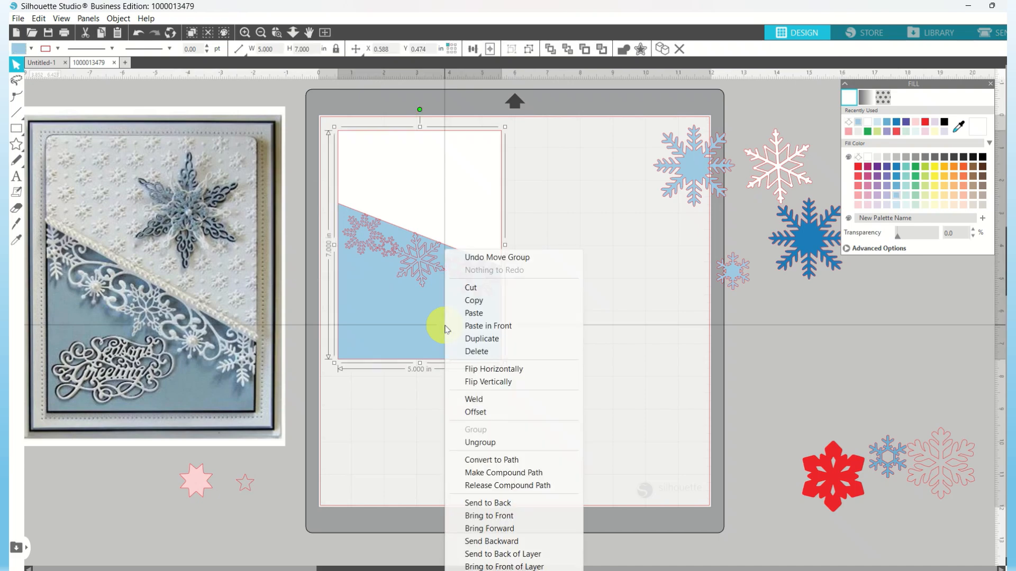
left_click(467, 445)
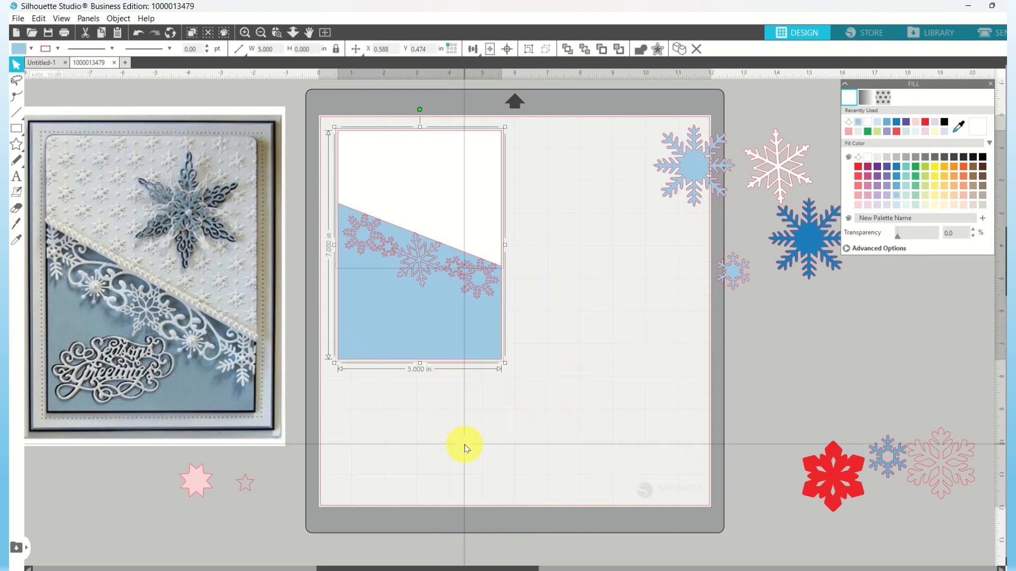
left_click(427, 349)
left_click_drag(427, 349, 664, 381)
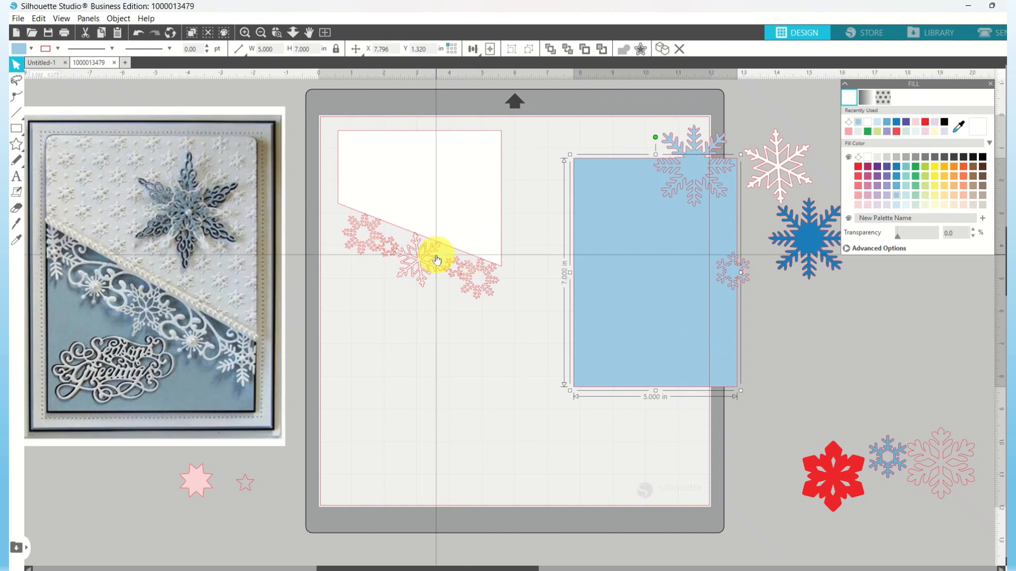
Select the white panel together with its five edge snowflakes and weld them into one shape.
left_click_drag(325, 125, 523, 295)
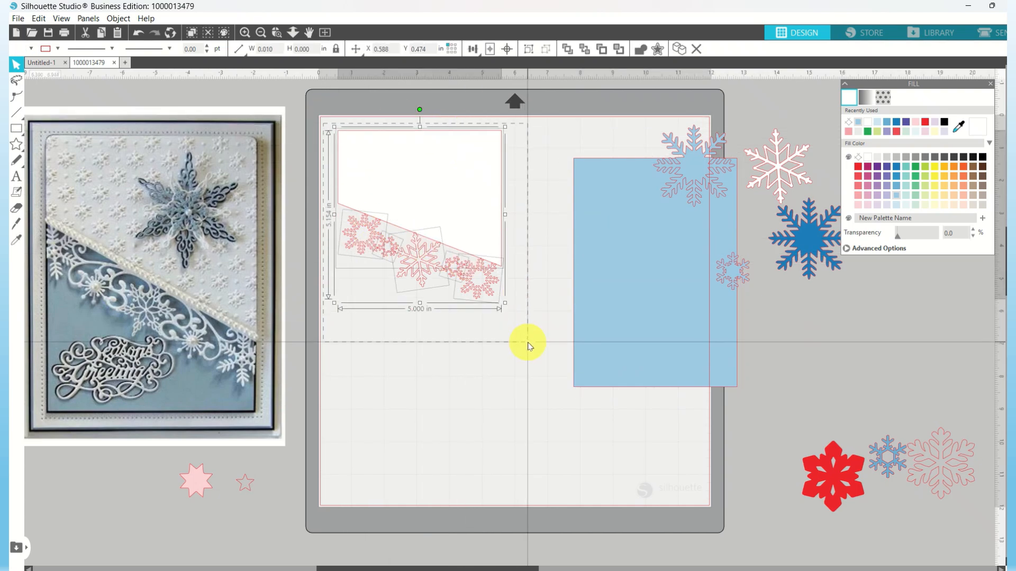
right_click(465, 278)
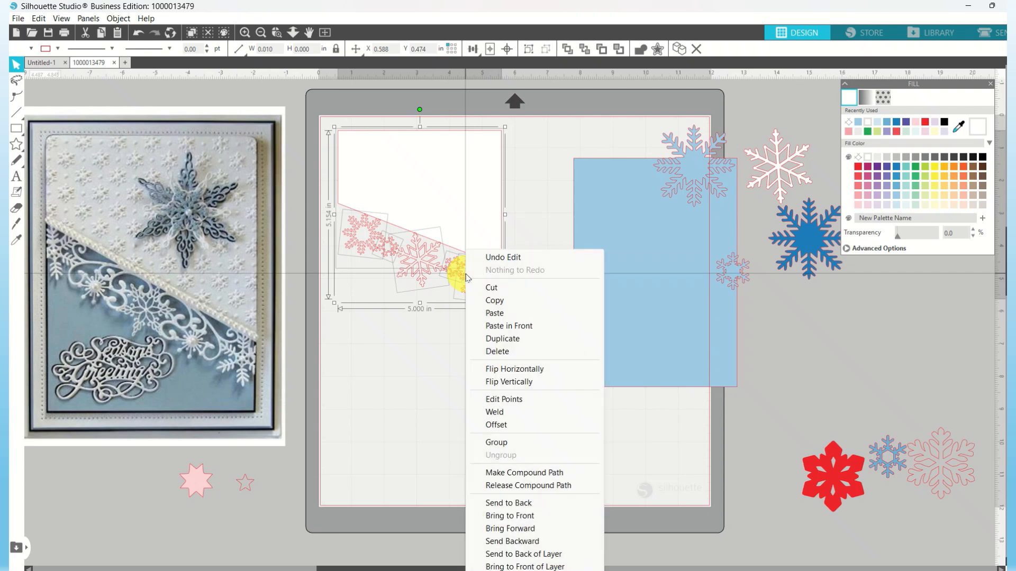
left_click(500, 414)
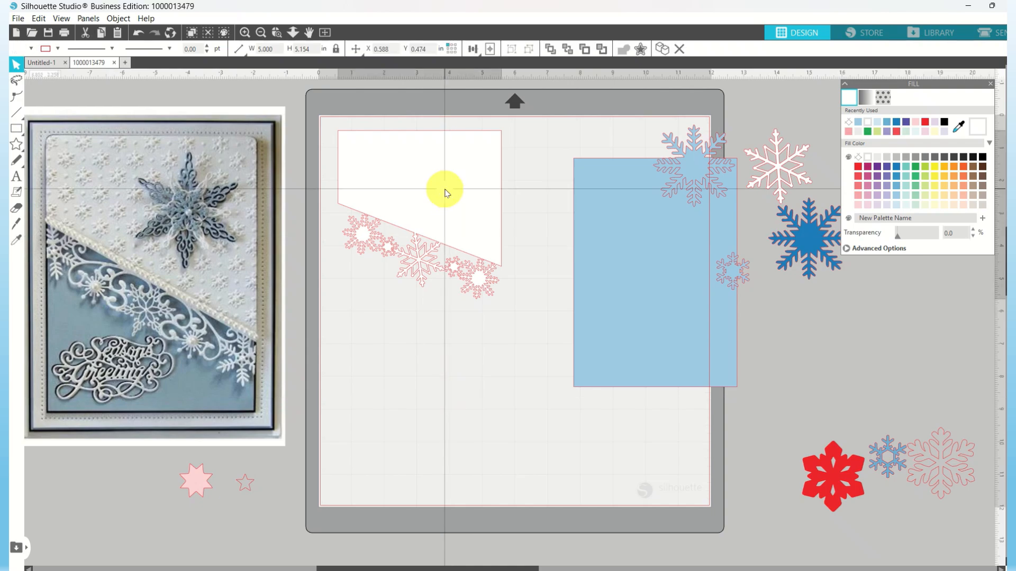
Move the welded snowflake-edged panel to about X 1.06 in, Y 0.56 in on the mat.
double_click(445, 189)
mouse_move(445, 189)
left_mouse_down()
mouse_move(511, 188)
mouse_move(445, 196)
mouse_move(474, 203)
mouse_move(440, 193)
mouse_move(598, 211)
mouse_move(481, 220)
mouse_move(441, 189)
left_mouse_up()
left_click(436, 405)
key("Escape")
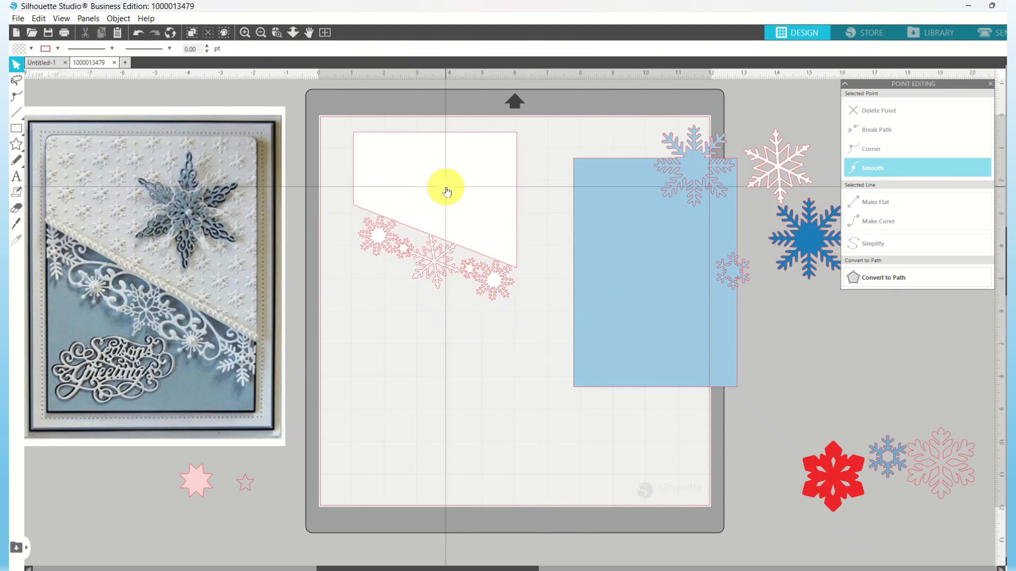
left_click(446, 194)
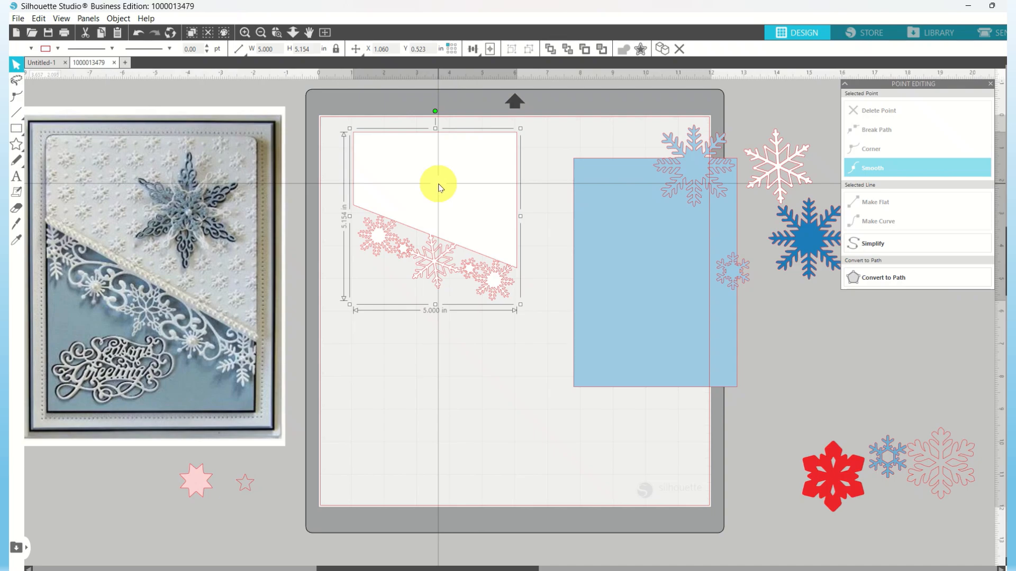
left_click_drag(438, 184, 438, 185)
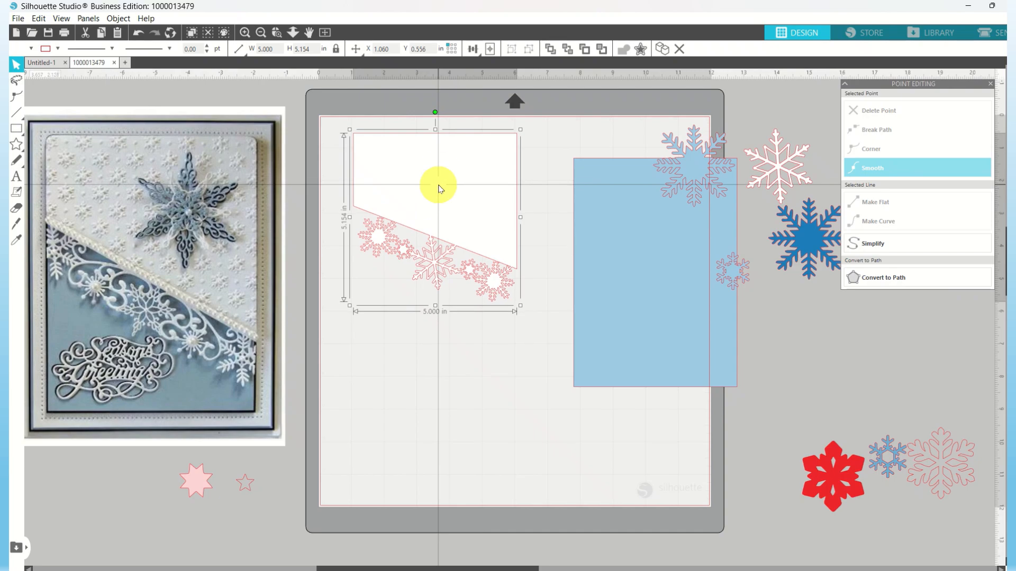
left_click(661, 51)
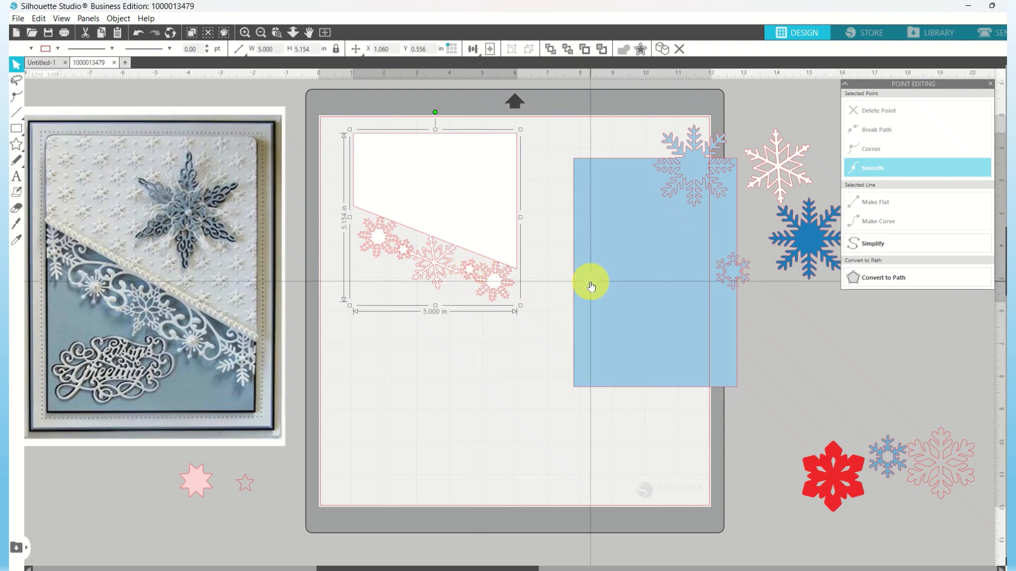
Bring the small light blue snowflake to the front in the white panel's upper-left corner and shrink it to about 0.56 by 0.65 in.
left_click(735, 272)
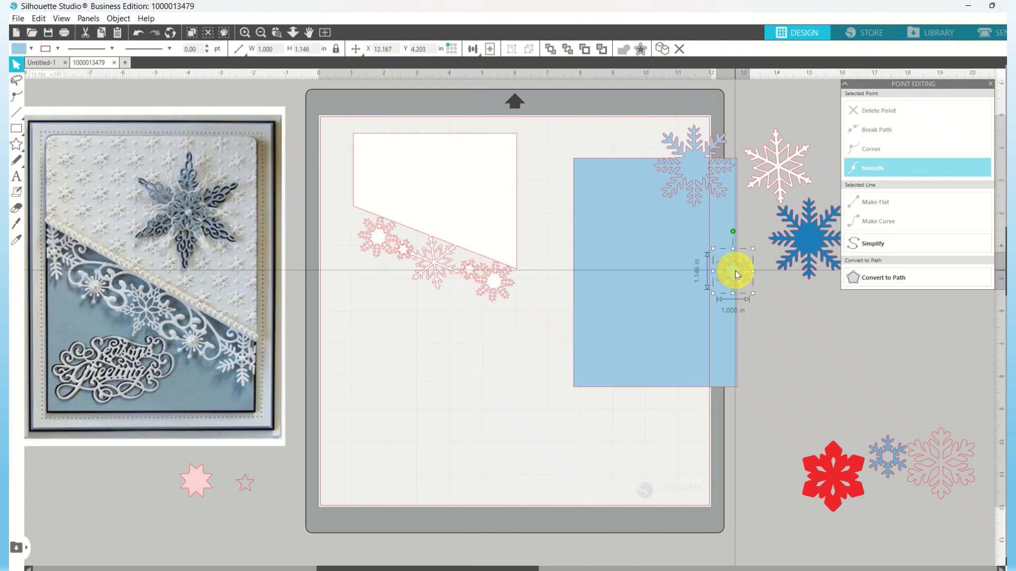
left_click_drag(737, 273, 528, 343)
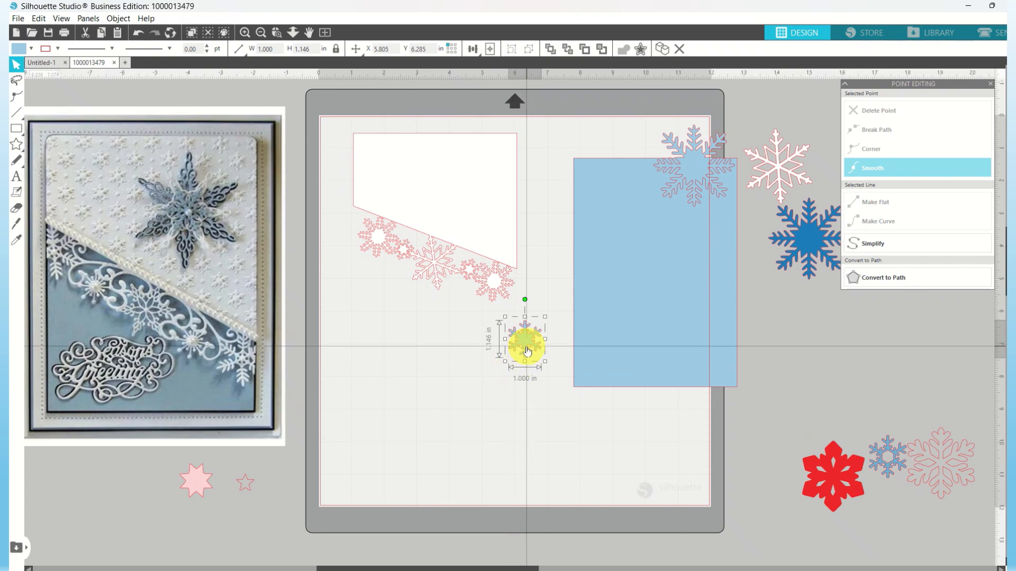
left_click_drag(527, 350, 375, 168)
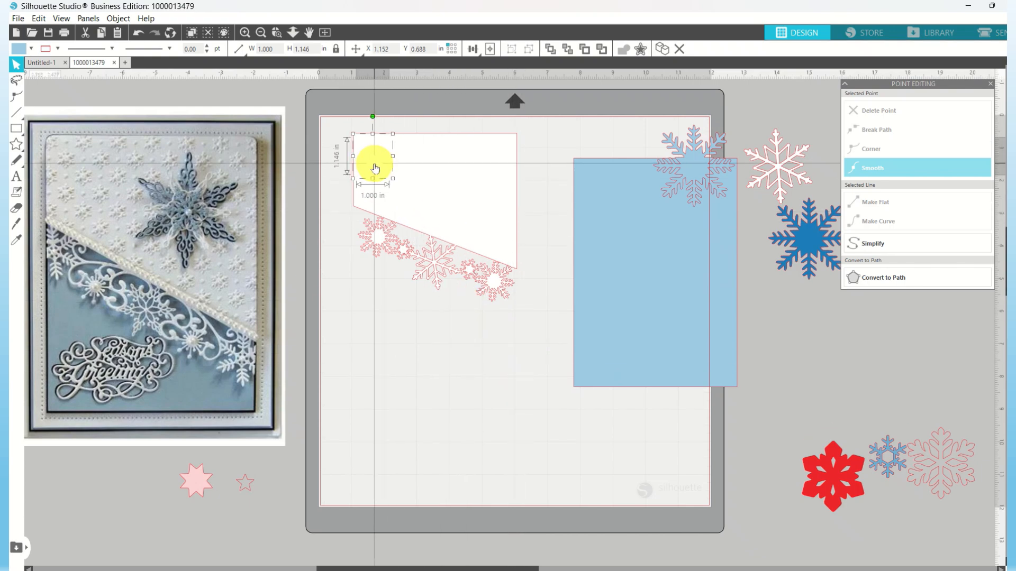
left_click(550, 49)
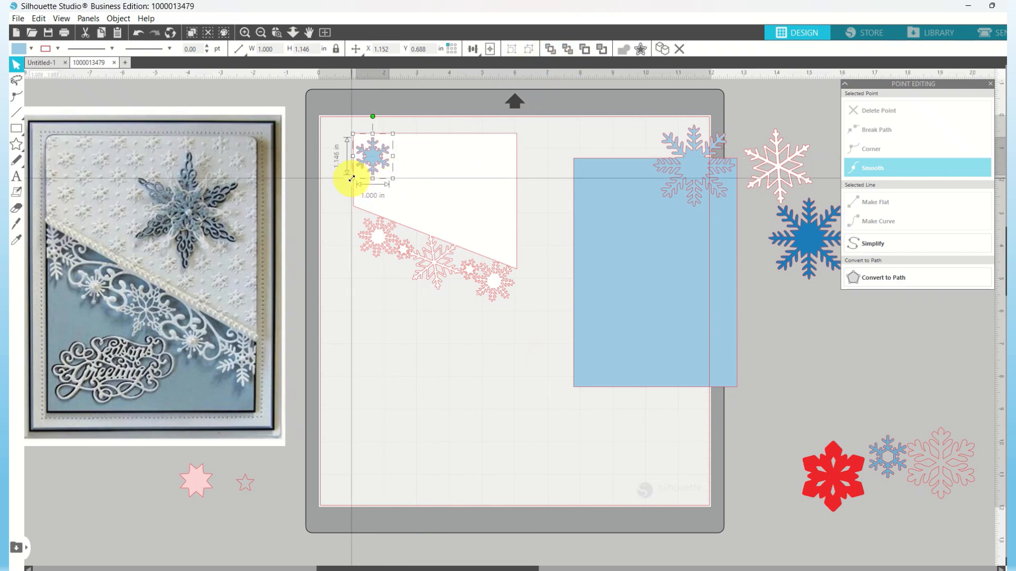
mouse_move(351, 178)
left_mouse_down()
mouse_move(358, 159)
mouse_move(365, 164)
left_mouse_up()
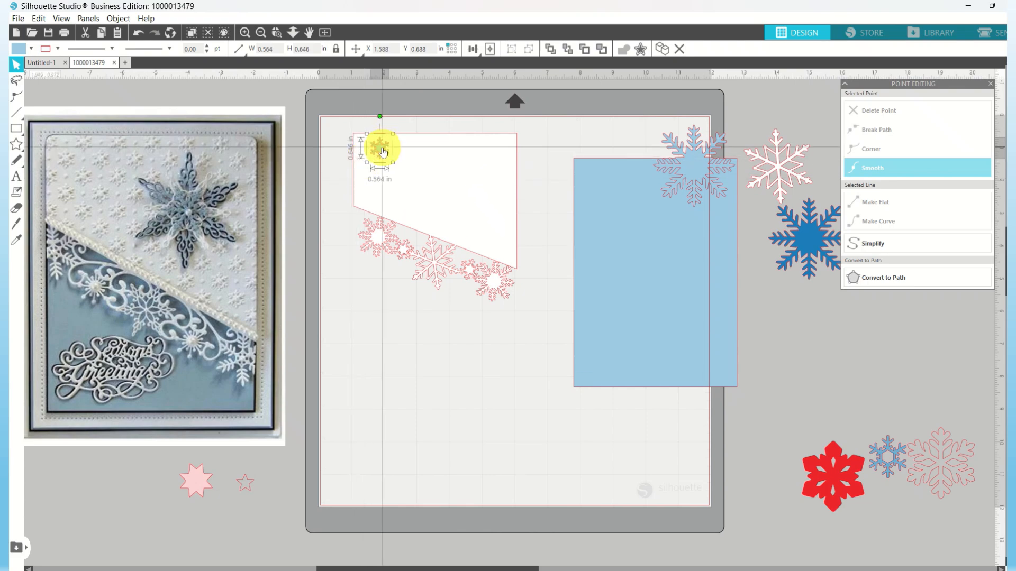
left_click_drag(381, 151, 373, 154)
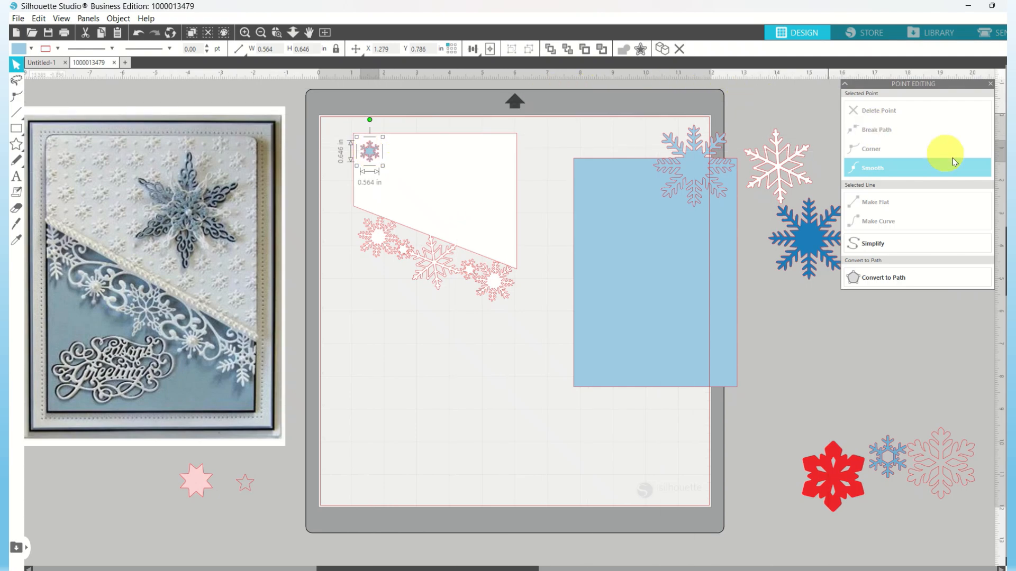
Replicate the small snowflake into a horizontal row of four across the upper part of the white panel.
left_click(1003, 176)
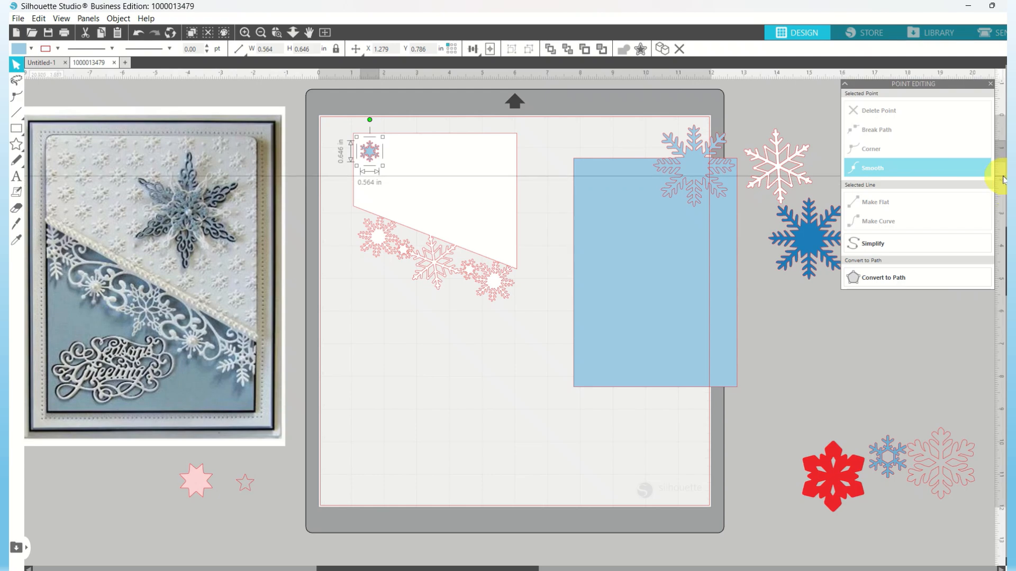
left_click_drag(1003, 180, 1004, 211)
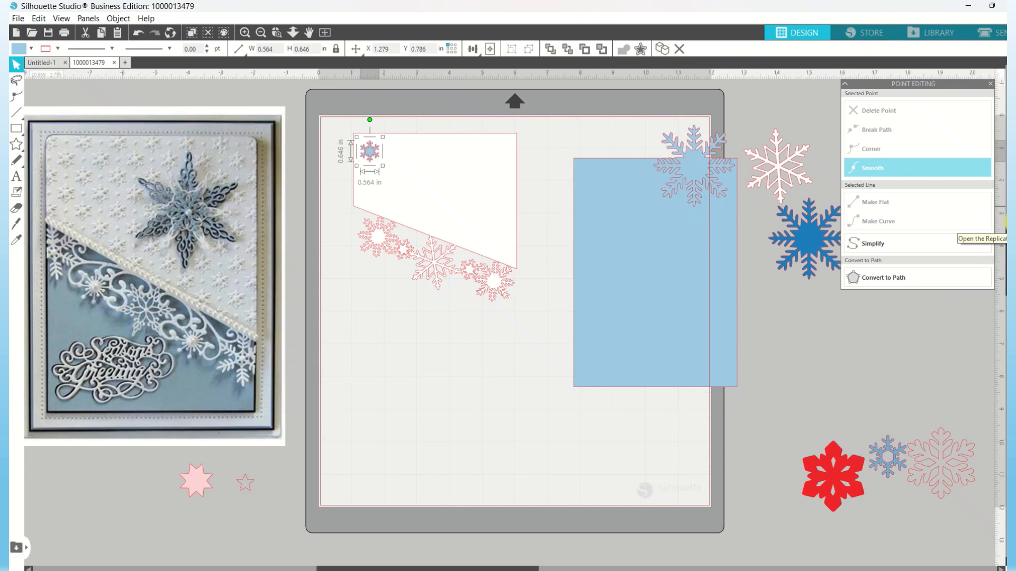
left_click(1004, 218)
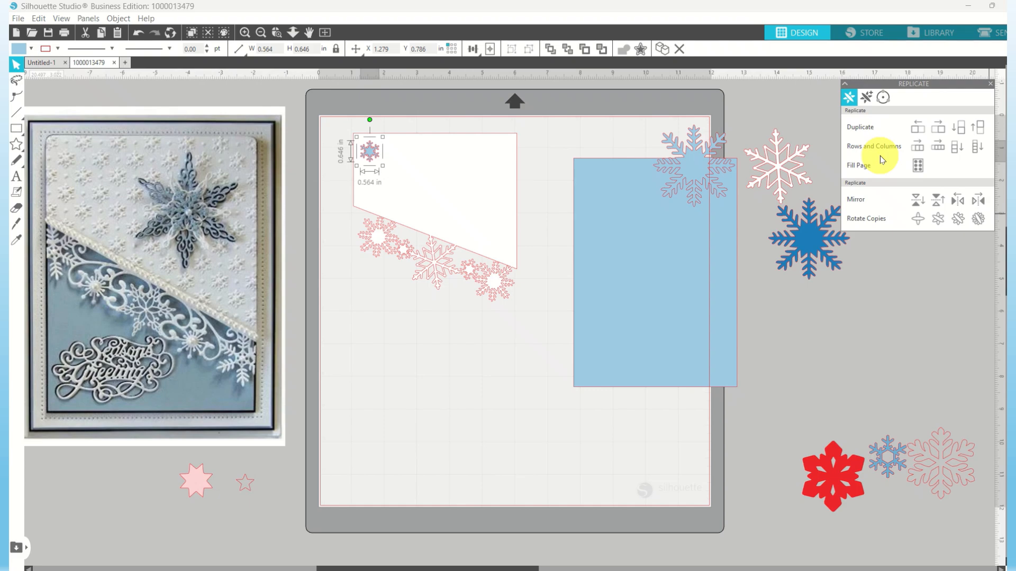
left_click(942, 152)
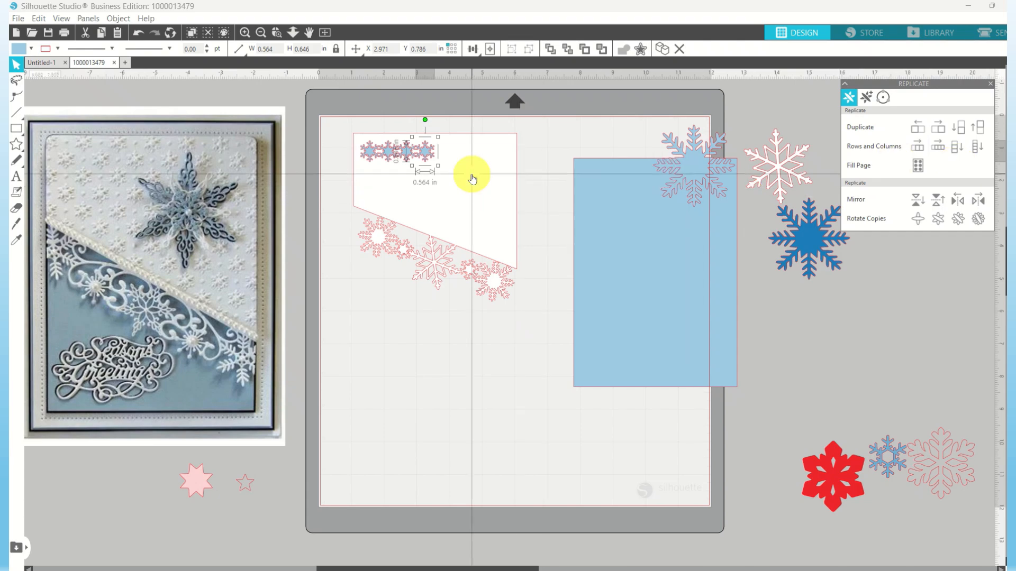
left_click_drag(425, 151, 372, 155)
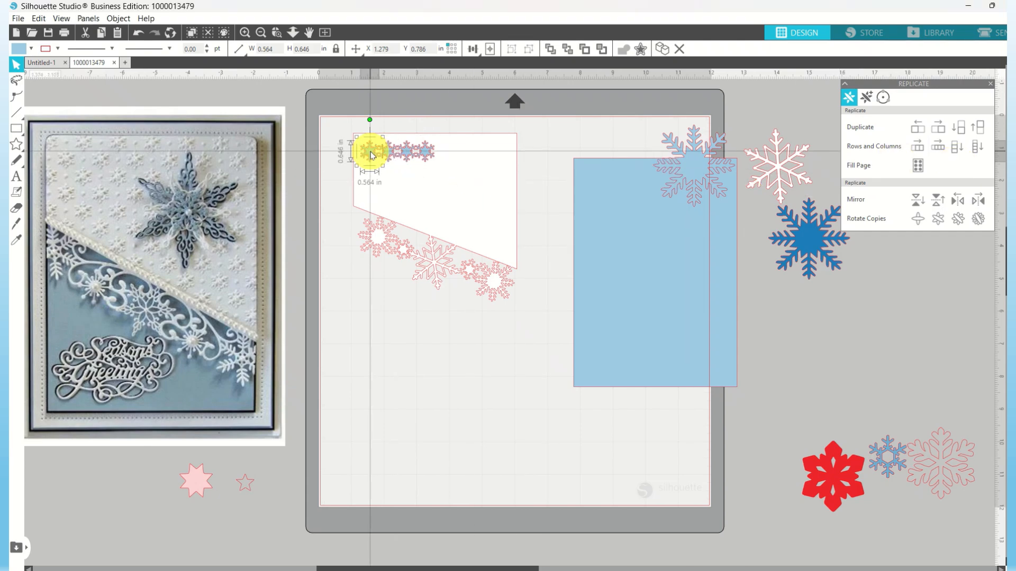
Select all four snowflakes in the row and replicate them downward into a four-by-four grid.
left_click(388, 152, "shift")
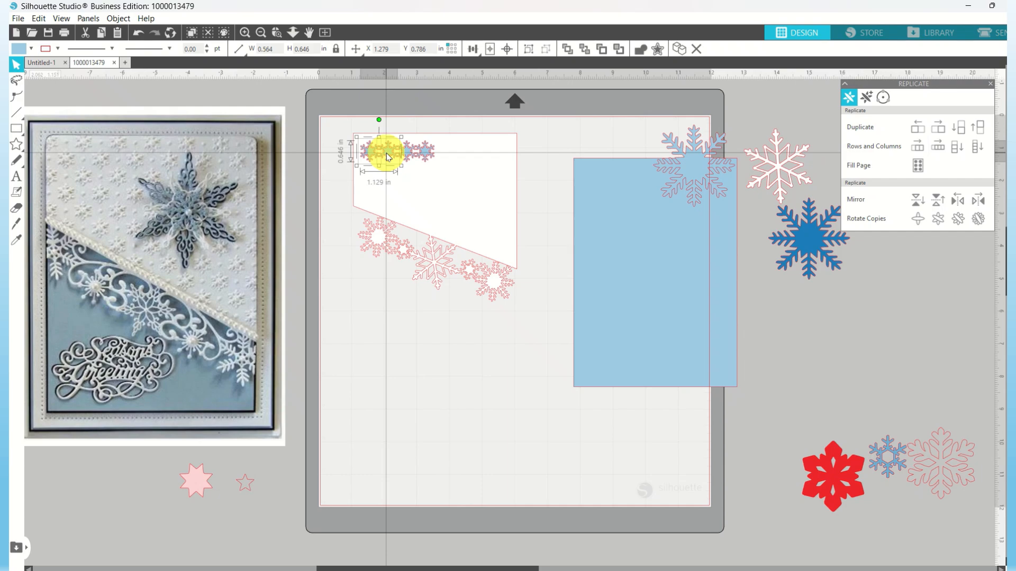
left_click(412, 150, "shift")
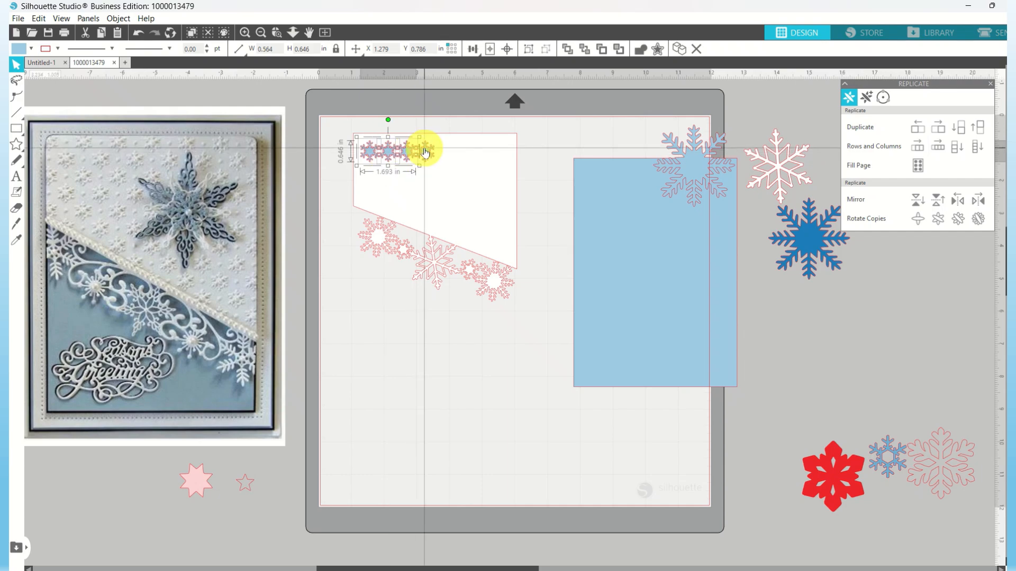
left_click(424, 148, "shift")
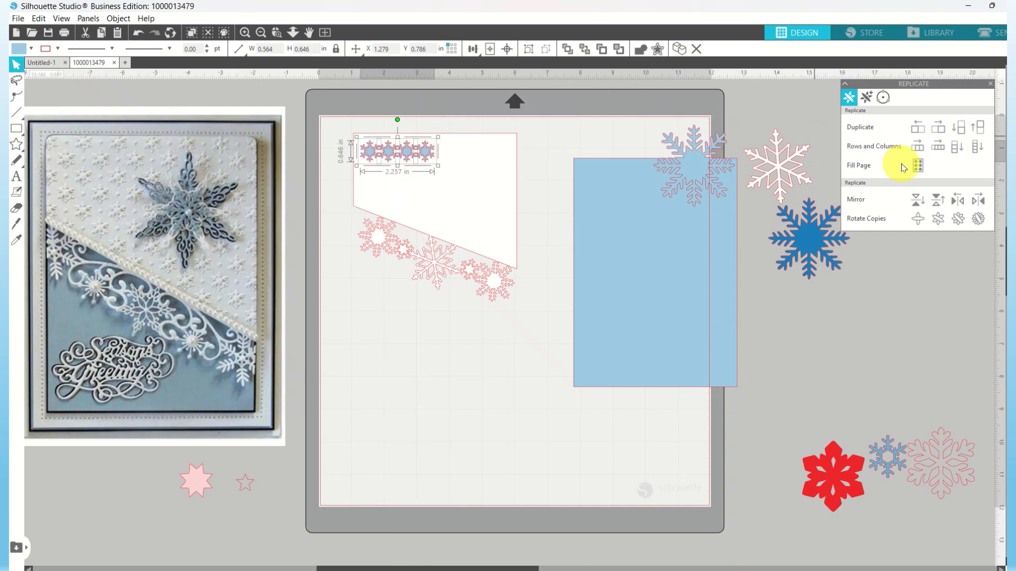
left_click(974, 153)
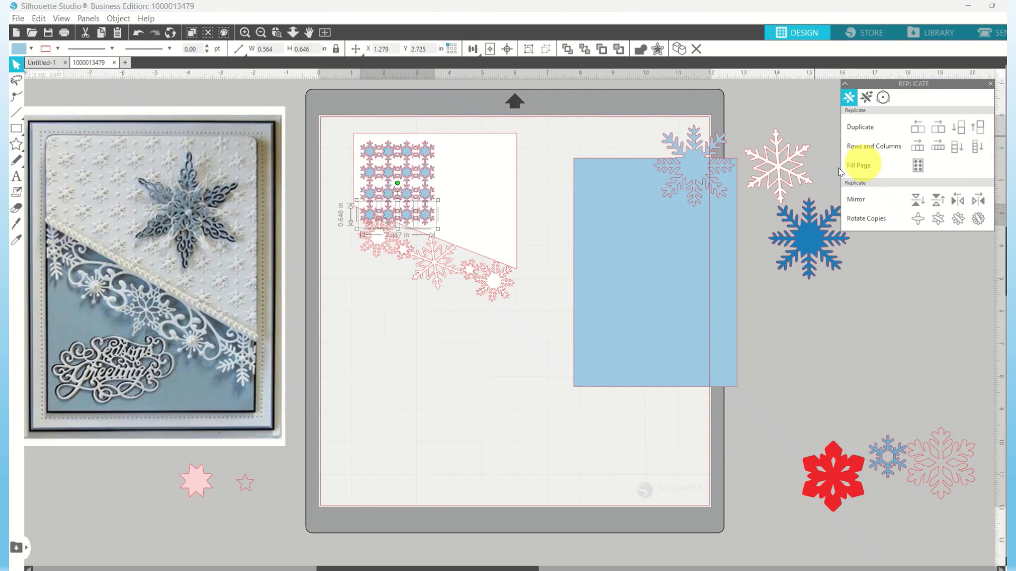
Move the welded snowflake-edged panel off the grid onto the light blue card rectangle, at about X 8.1 in, Y 2.9 in.
left_click(489, 250)
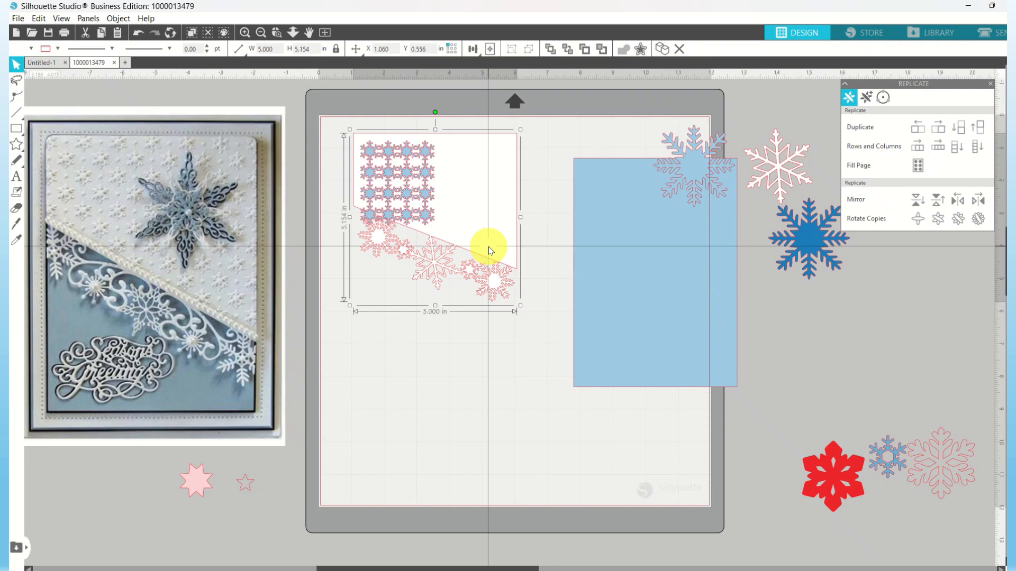
left_click_drag(487, 246, 730, 325)
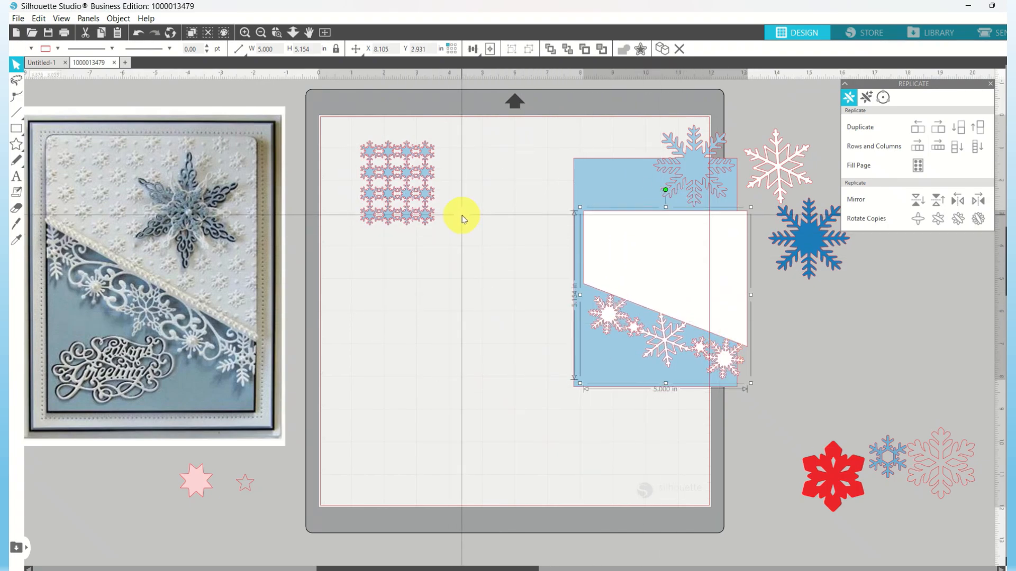
left_click(425, 154)
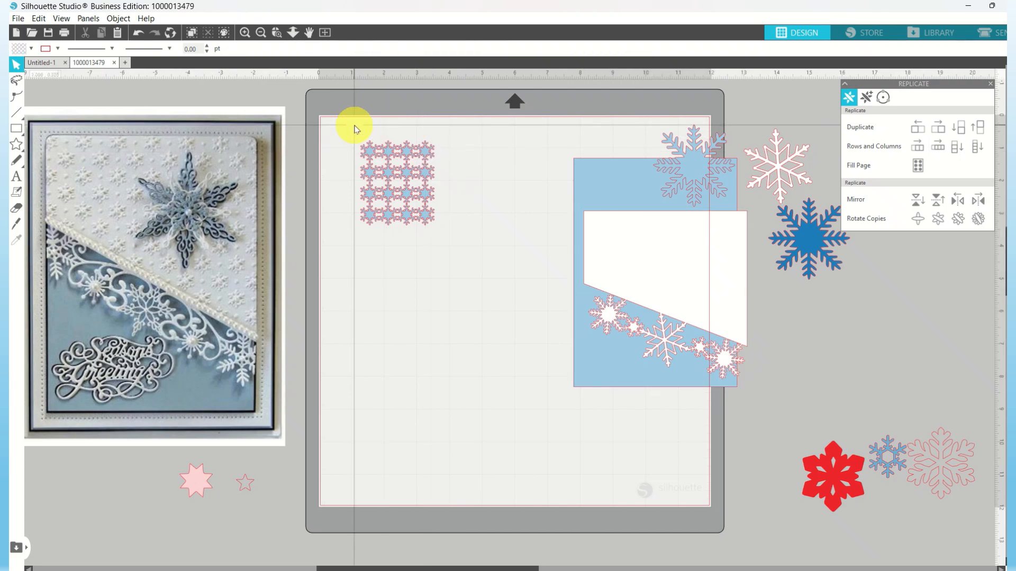
Draw a rectangle around the snowflake grid, size it to 5.5 by 8 in and place it at about X 0.53 in, Y 0.41 in.
left_click(16, 131)
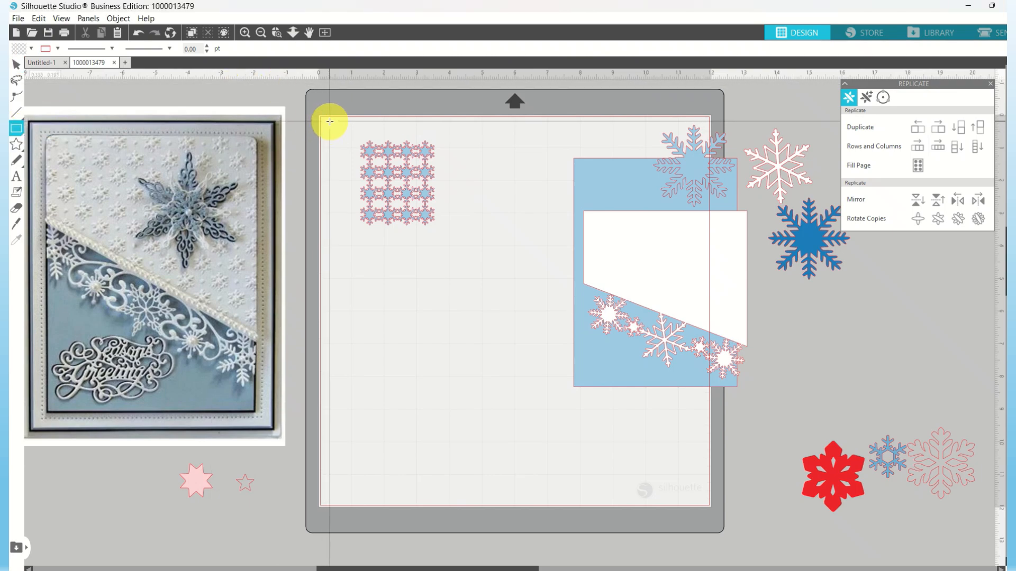
left_click_drag(329, 128, 506, 332)
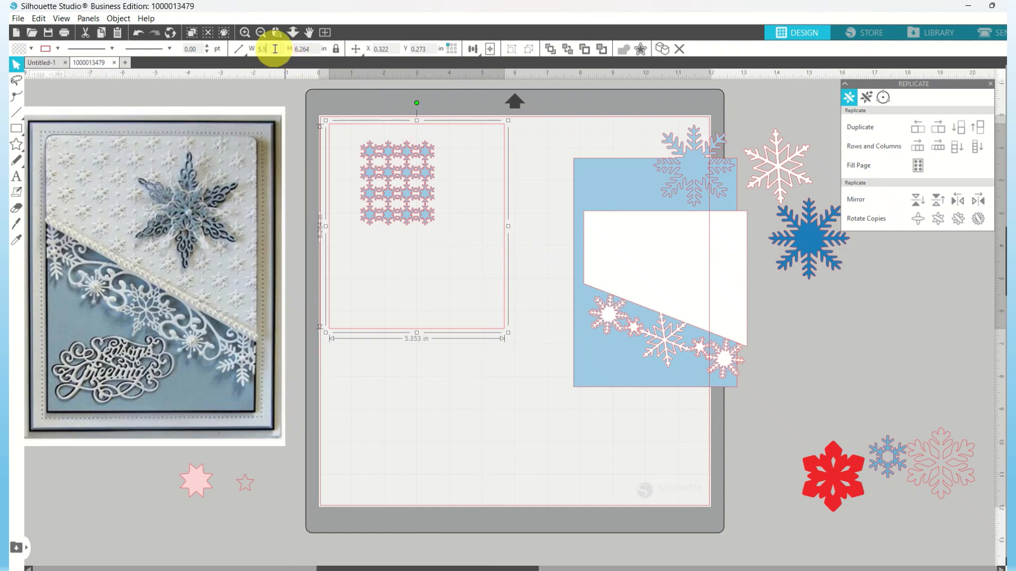
key("Return")
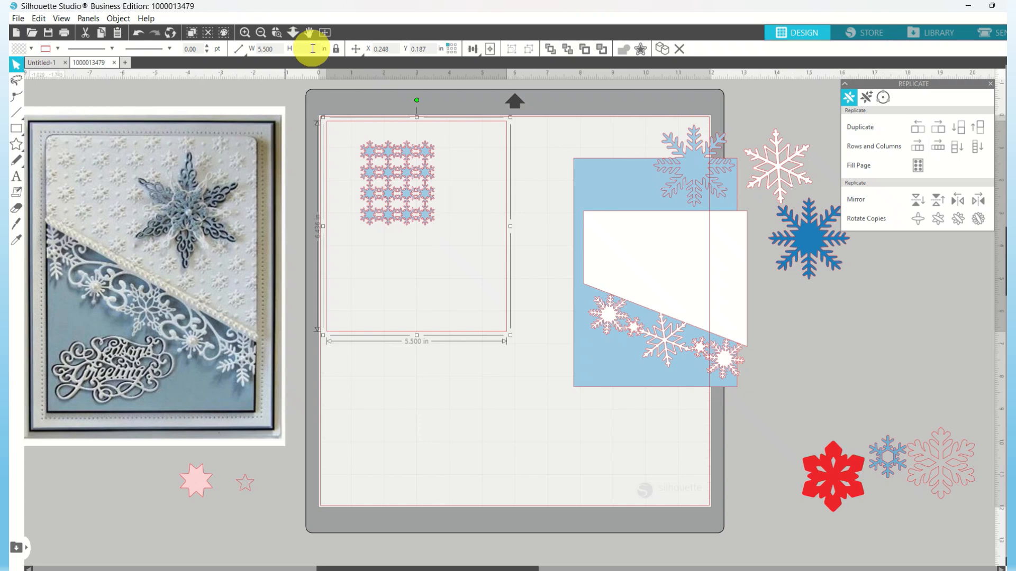
key("Return")
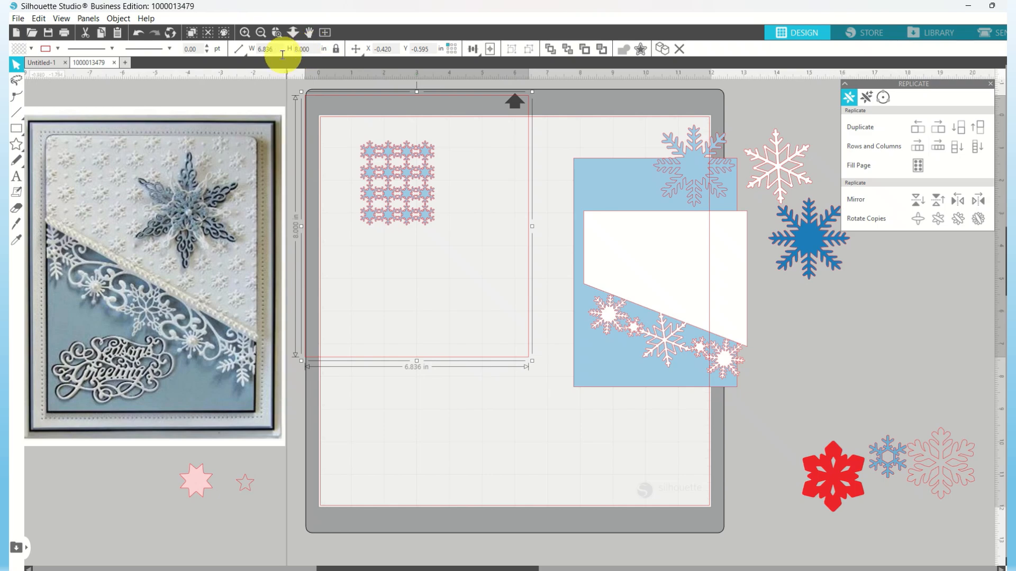
left_click(337, 50)
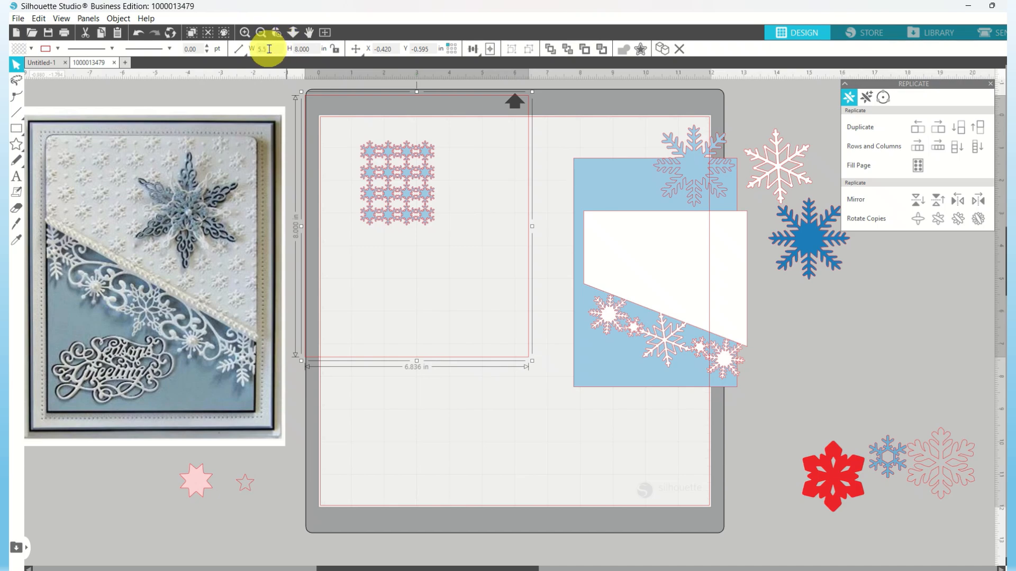
key("Return")
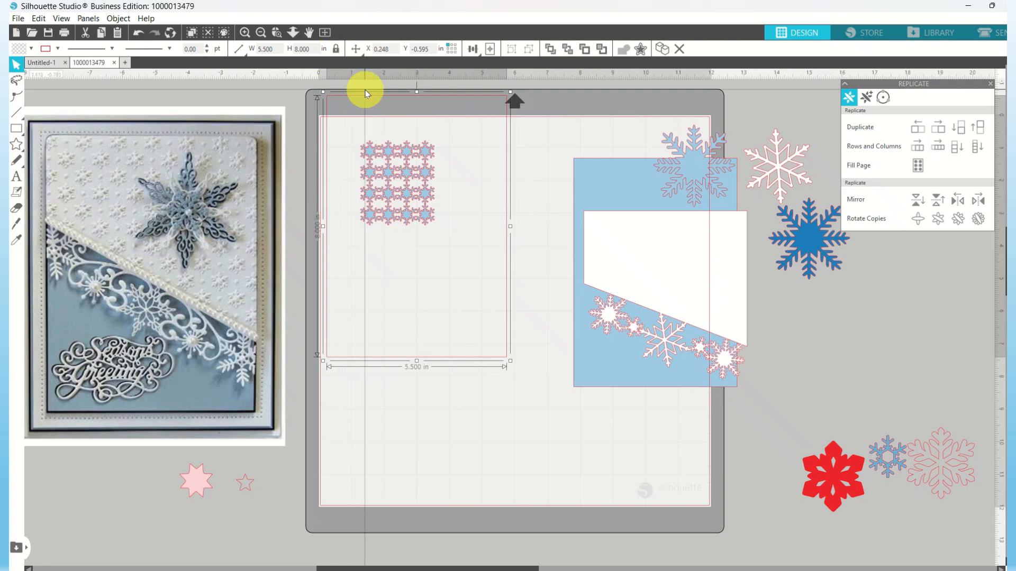
left_click_drag(367, 99, 376, 132)
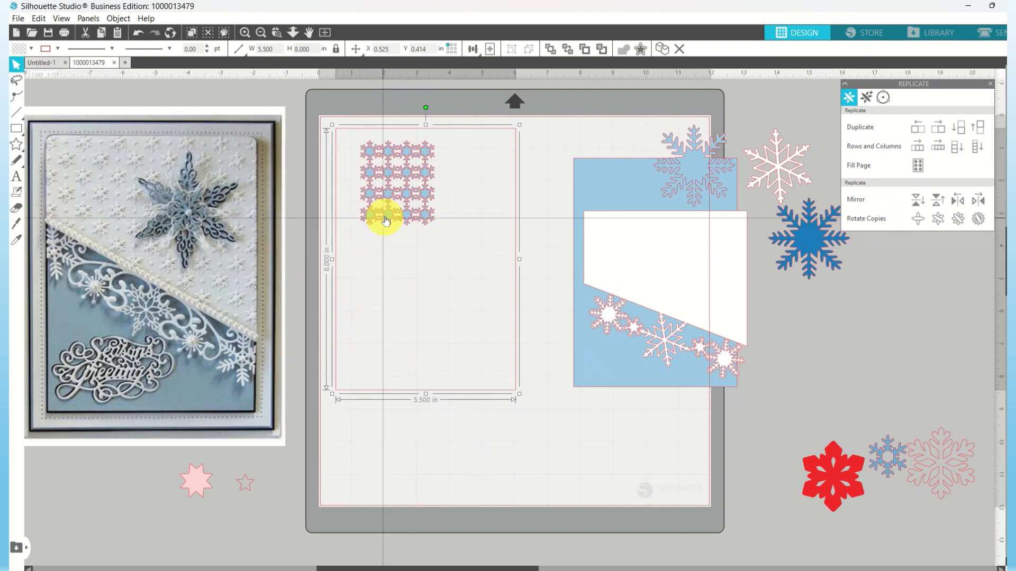
Spread the grid's top row apart along the rectangle's upper edge and add the second row's last snowflake as the fifth.
left_click(369, 155)
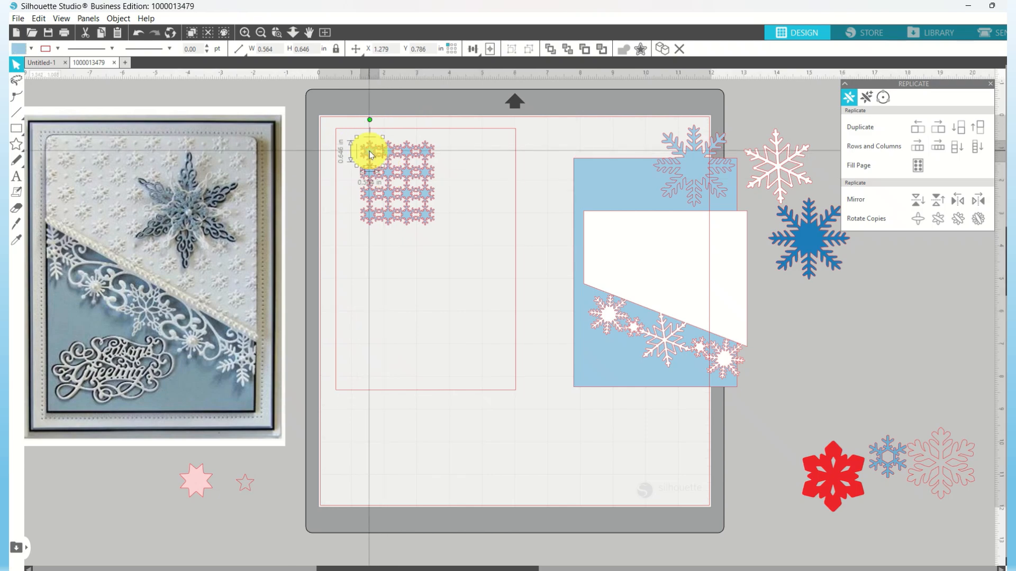
mouse_move(369, 155)
left_mouse_down()
mouse_move(353, 152)
mouse_move(389, 152)
left_mouse_up()
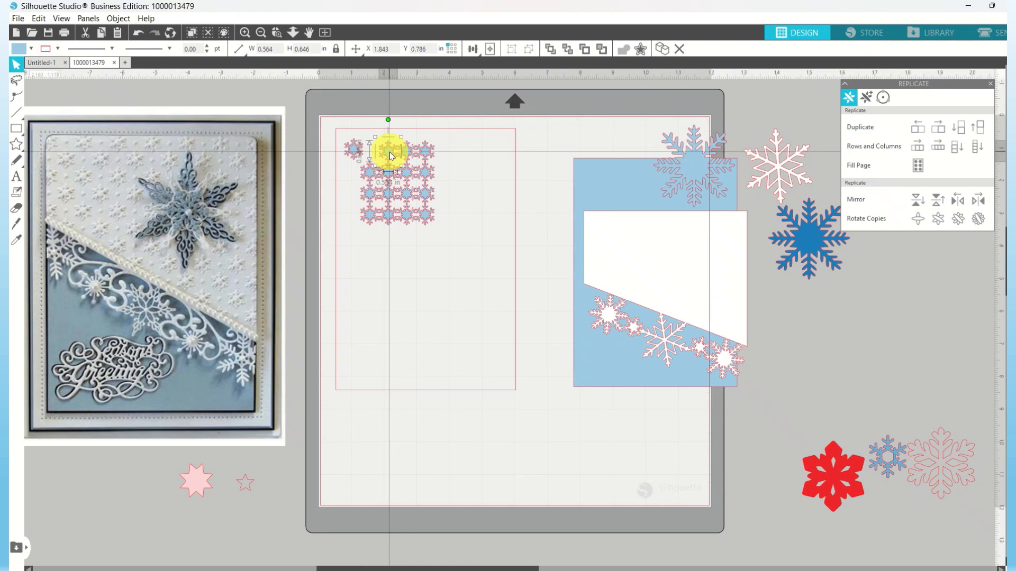
left_click_drag(390, 152, 423, 151)
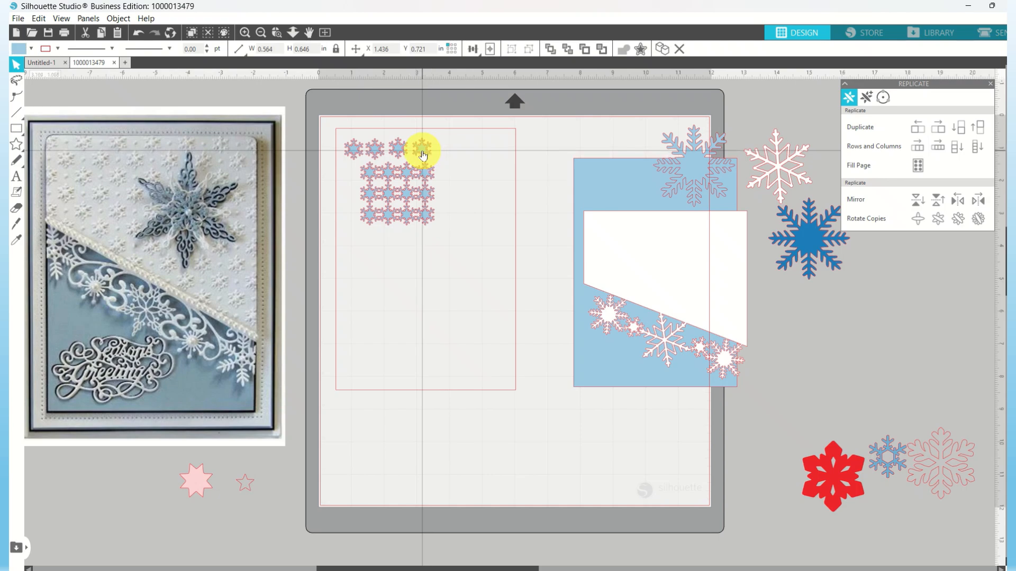
mouse_move(428, 186)
left_mouse_down()
mouse_move(424, 170)
mouse_move(446, 155)
left_mouse_up()
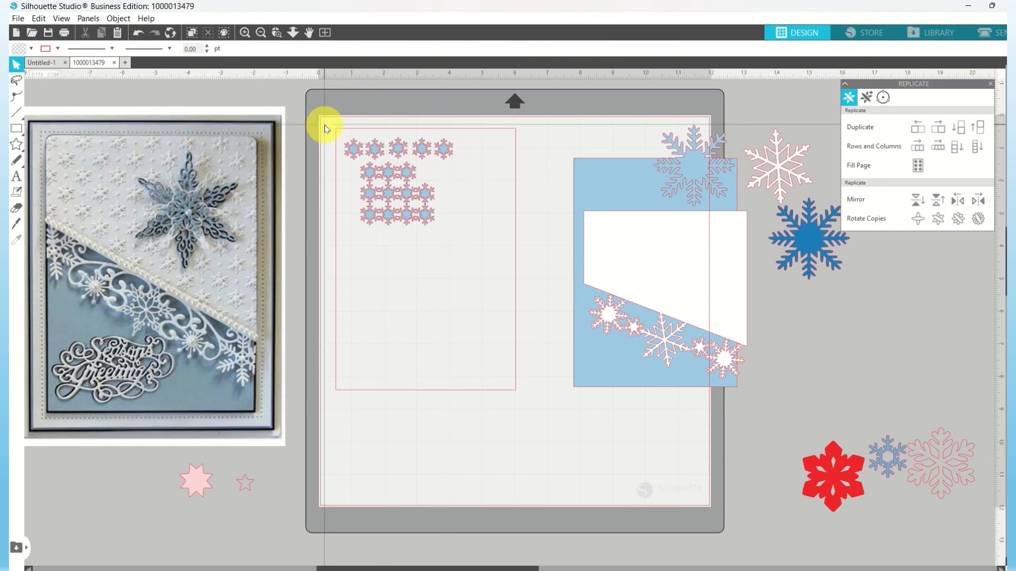
Shift the third and fourth snowflakes of the top row slightly left to even out their spacing.
left_click(245, 33)
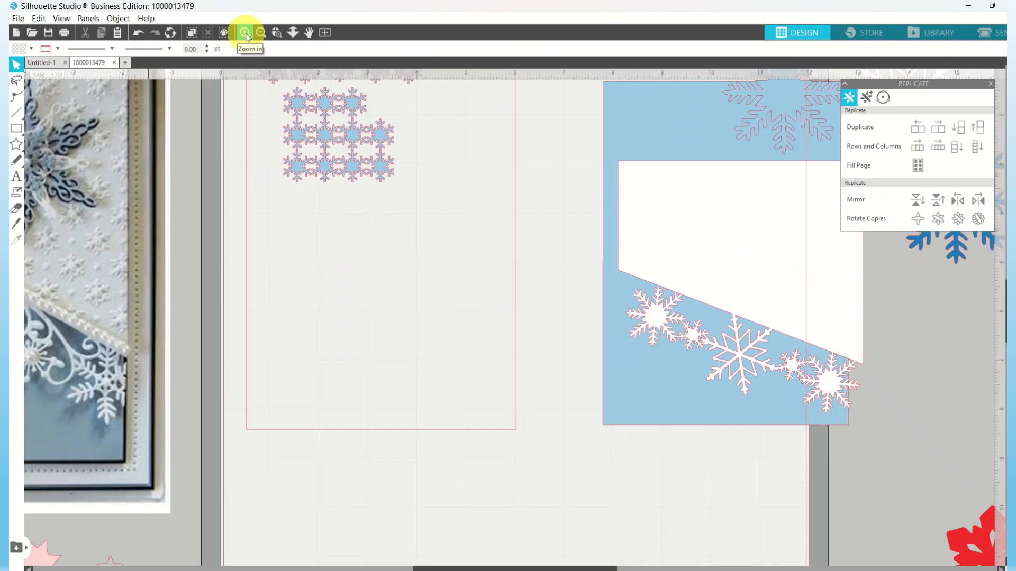
scroll(276, 198, "right", 2)
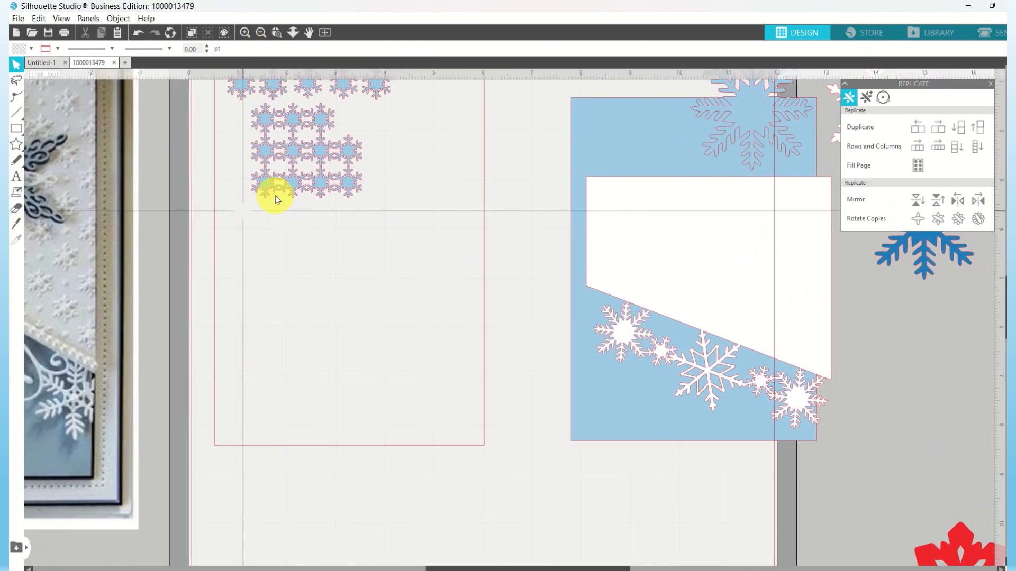
scroll(275, 198, "left", 3)
scroll(275, 198, "left", 1)
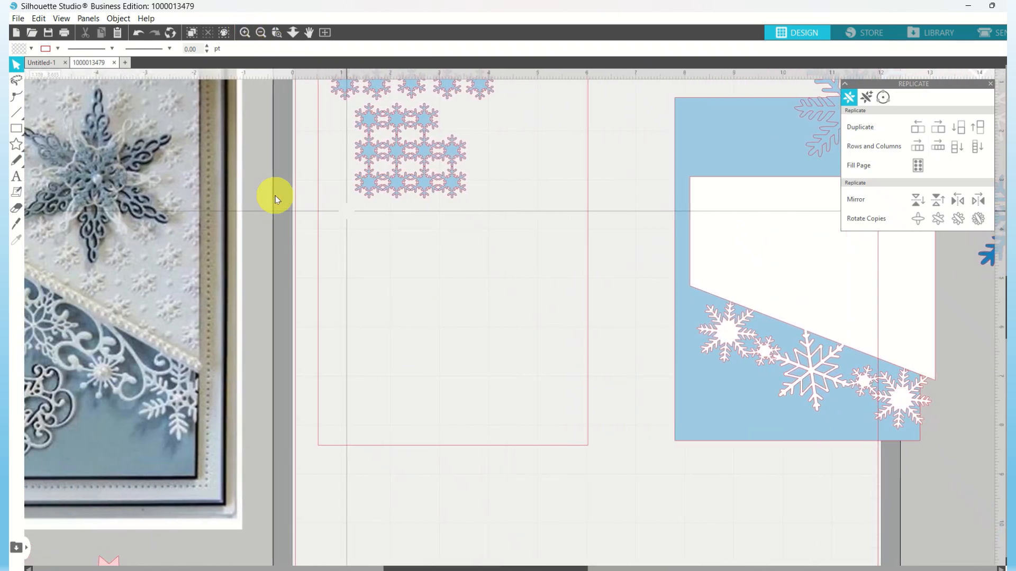
scroll(275, 199, "up", 2)
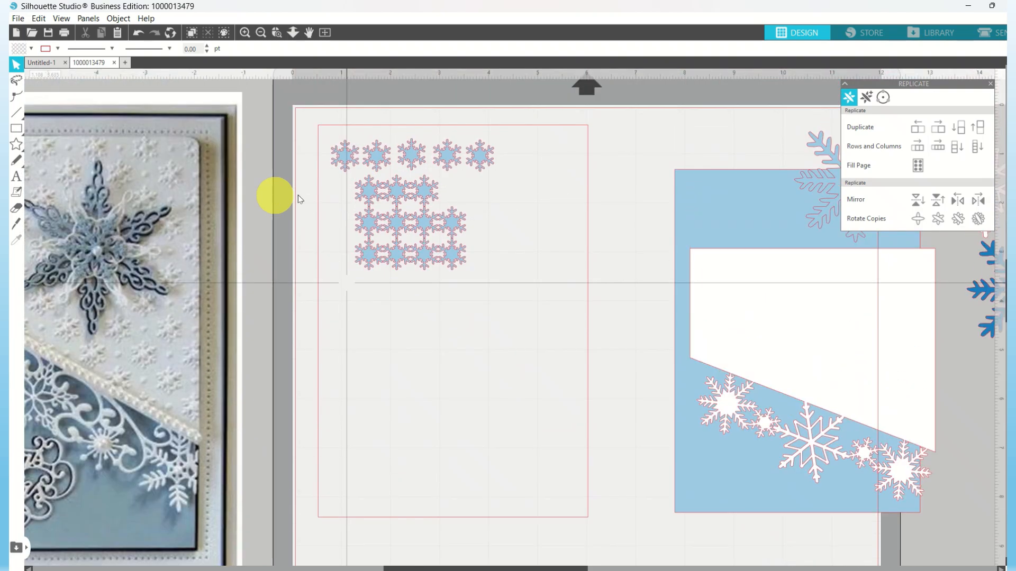
left_click(415, 153)
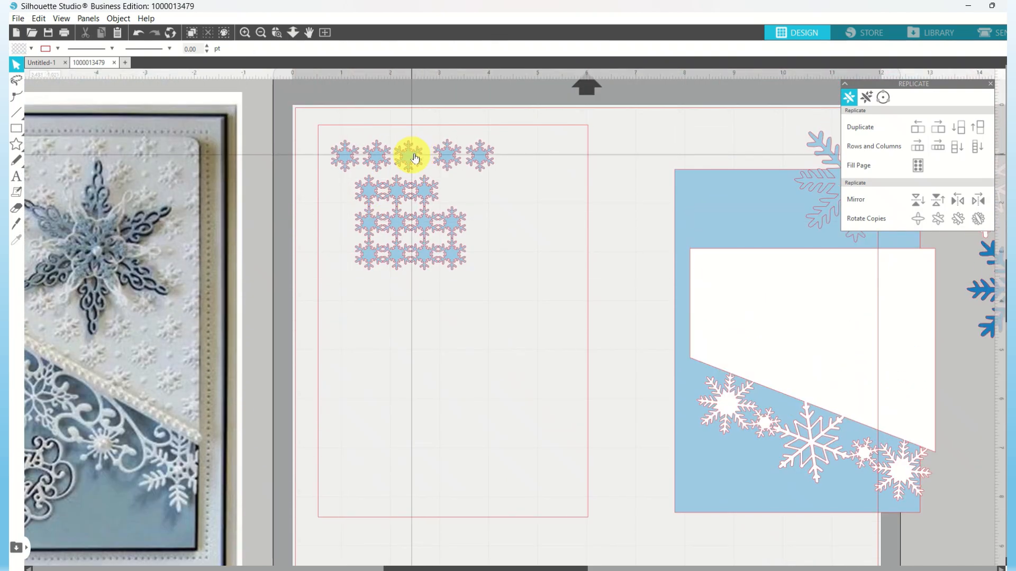
left_click(441, 159)
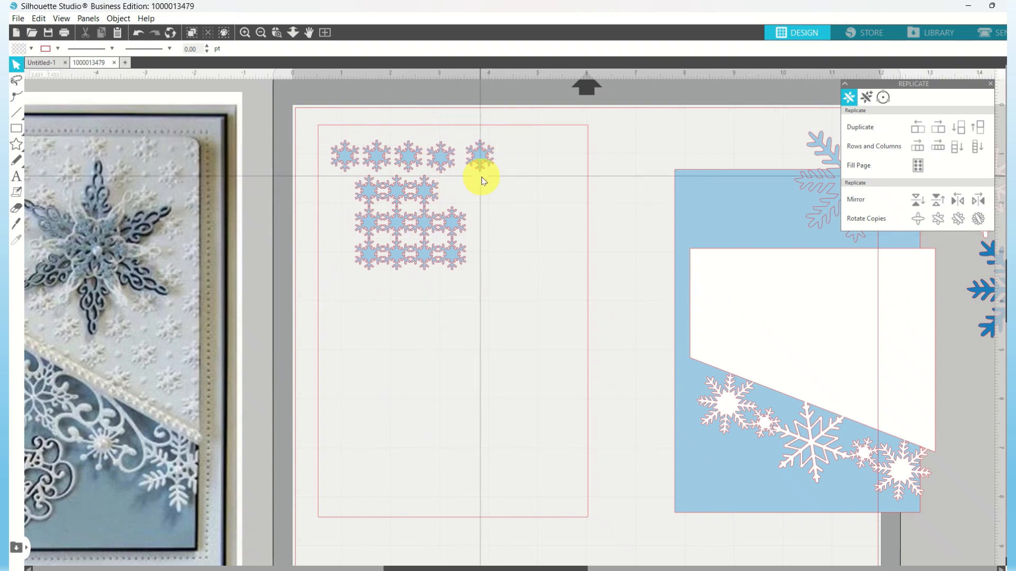
Place the fifth top-row snowflake at about X 3.42 in, Y 0.74 in and extend the row to seven with two from the second row.
left_click(480, 158)
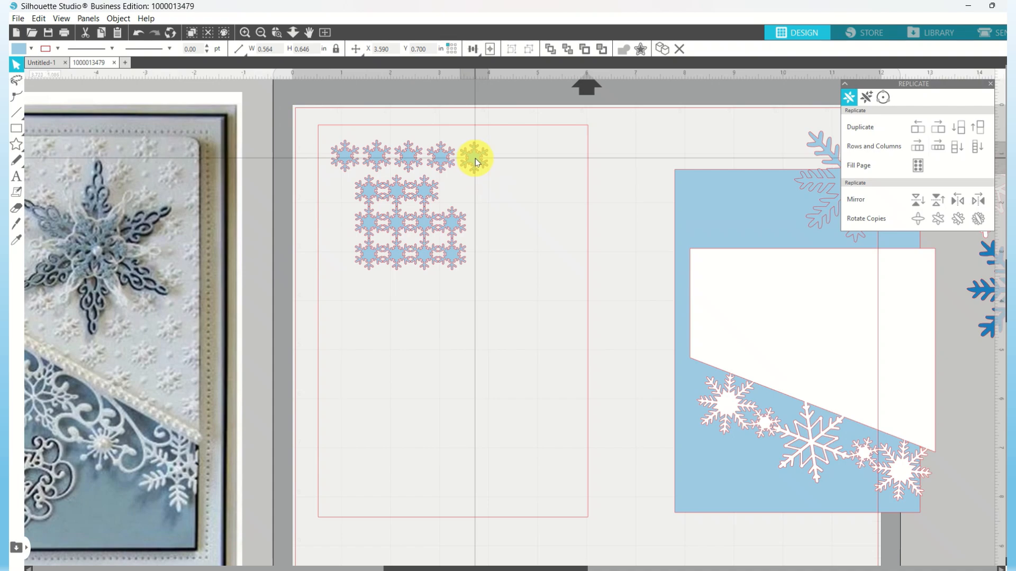
left_click(475, 157)
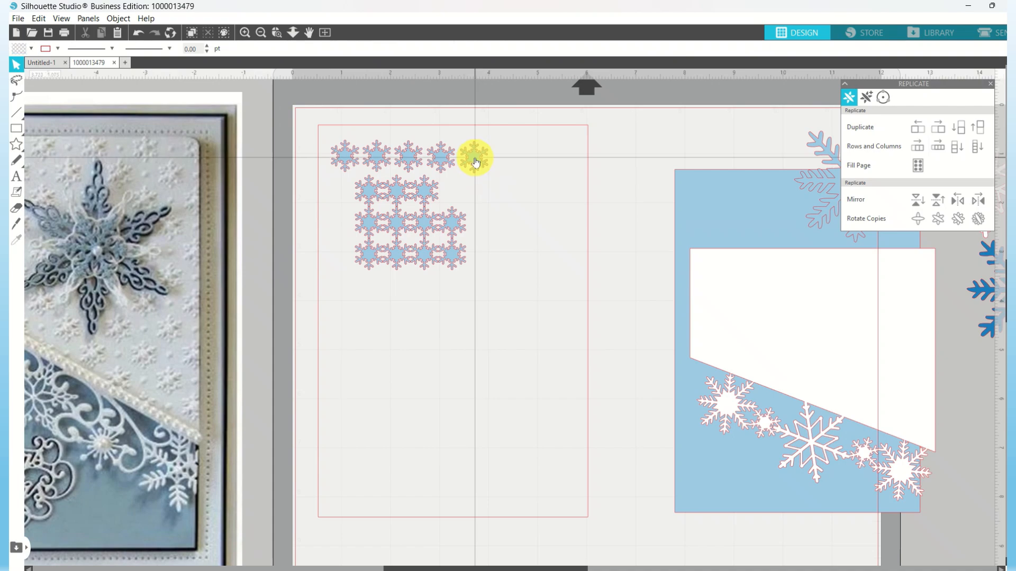
left_click(476, 159)
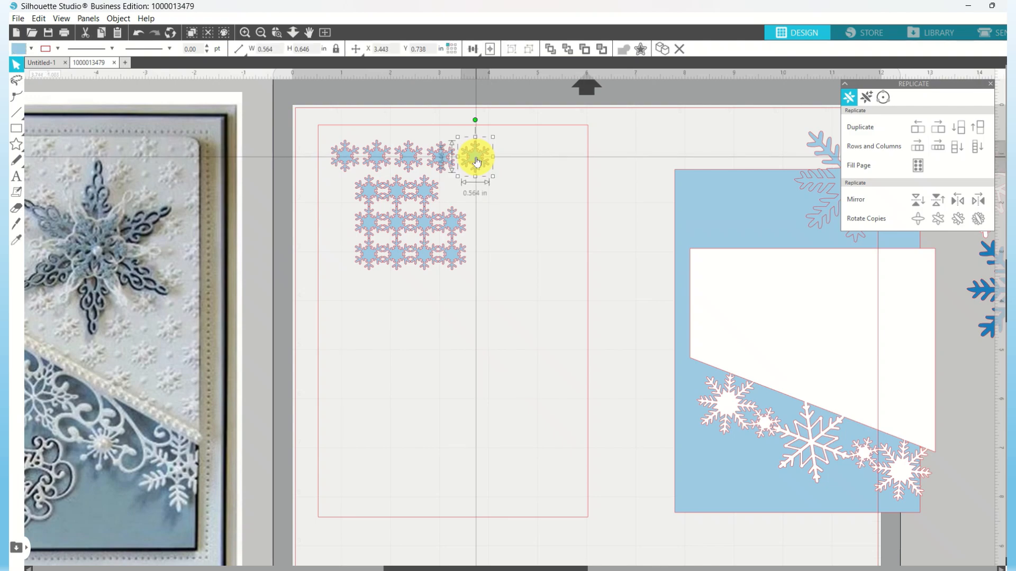
left_click_drag(475, 157, 441, 163)
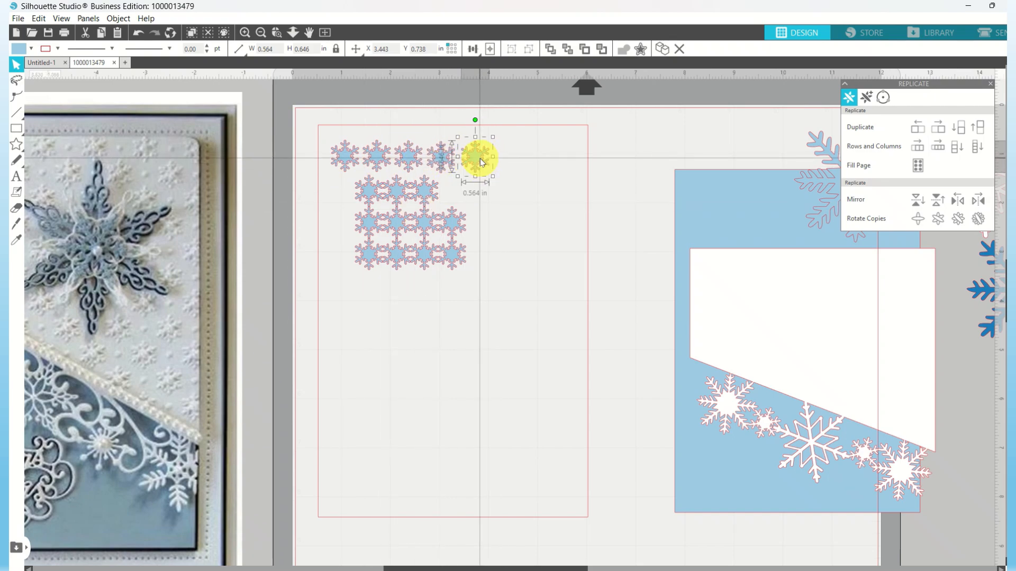
left_click_drag(480, 158, 479, 158)
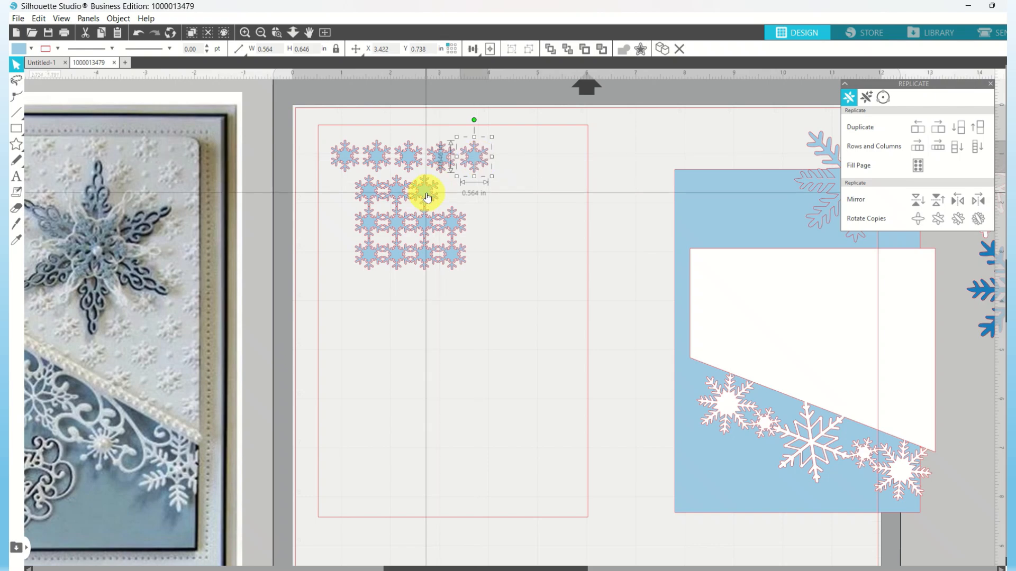
left_click_drag(428, 197, 508, 160)
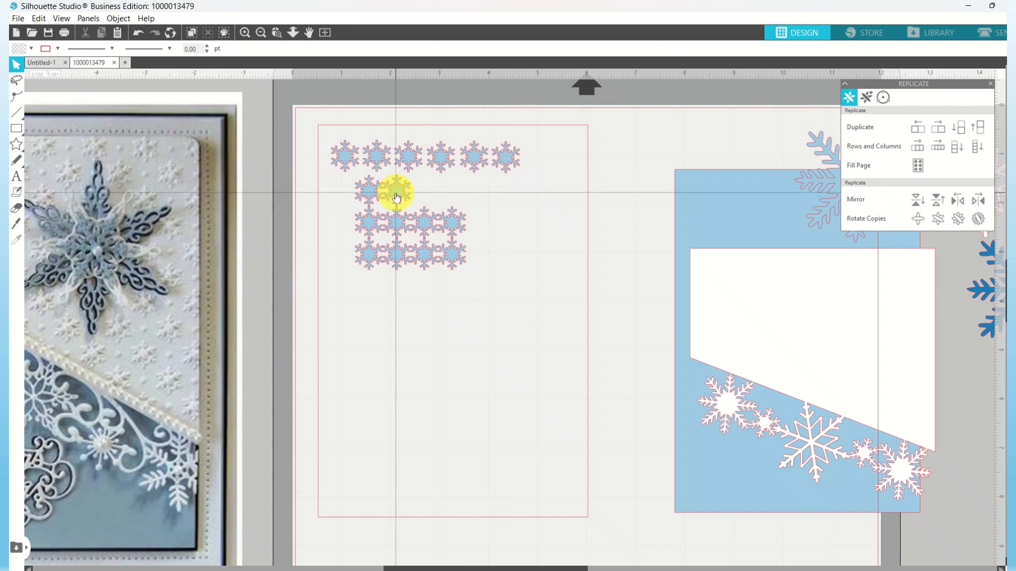
left_click_drag(396, 191, 540, 165)
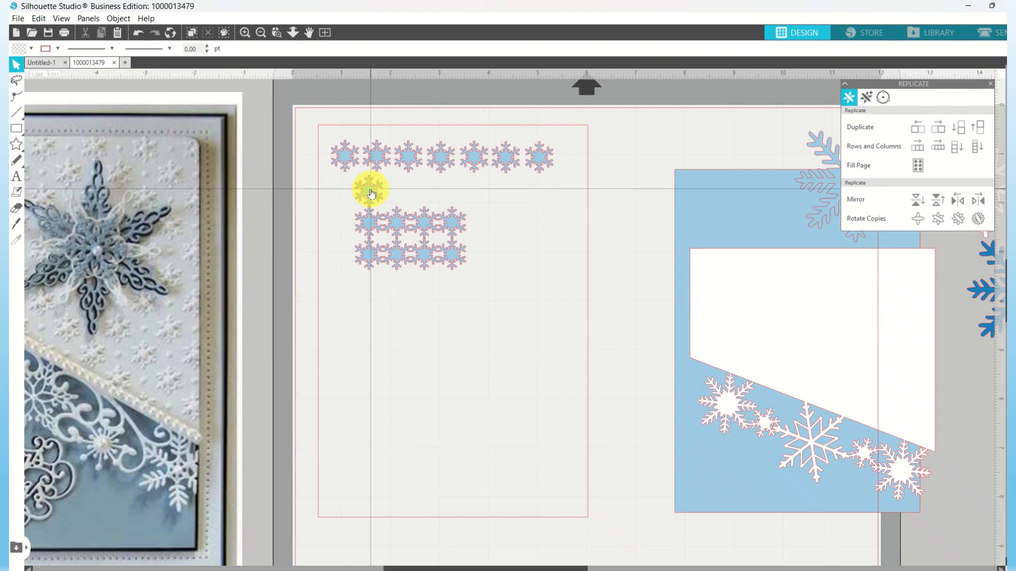
Move the top row's second and fourth snowflakes down and space three snowflakes evenly in a staggered second row.
left_click_drag(372, 189, 421, 192)
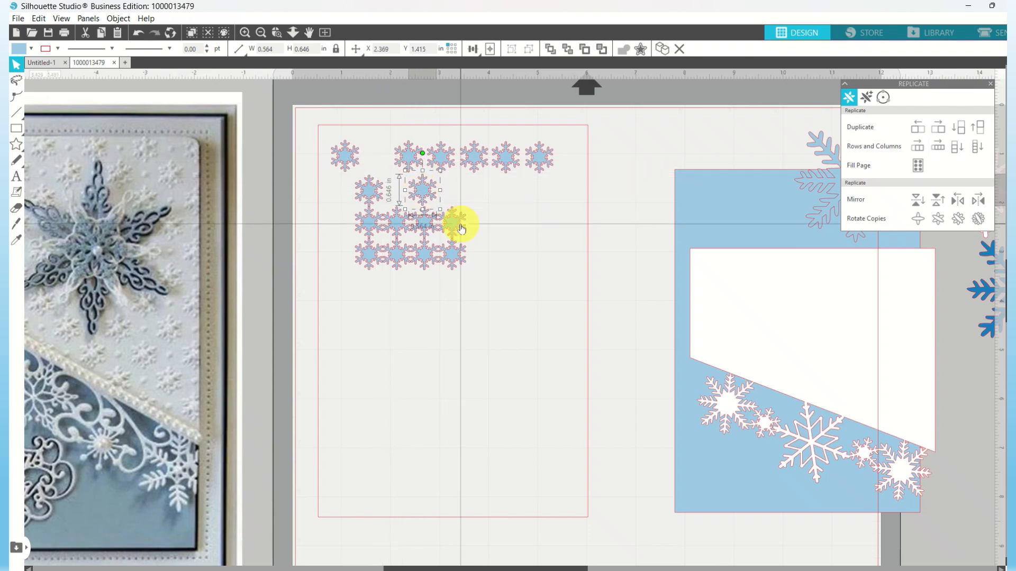
left_click_drag(440, 155, 504, 193)
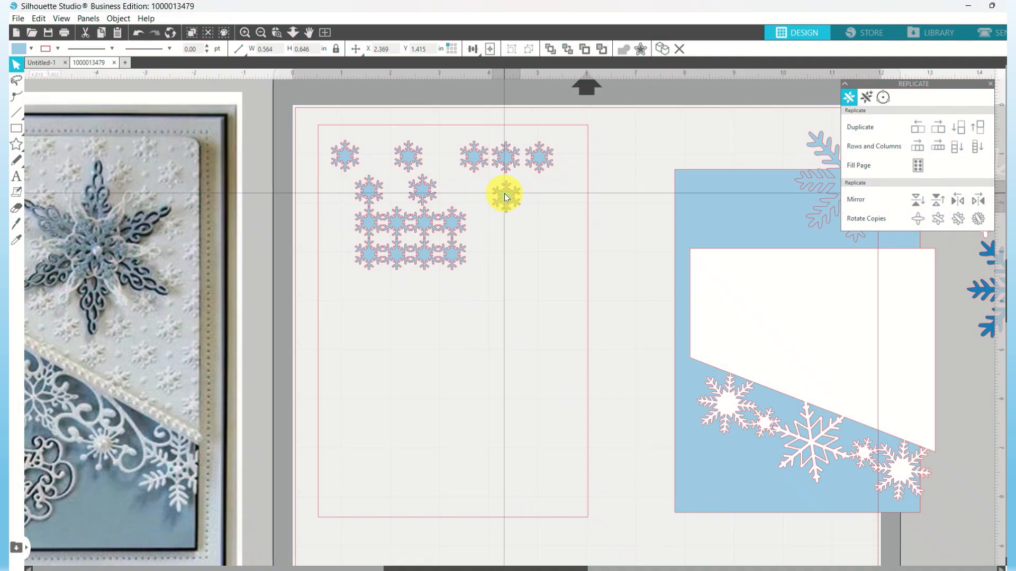
left_click(457, 192)
left_click_drag(424, 190, 441, 191)
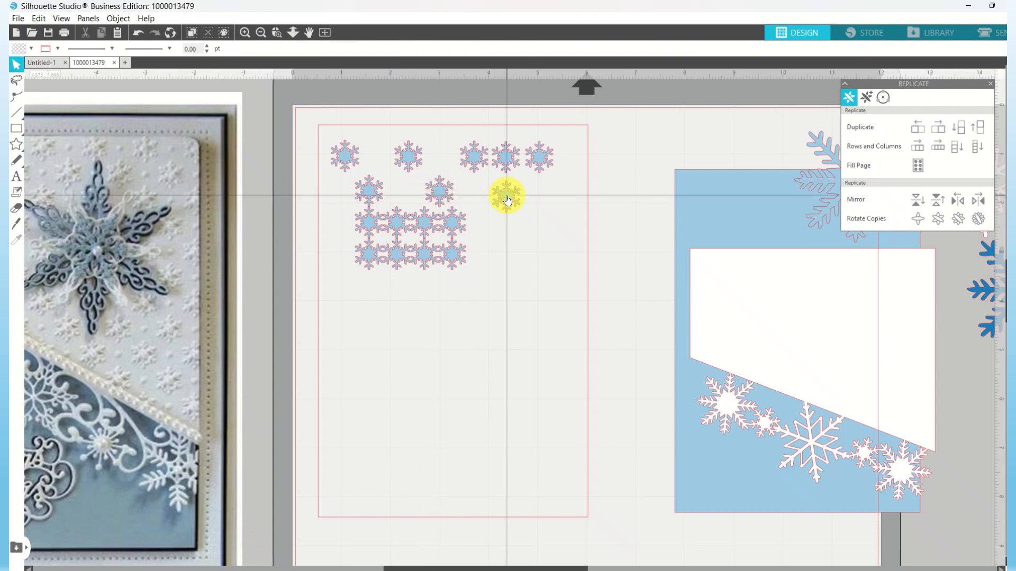
left_click_drag(507, 196, 505, 193)
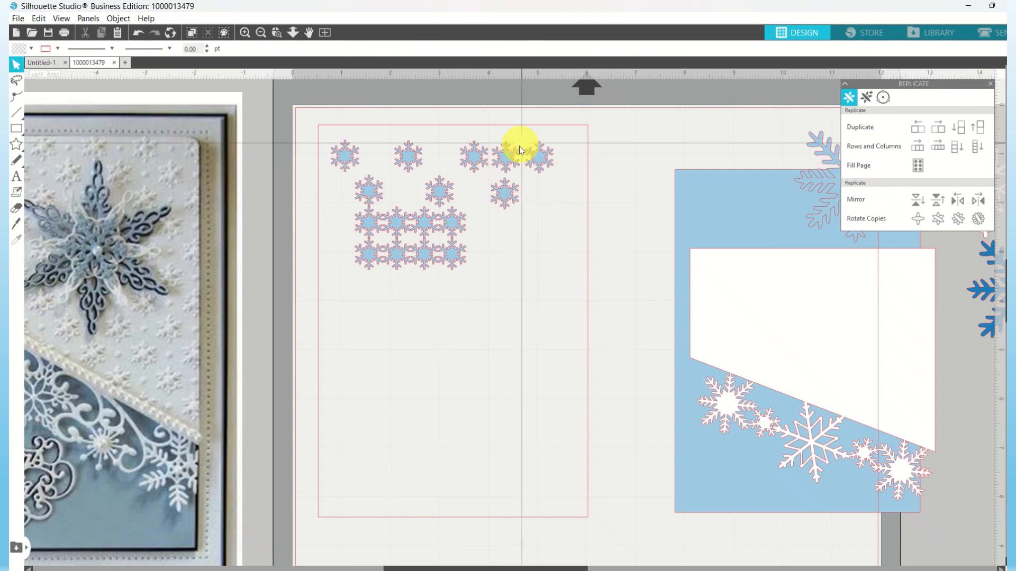
Complete the second row with a fourth snowflake and spread the third row's snowflakes out in a staggered arrangement.
left_click_drag(505, 159, 563, 195)
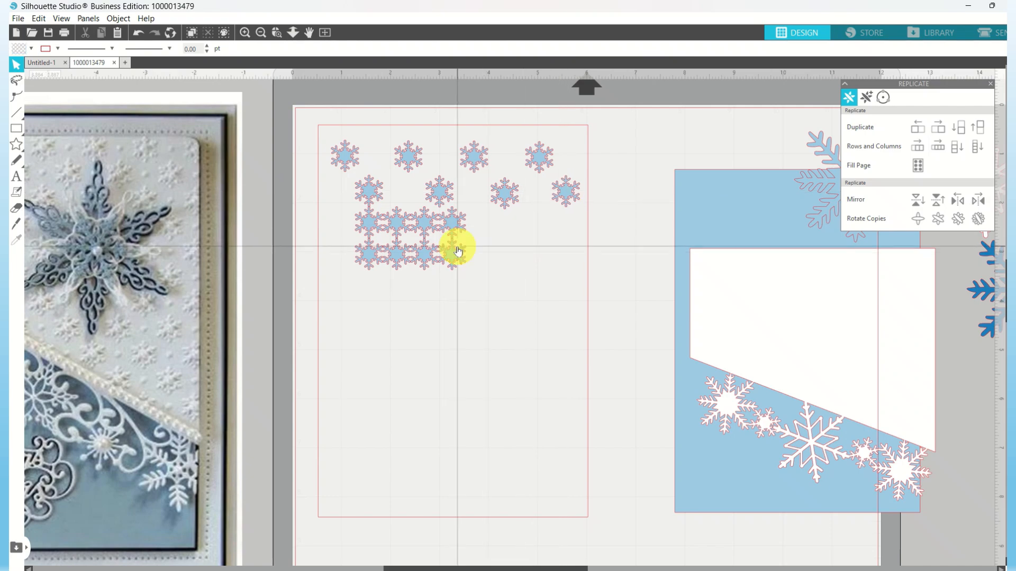
left_click_drag(453, 228, 470, 241)
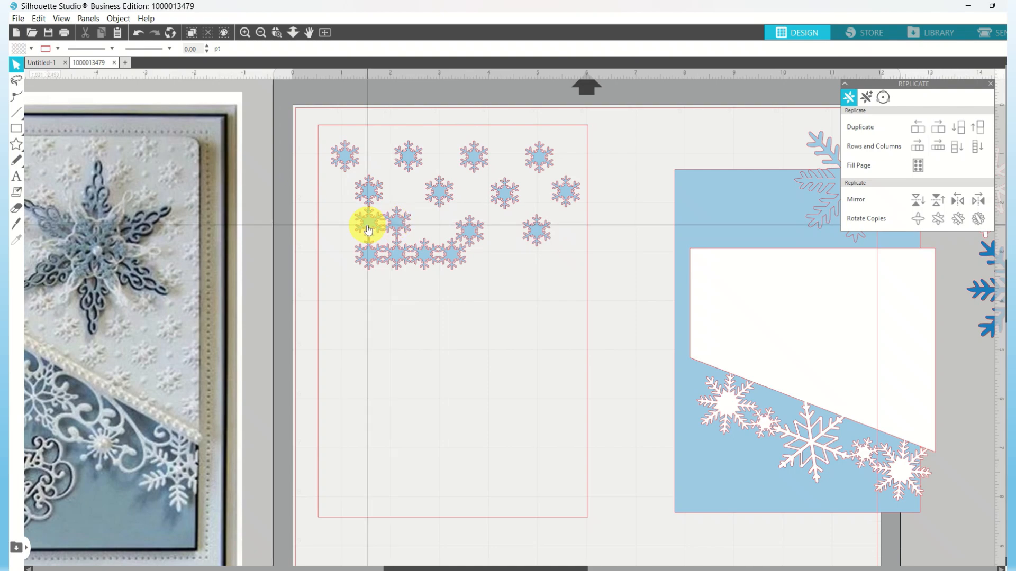
left_click_drag(369, 230, 339, 239)
left_click_drag(339, 235, 342, 227)
Spread the fourth row's four snowflakes across the rectangle's width, staggered below the third row.
left_click_drag(371, 259, 506, 267)
left_click_drag(421, 255, 564, 268)
left_click_drag(451, 256, 430, 266)
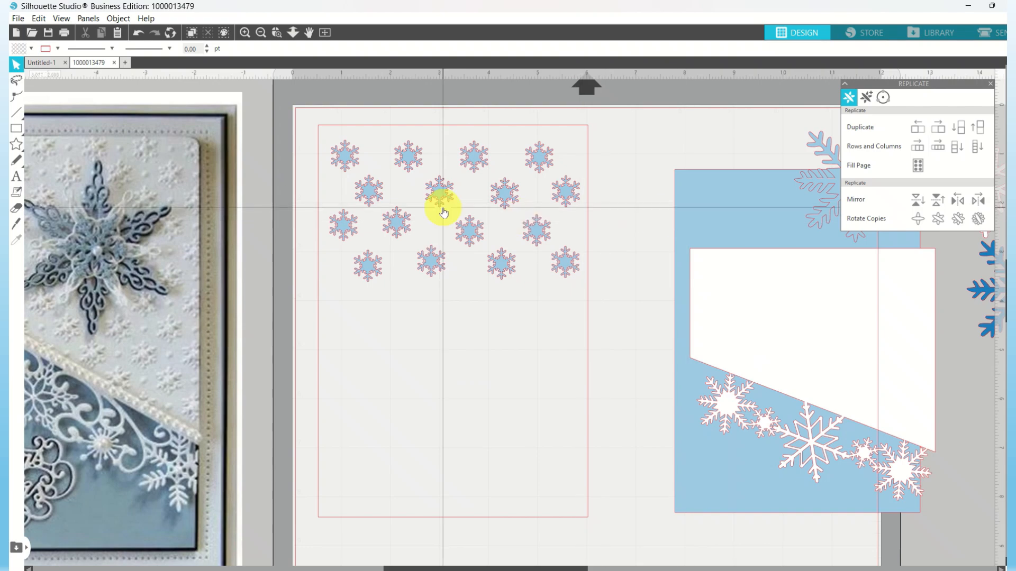
Group all sixteen small snowflakes of the four staggered rows into one object.
left_click(346, 163)
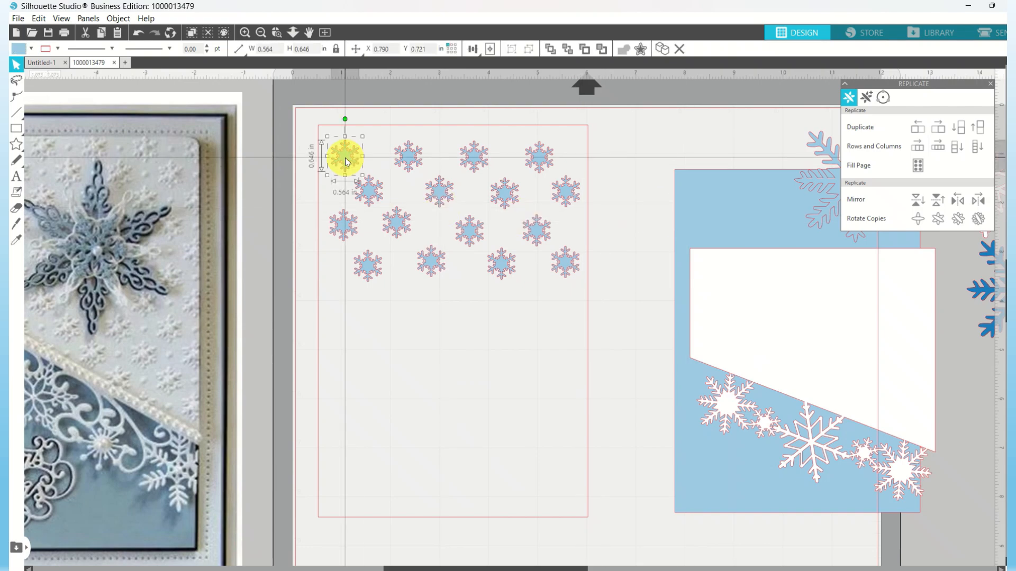
left_click(409, 155, "shift")
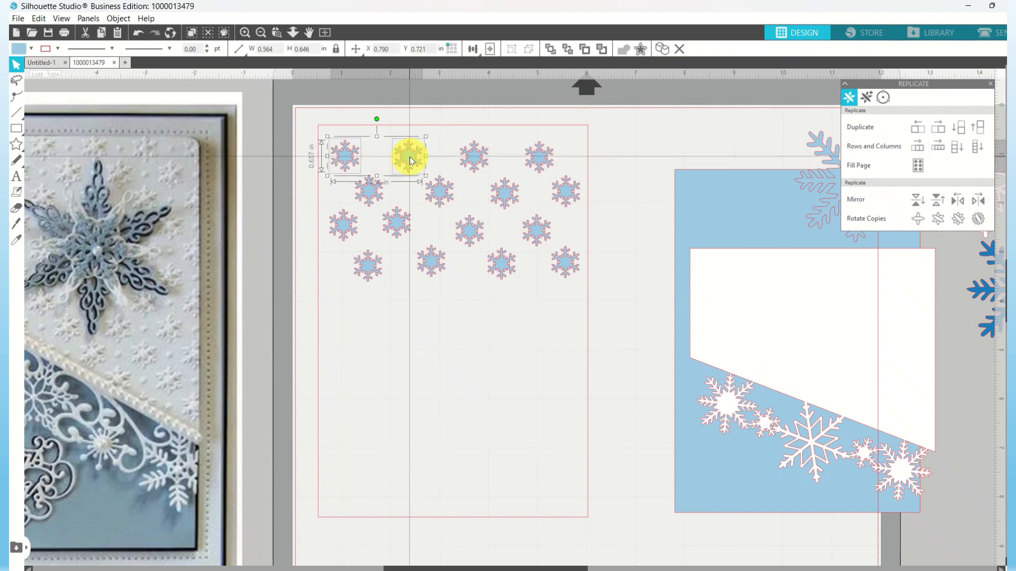
left_click(472, 158, "shift")
left_click(537, 160, "shift")
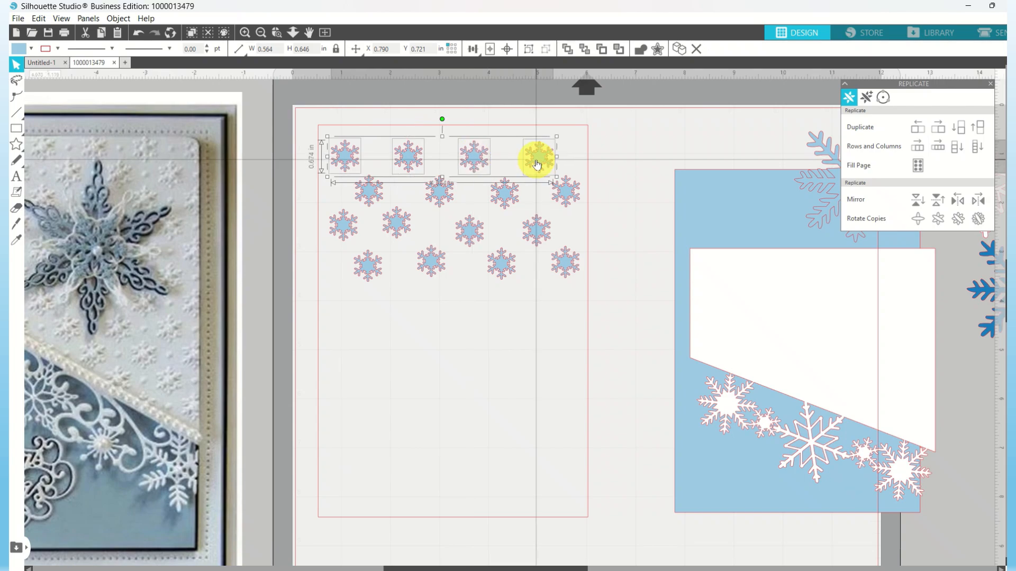
left_click(565, 192, "shift")
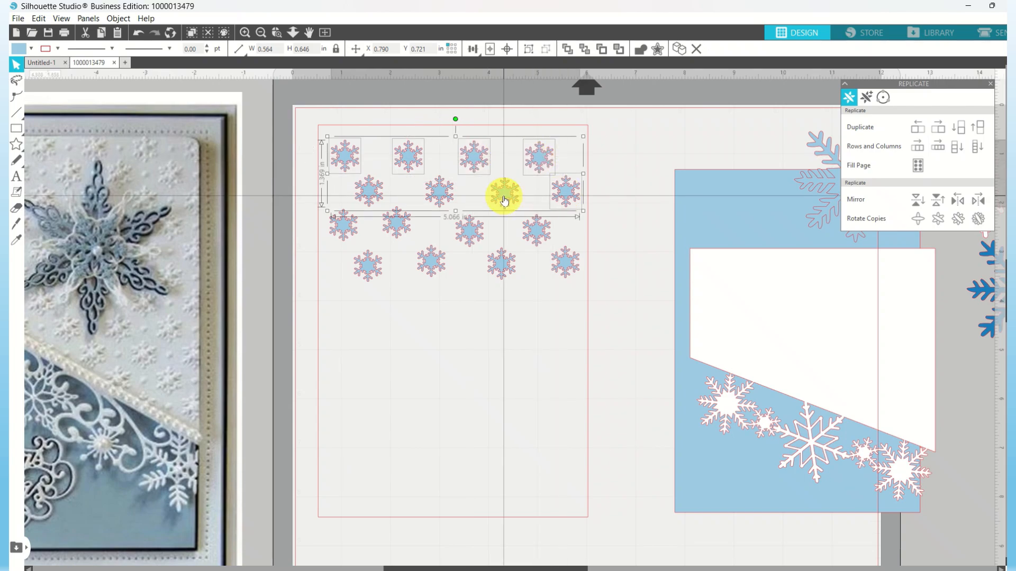
left_click(505, 200, "shift")
left_click(443, 189, "shift")
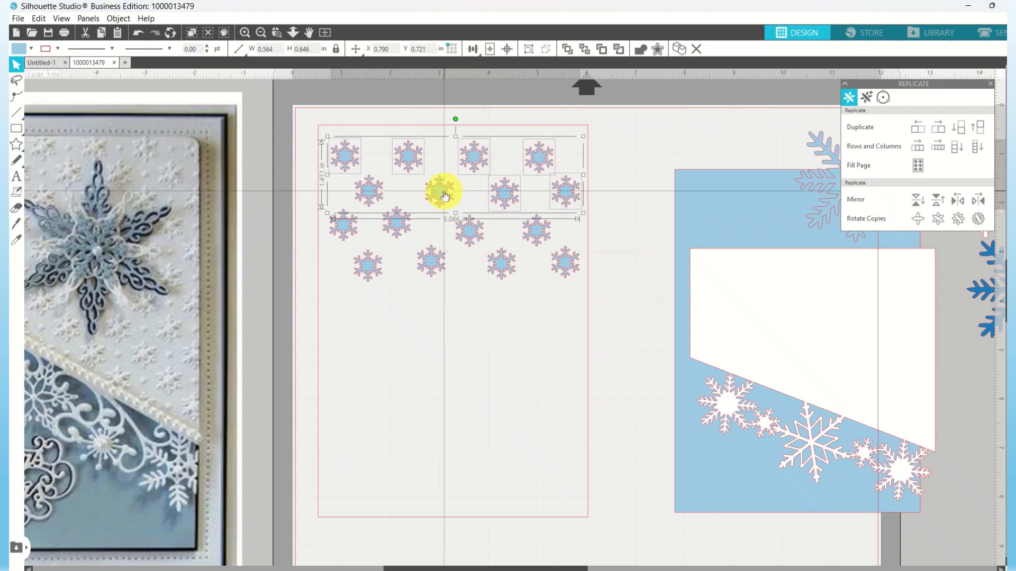
left_click(364, 194, "shift")
left_click(341, 223, "shift")
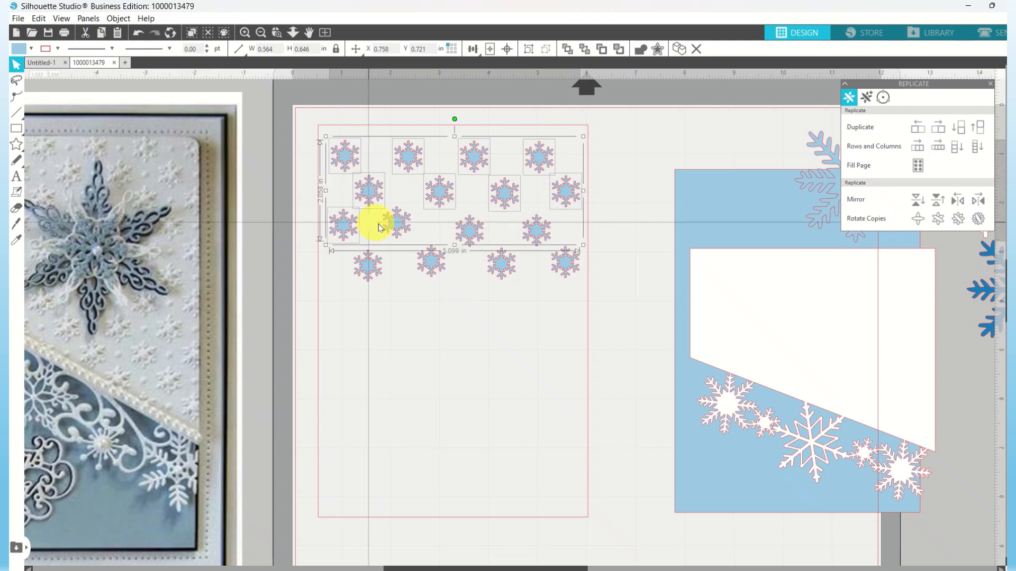
left_click(392, 227, "shift")
left_click(371, 268, "shift")
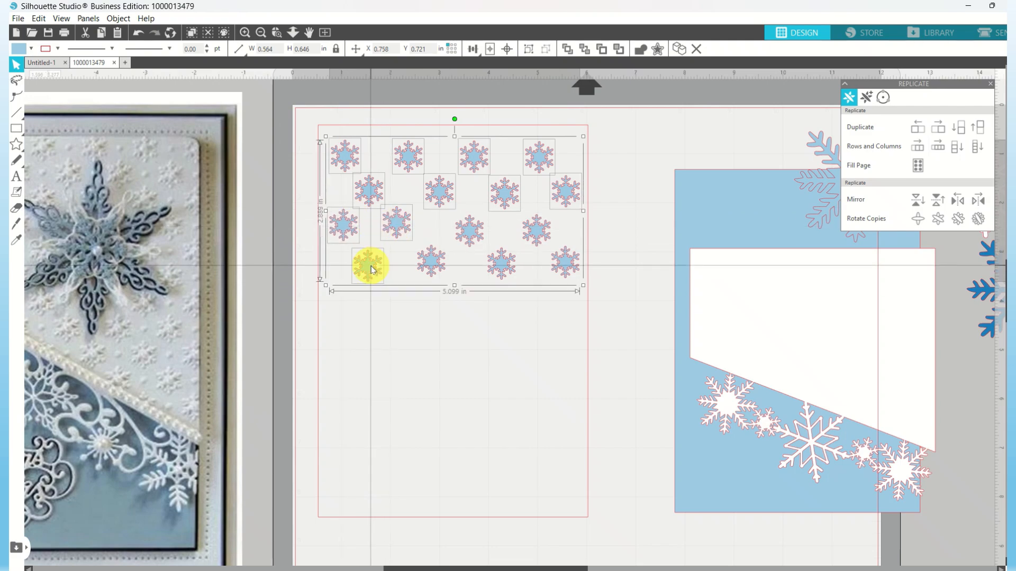
left_click(430, 262, "shift")
left_click(473, 239, "shift")
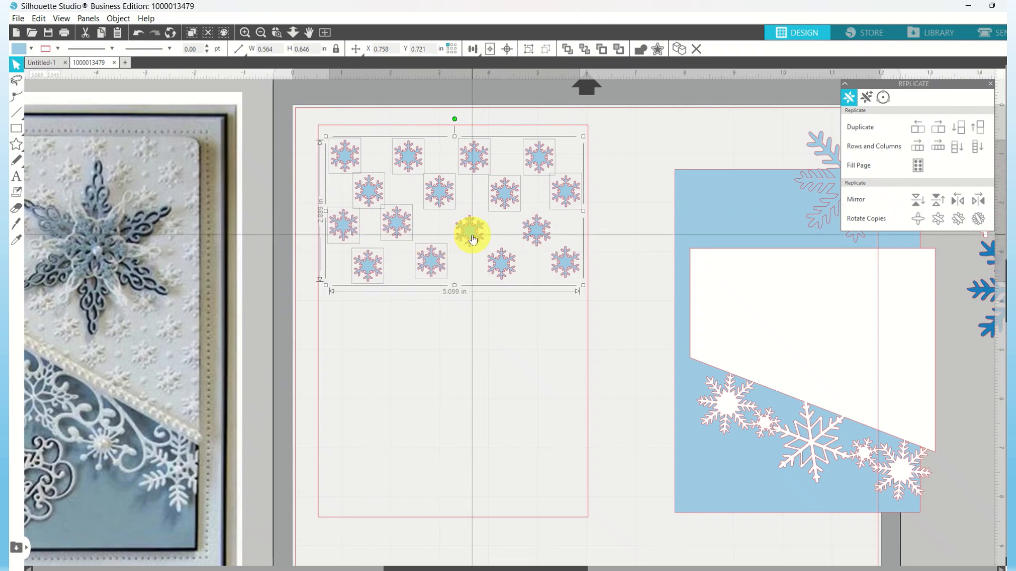
left_click(537, 229, "shift")
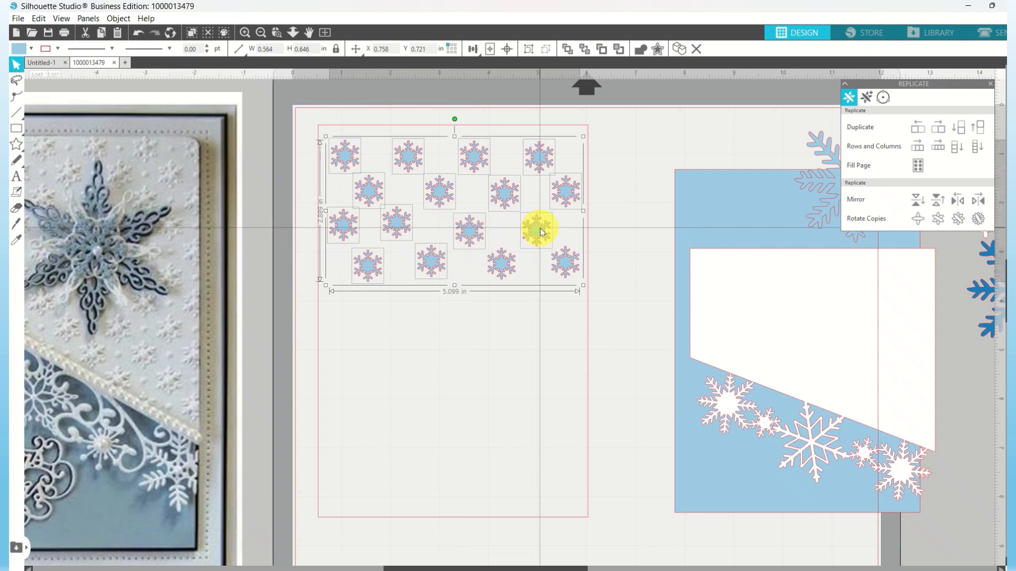
left_click(562, 262, "shift")
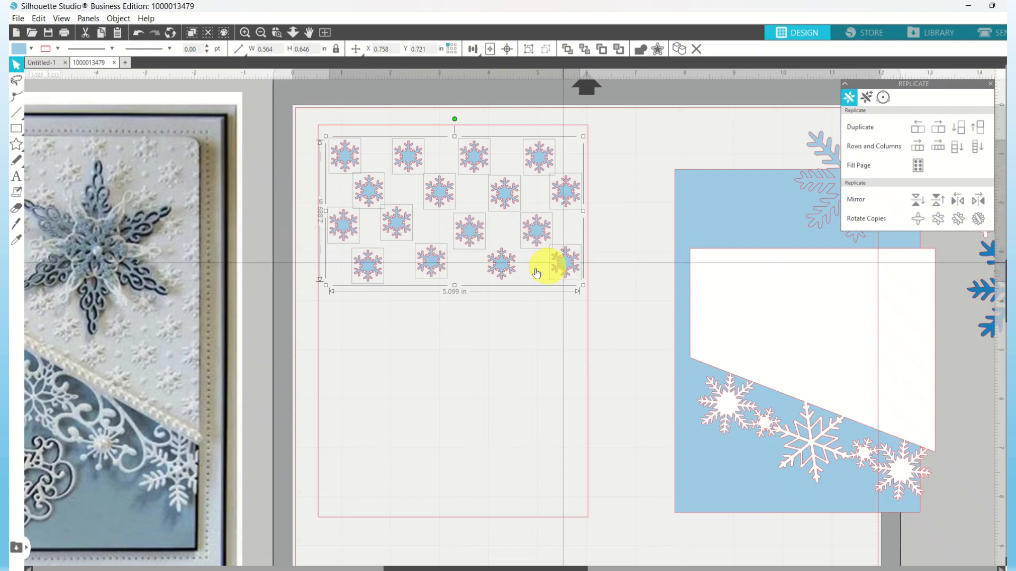
right_click(500, 265)
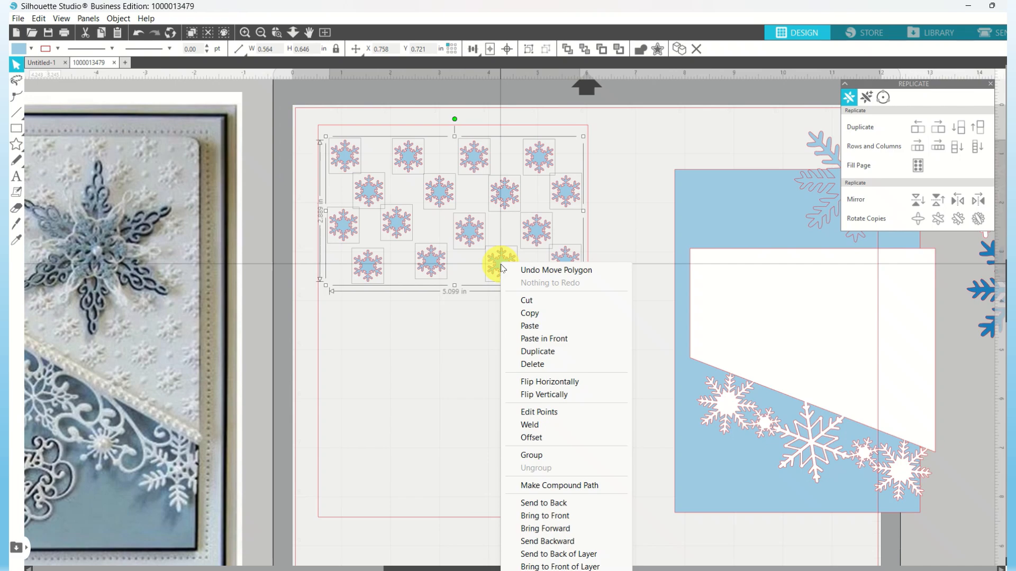
left_click(527, 456)
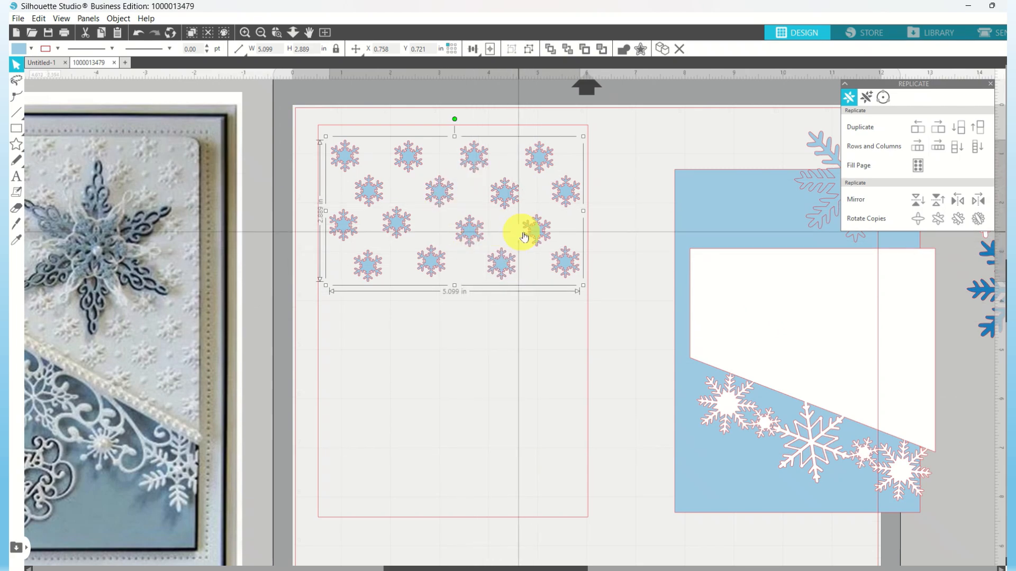
Duplicate the snowflake group and place the copy directly below it at about X 0.639 in, Y 3.780 in.
left_click(664, 50)
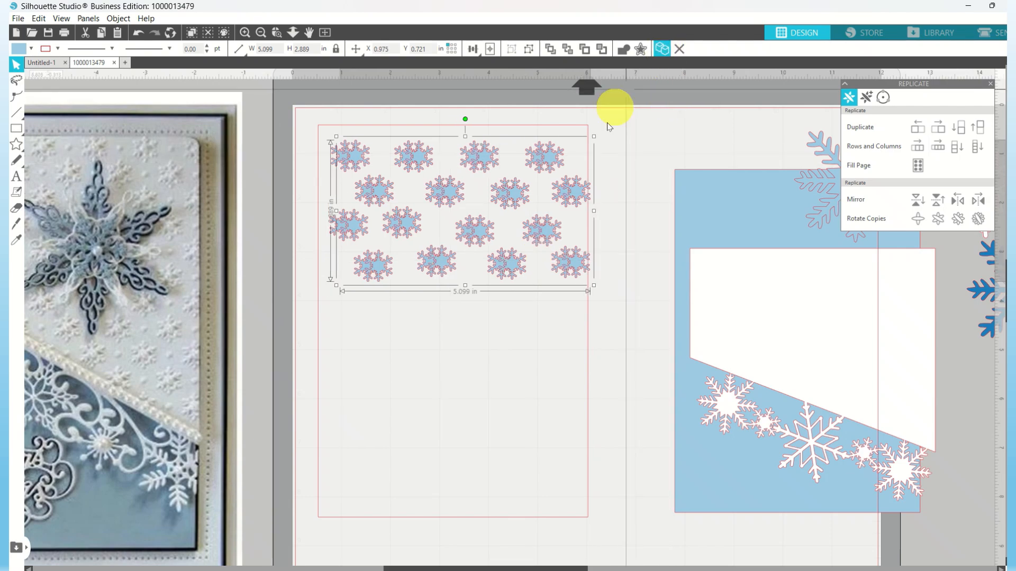
left_click_drag(579, 195, 563, 346)
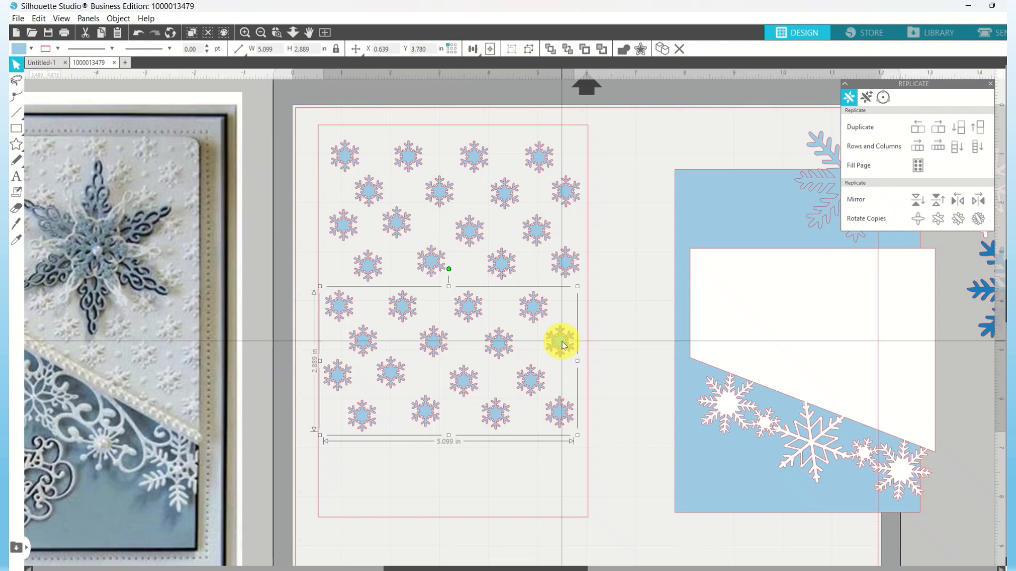
Group the upper and lower snowflake blocks together and ungroup them again.
left_click(505, 266, "shift")
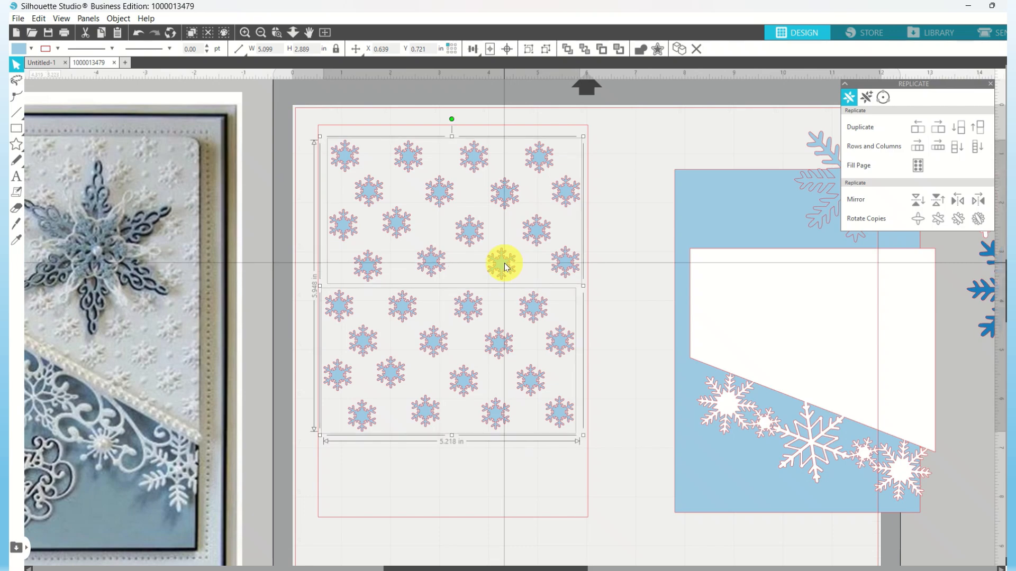
right_click(505, 266)
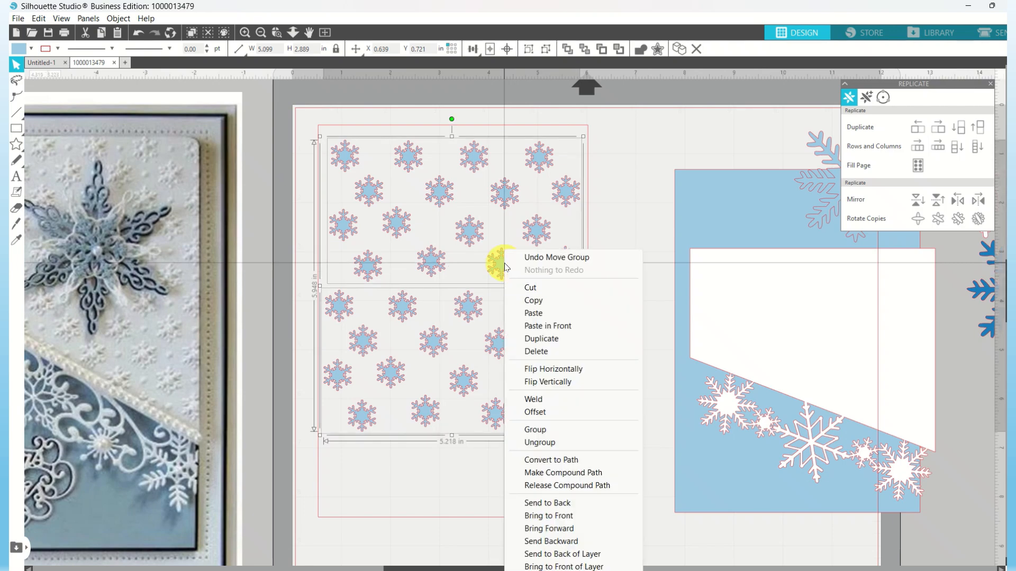
left_click(535, 430)
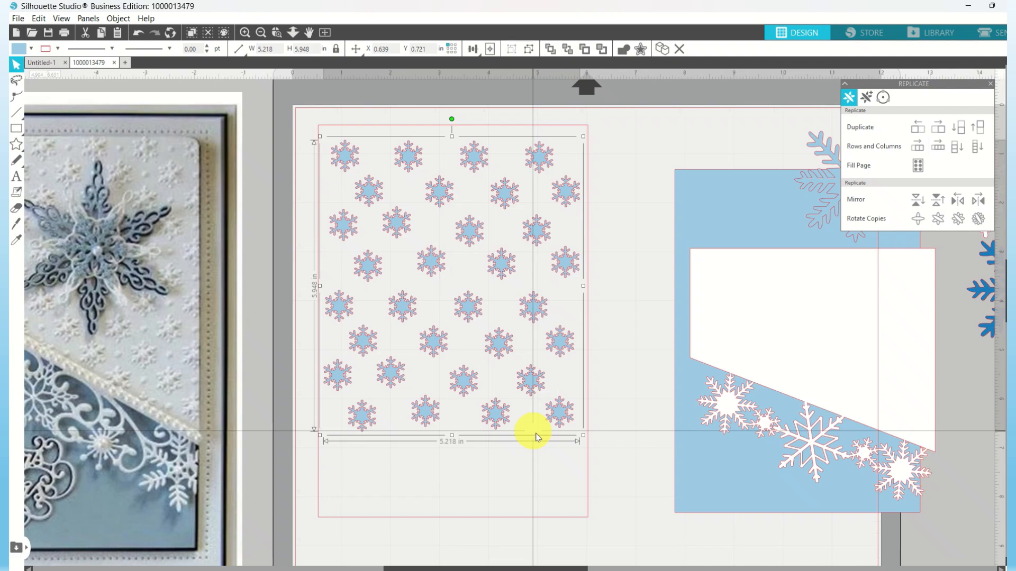
left_click(590, 476, "shift")
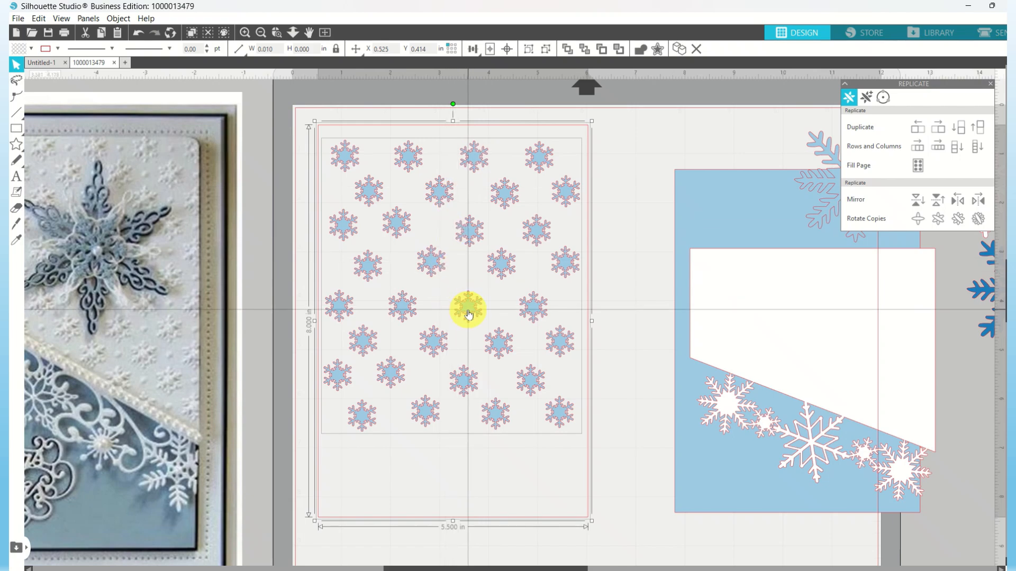
right_click(466, 385)
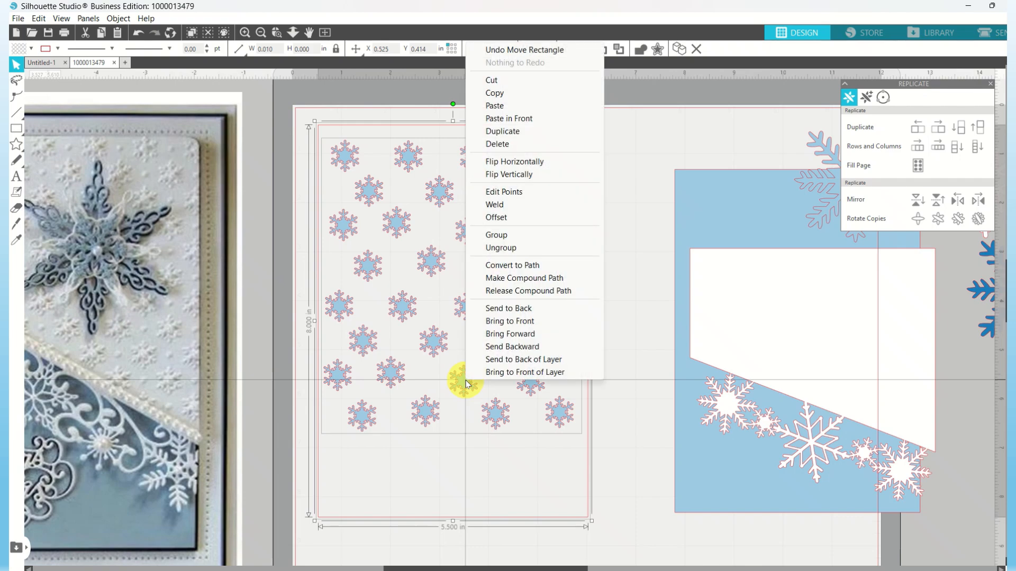
left_click(501, 249)
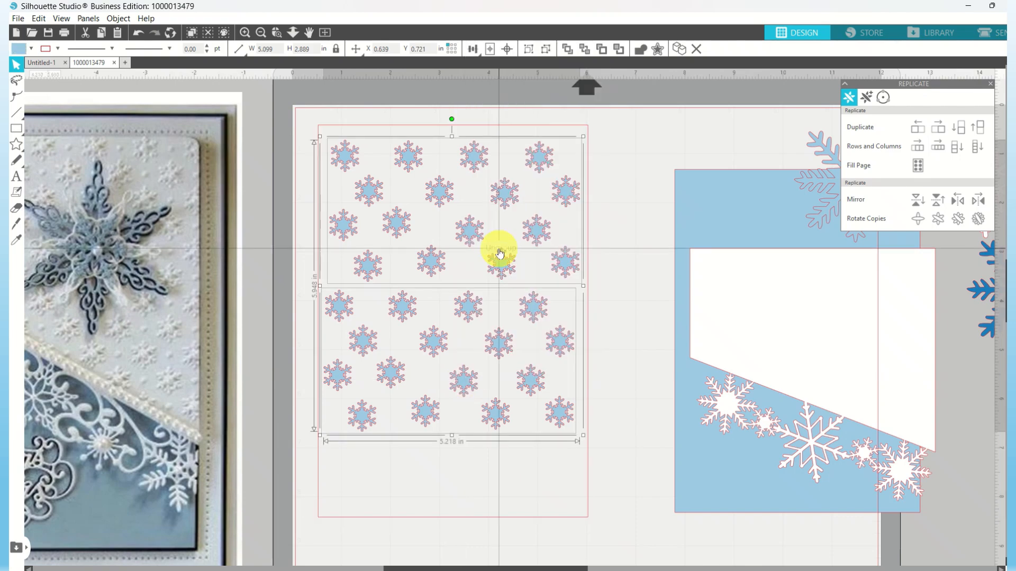
left_click(606, 321)
Duplicate the lower snowflake block and place the copy beneath it at about X 0.671 in, Y 6.849 in.
left_click(564, 342)
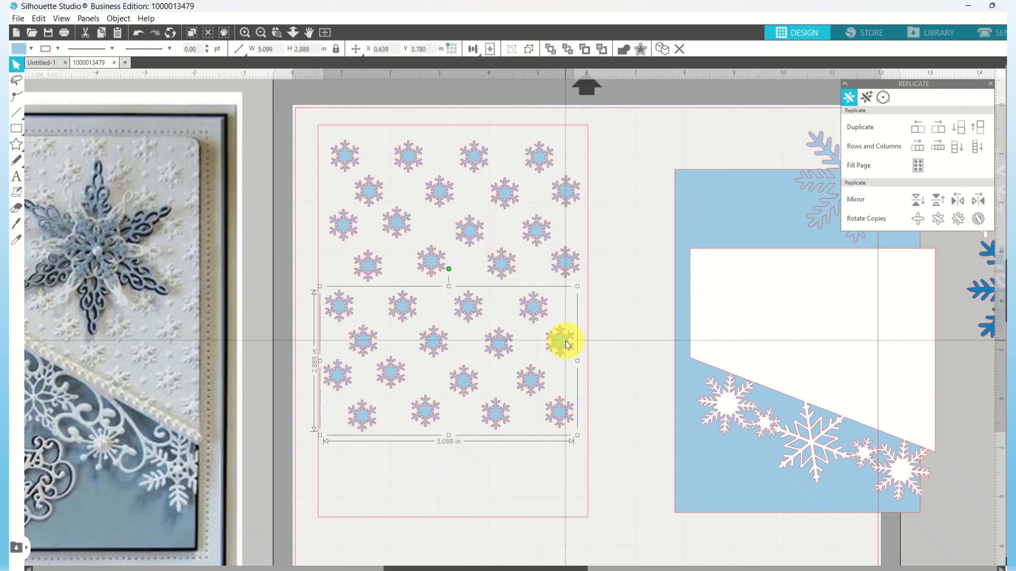
left_click(662, 50)
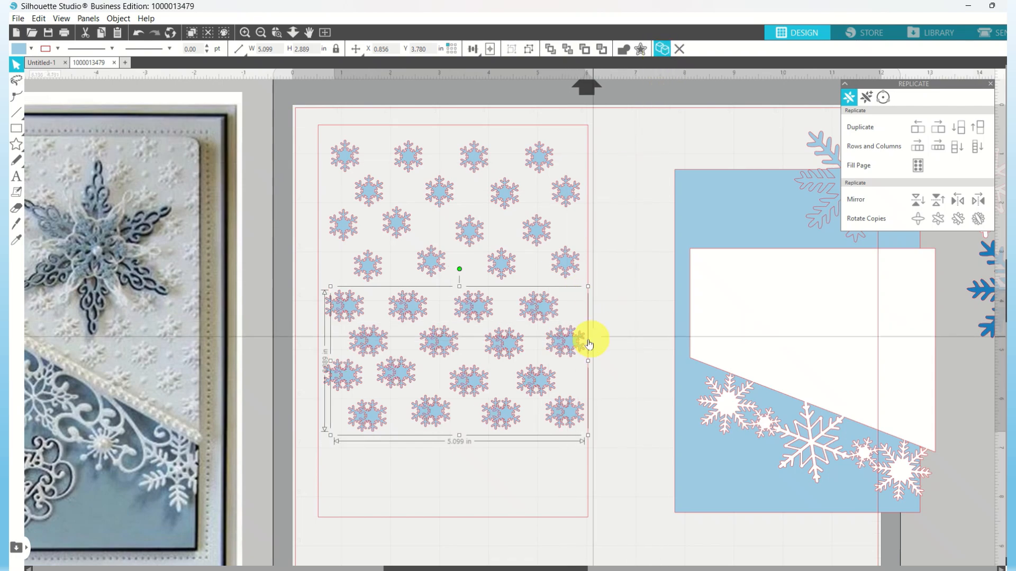
left_click_drag(574, 345, 565, 497)
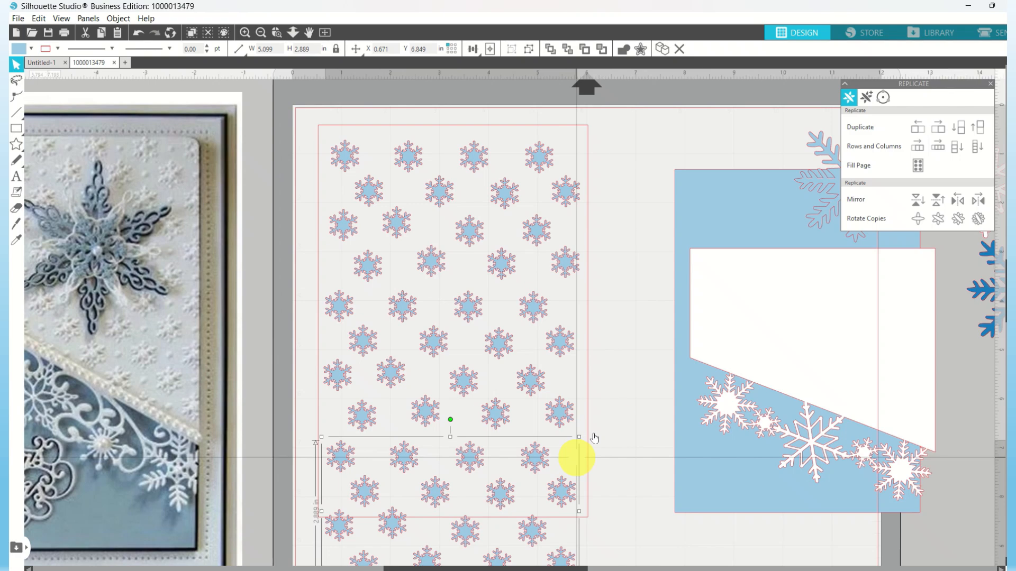
left_click(614, 422)
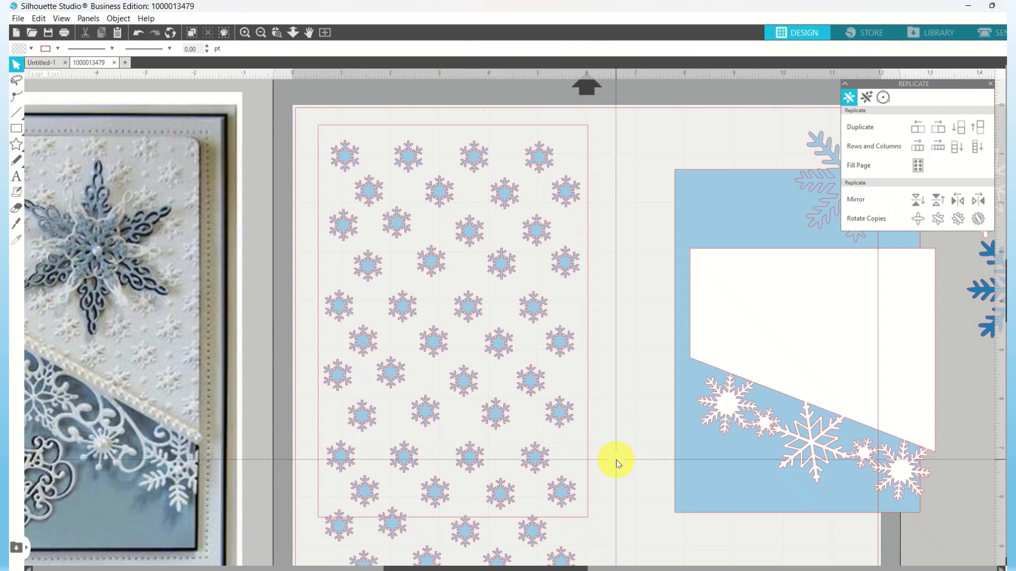
Ungroup the lowest snowflake block and delete its two rows that extend past the rectangle's lower edge.
scroll(617, 457, "down", 5)
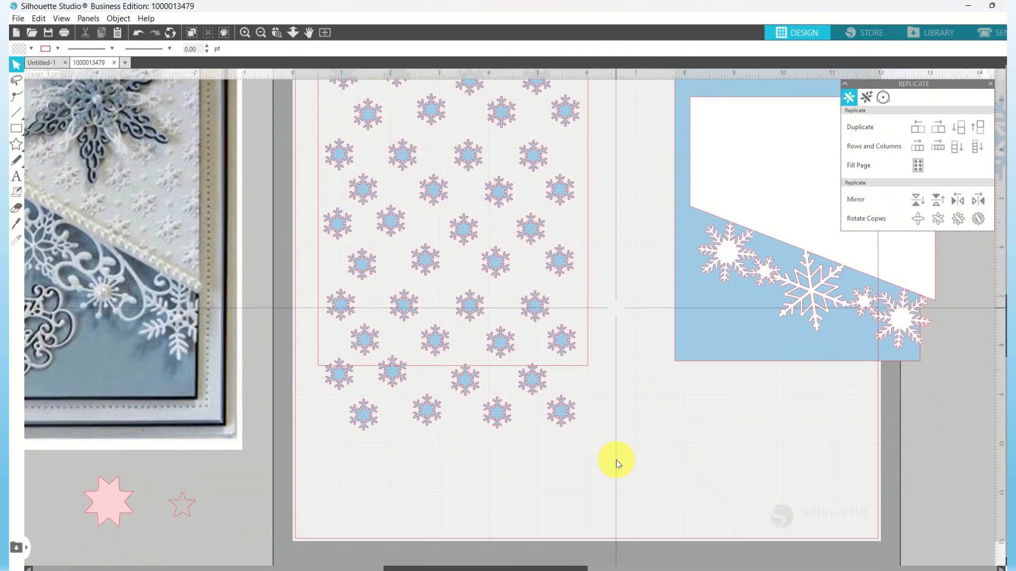
left_click(563, 414)
right_click(563, 413)
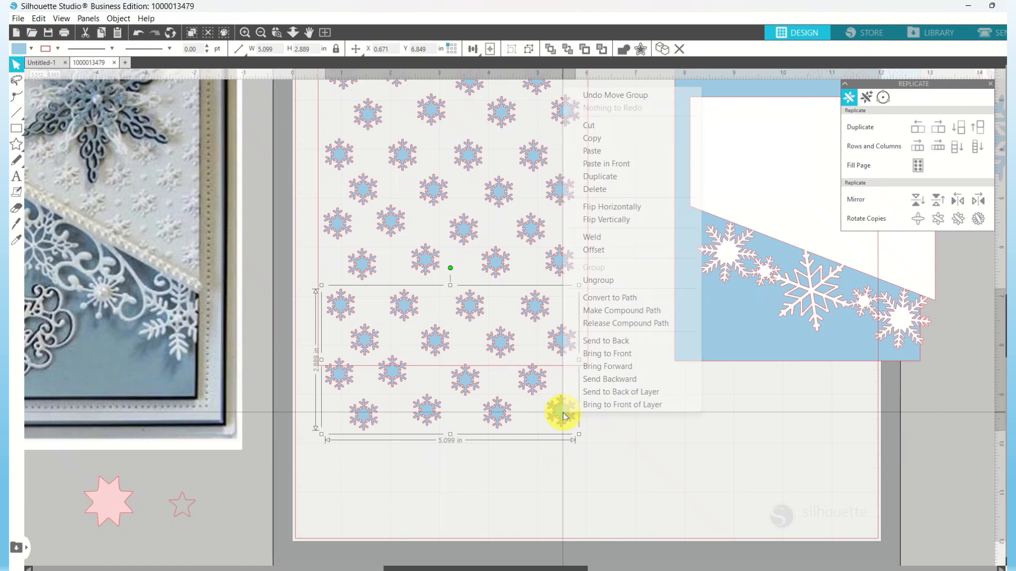
left_click(611, 285)
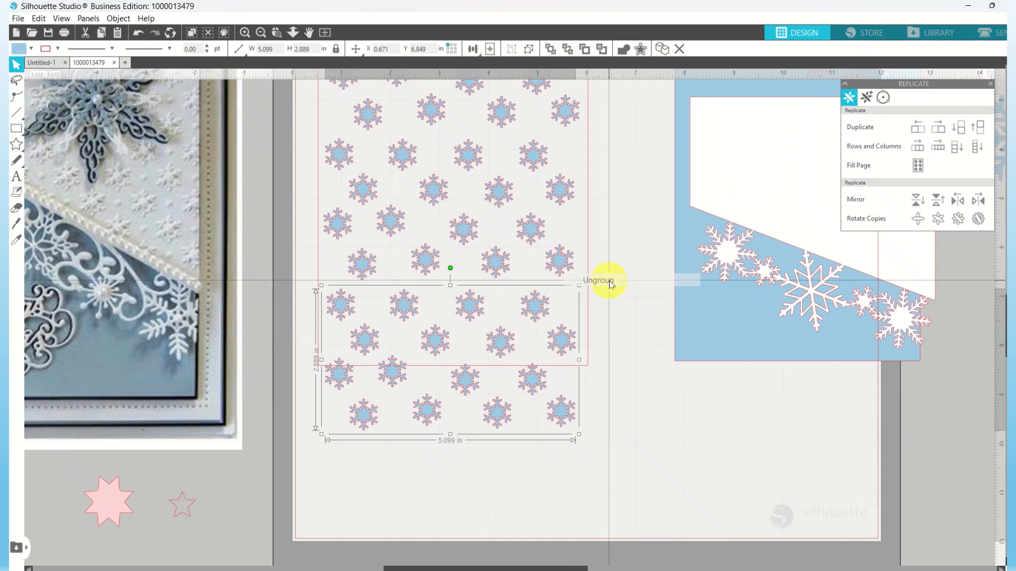
left_click(617, 327)
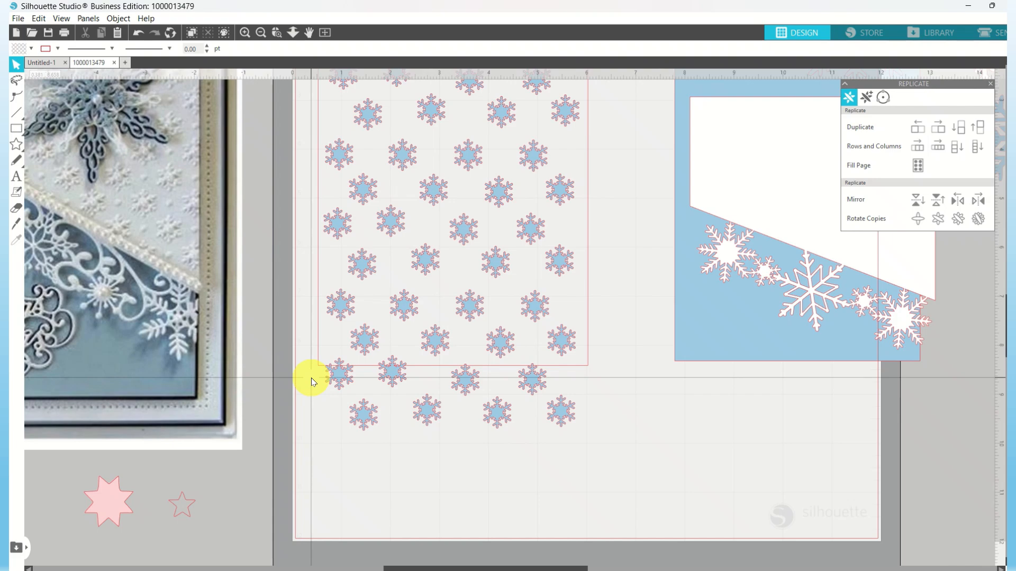
left_click_drag(311, 378, 578, 427)
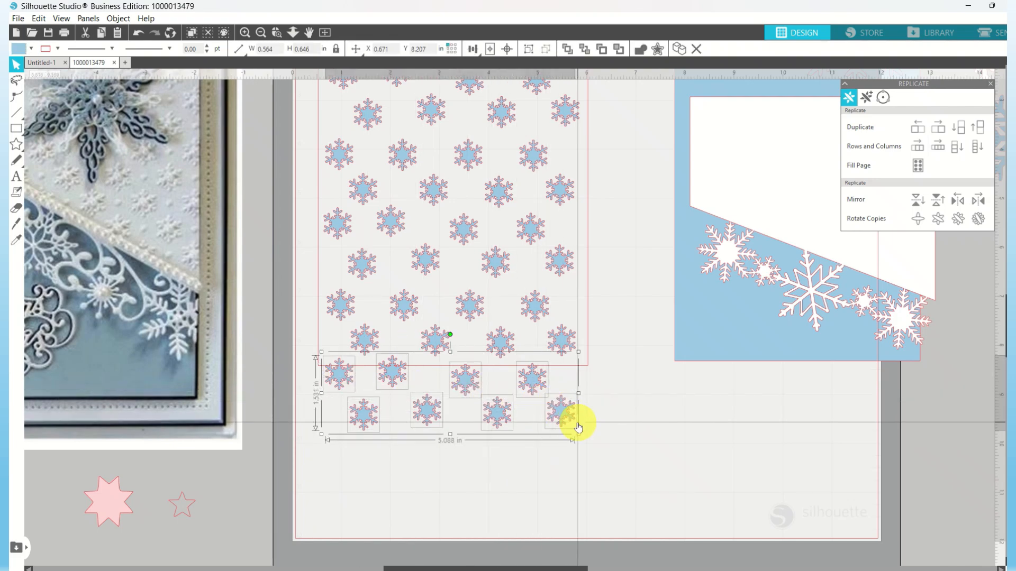
key("Delete")
scroll(610, 390, "up", 1)
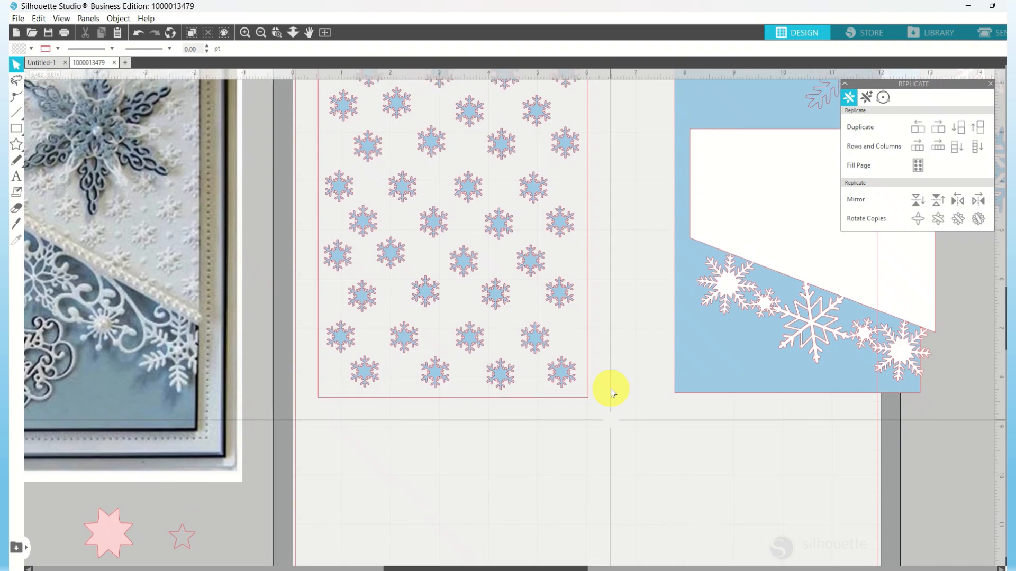
scroll(611, 392, "up", 5)
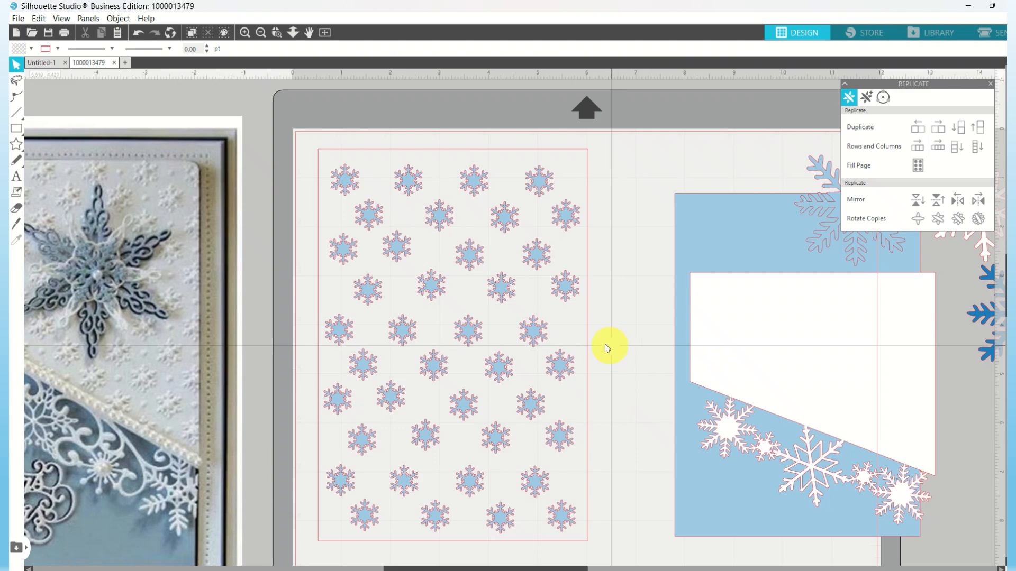
Move the 5.5 by 8 in rectangle off the snowflake pattern, to the right over the blue panel.
left_click_drag(586, 345, 898, 334)
key("Escape")
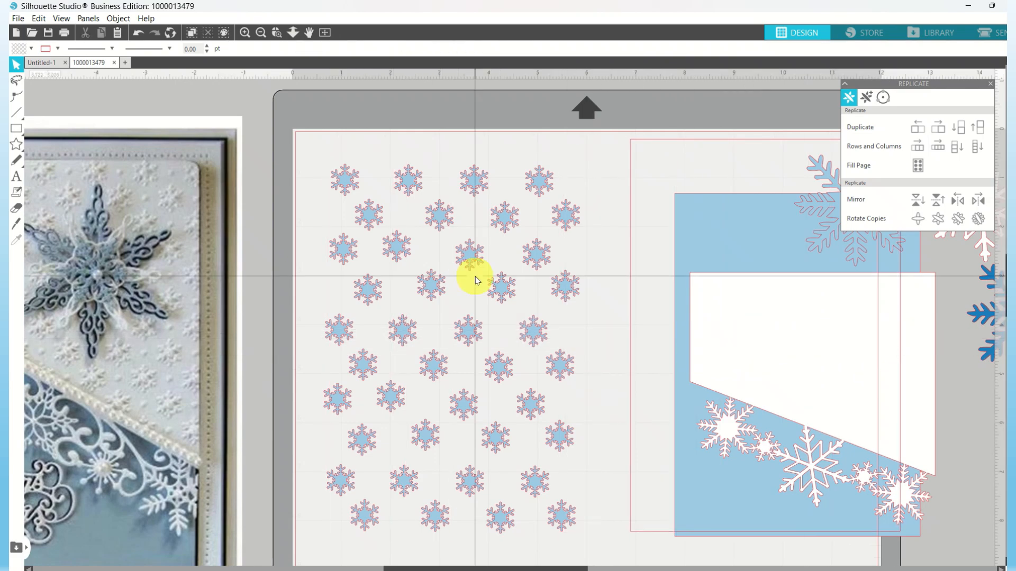
Group the two snowflake blocks and the two loose lower rows into one pattern.
left_click_drag(304, 157, 579, 525)
scroll(578, 525, "down", 2)
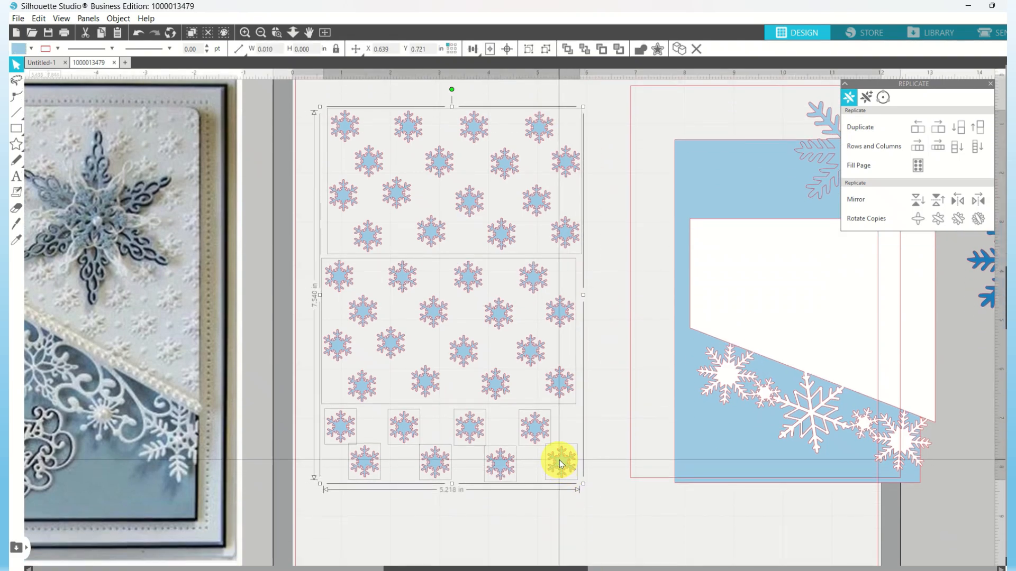
right_click(561, 464)
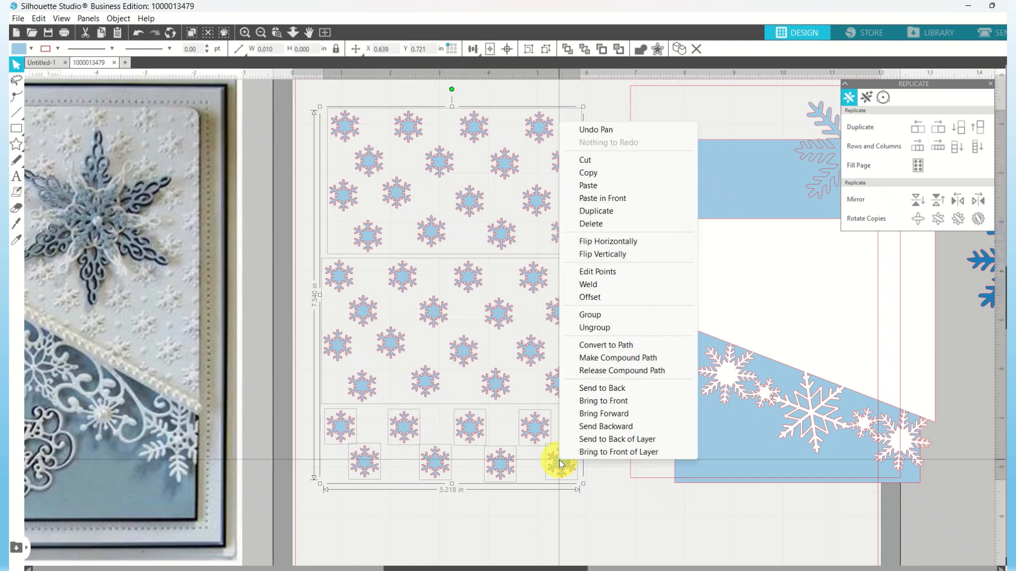
left_click(592, 315)
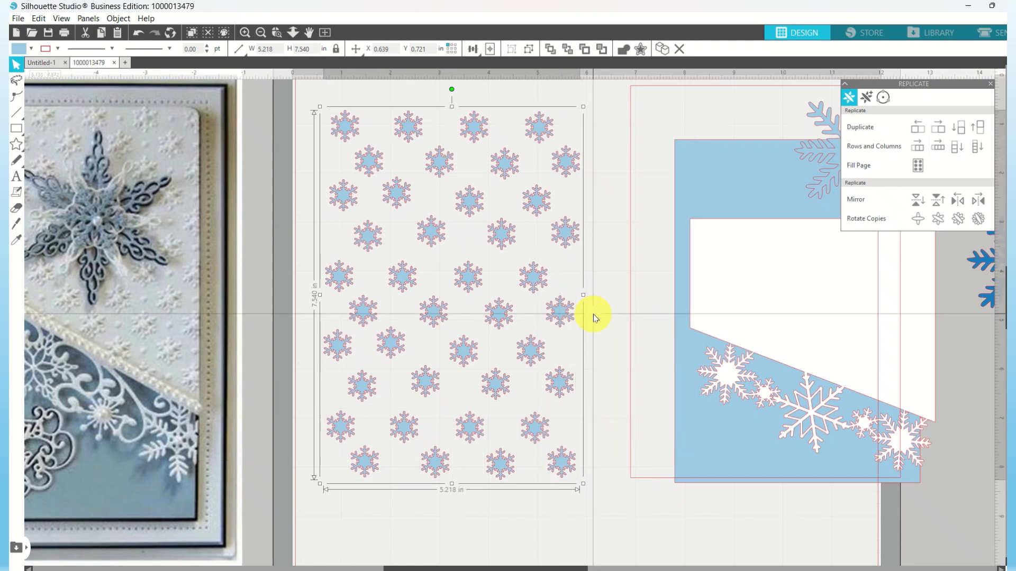
Move the 5.5 by 8 in rectangle back over the snowflake pattern and centre-align the two on each other.
left_click_drag(630, 300, 318, 322)
left_click(317, 323)
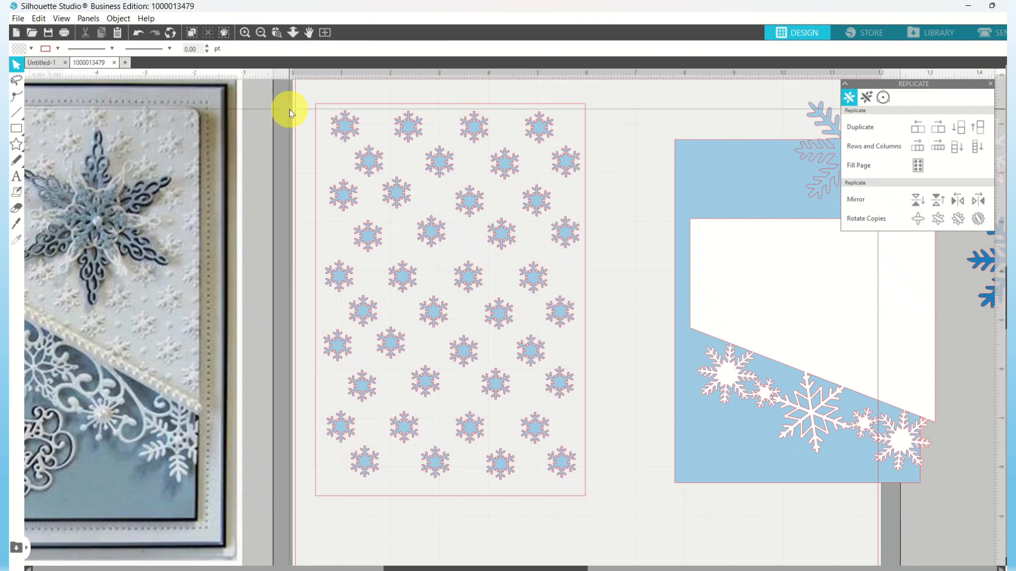
left_click_drag(295, 100, 592, 516)
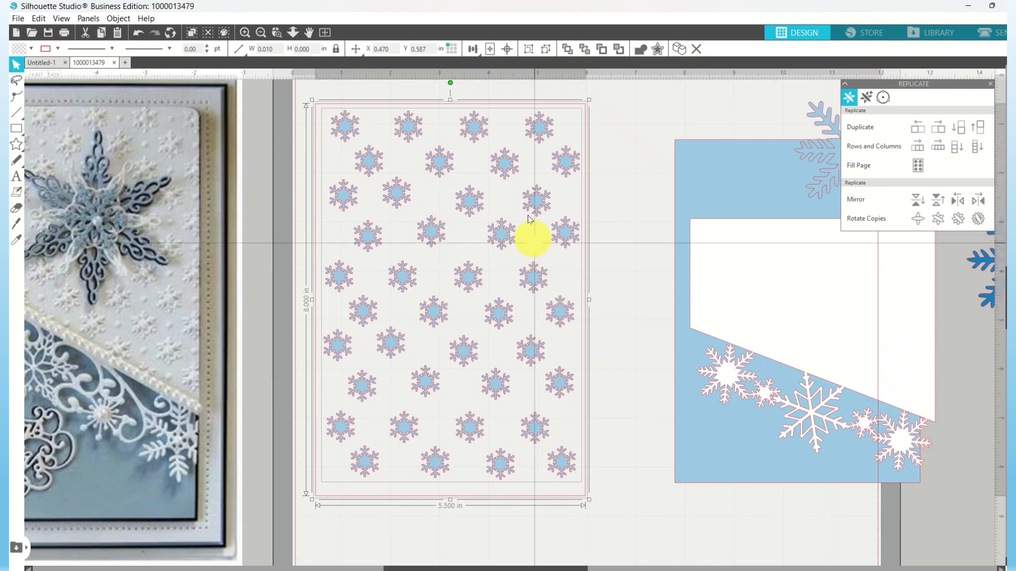
left_click(509, 50)
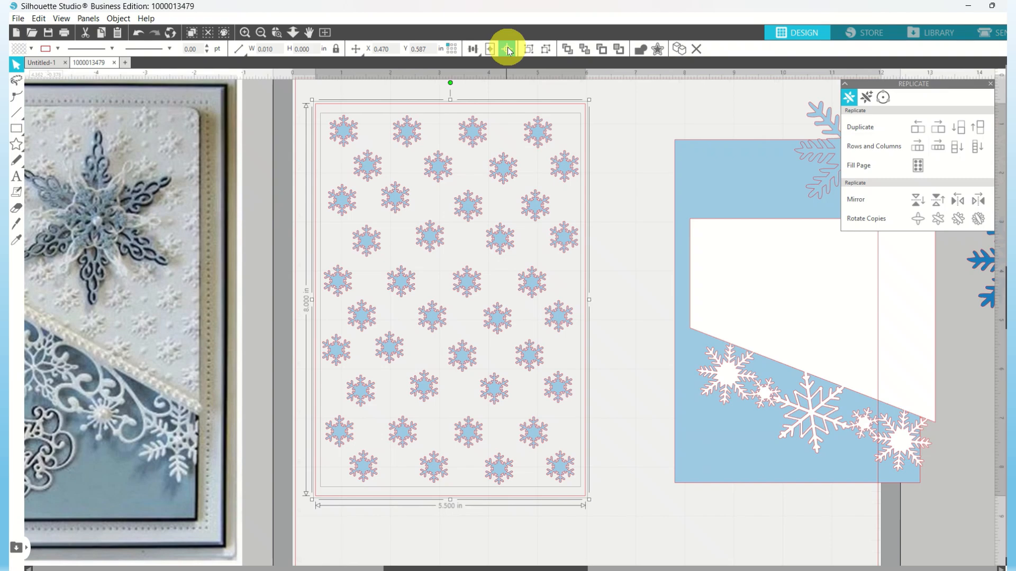
left_click(507, 49)
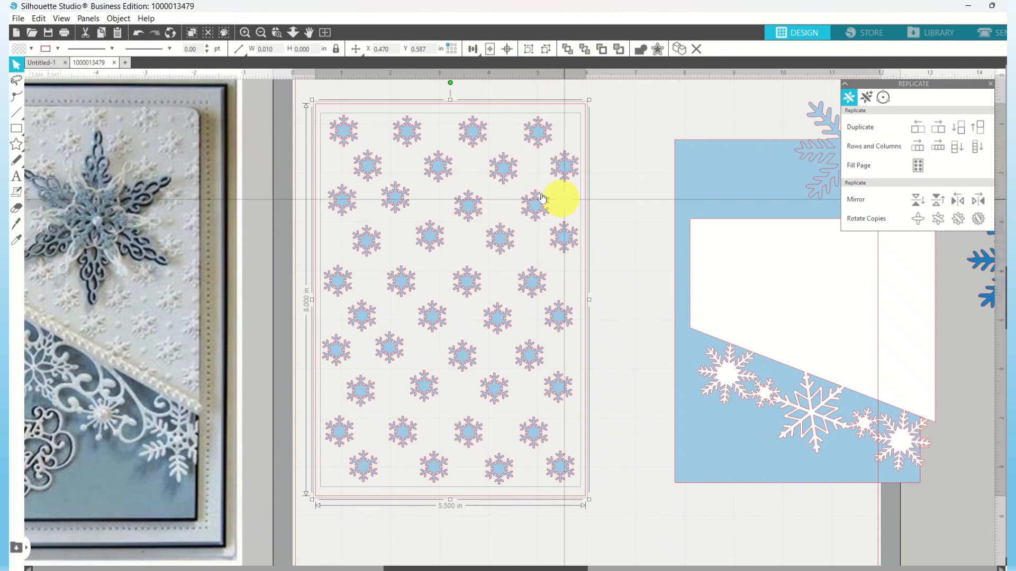
Combine the rectangle and the snowflake pattern into a compound path.
right_click(504, 174)
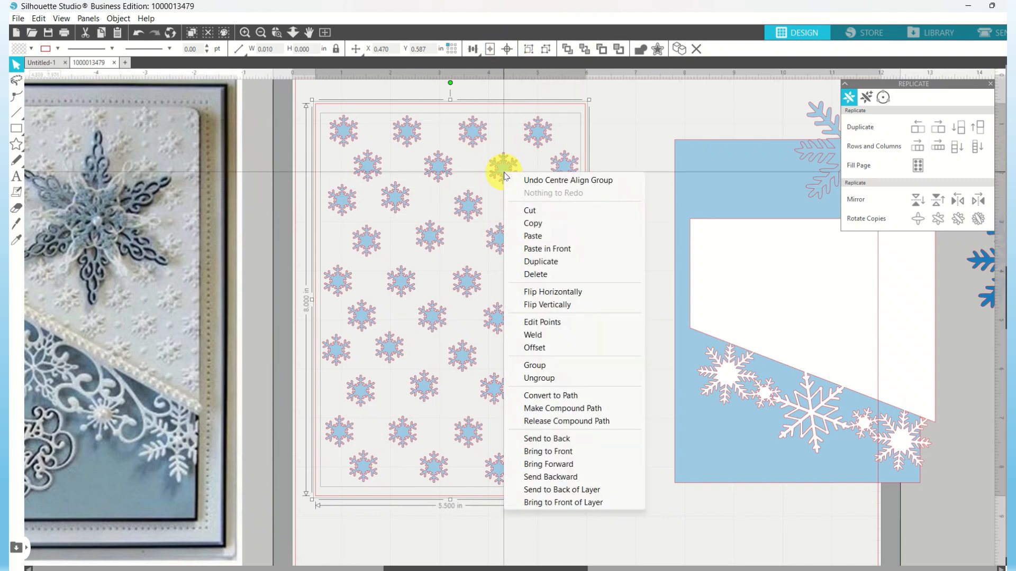
left_click(536, 409)
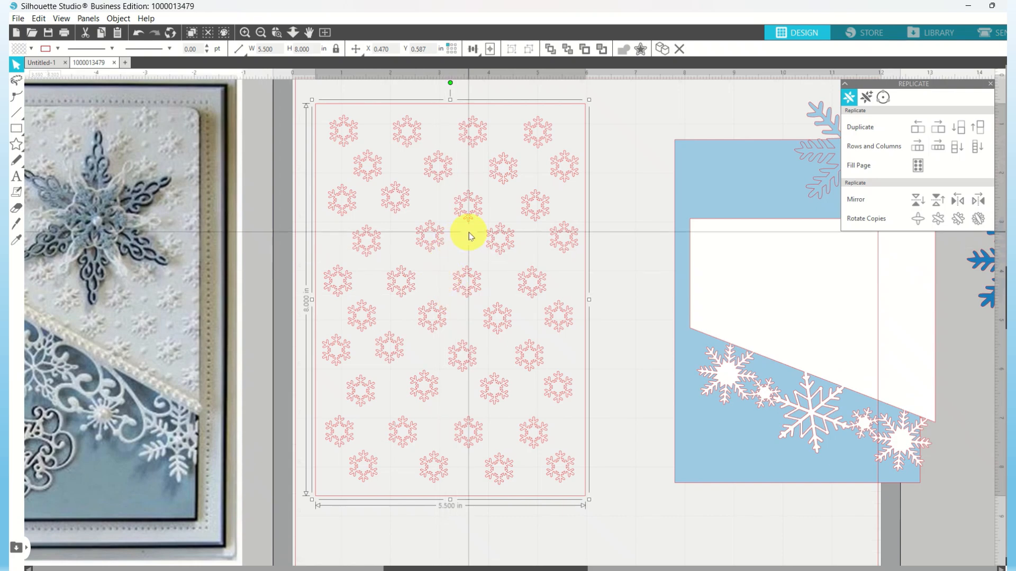
left_click(439, 273)
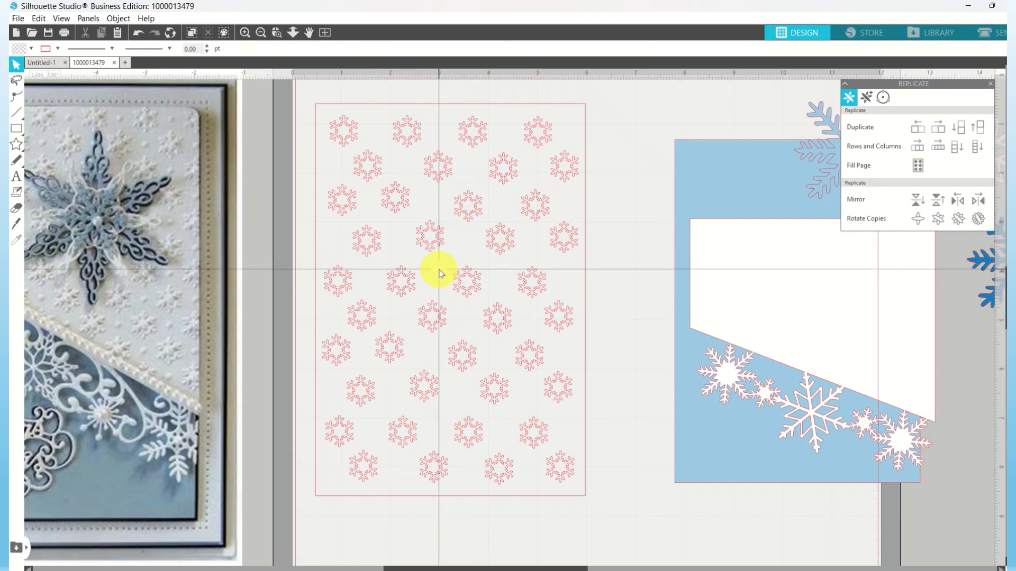
Fill the snowflake stencil with light grey and shift the blue panel behind the white piece slightly downward.
left_click(561, 310)
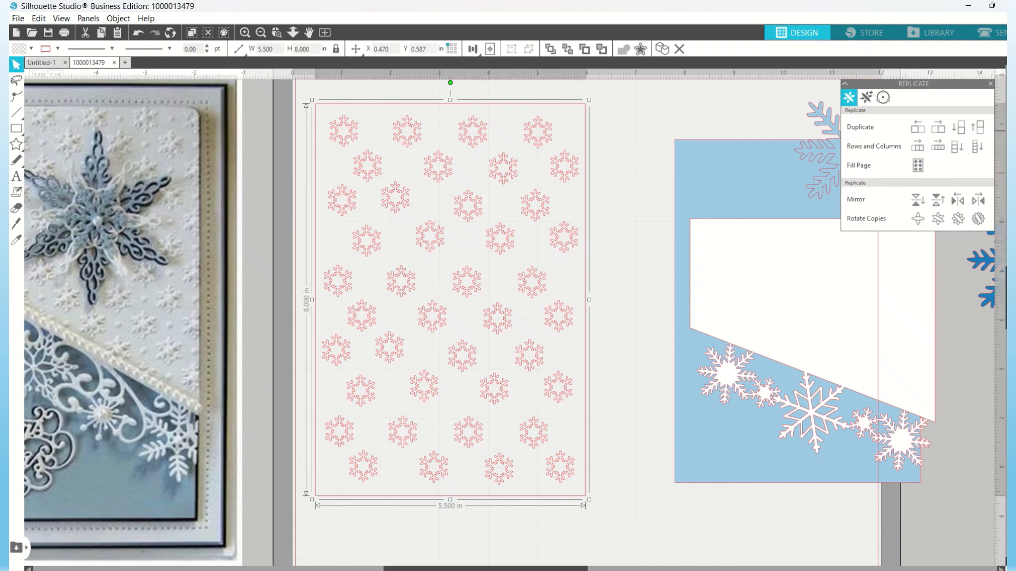
left_click(1011, 99)
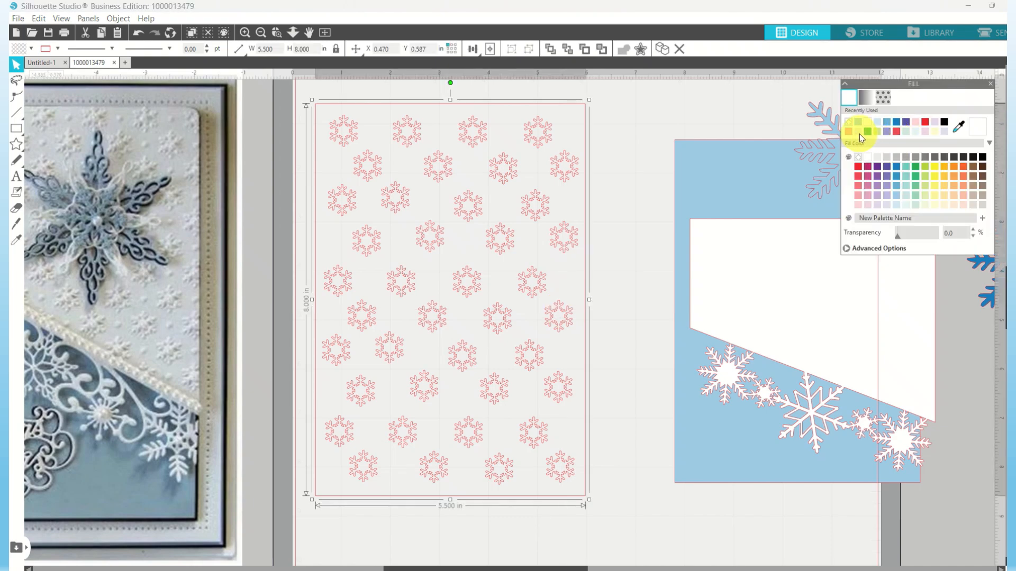
left_click(857, 131)
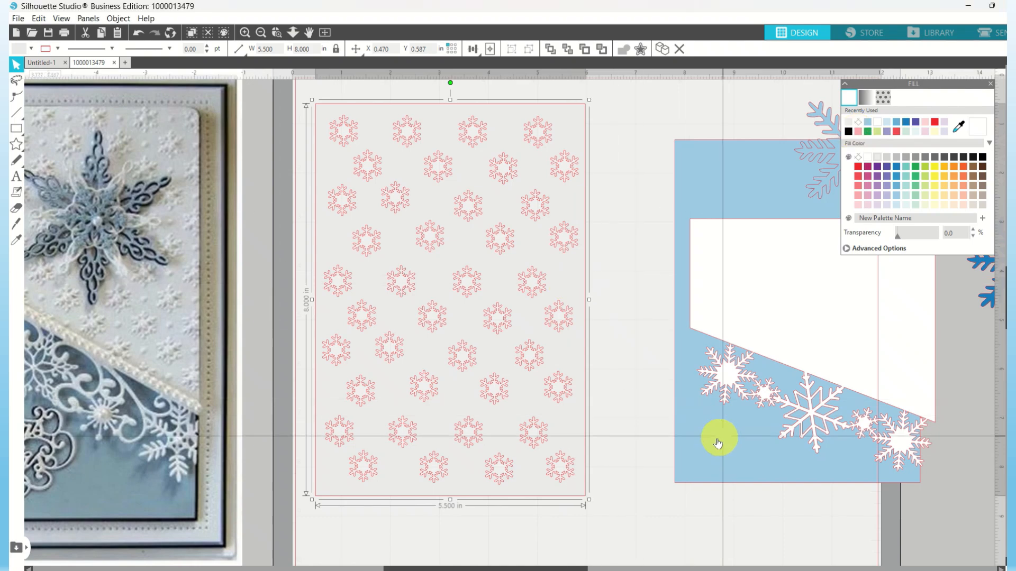
left_click_drag(707, 453, 708, 496)
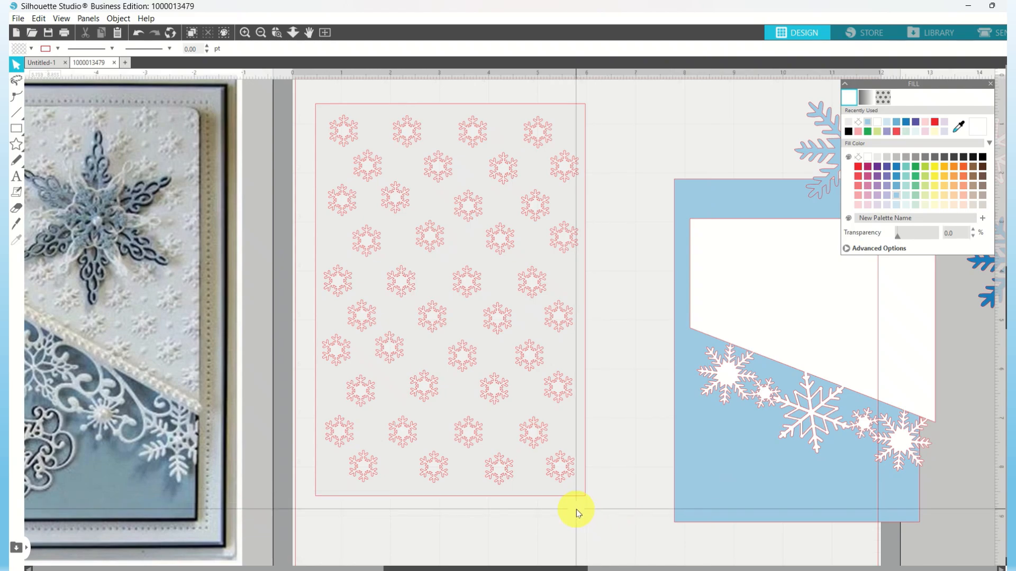
Copy the snowflake stencil and paste it into the blank Untitled-1 document.
left_click(516, 487)
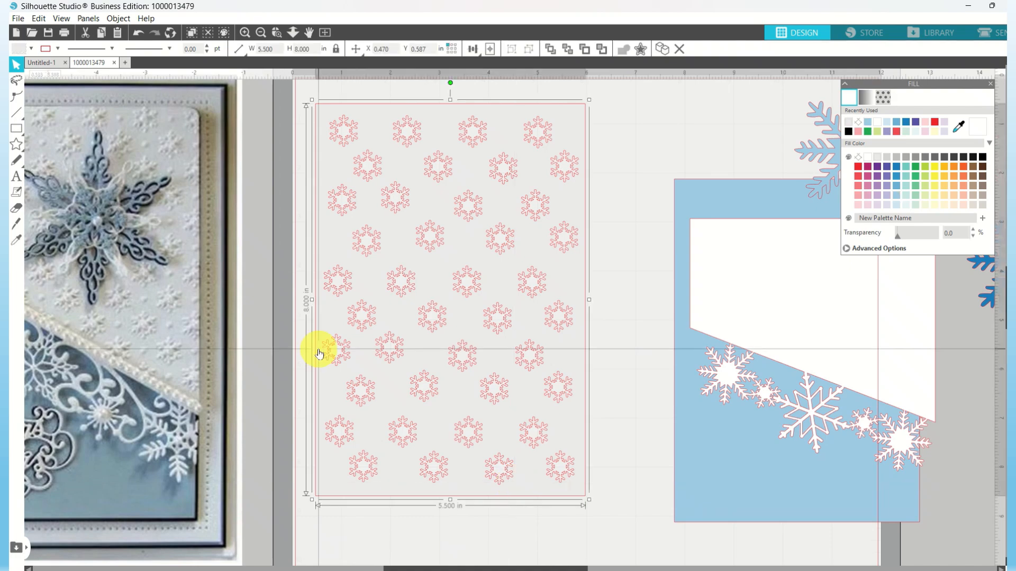
left_click(102, 37)
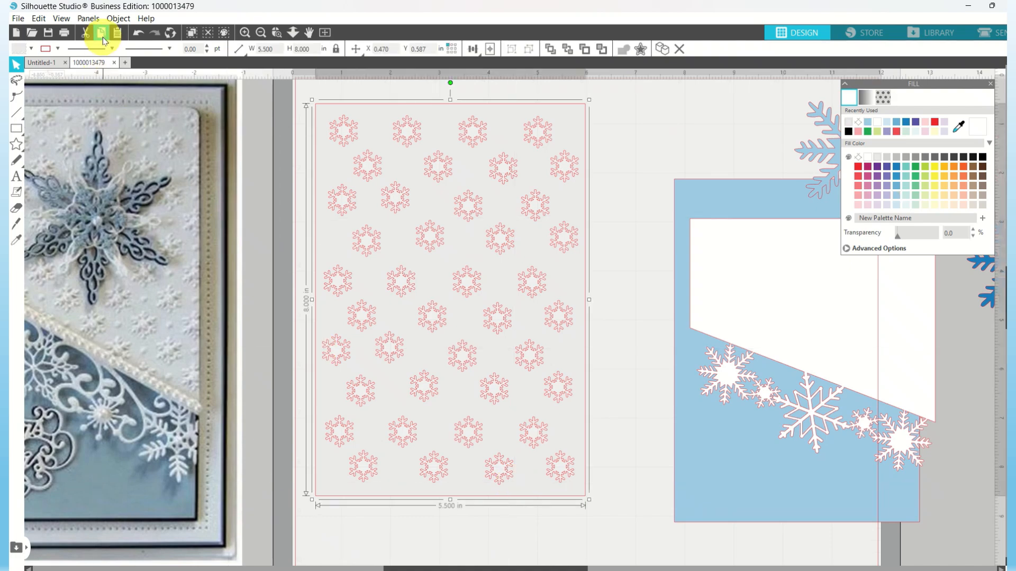
left_click(46, 65)
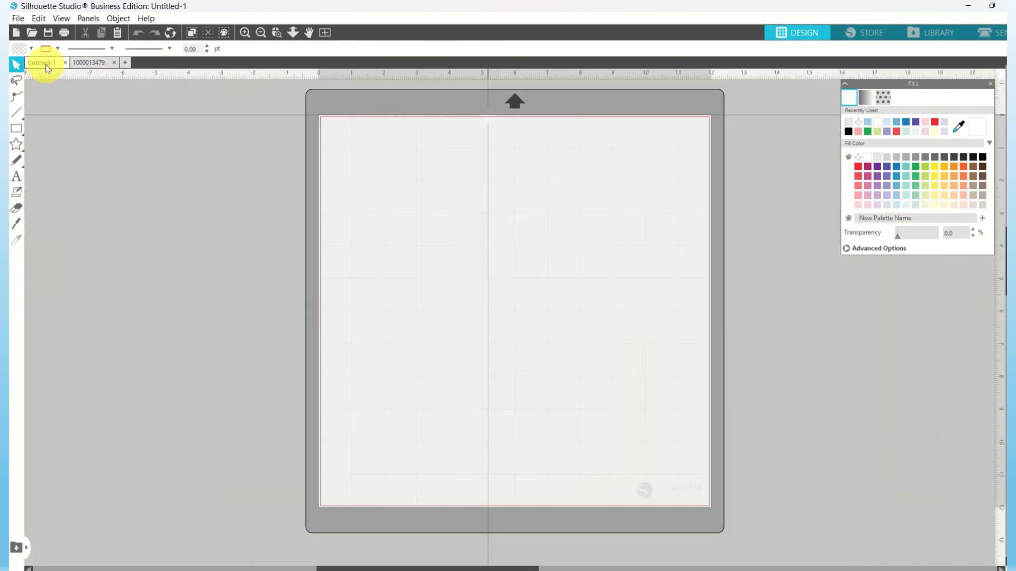
left_click(117, 34)
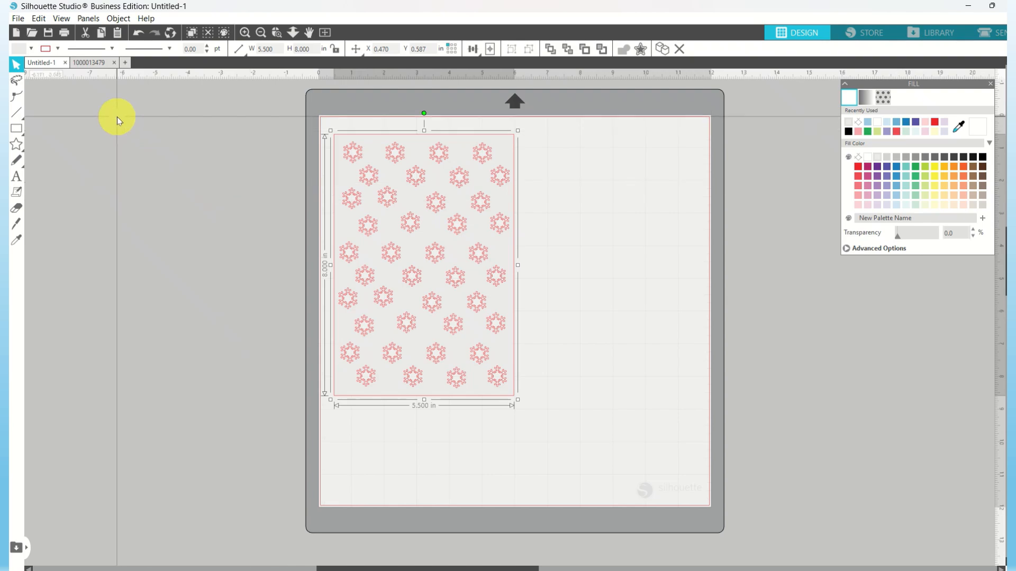
Save the stencil document in the Christmas folder under the file name Stencil as Silhouette Studio V3.
left_click(20, 19)
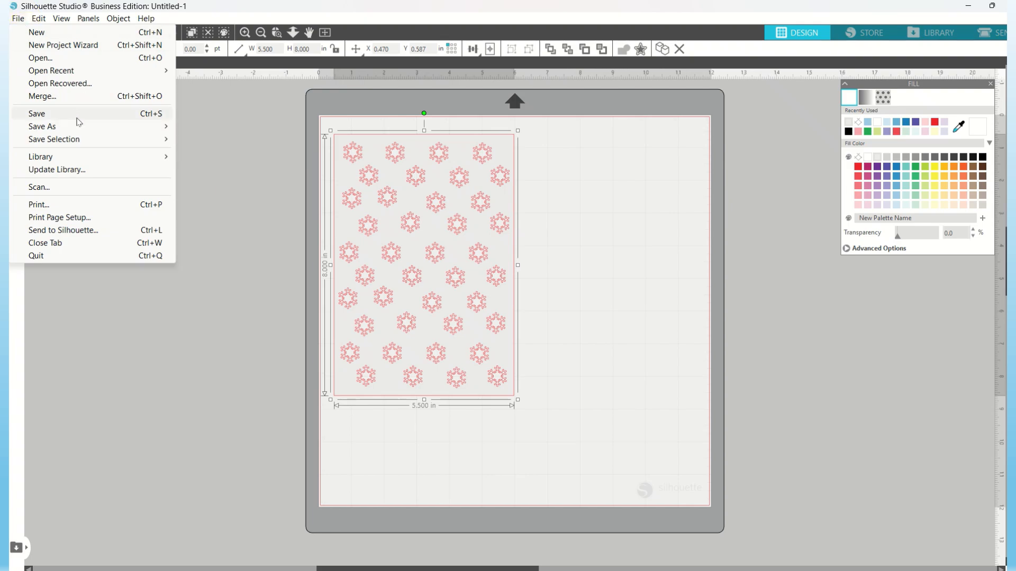
mouse_move(81, 128)
left_click(192, 127)
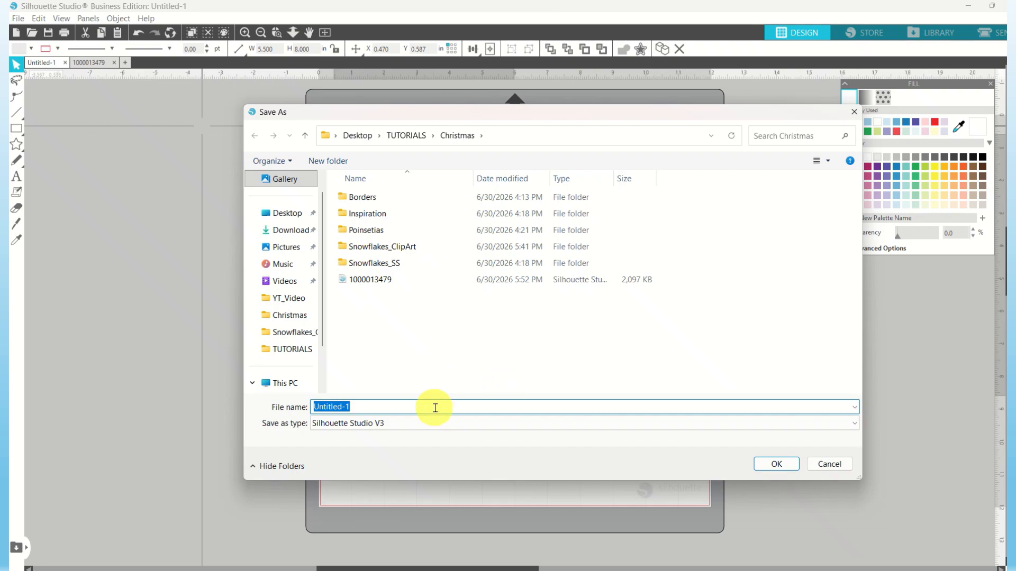
type("t")
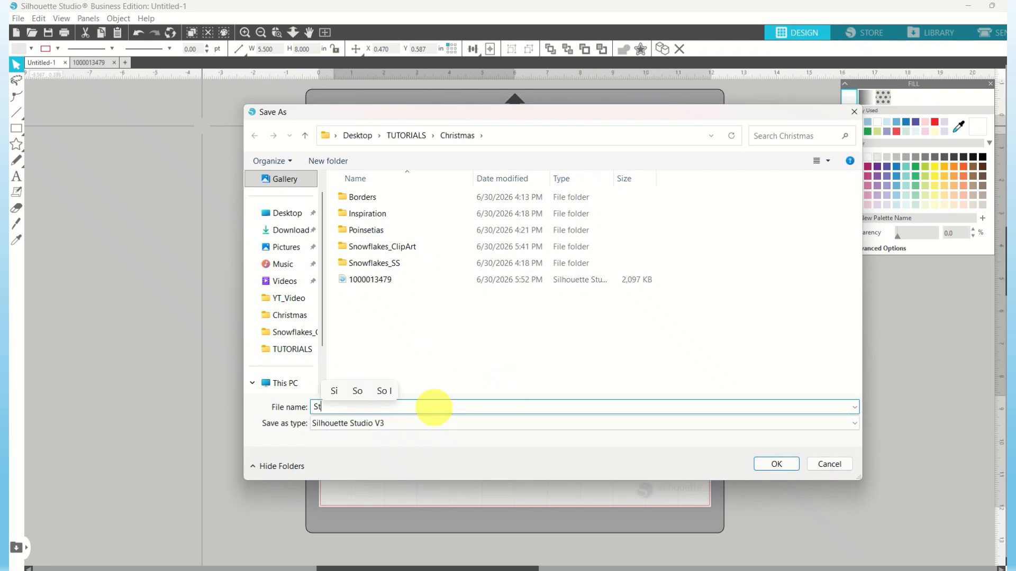
type("encil")
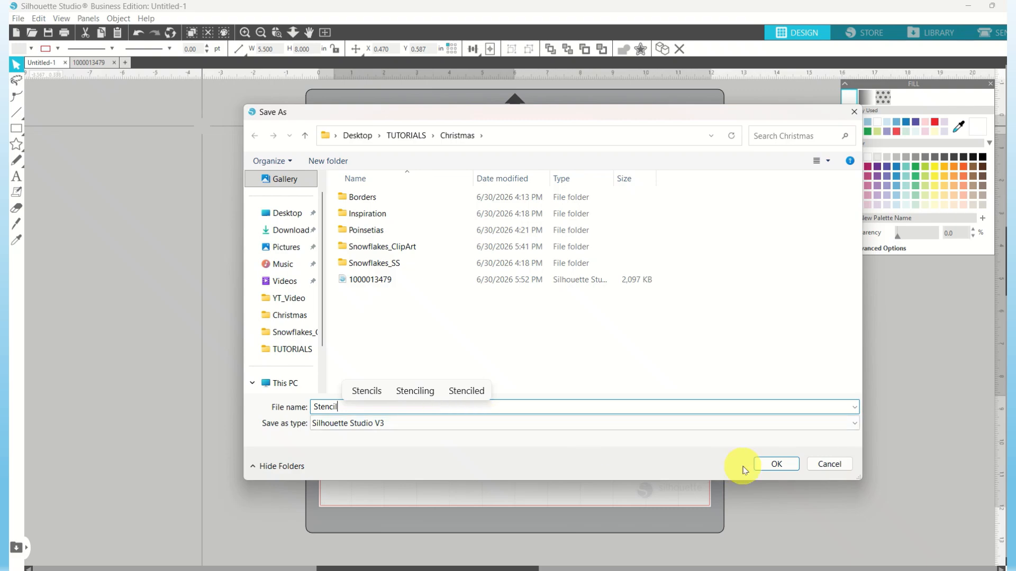
left_click(772, 464)
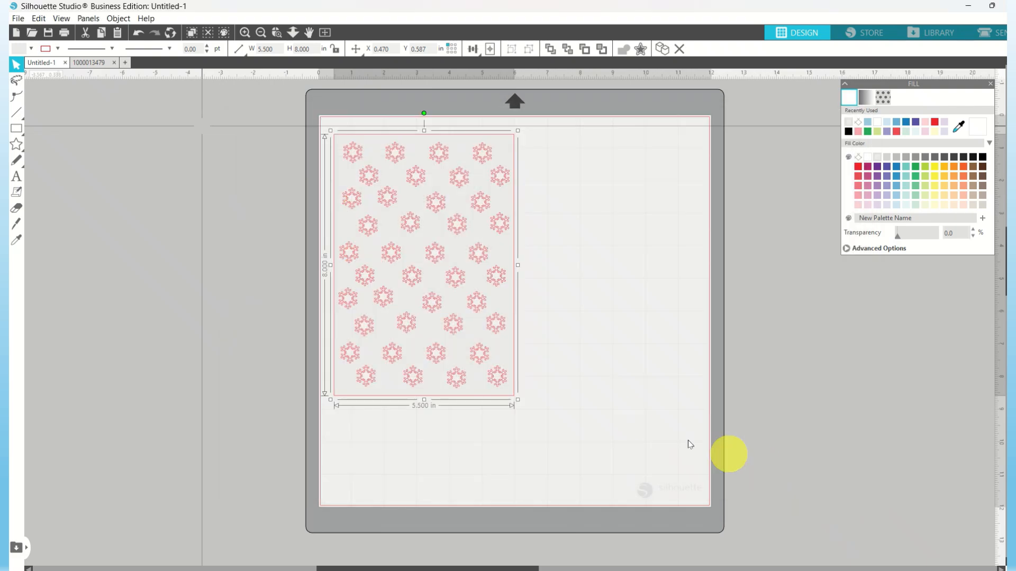
left_click(117, 62)
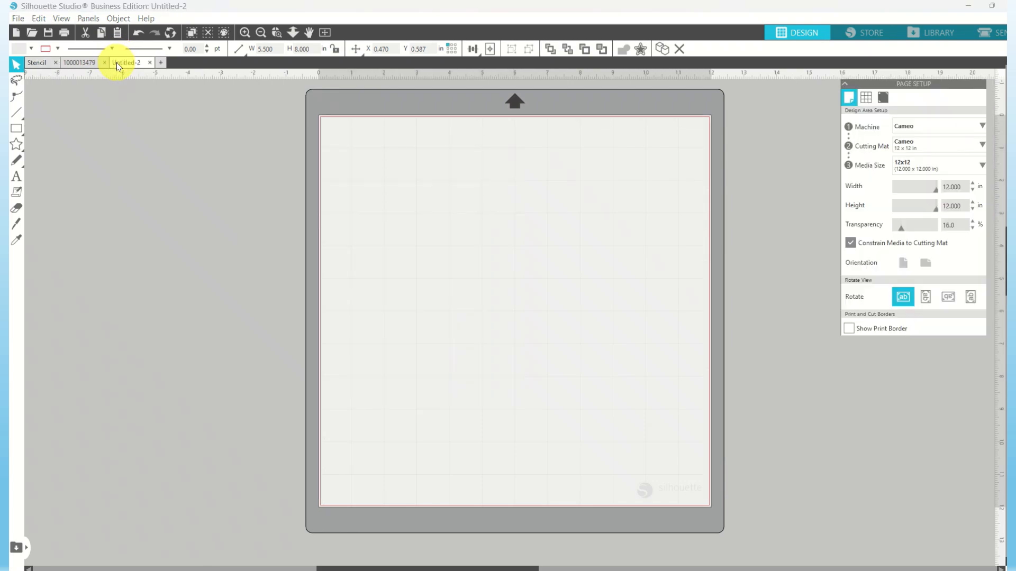
left_click(151, 63)
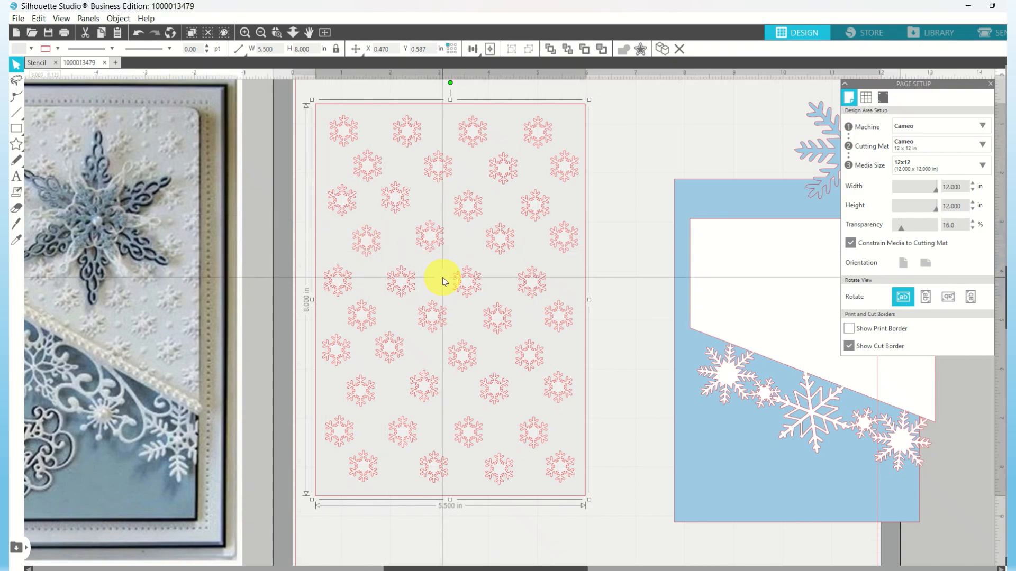
left_click(324, 32)
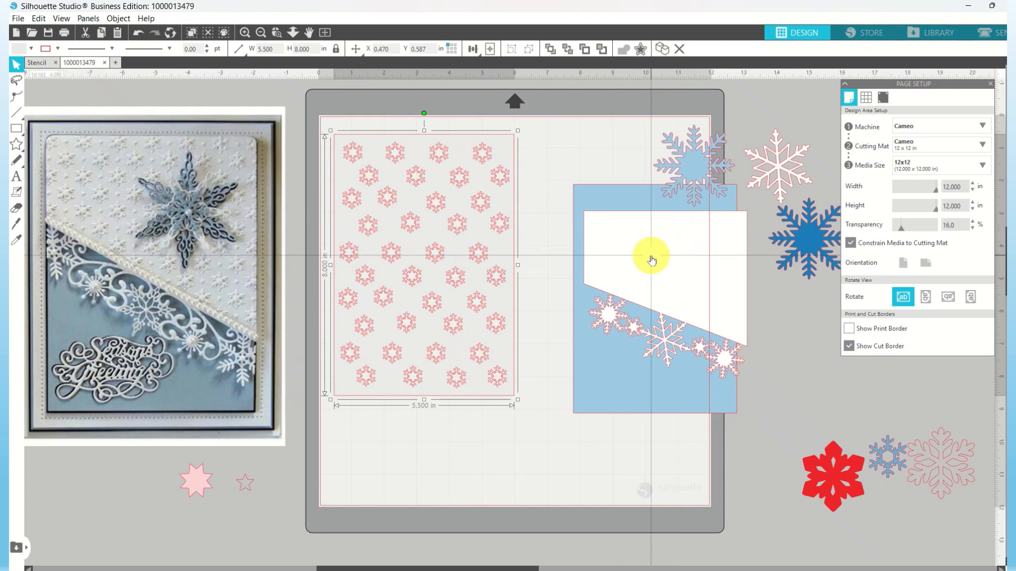
right_click(502, 298)
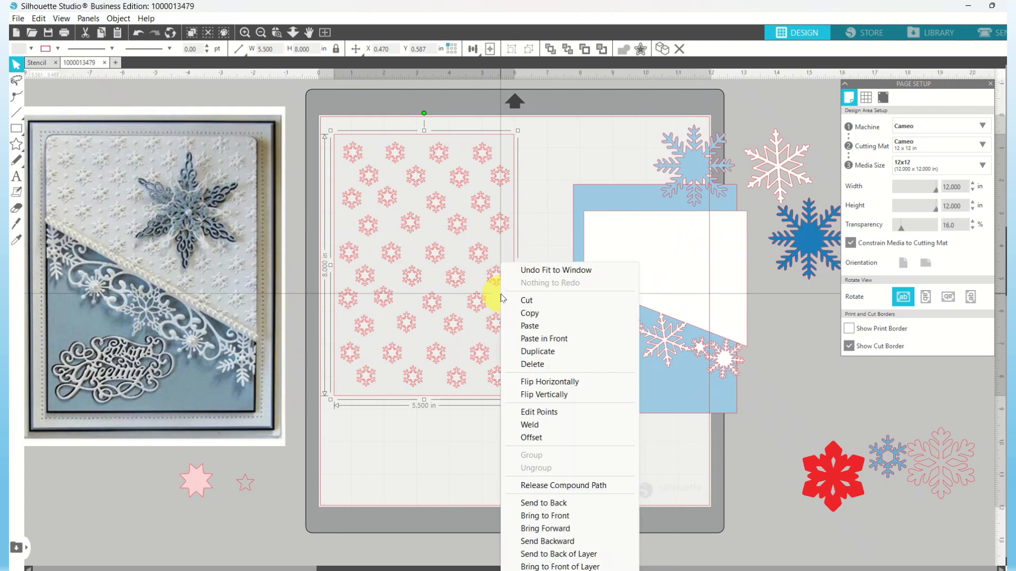
left_click(522, 485)
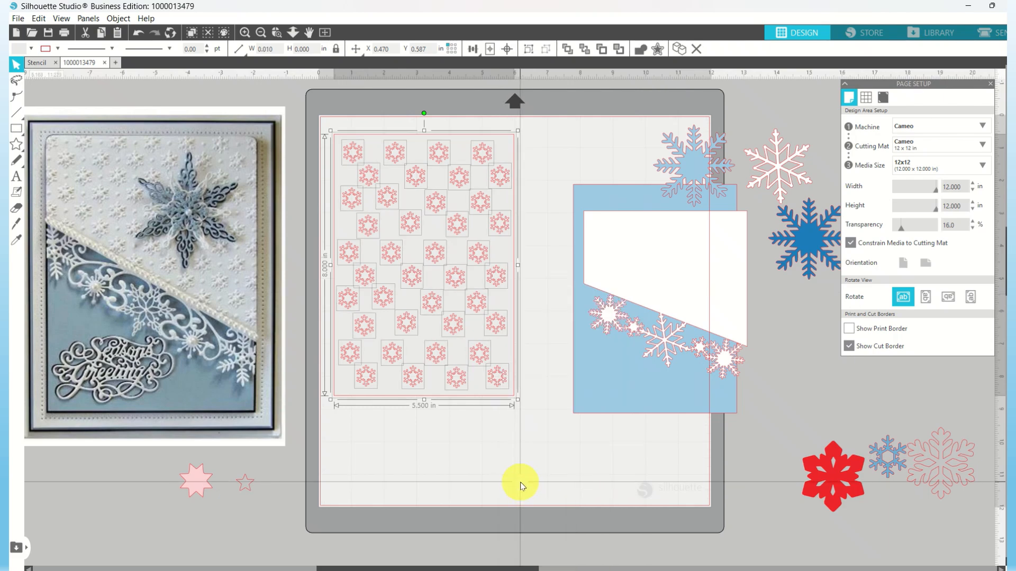
left_click(521, 484)
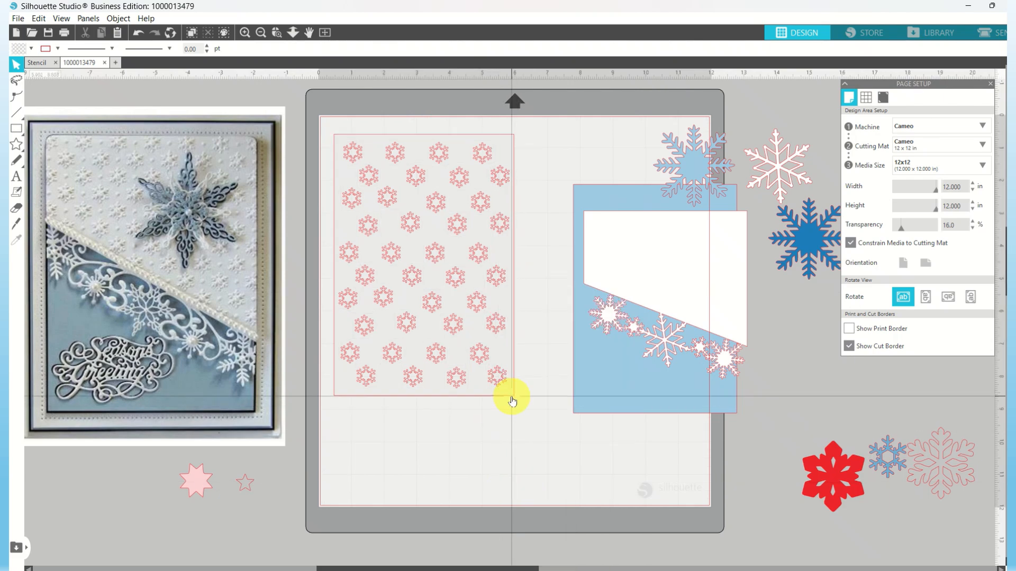
Move the 5.5 by 8 in rectangle away from the snowflakes and delete it.
left_click_drag(510, 397, 505, 566)
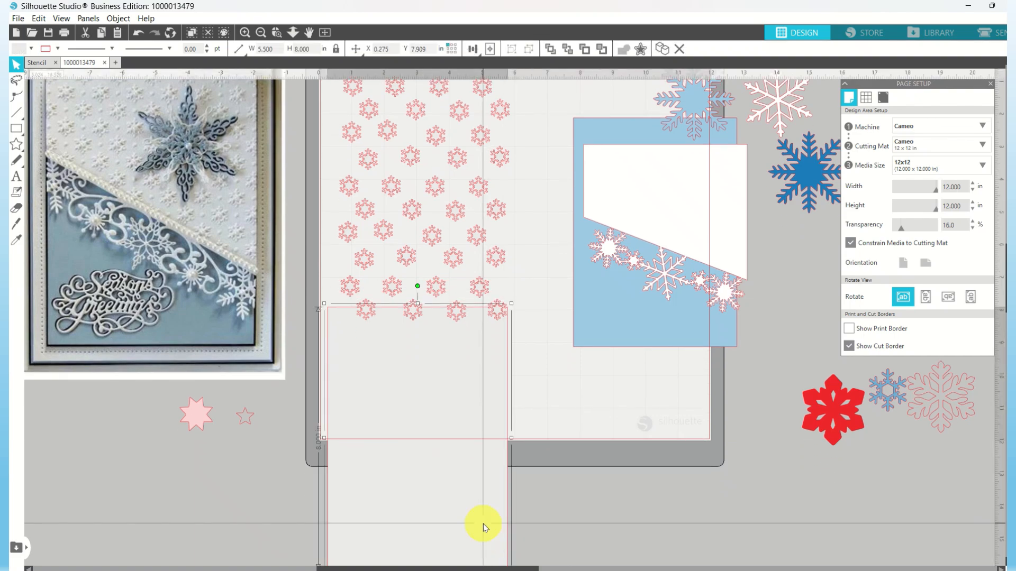
key("Delete")
scroll(487, 403, "up", 3)
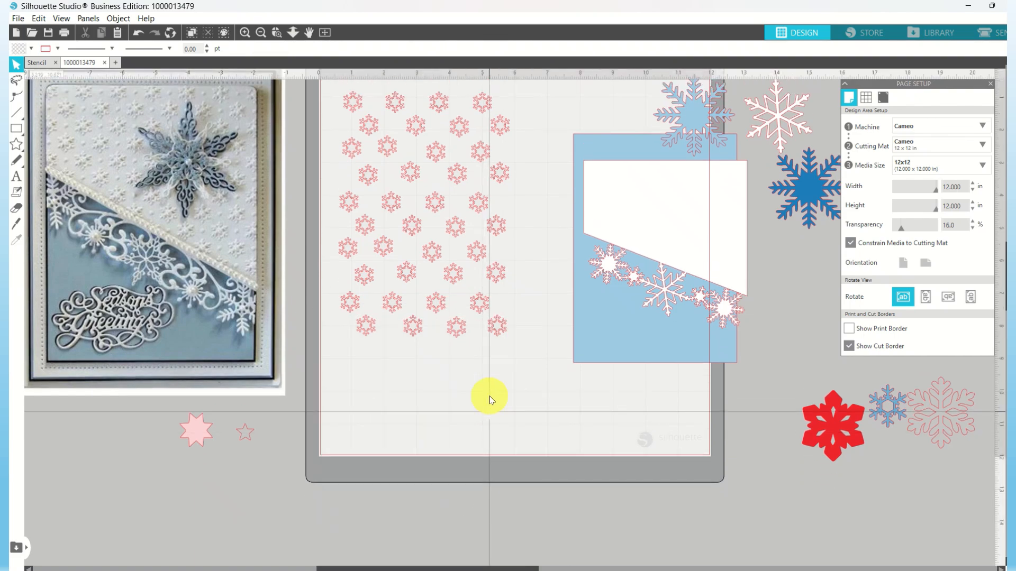
Place the white slanted panel over the loose snowflakes and shift those crossing its edges so they sit inside it.
left_click_drag(650, 251, 400, 168)
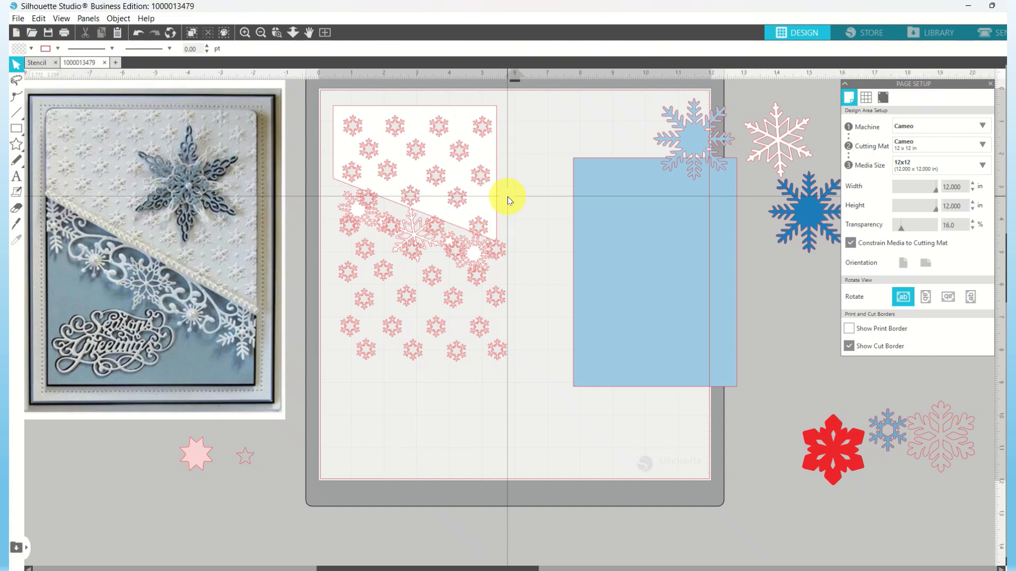
left_click(478, 228)
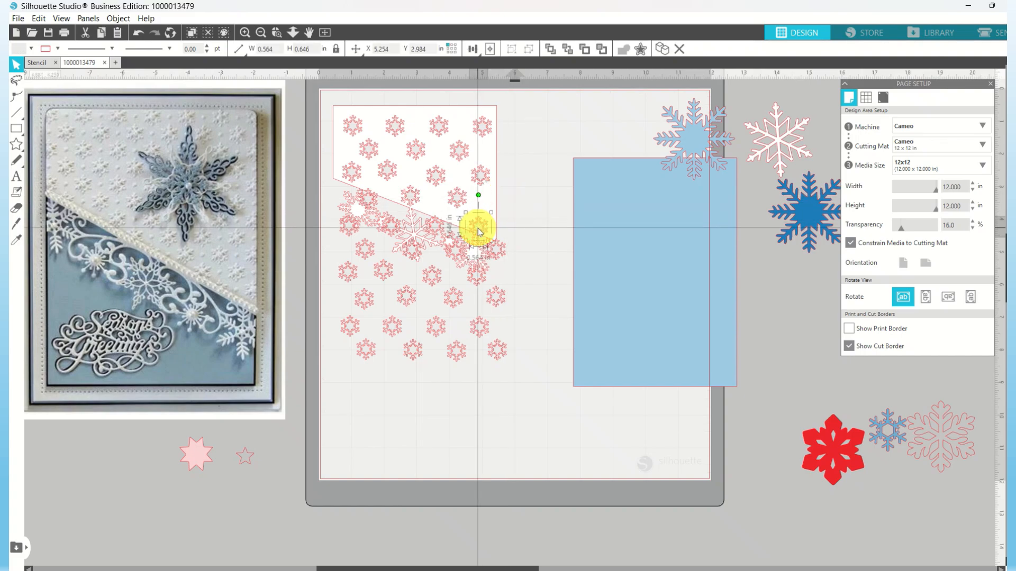
left_click_drag(477, 227, 480, 223)
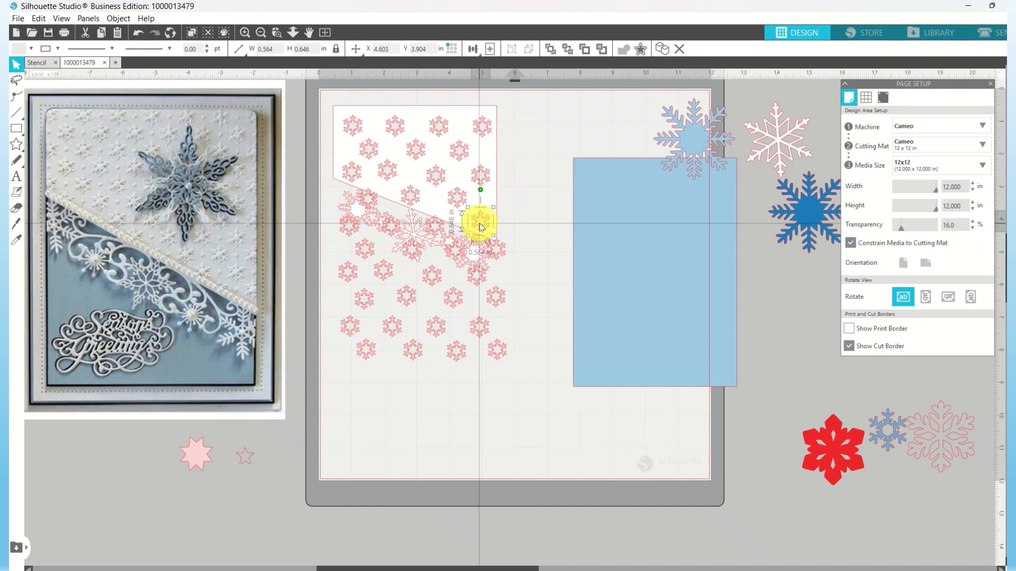
left_click(411, 195)
left_click_drag(411, 195, 409, 191)
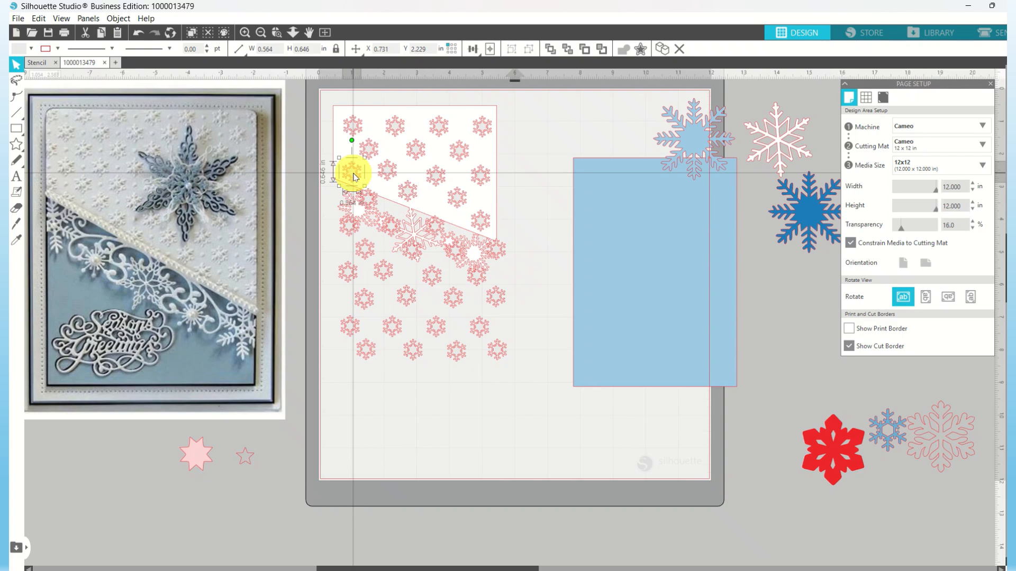
double_click(353, 175)
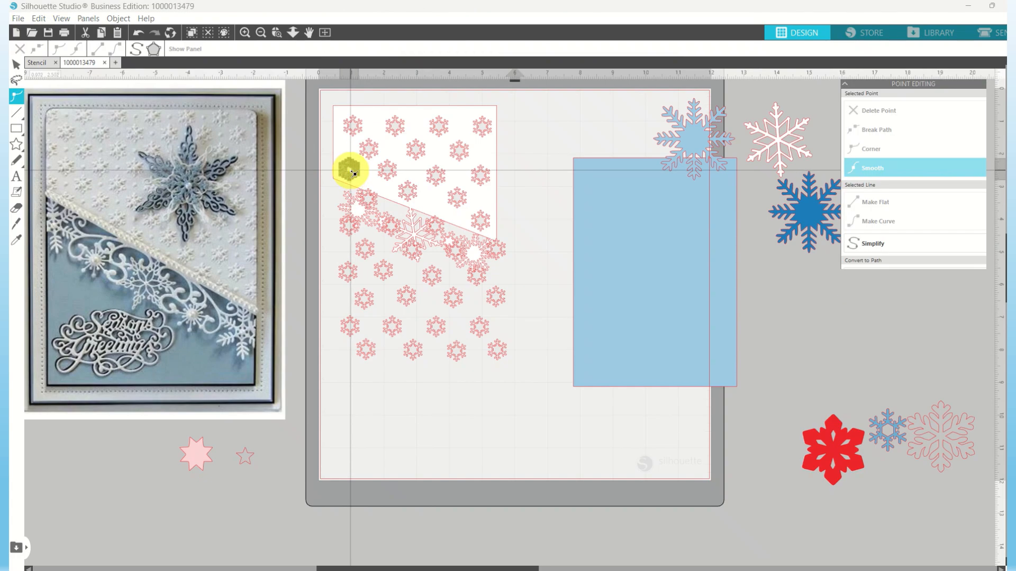
left_click(512, 180)
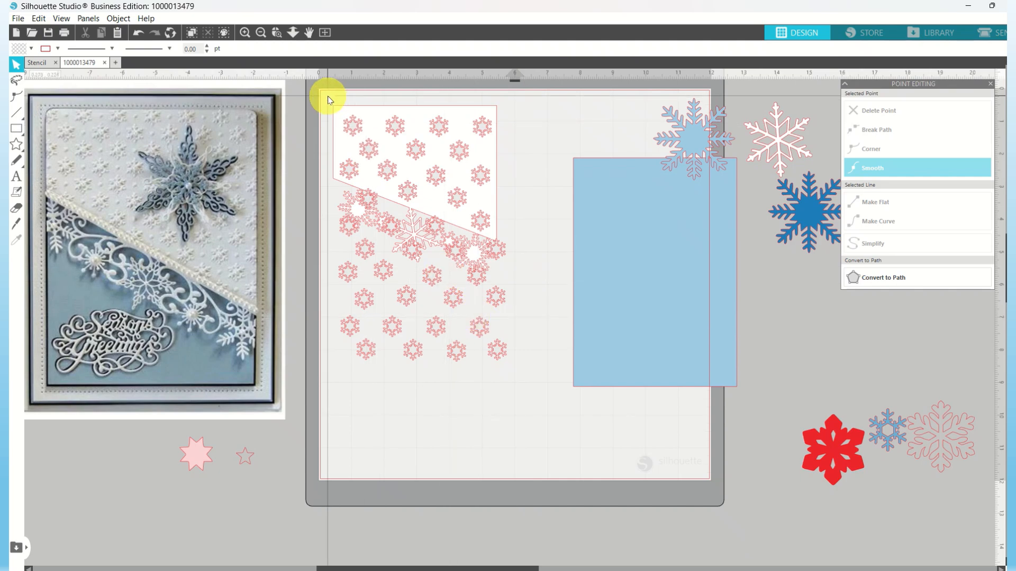
Group the white panel with the snowflakes on it and move the group onto the blue rectangle.
left_click_drag(328, 96, 519, 191)
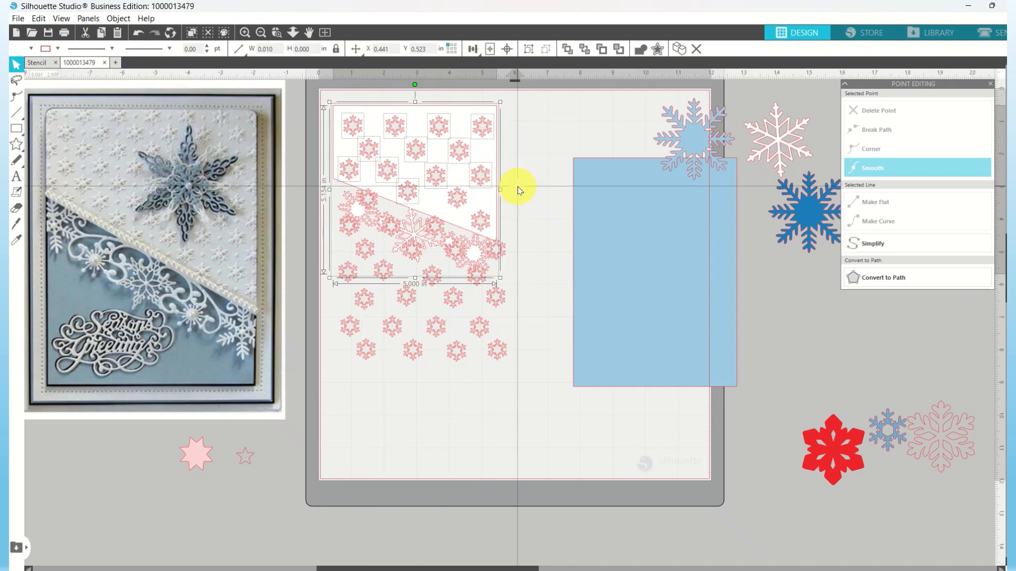
right_click(479, 223)
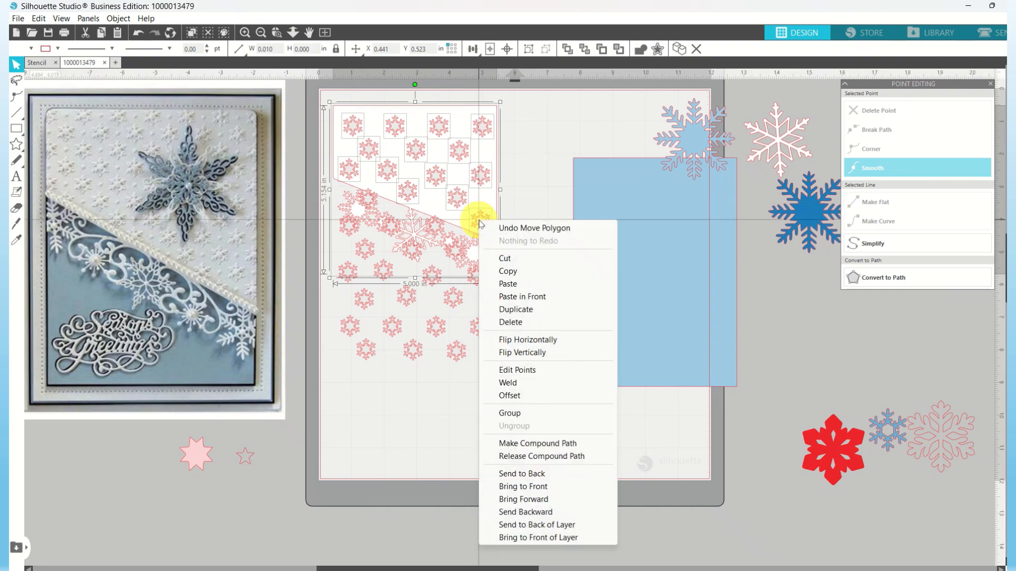
left_click(510, 416)
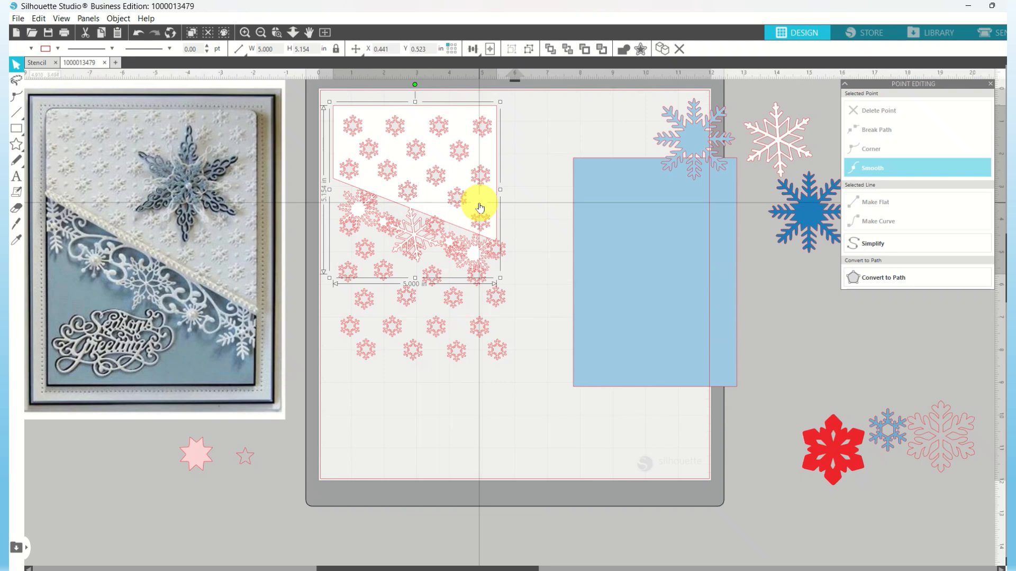
left_click_drag(480, 207, 699, 288)
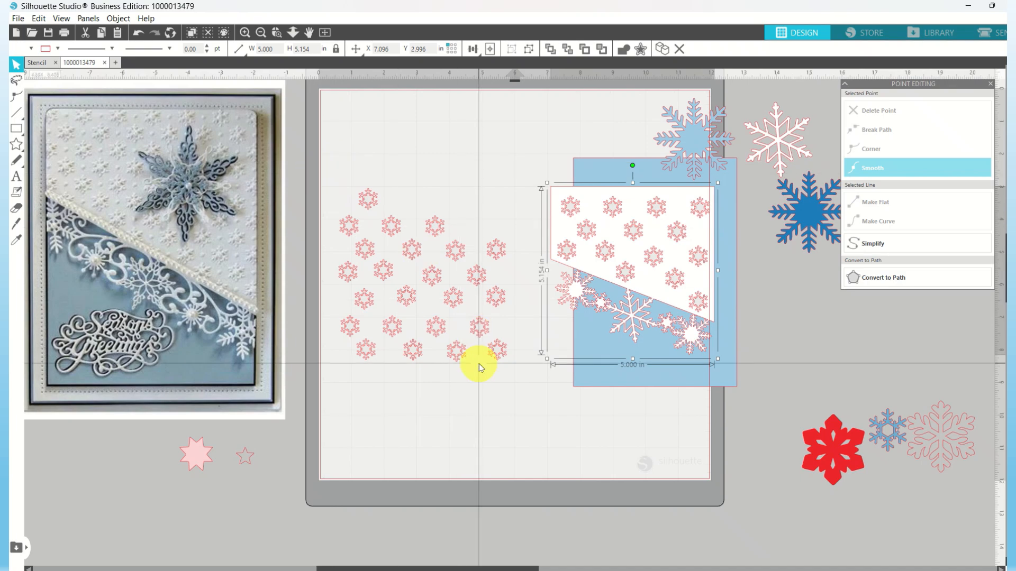
Move one spare snowflake off the mat and delete the remaining loose snowflakes.
left_click_drag(497, 355, 741, 454)
left_click(741, 453)
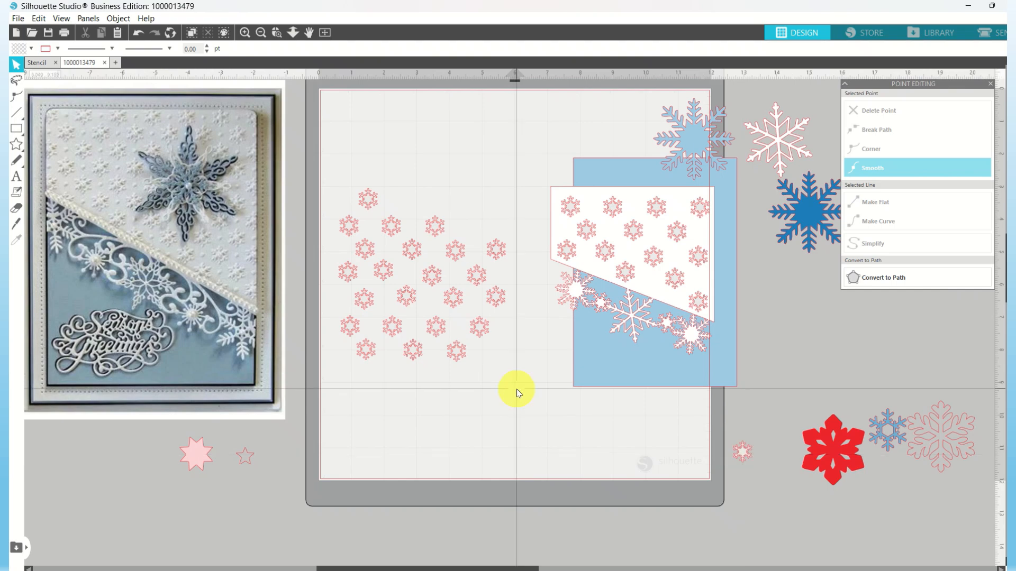
left_click_drag(310, 170, 527, 393)
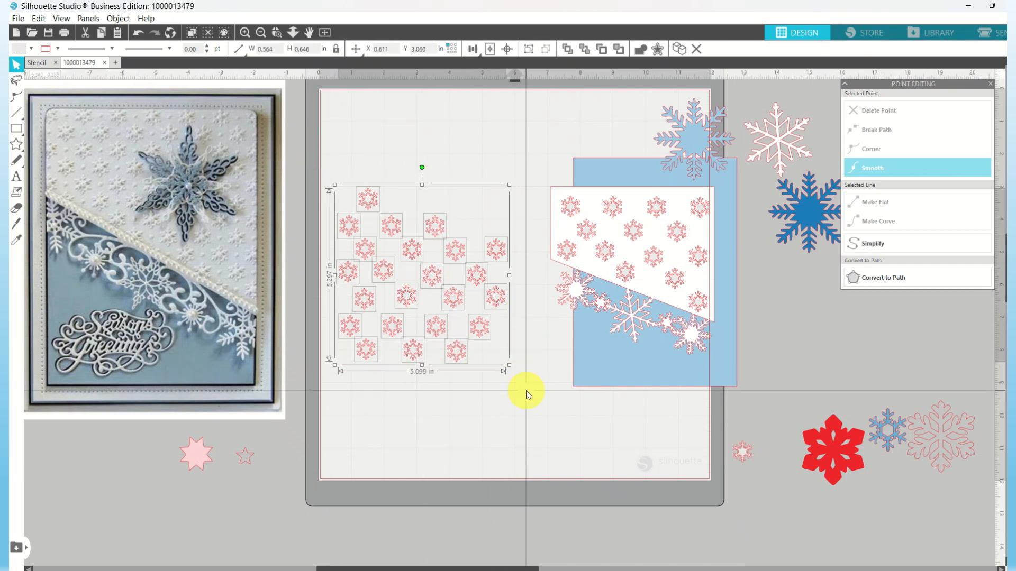
key("Delete")
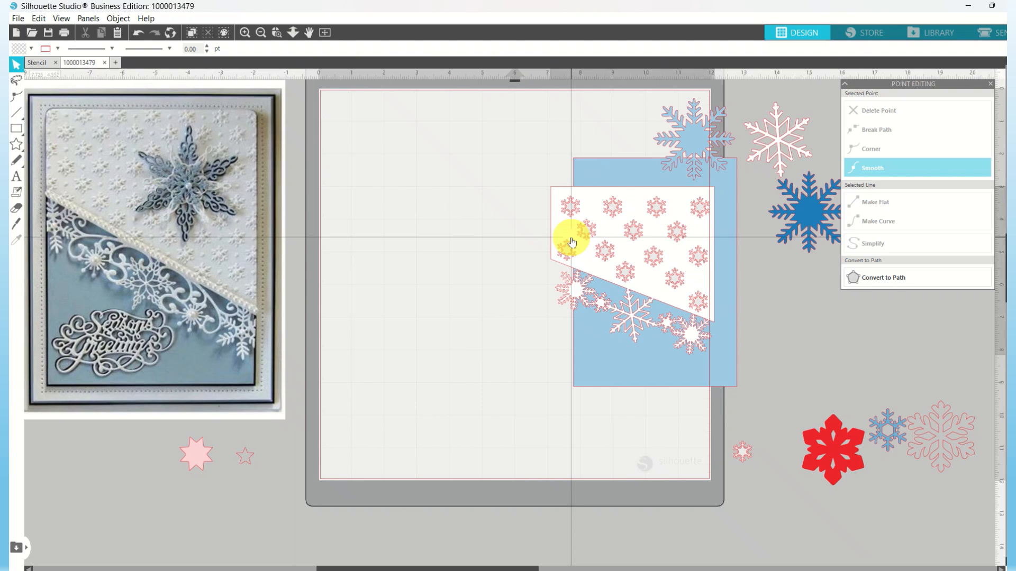
Move the patterned panel back to the empty mat, ungroup it and nudge individual snowflakes to even out their spacing.
left_click_drag(571, 242, 368, 245)
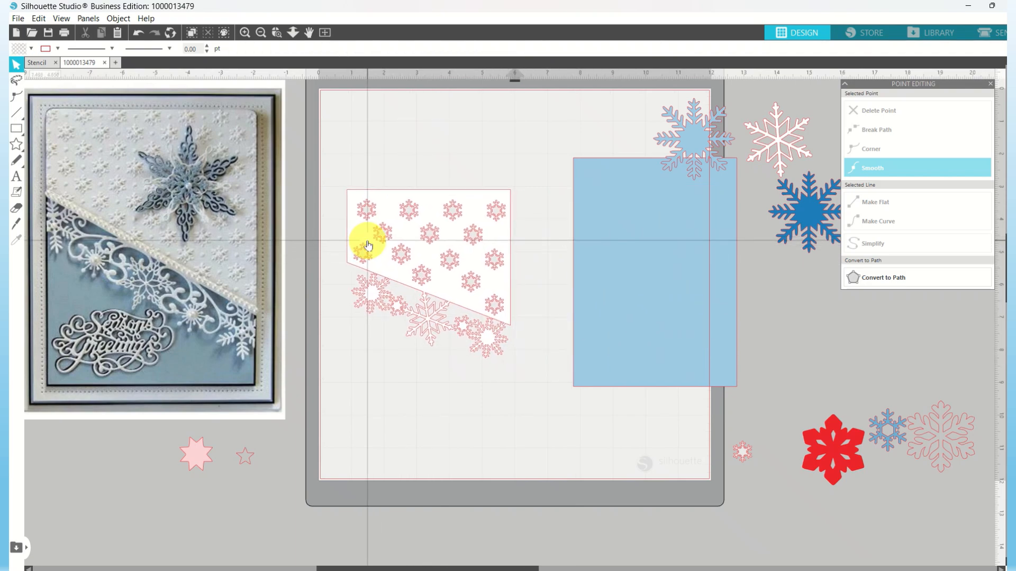
right_click(476, 299)
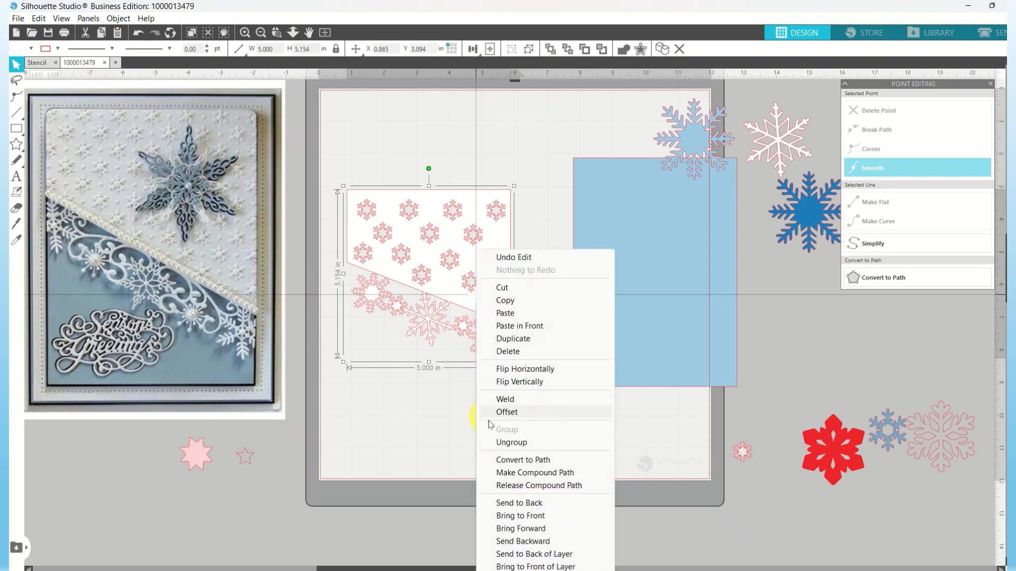
left_click(495, 443)
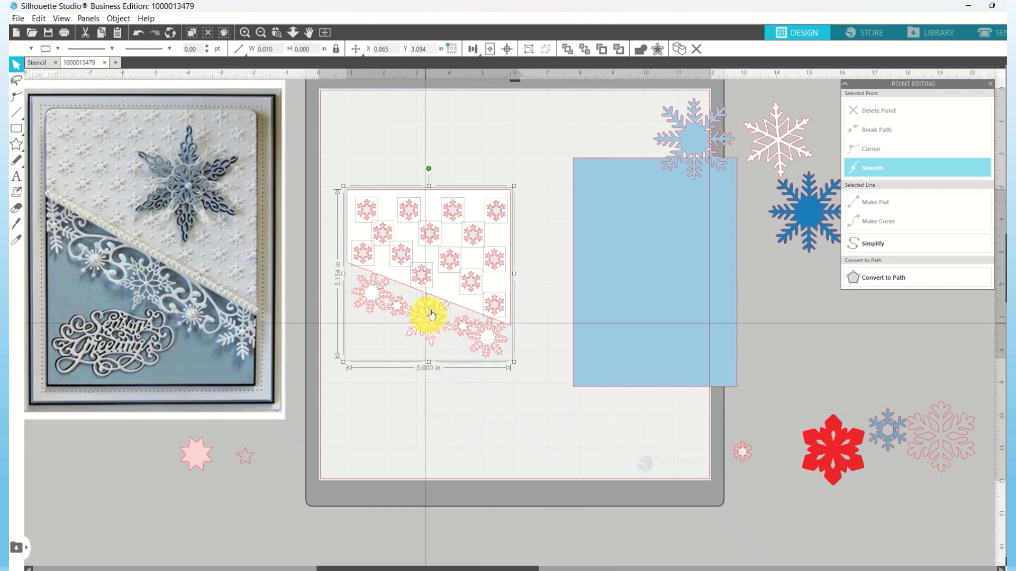
left_click(442, 415)
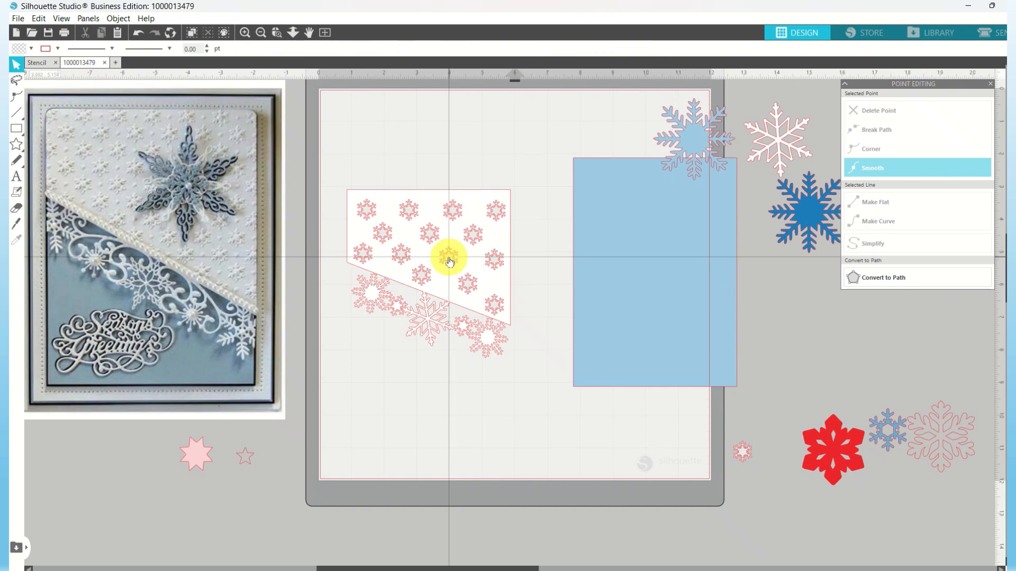
left_click(427, 230)
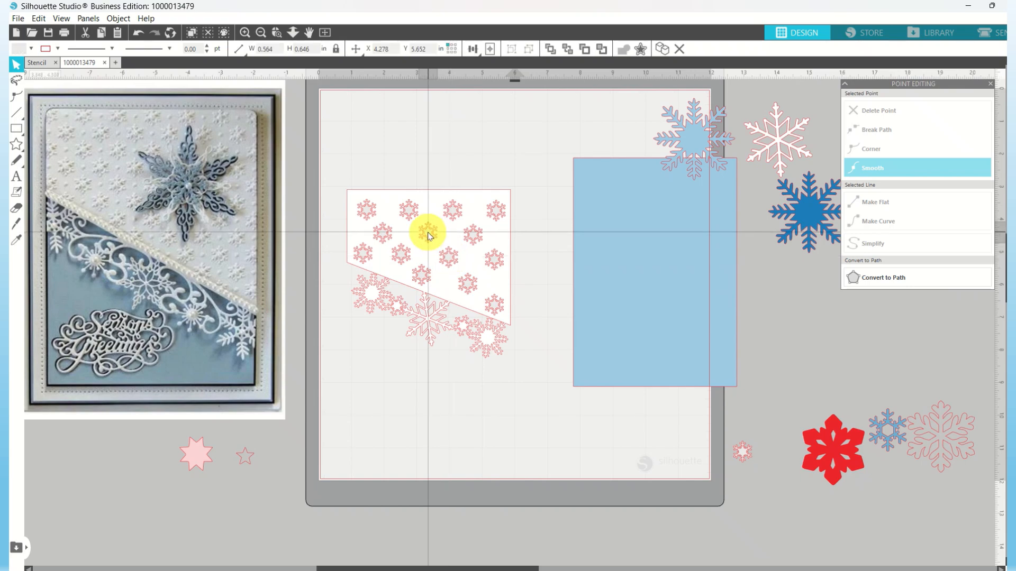
key("Delete")
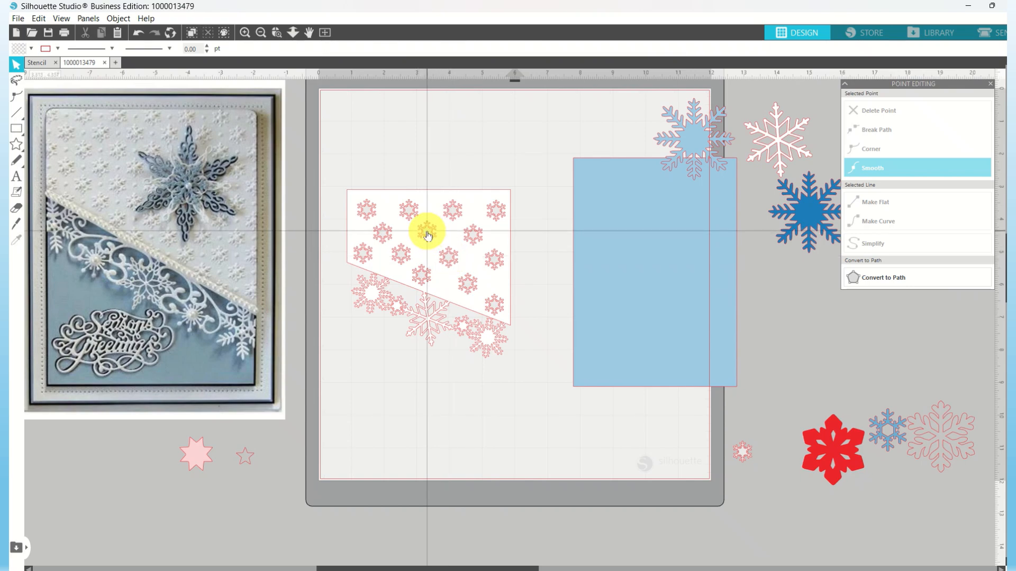
left_click(382, 236)
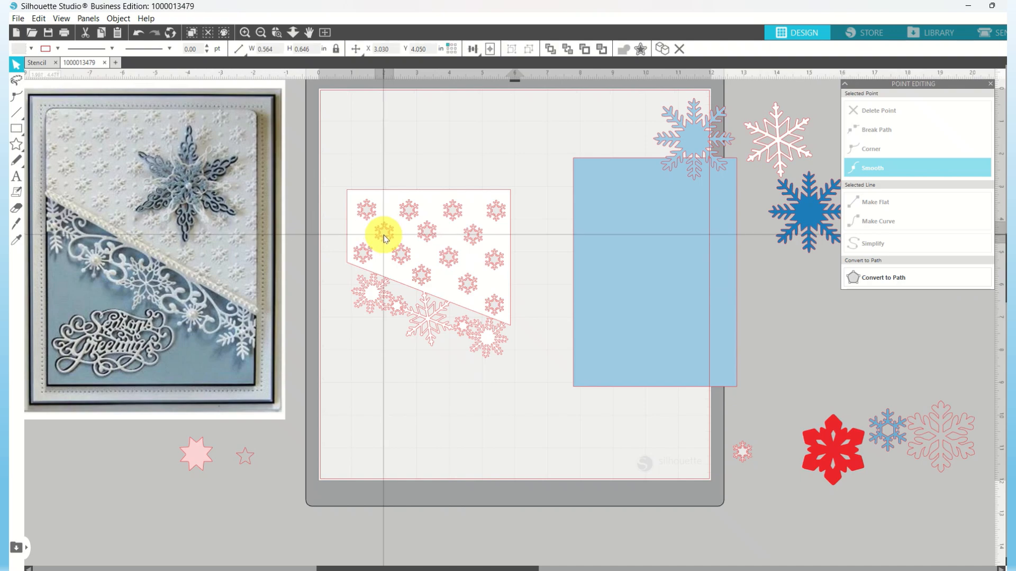
left_click(383, 235)
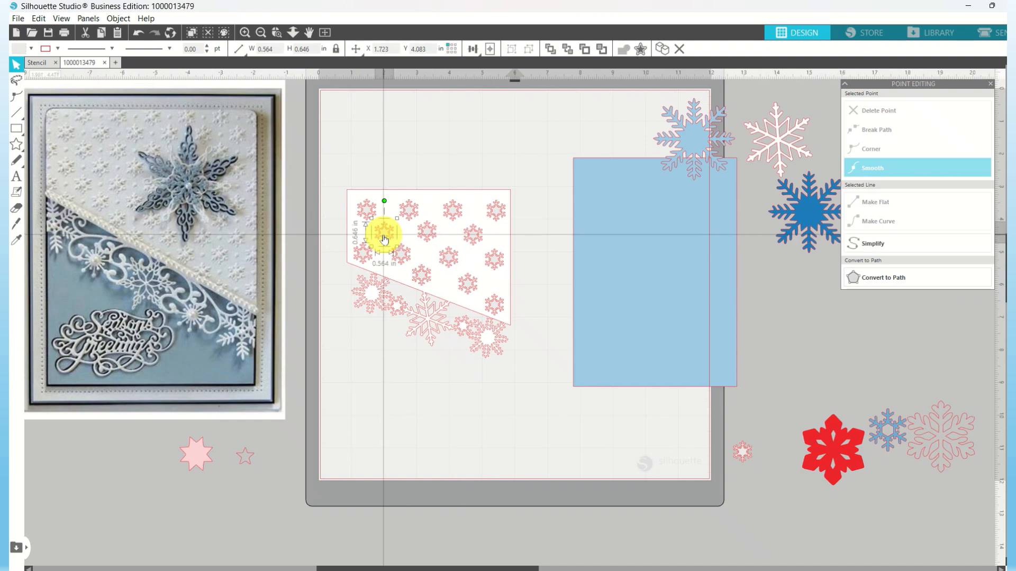
left_click(398, 404)
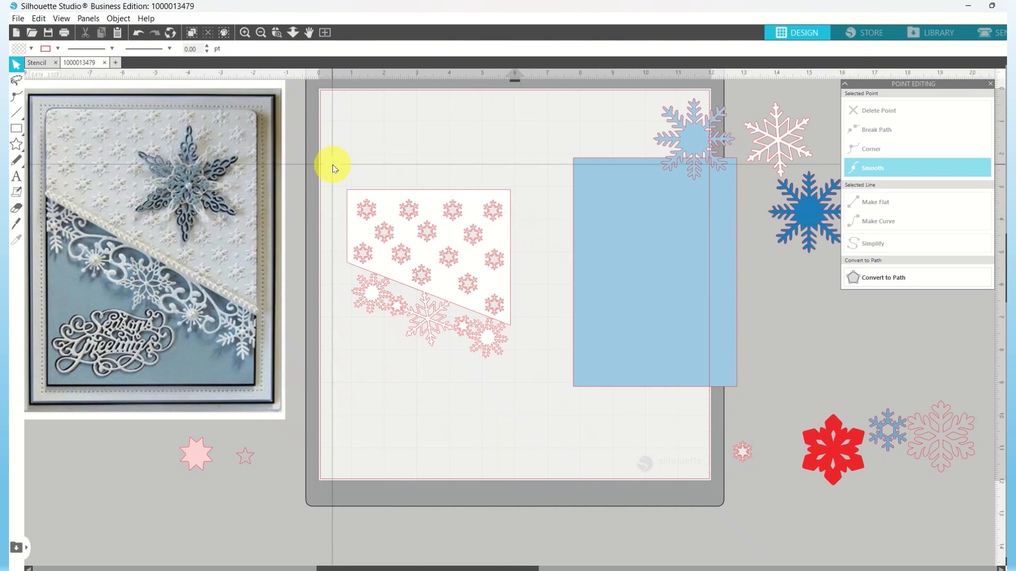
Make the white panel and its snowflakes a compound path and align it over the blue rectangle.
left_click(501, 200)
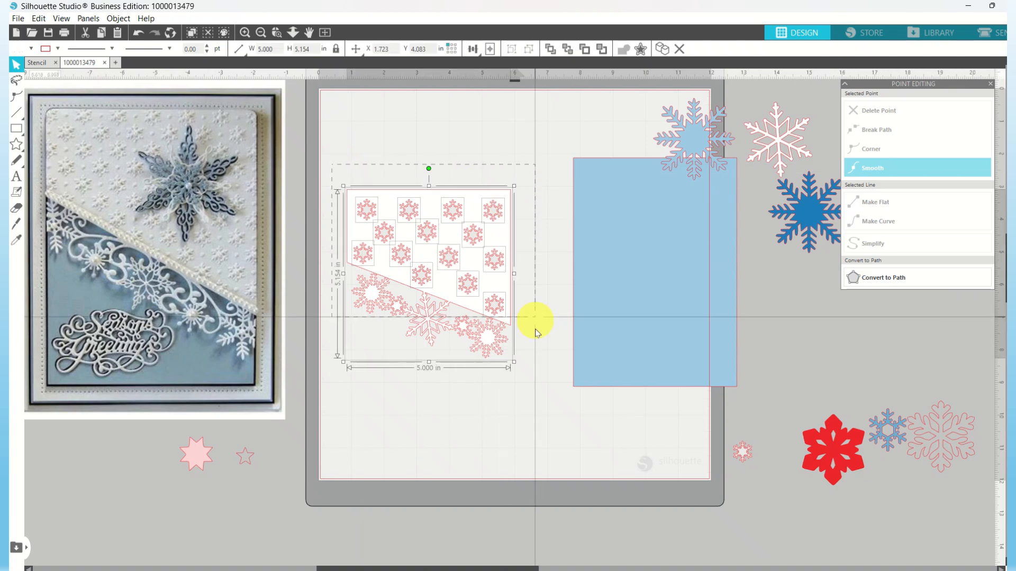
right_click(475, 275)
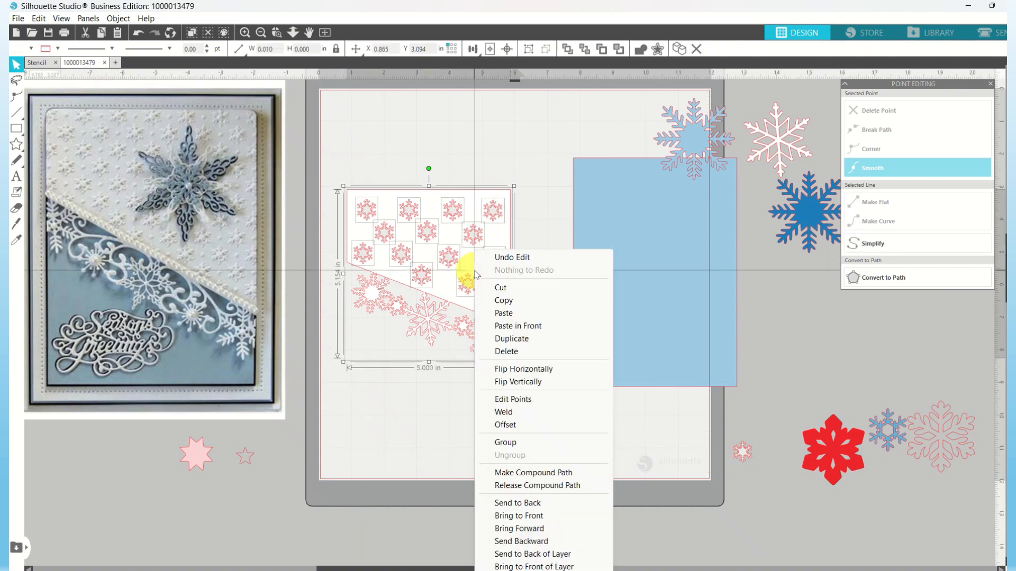
left_click(498, 473)
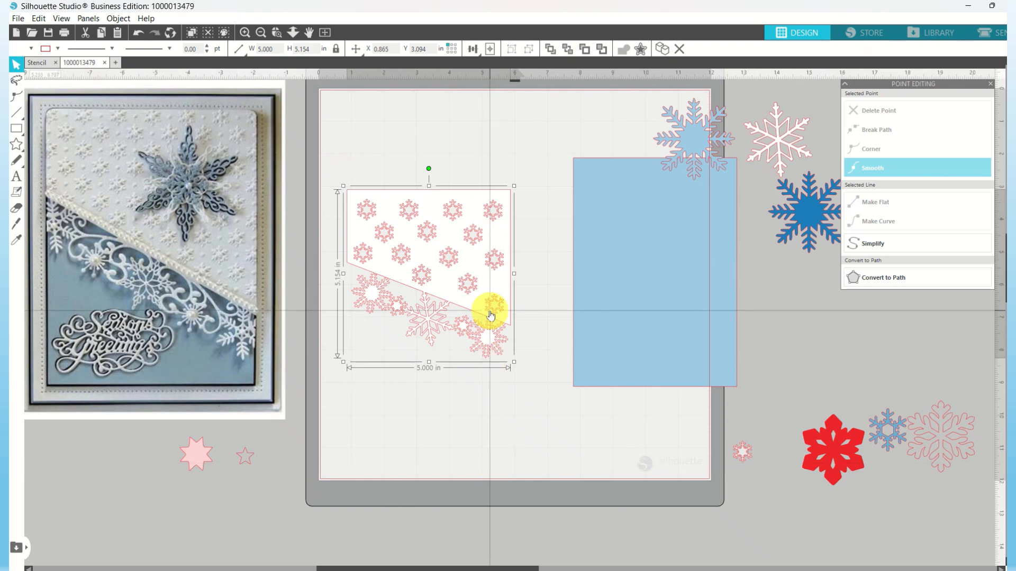
left_click_drag(490, 311, 717, 294)
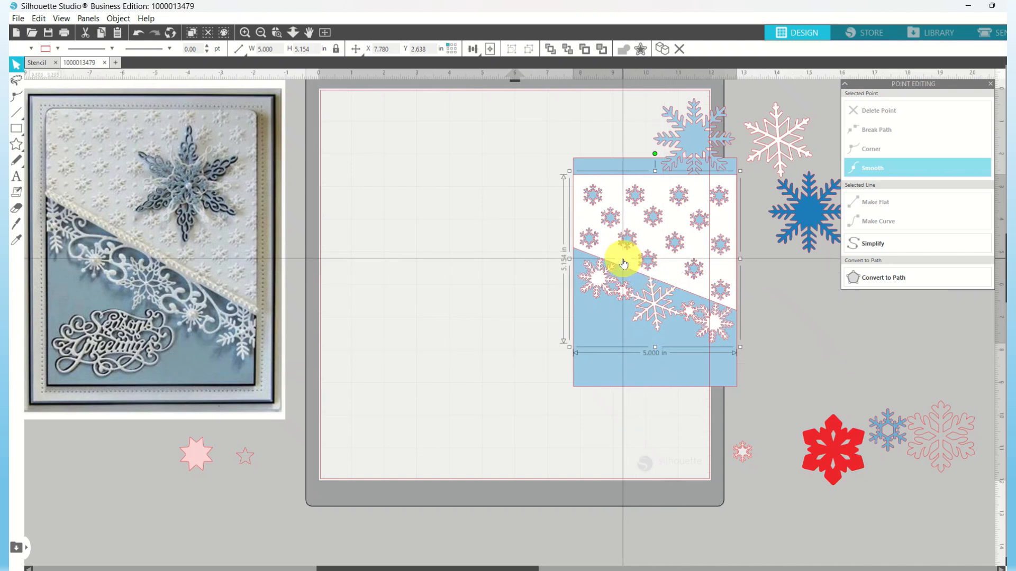
Move the white patterned panel off the mat and bring the blue rectangle fully onto it.
left_click_drag(623, 259, 833, 407)
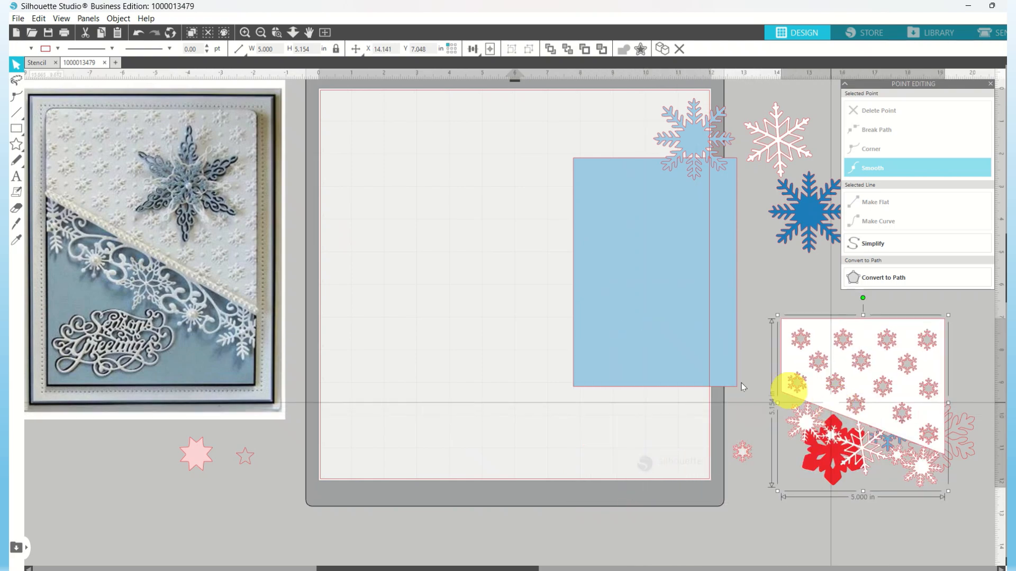
left_click(625, 345)
left_click_drag(626, 345, 436, 343)
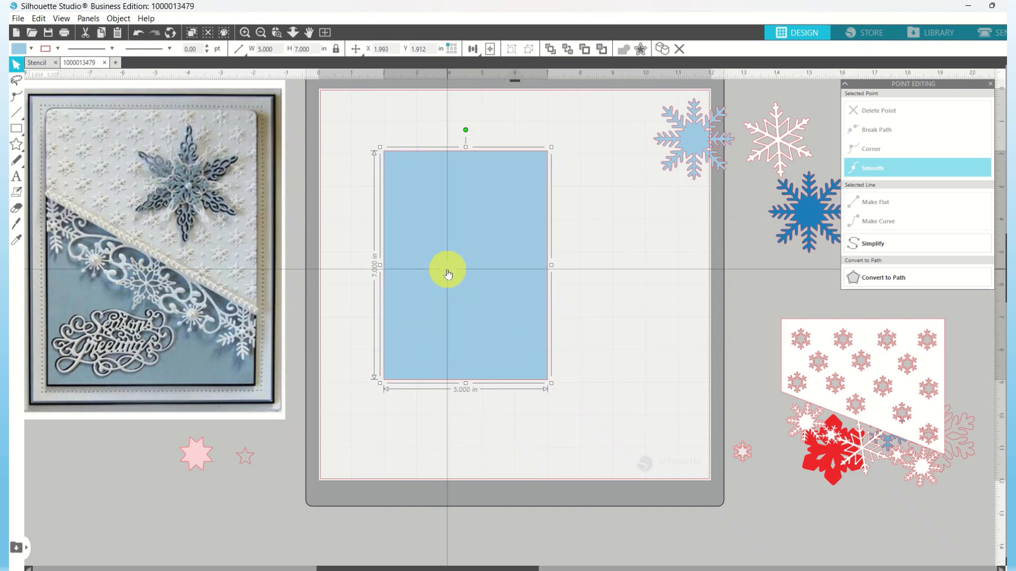
Duplicate the blue rectangle, then move one of the two rectangles and the light blue snowflake off the mat.
left_click(663, 49)
left_click_drag(491, 250, 804, 390)
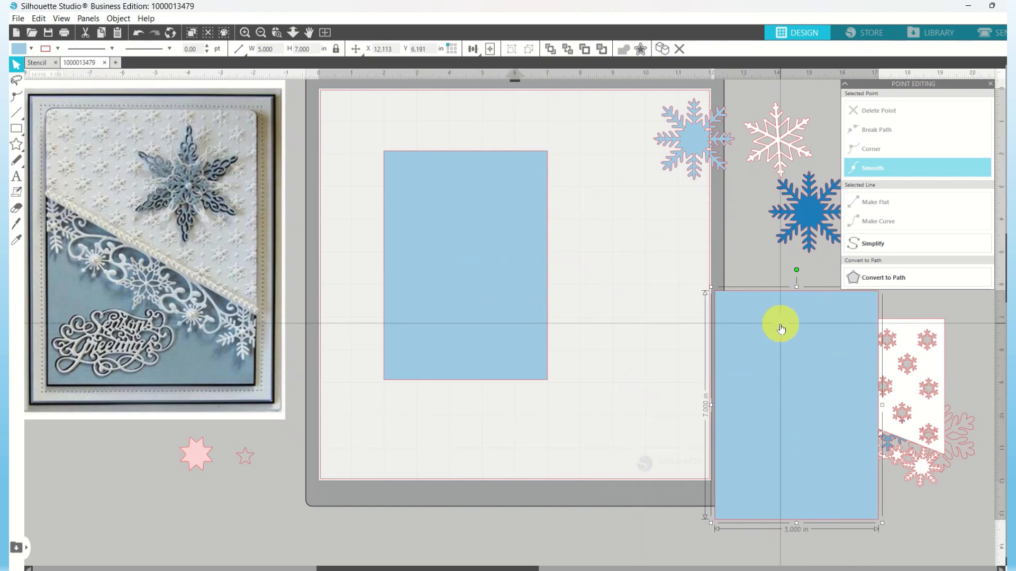
left_click_drag(733, 317, 333, 301)
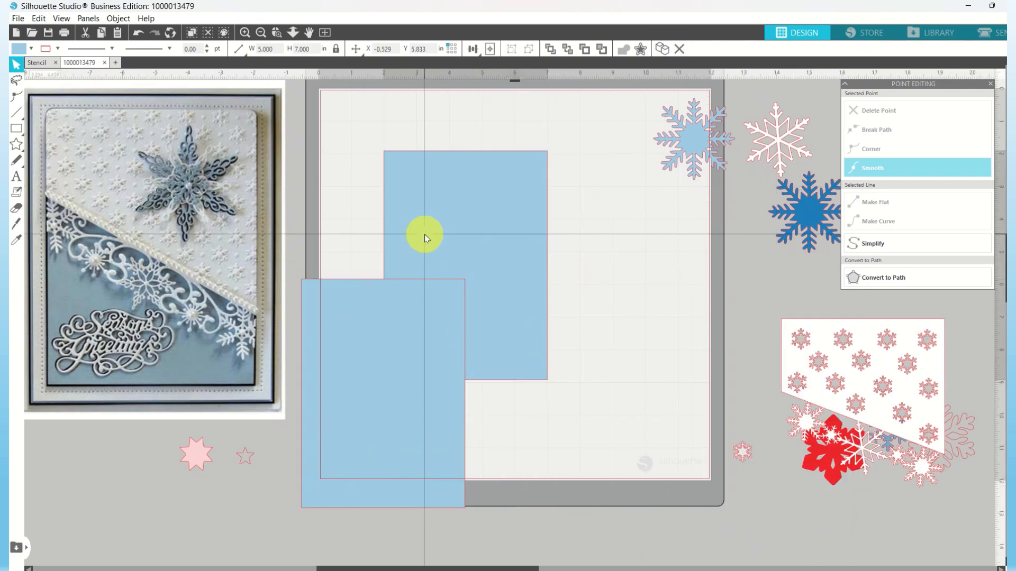
left_click_drag(424, 234, 759, 378)
left_click_drag(694, 158, 812, 141)
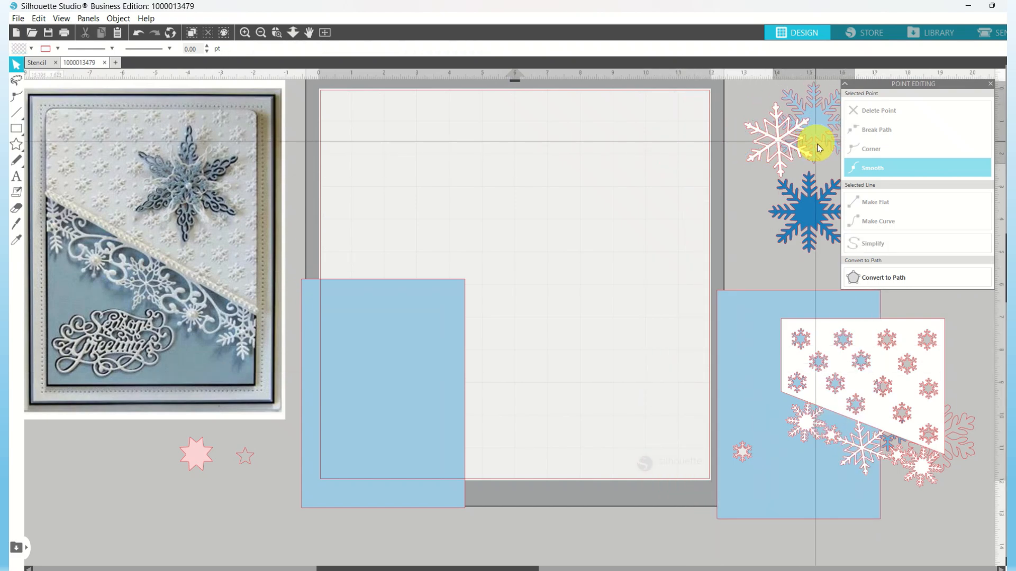
Set the remaining blue rectangle's width to 10 in, keeping its 7 in height, and position it within the mat.
left_click(410, 362)
left_click_drag(412, 362, 436, 237)
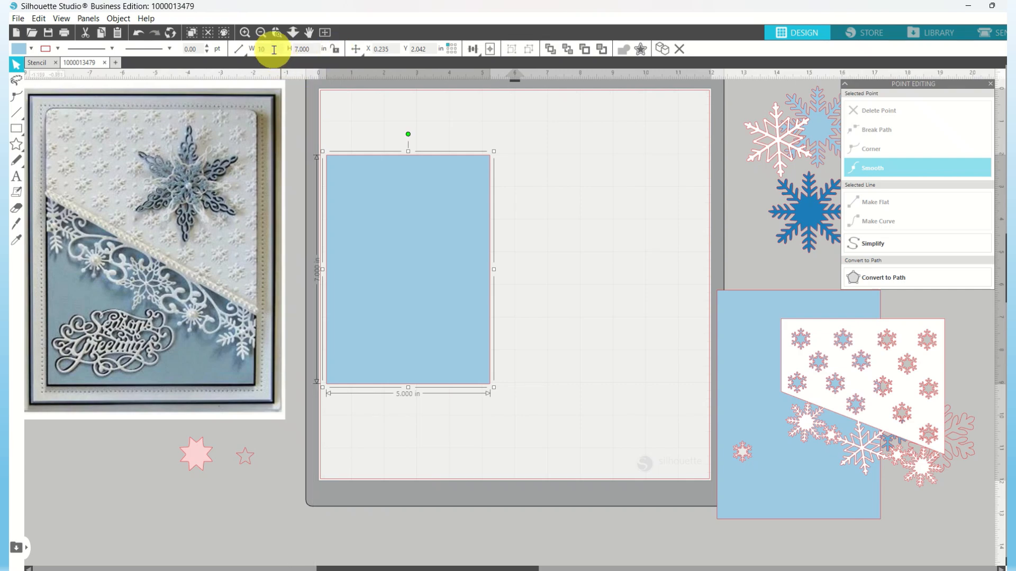
key("Return")
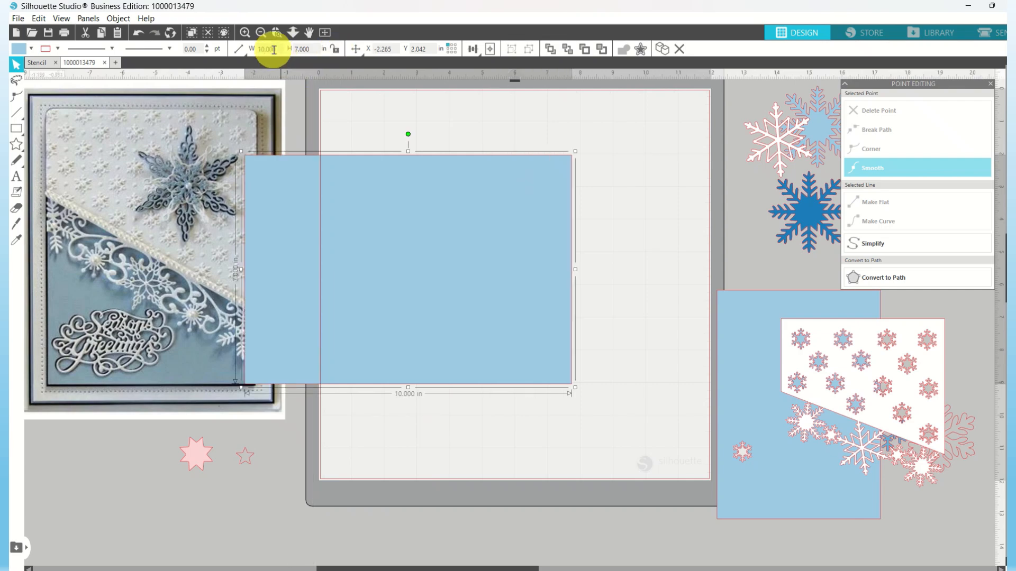
left_click_drag(365, 171, 470, 176)
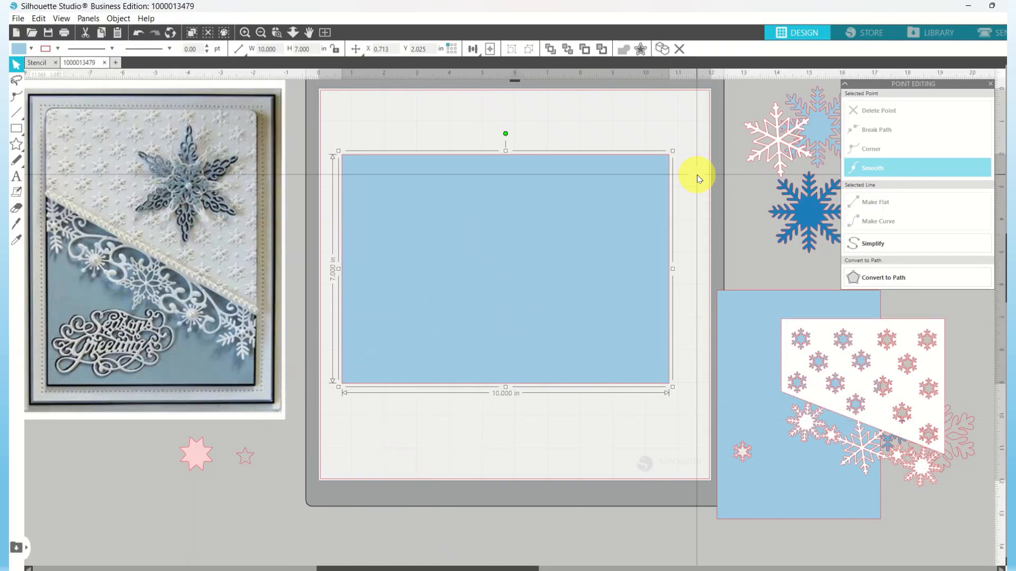
Fill the 10 by 7 in blue rectangle on the mat with white.
left_click(1012, 101)
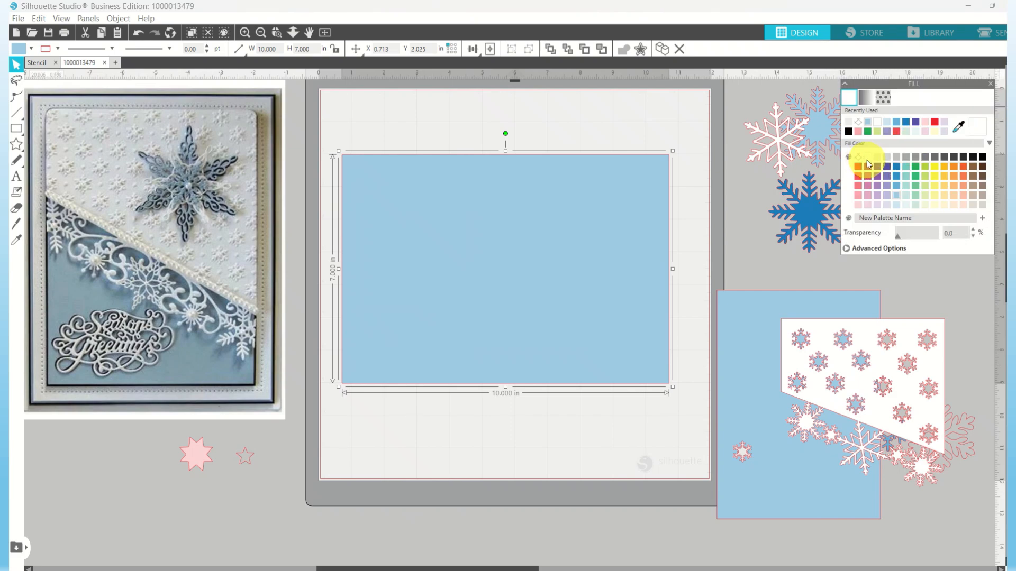
left_click(867, 159)
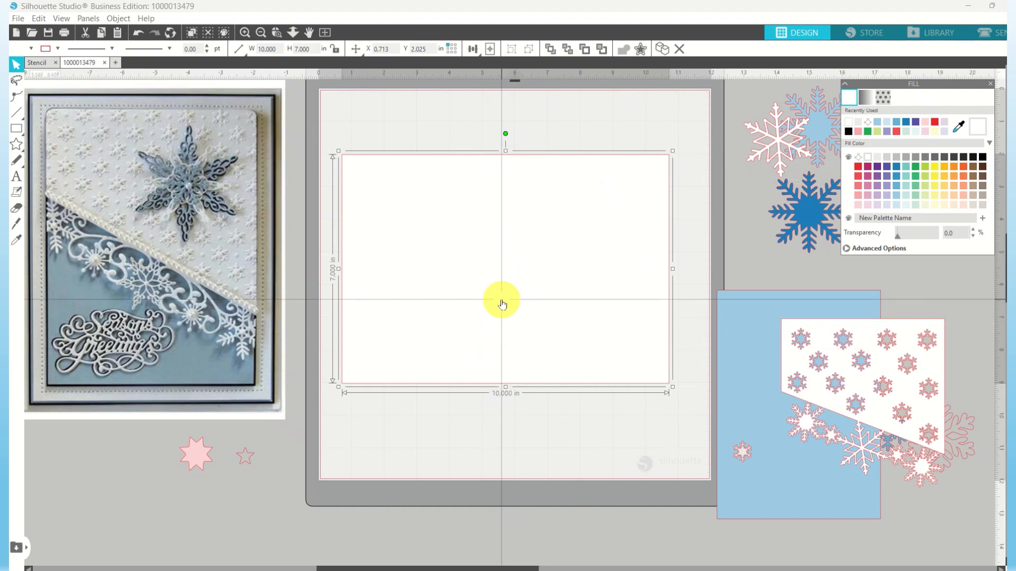
left_click(336, 129)
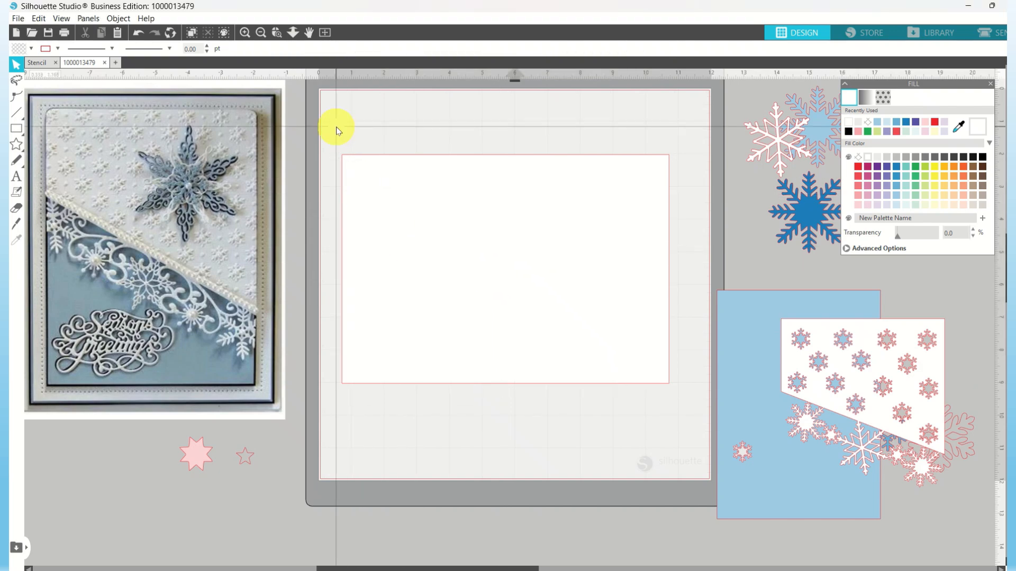
Draw a vertical fold line down the middle of the white rectangle and set its height to 7 in.
left_click(19, 114)
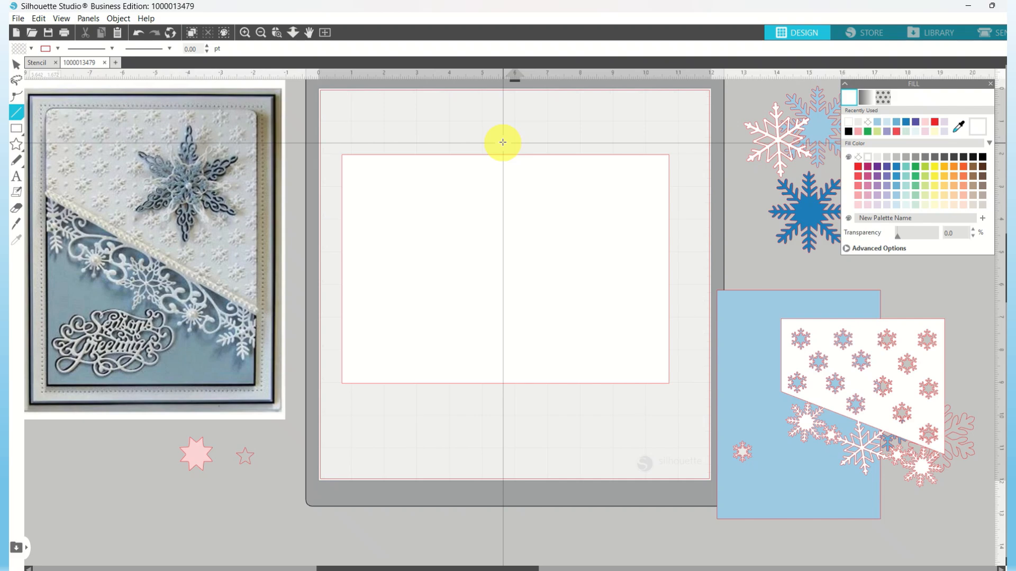
left_click_drag(502, 142, 503, 390)
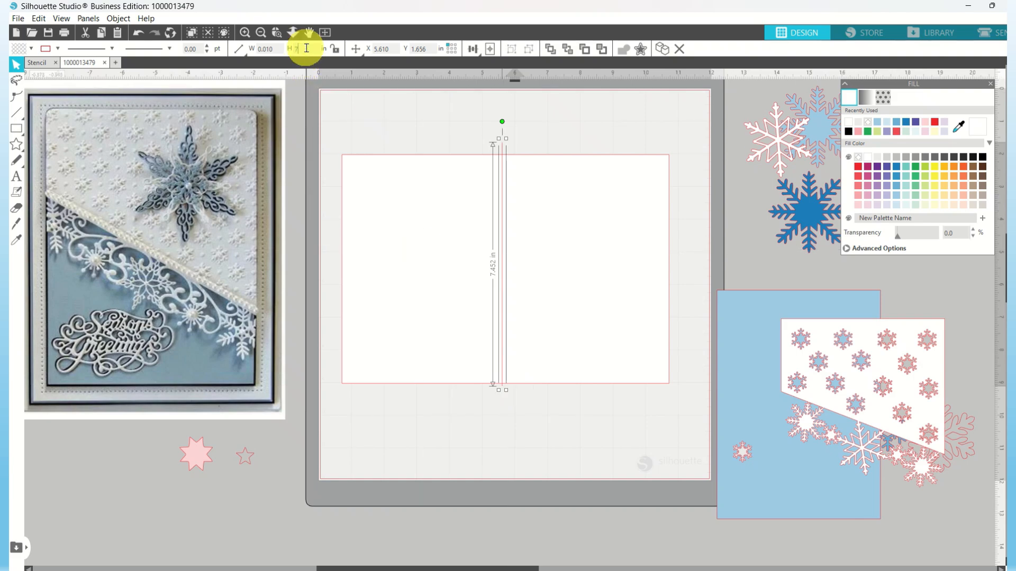
key("Return")
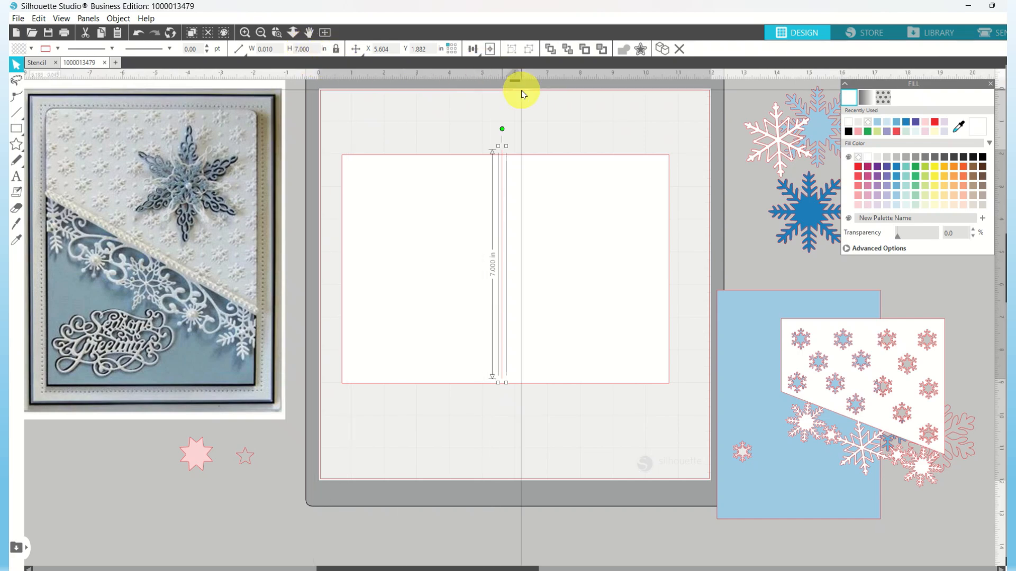
left_click(427, 138)
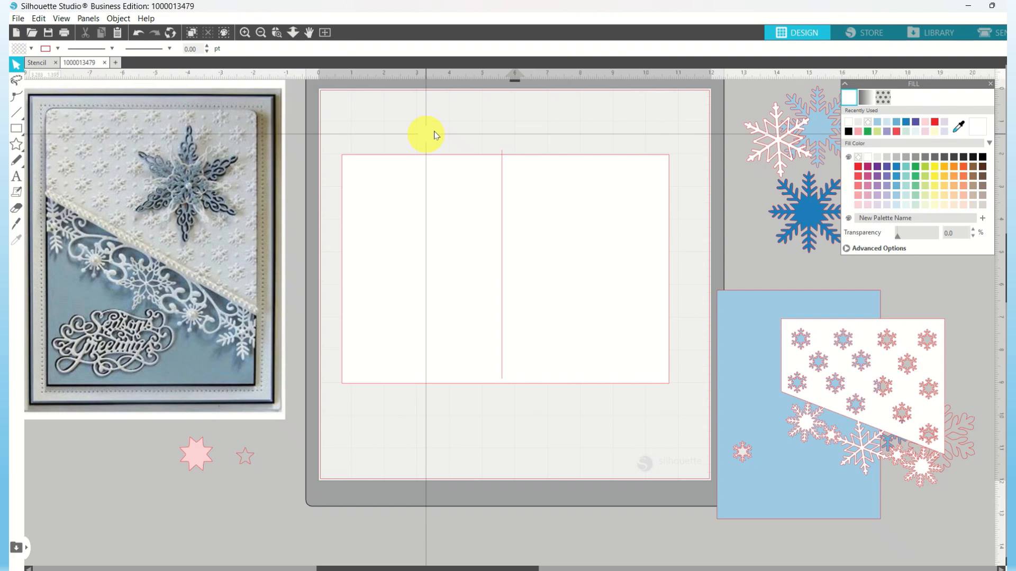
Change the line color of the vertical fold line to green.
left_click(501, 151)
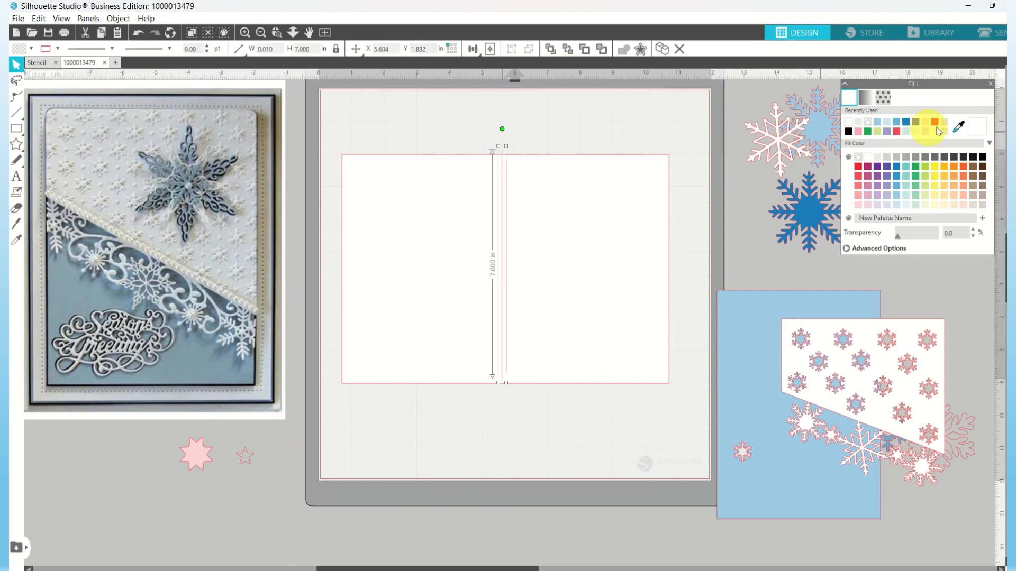
left_click(938, 132)
left_click(1013, 117)
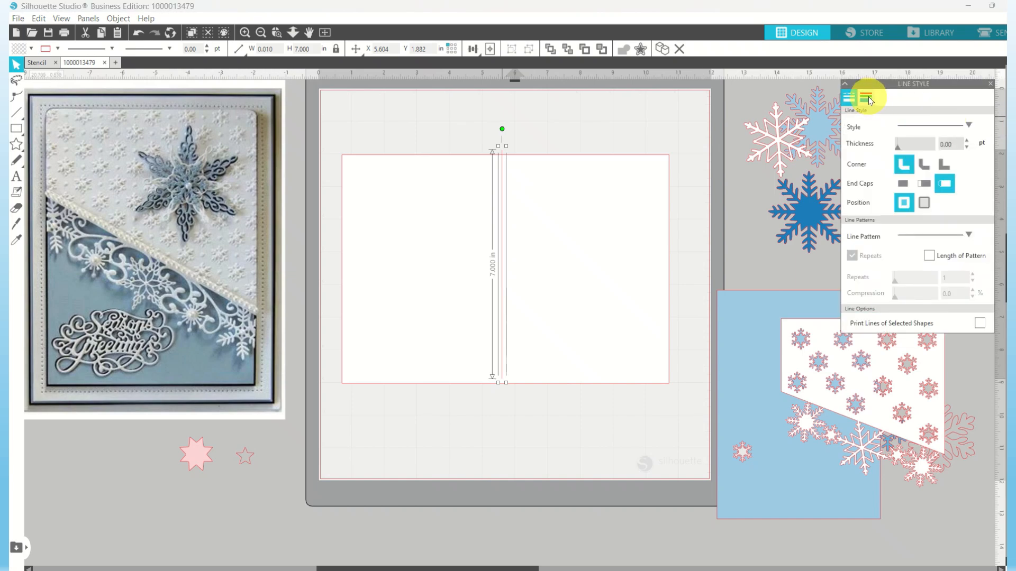
left_click(868, 99)
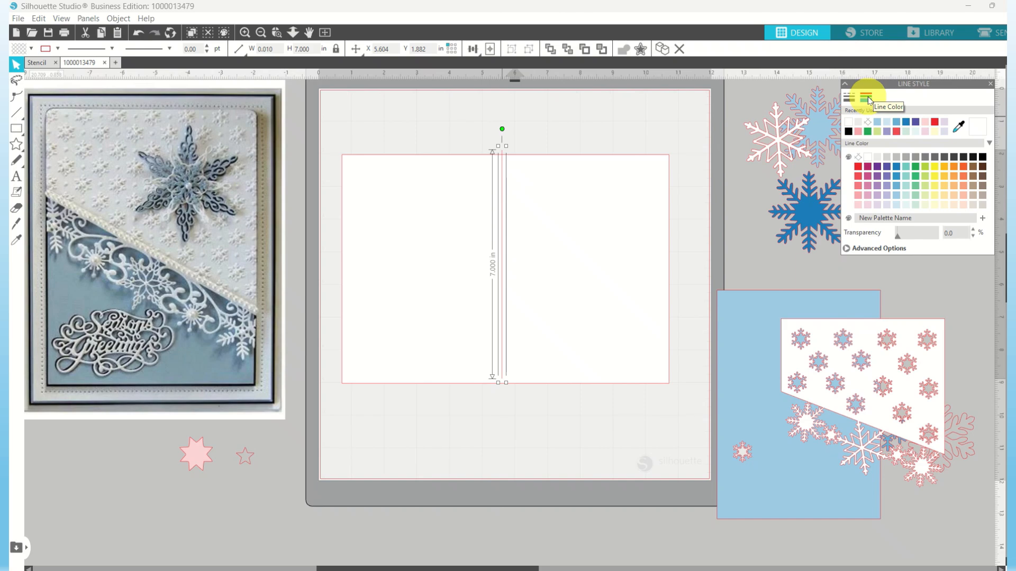
left_click(917, 167)
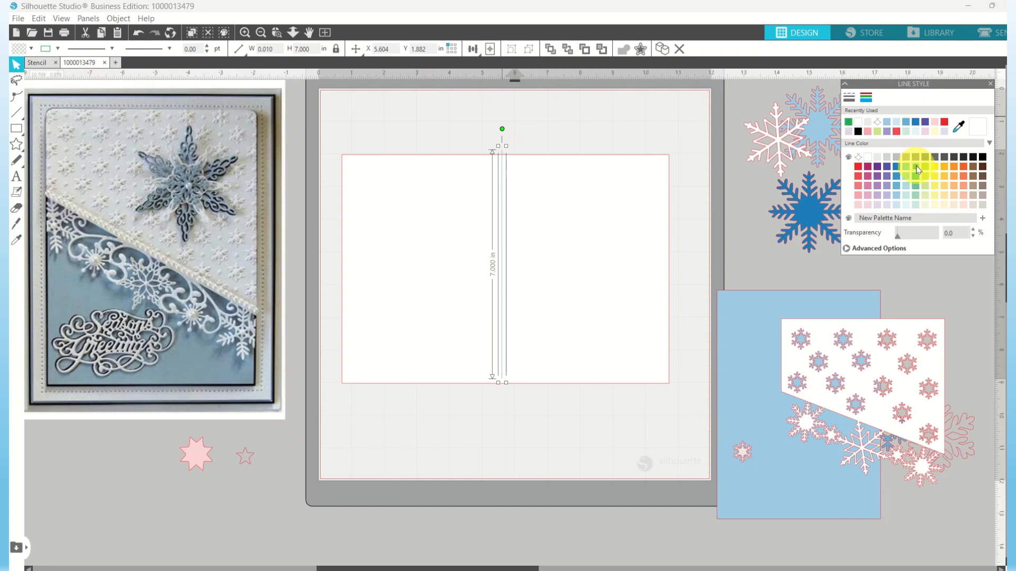
Give the green fold line a medium dashed style with a 2 pt thickness.
left_click(849, 98)
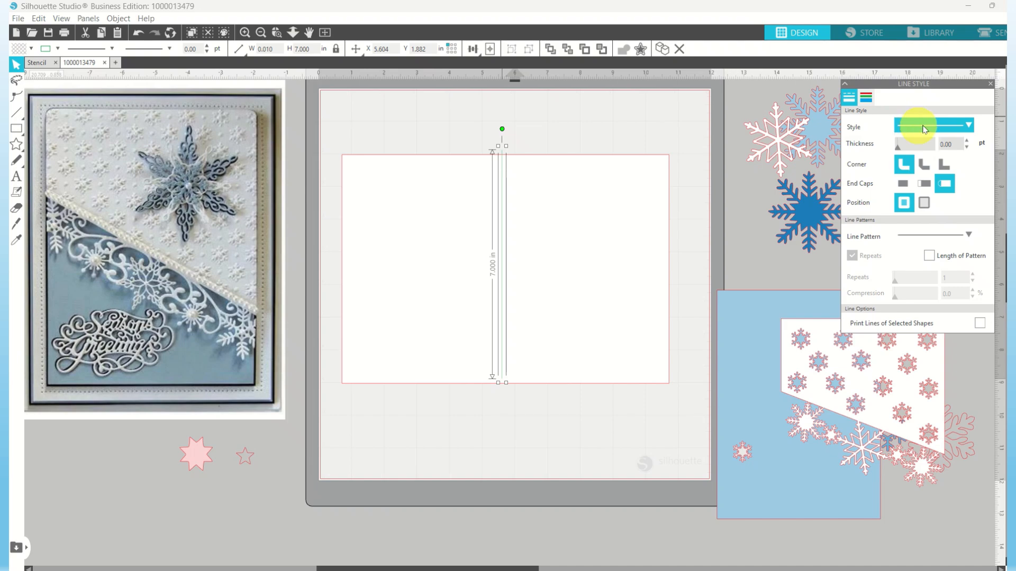
left_click(961, 128)
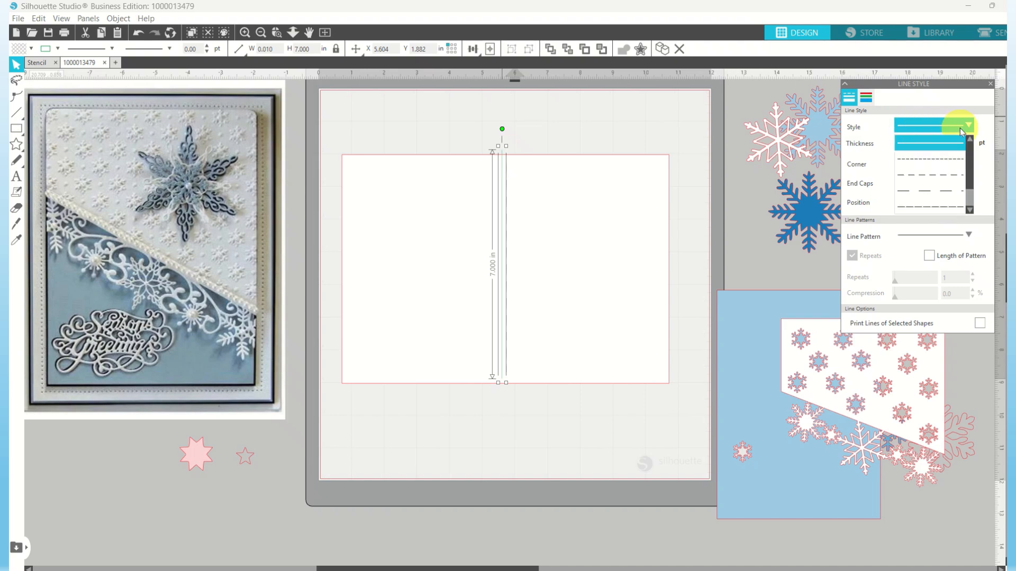
left_click(950, 176)
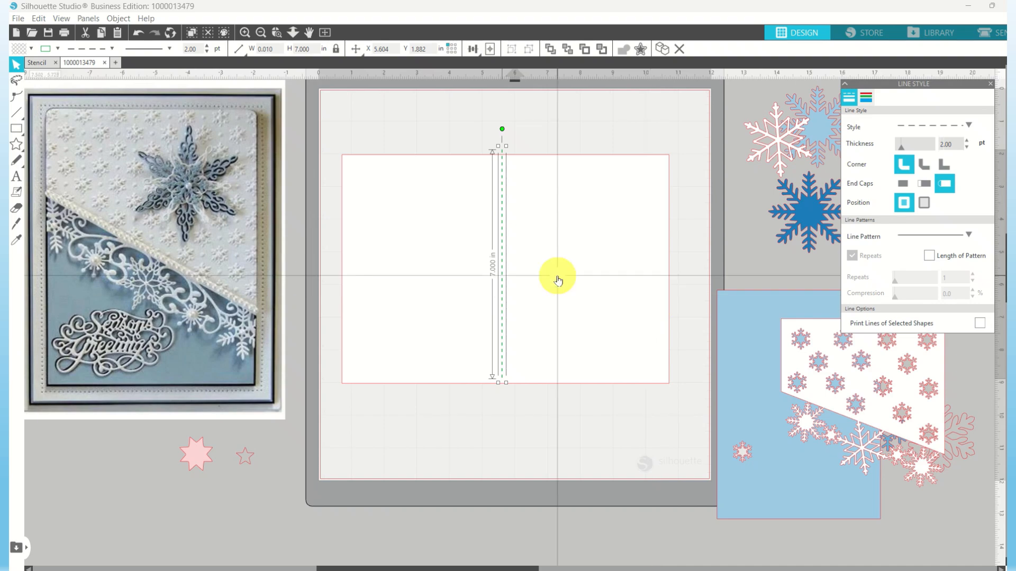
left_click(440, 139)
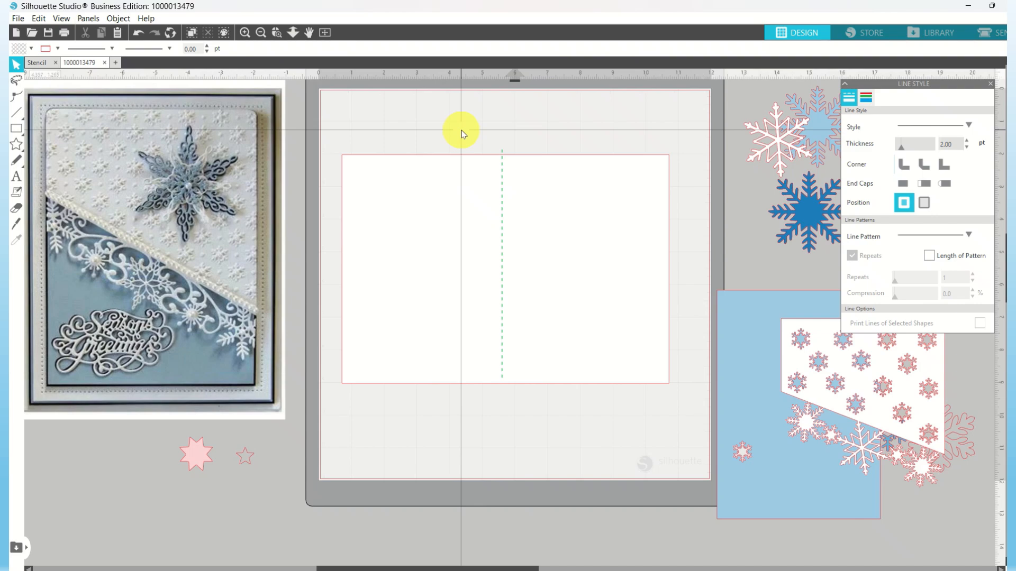
Centre-align the dashed fold line with the white rectangle and bring up the editing options for both shapes.
left_click(516, 205)
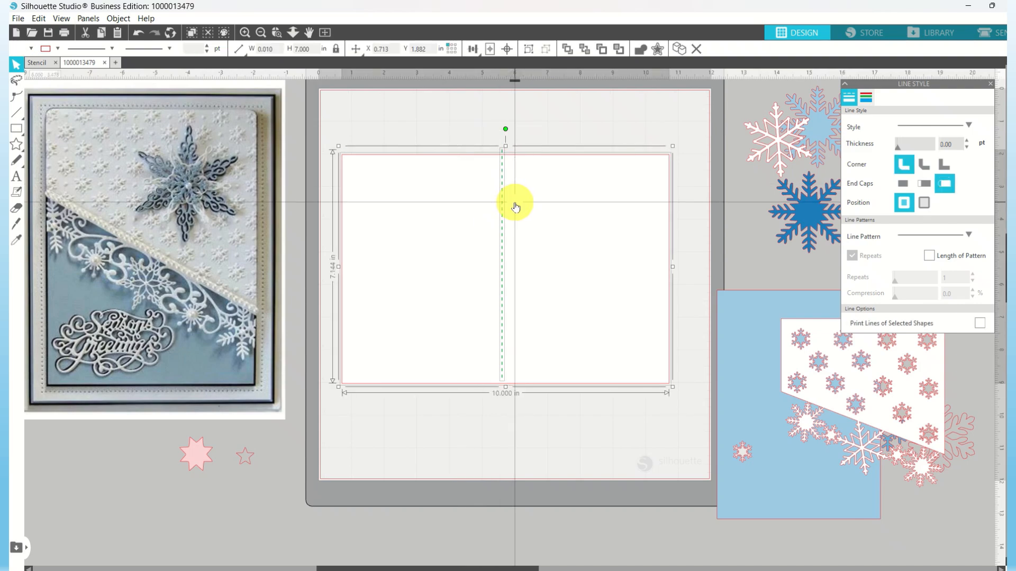
left_click(509, 49)
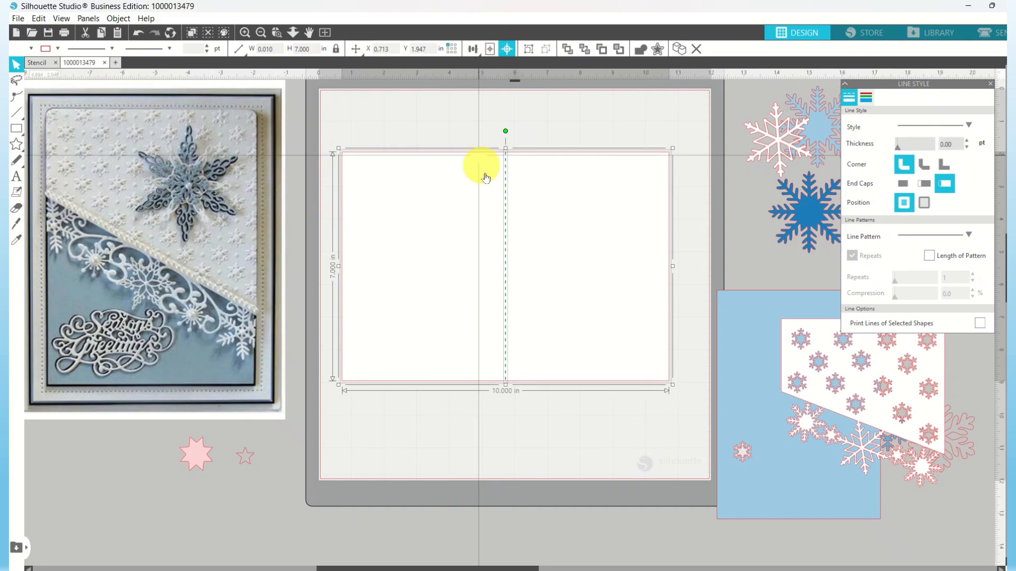
right_click(517, 207)
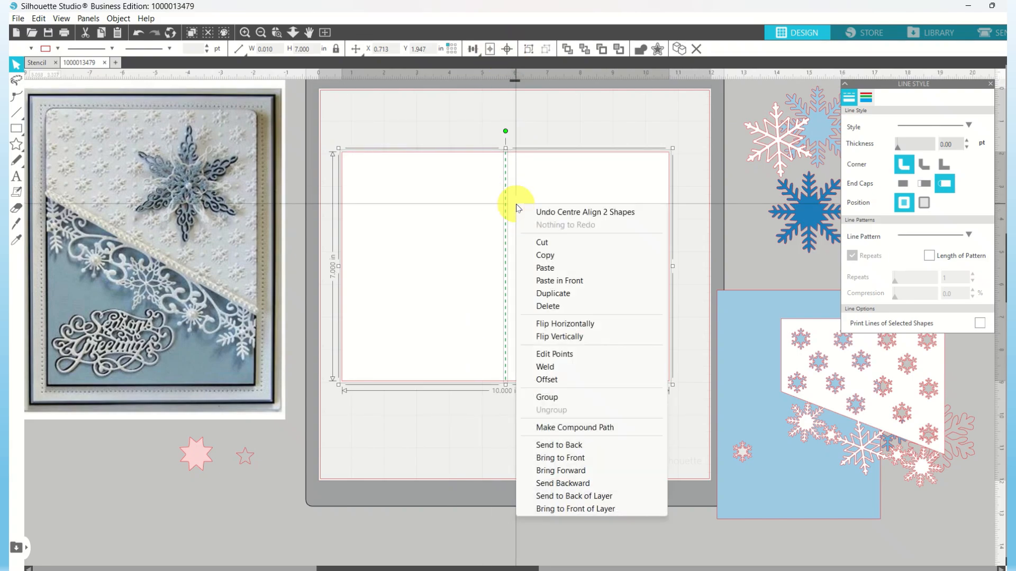
Group the card base with its centre fold line, and place the blue rectangle in front, over the card's right half.
left_click(546, 397)
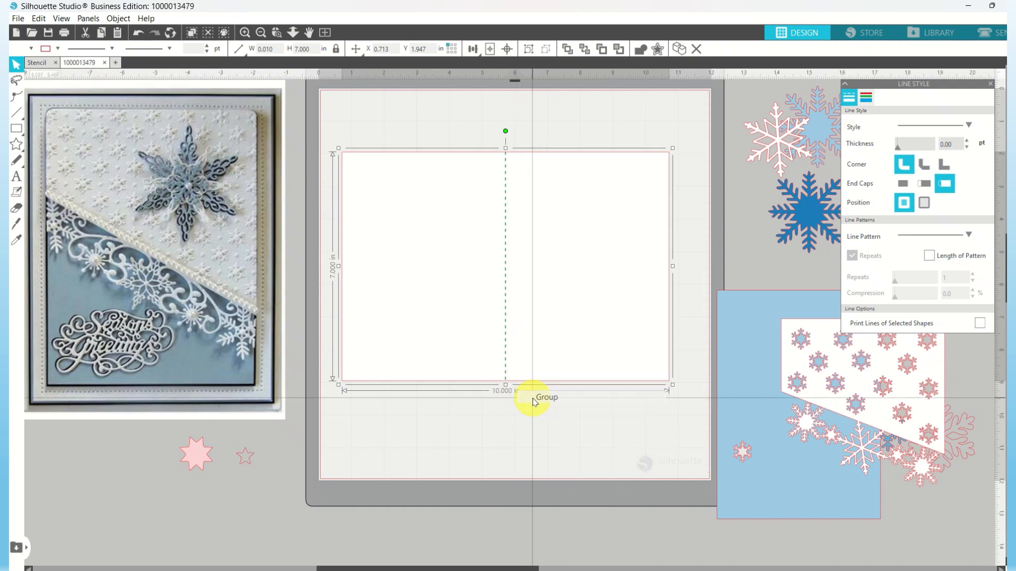
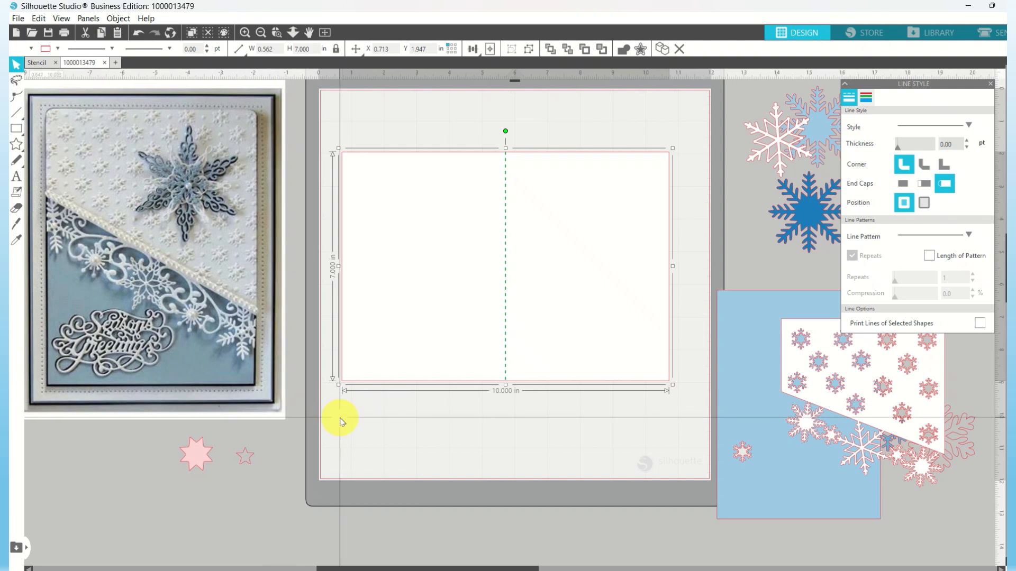
left_click(739, 390)
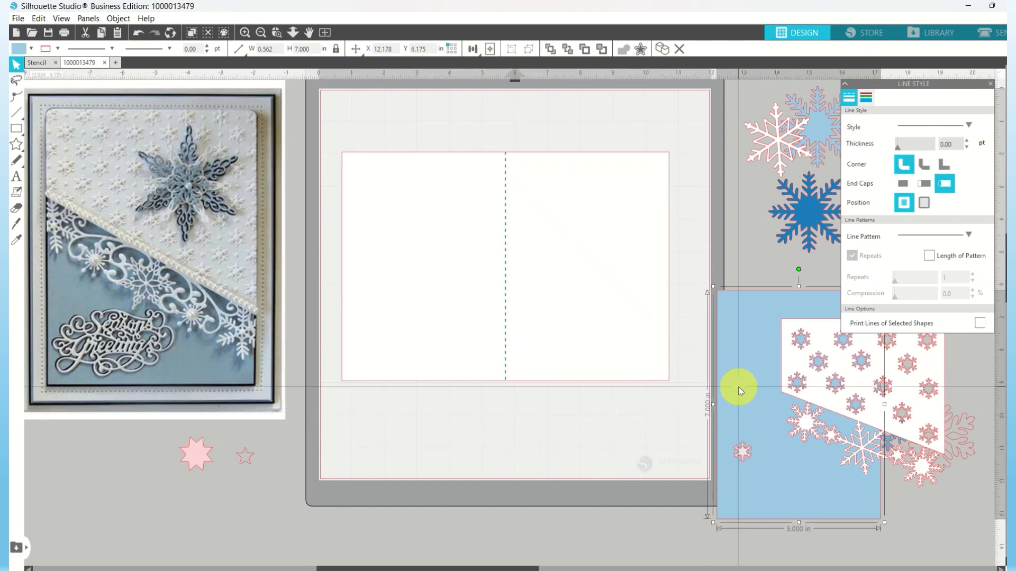
left_click_drag(738, 391, 557, 315)
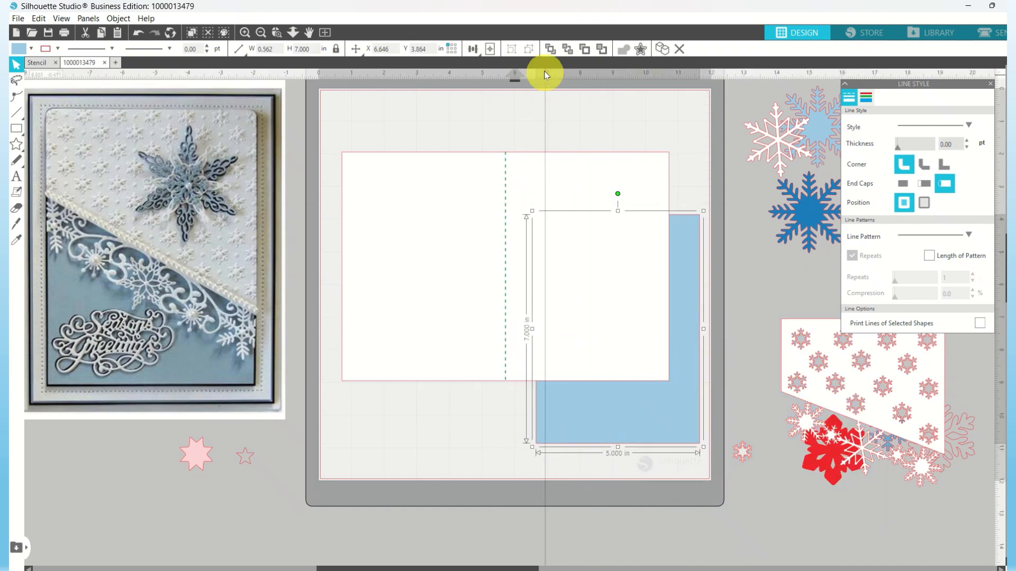
left_click(554, 49)
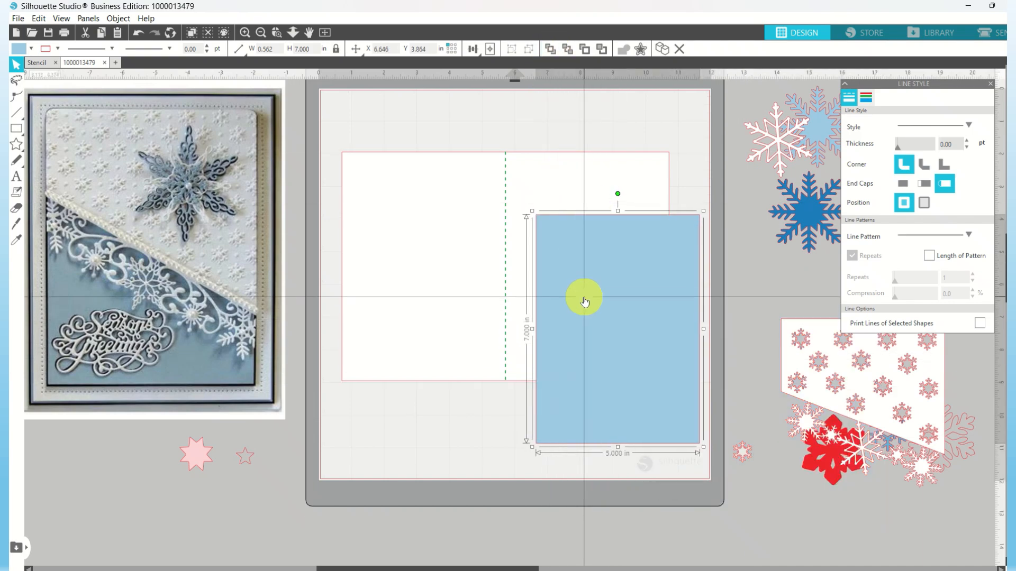
left_click_drag(584, 300, 572, 210)
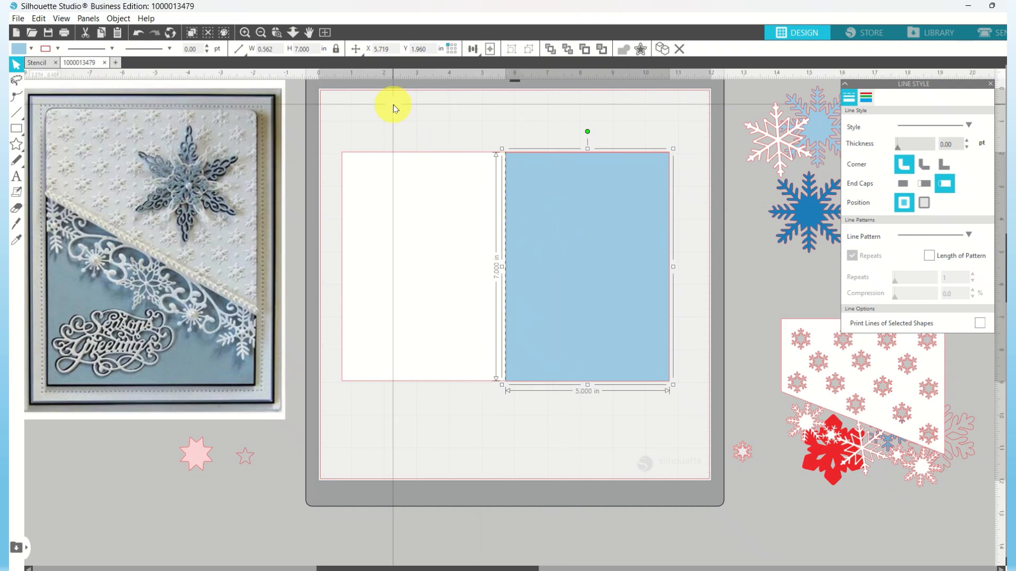
Resize the blue rectangle to 4.75 in wide and 6.89 in high without keeping its proportions.
double_click(311, 49)
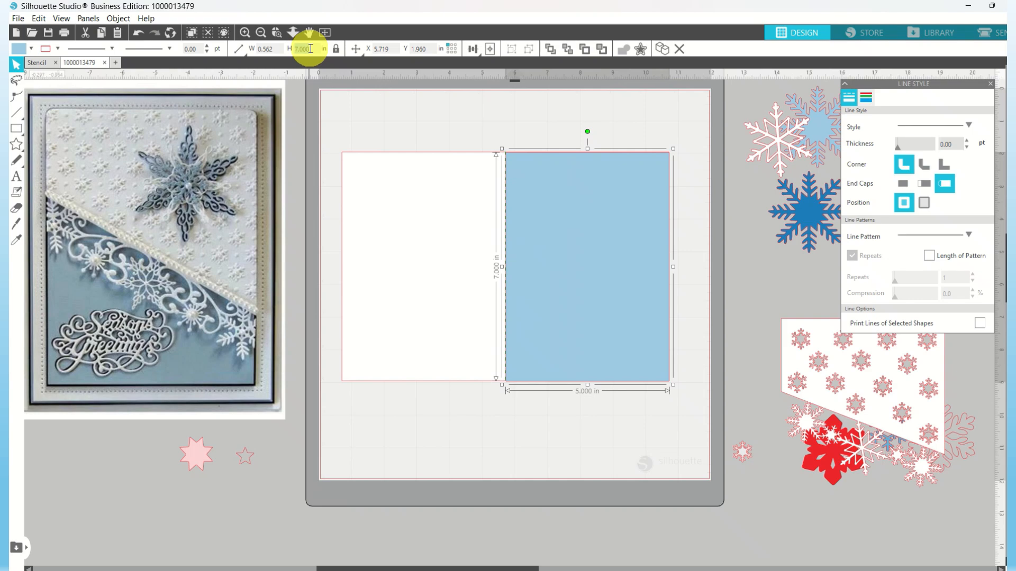
type("6.89")
key("Return")
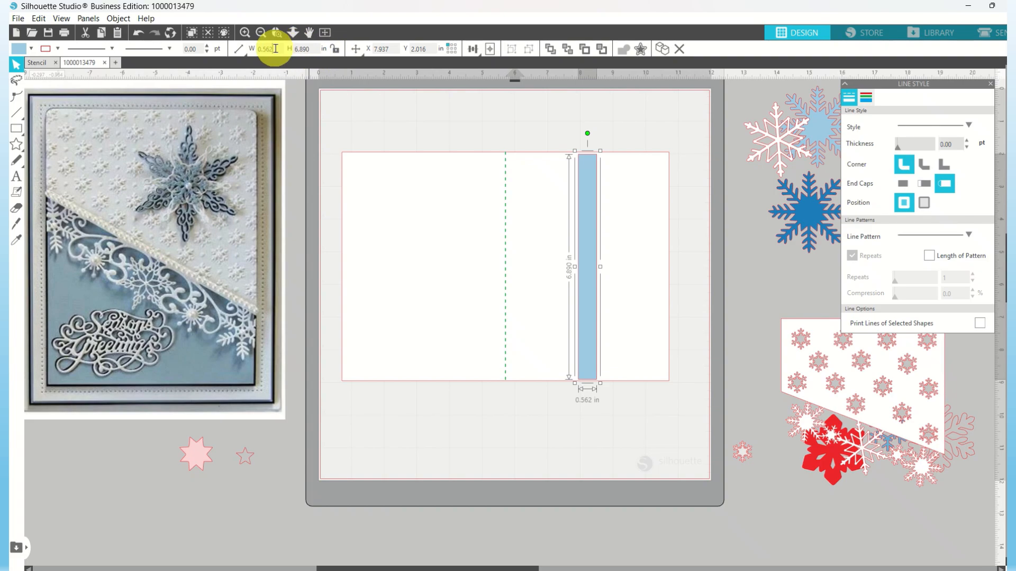
left_click(275, 49)
type("4.75")
key("Return")
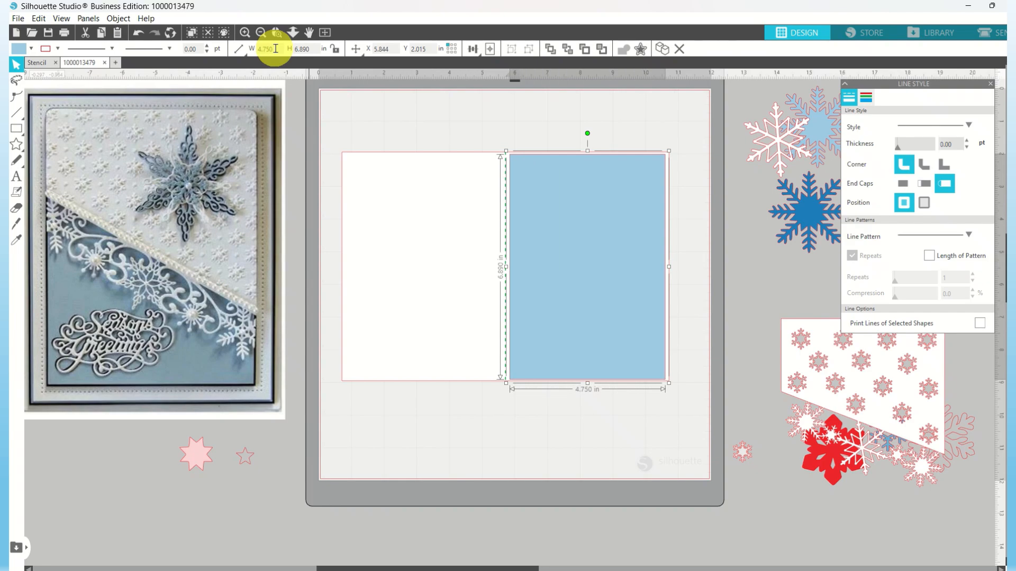
left_click(304, 179)
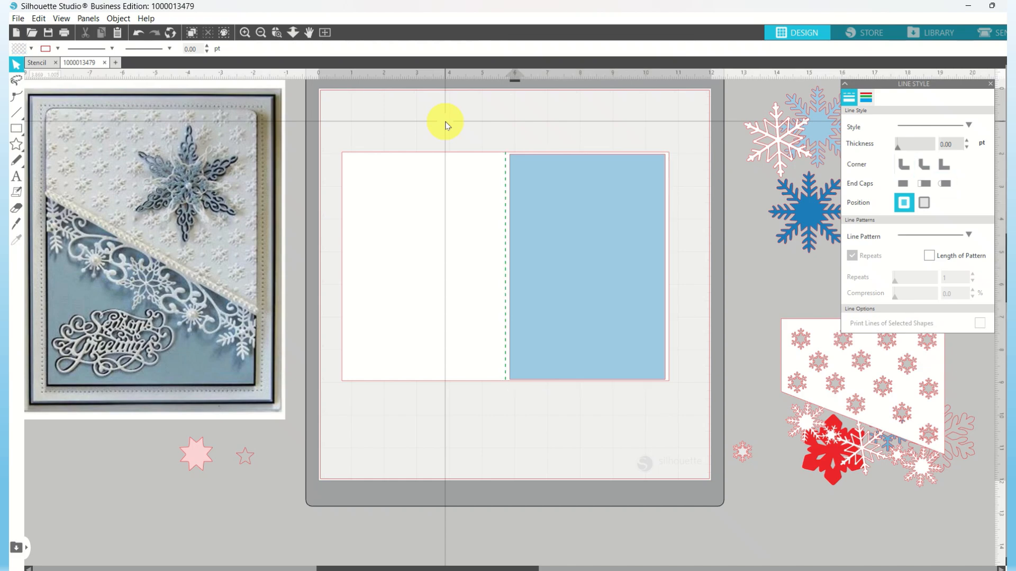
Move the snowflake-patterned diagonal panel slightly down and to the left in the area beside the mat.
left_click(567, 250)
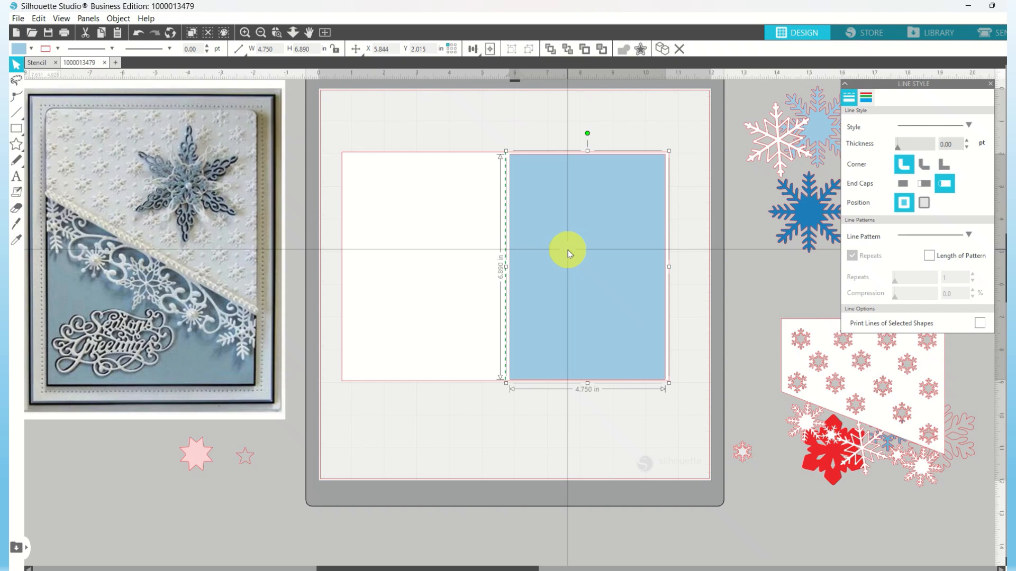
left_click(708, 320)
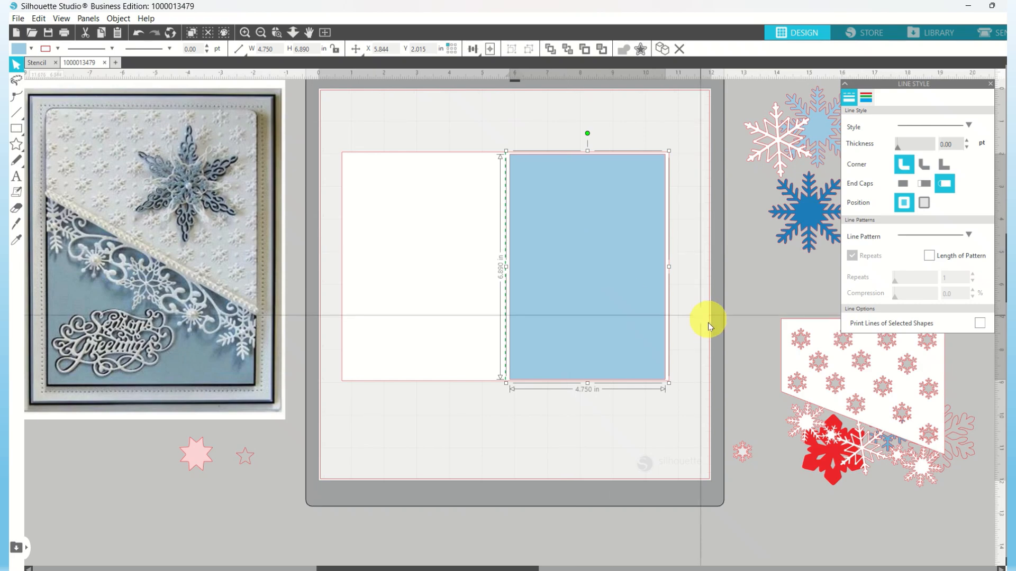
left_click_drag(836, 397, 824, 417)
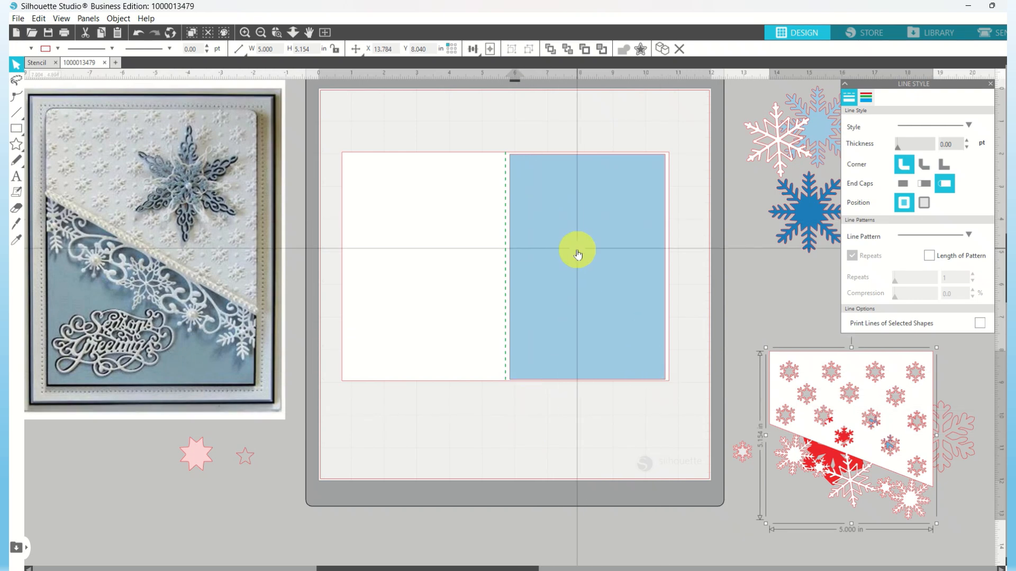
double_click(312, 46)
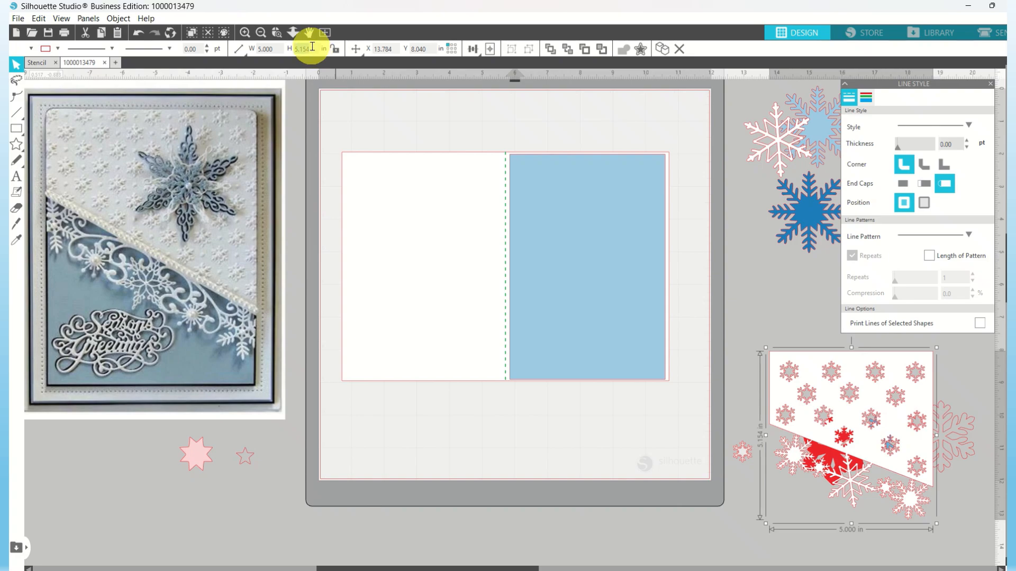
type("7")
left_click(421, 102)
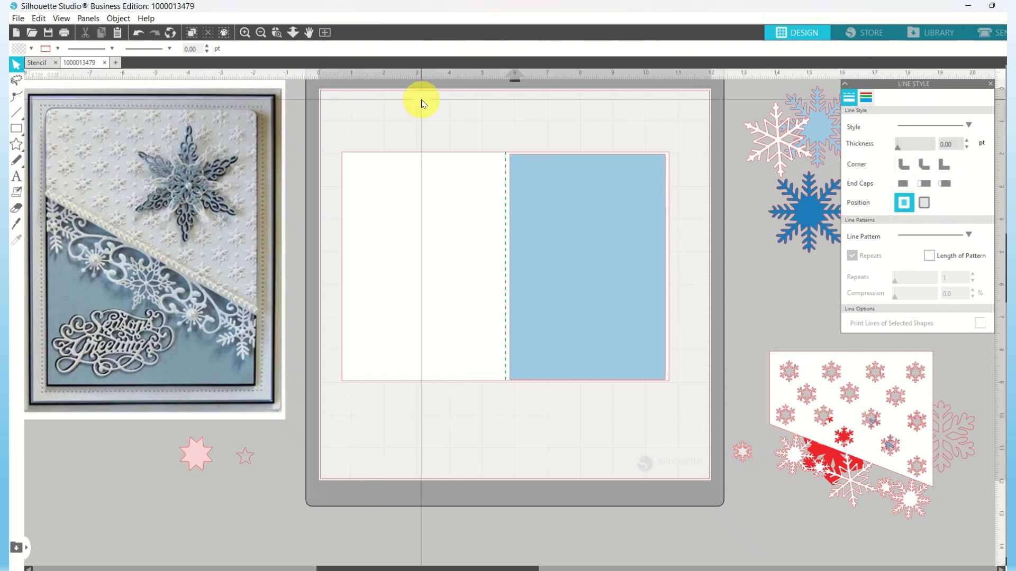
Set the height of the blue rectangle on the card's right half to 6.75 in.
left_click(573, 210)
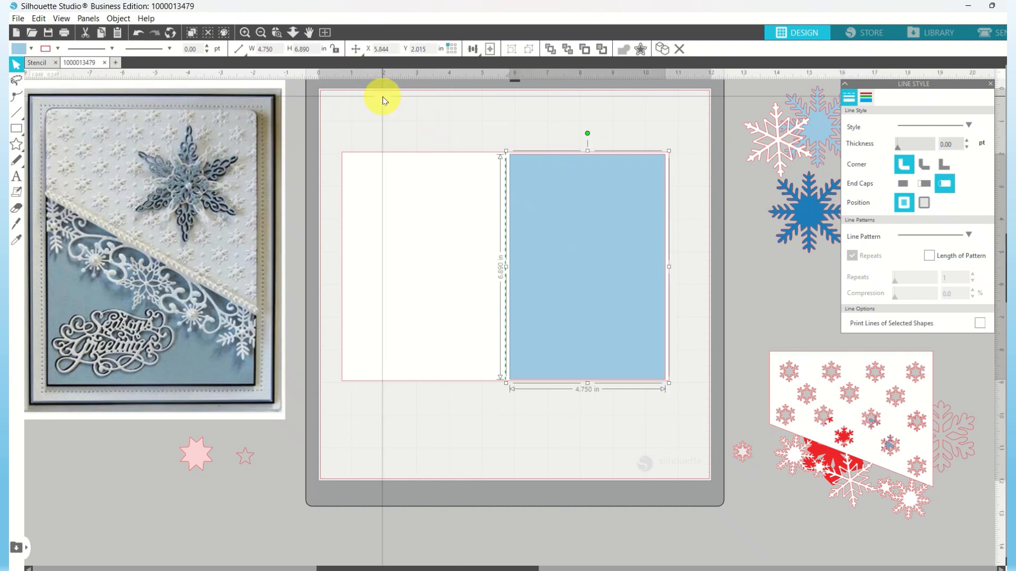
double_click(308, 50)
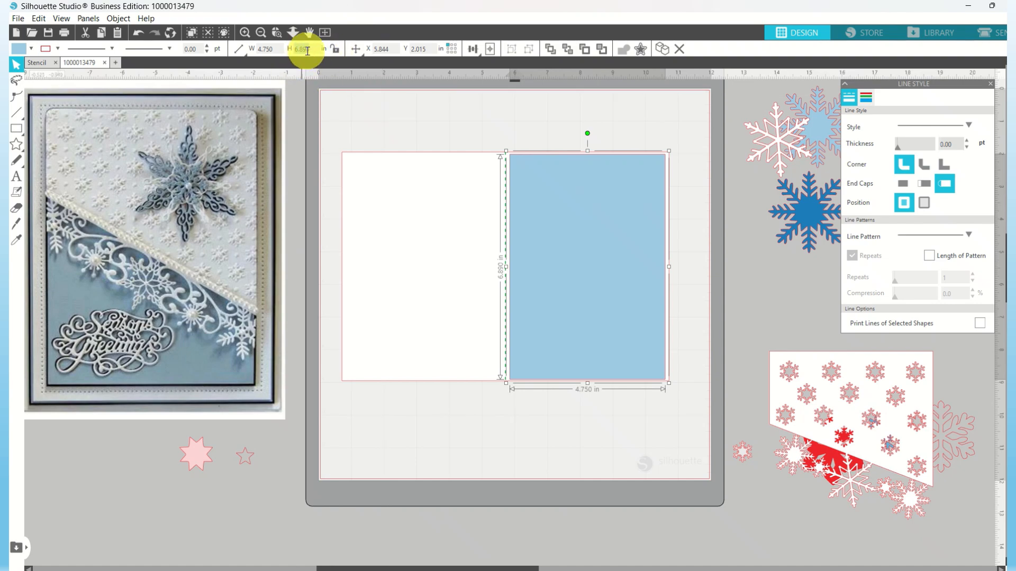
type("6.75")
key("Return")
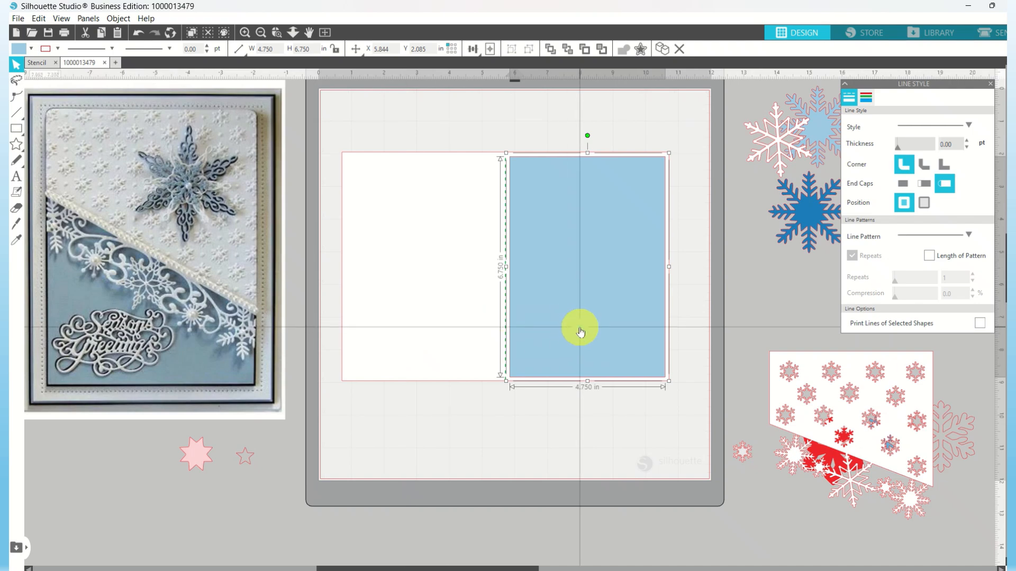
Duplicate the blue rectangle and move the copy off the mat, over the snowflake-patterned panel.
left_click(663, 49)
left_click(597, 267)
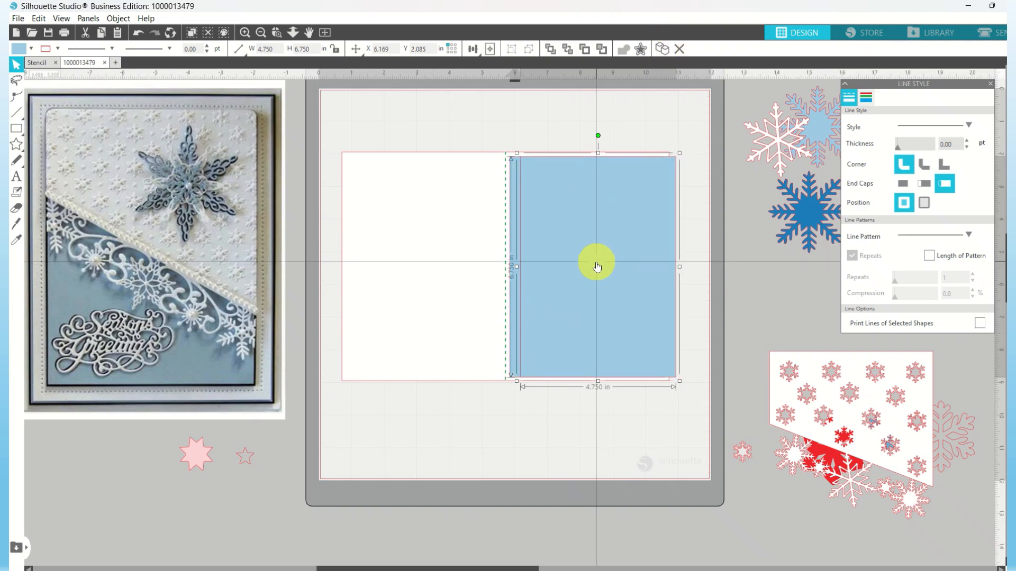
left_click_drag(597, 263, 883, 403)
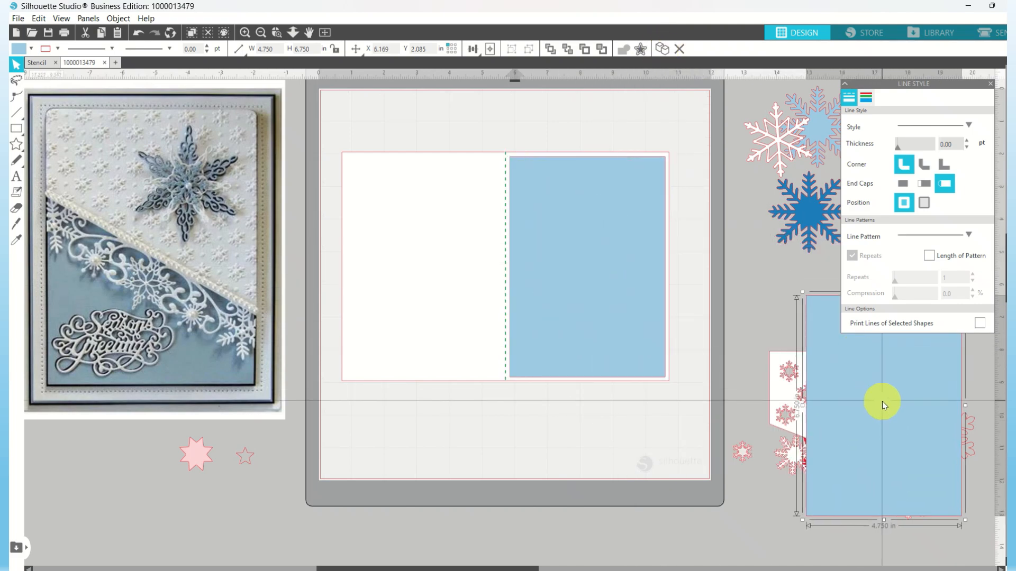
Fill the rectangle on the card's right half with white.
left_click(583, 315)
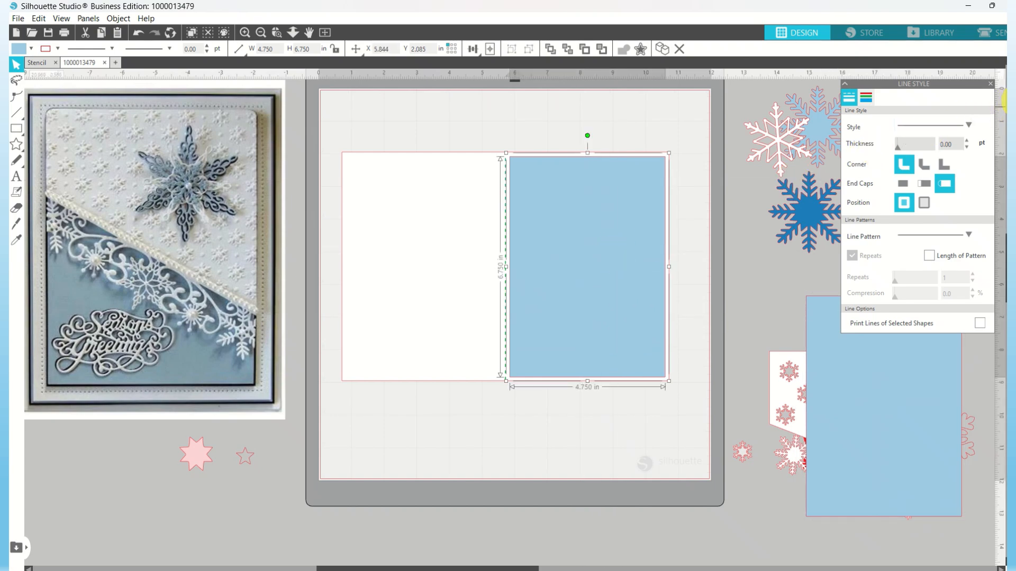
left_click(1002, 108)
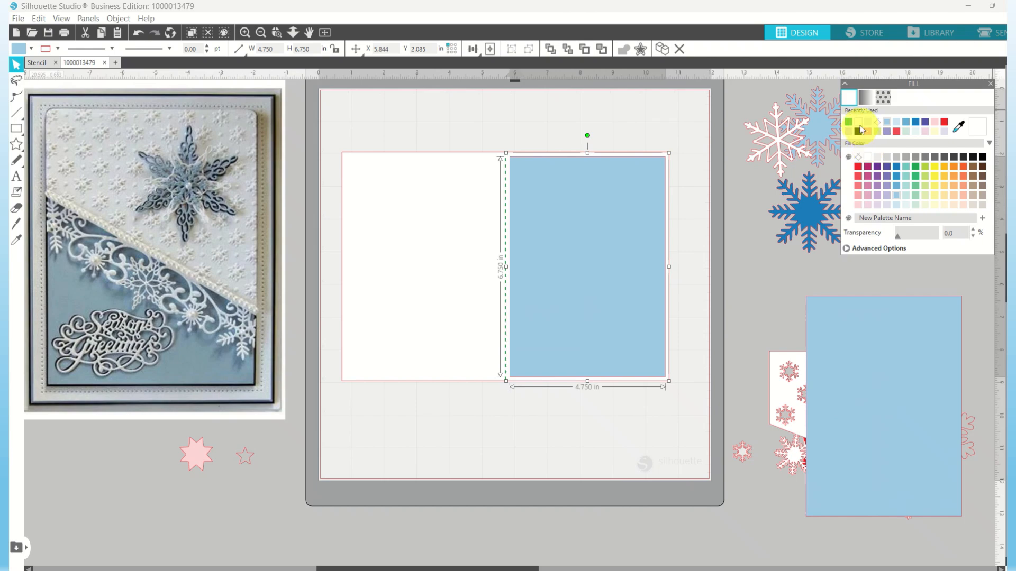
left_click(868, 157)
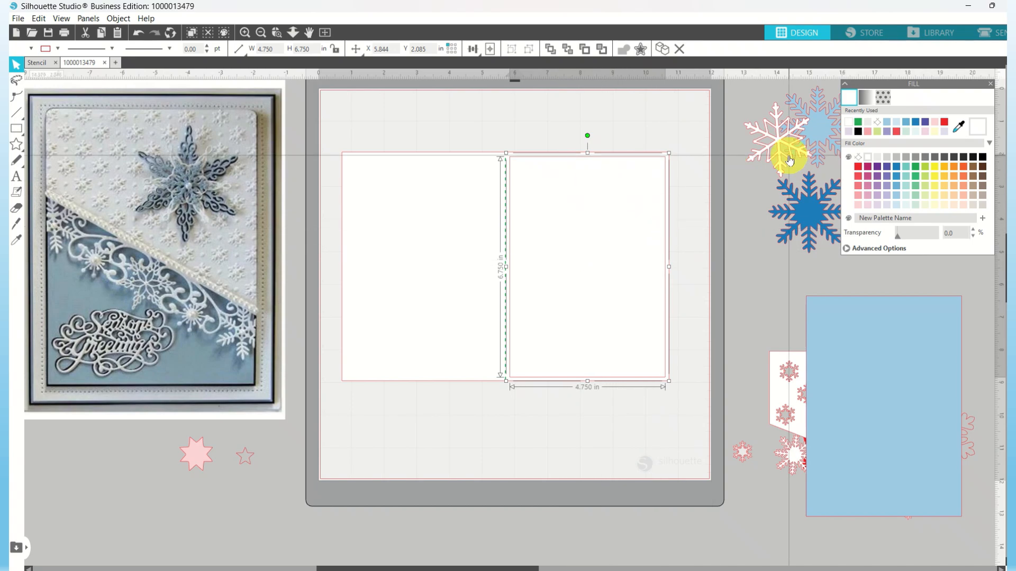
Give the white inner rectangle a dashed outline, trying the finest dash before settling on the next longer dash style.
left_click(1013, 121)
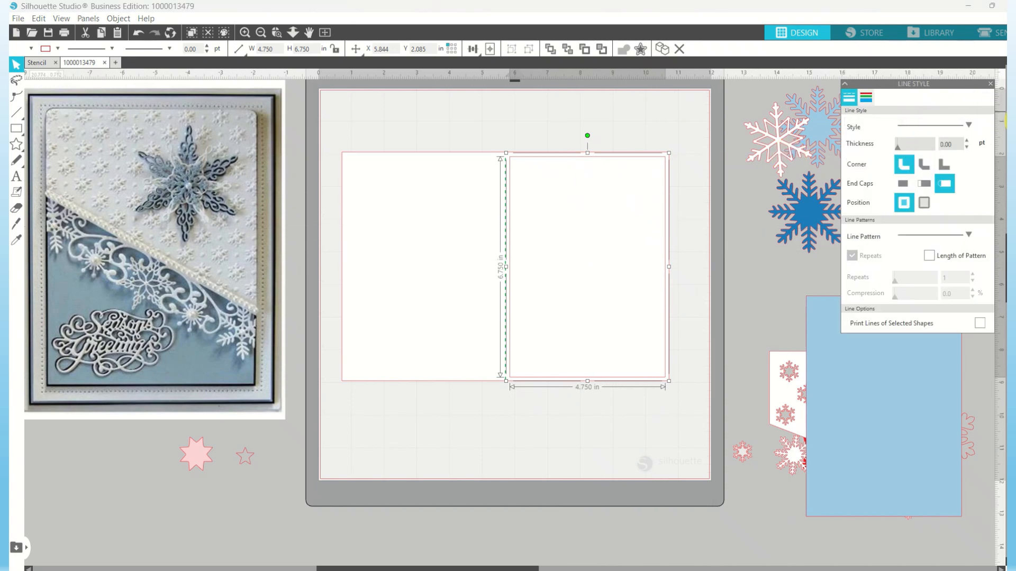
left_click(970, 126)
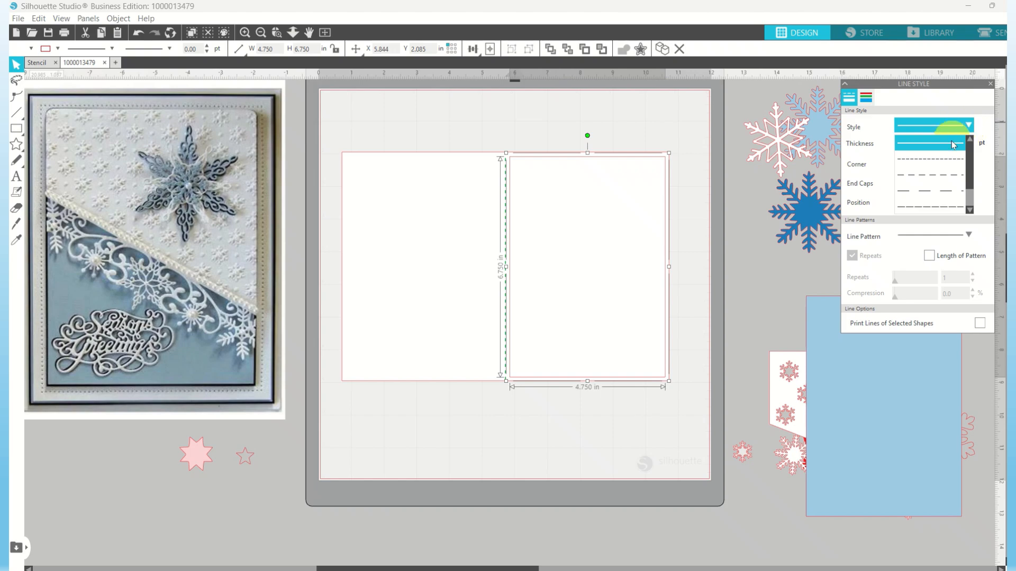
left_click(951, 180)
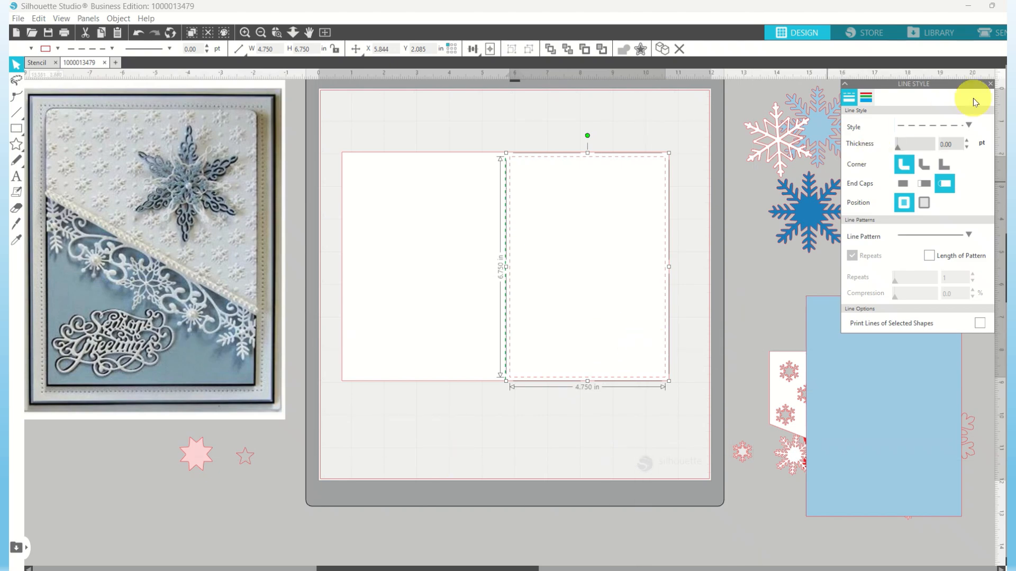
left_click(969, 126)
left_click(954, 158)
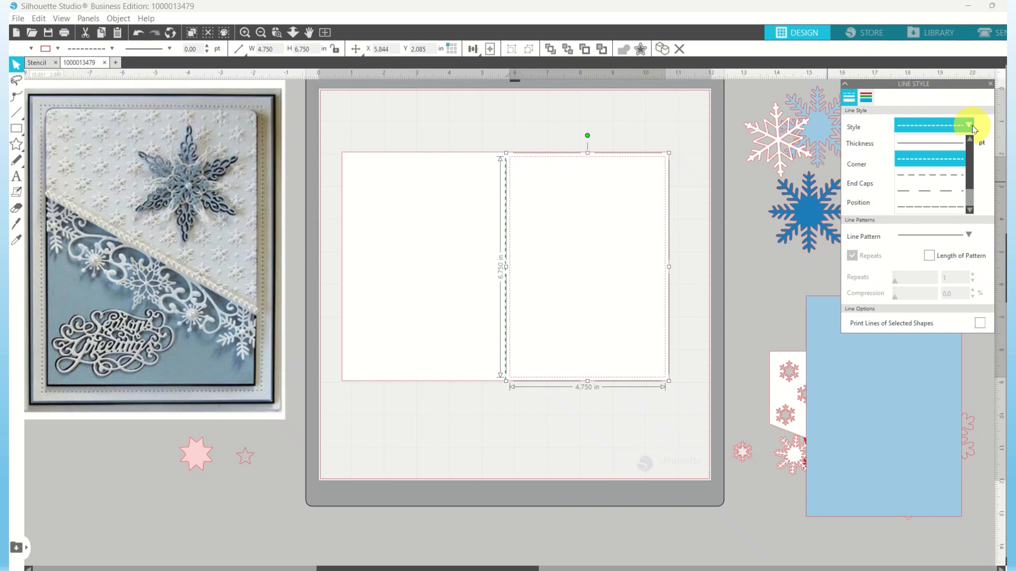
left_click(955, 175)
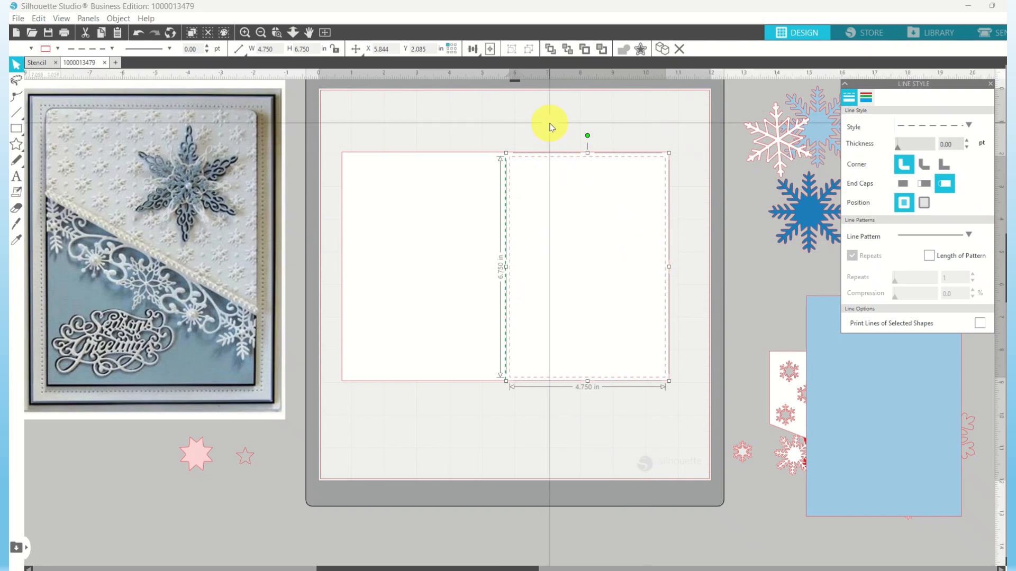
Group the dashed rectangle with the card base and its fold line.
left_click_drag(552, 124, 588, 208)
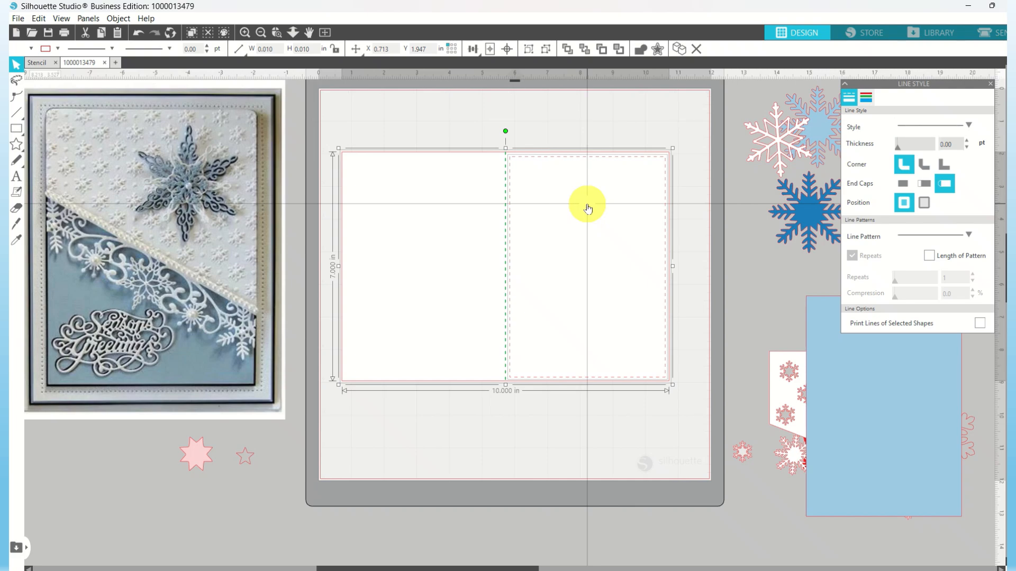
right_click(586, 205)
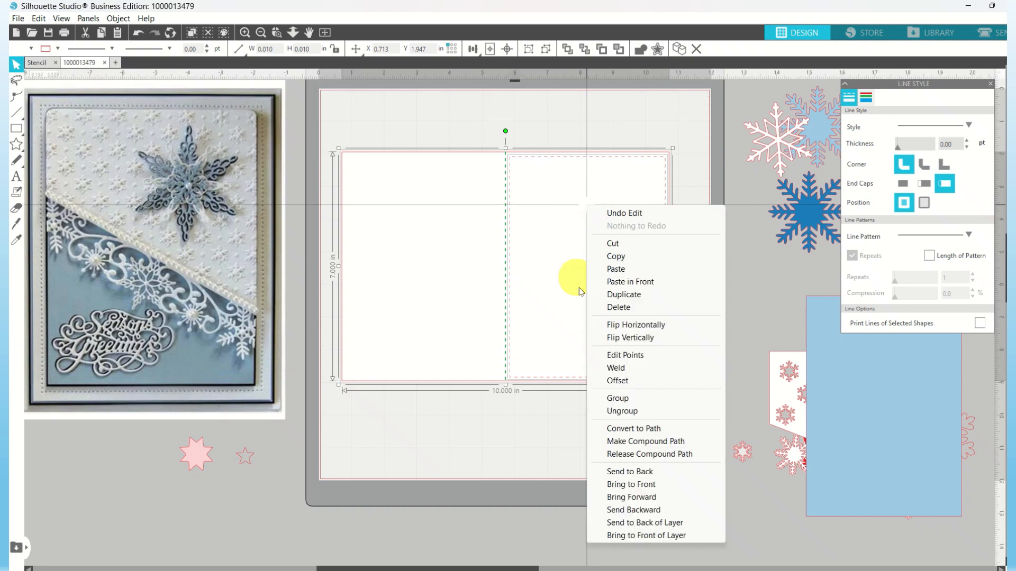
left_click(613, 398)
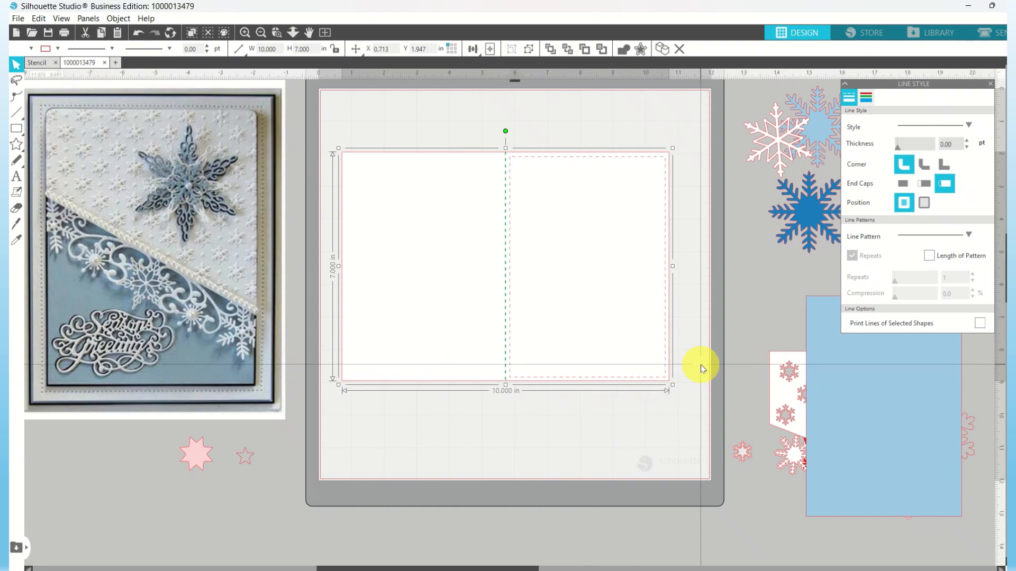
Bring the spare blue rectangle back over the card's right half, duplicate it, and move the copy off the mat.
left_click(835, 348)
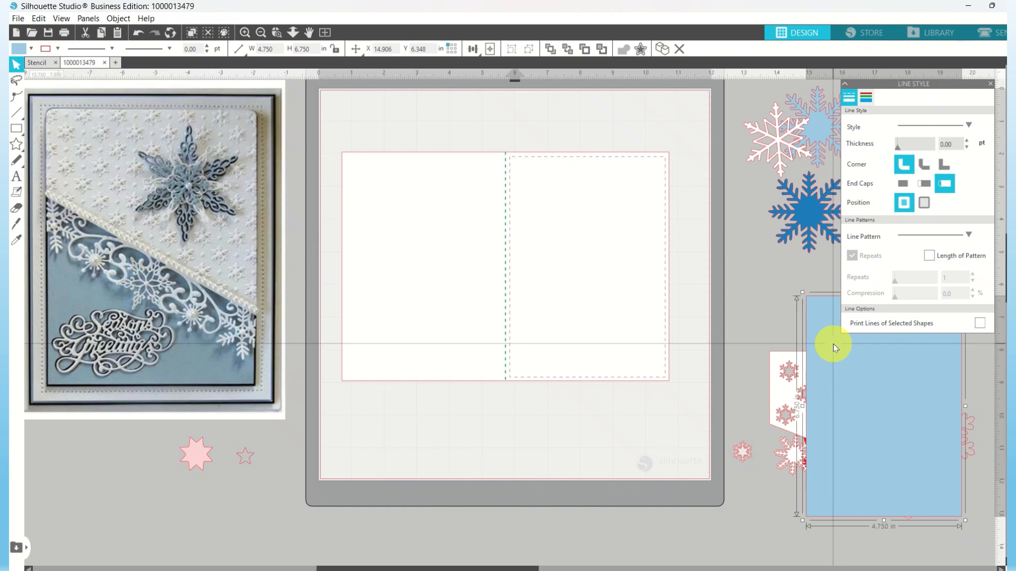
left_click_drag(834, 348, 544, 247)
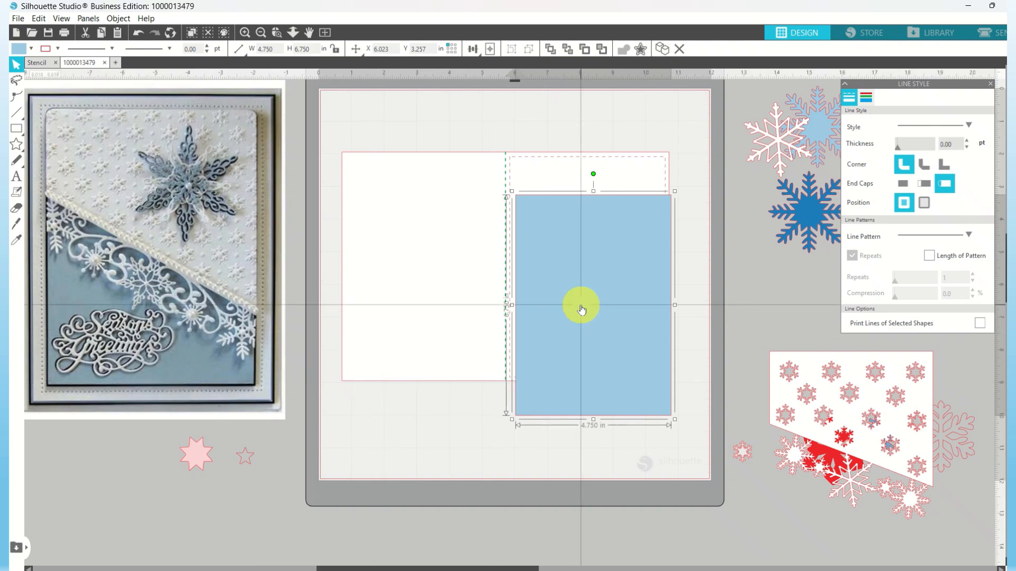
left_click(662, 52)
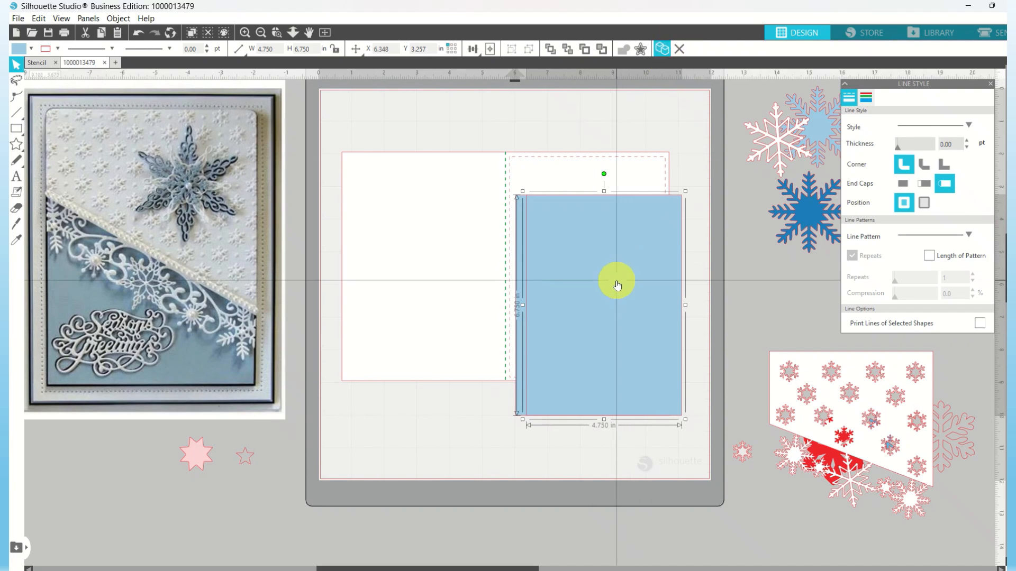
left_click_drag(617, 284, 880, 334)
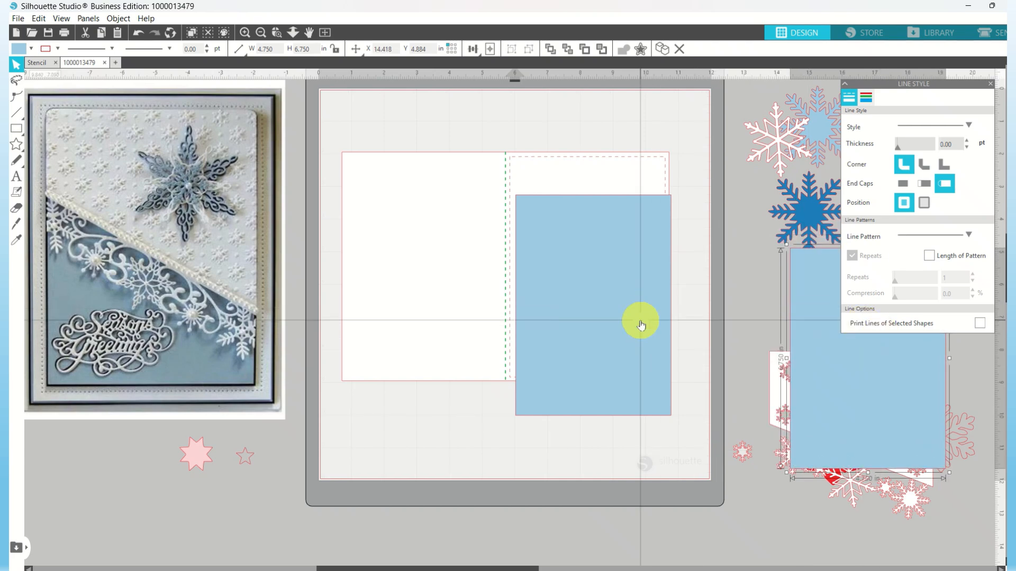
Centre the blue rectangle over the card's dashed frame and set its height to 6.5 in.
left_click_drag(640, 325, 635, 283)
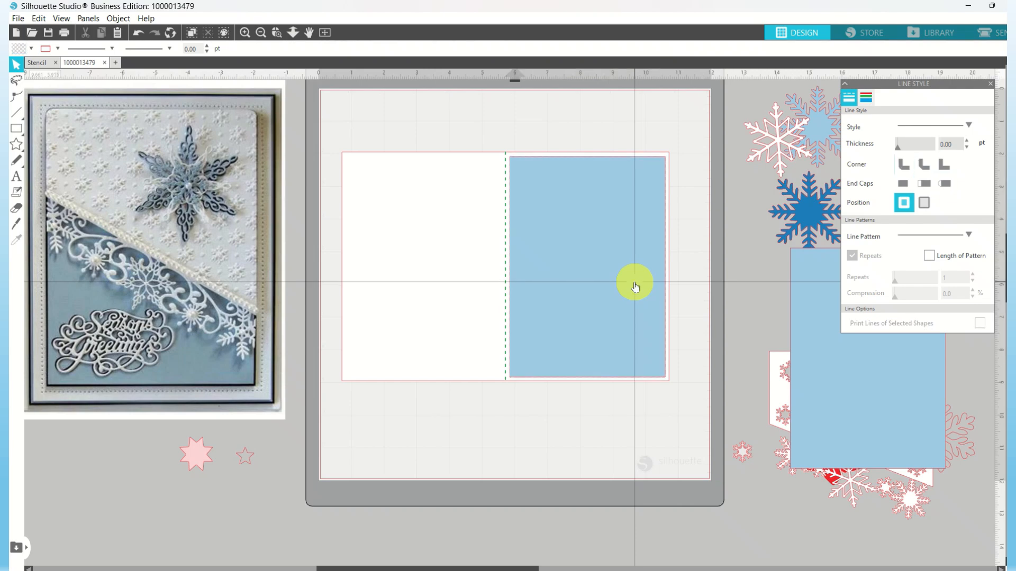
left_click(582, 249)
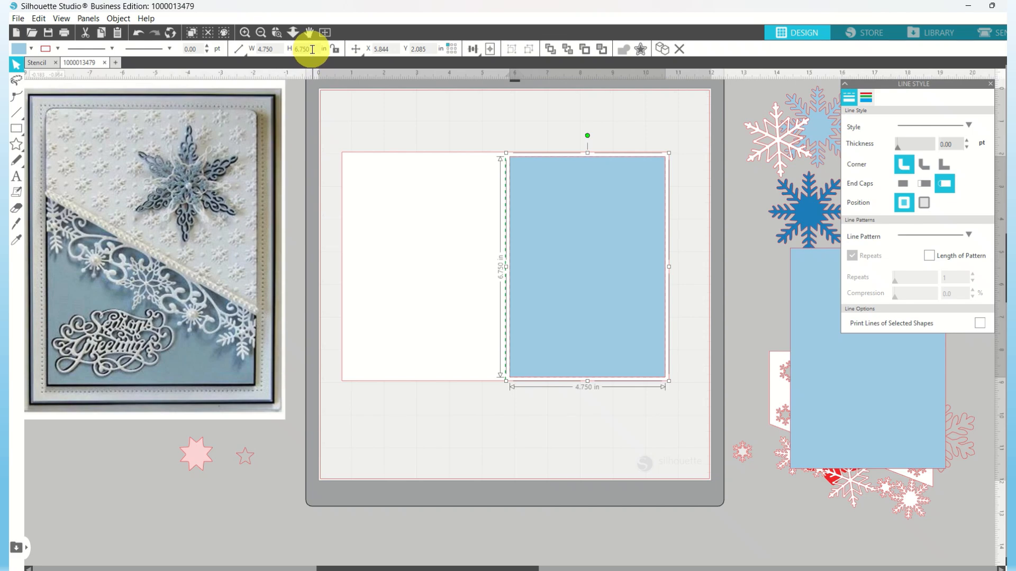
left_click_drag(313, 49, 281, 47)
type("6")
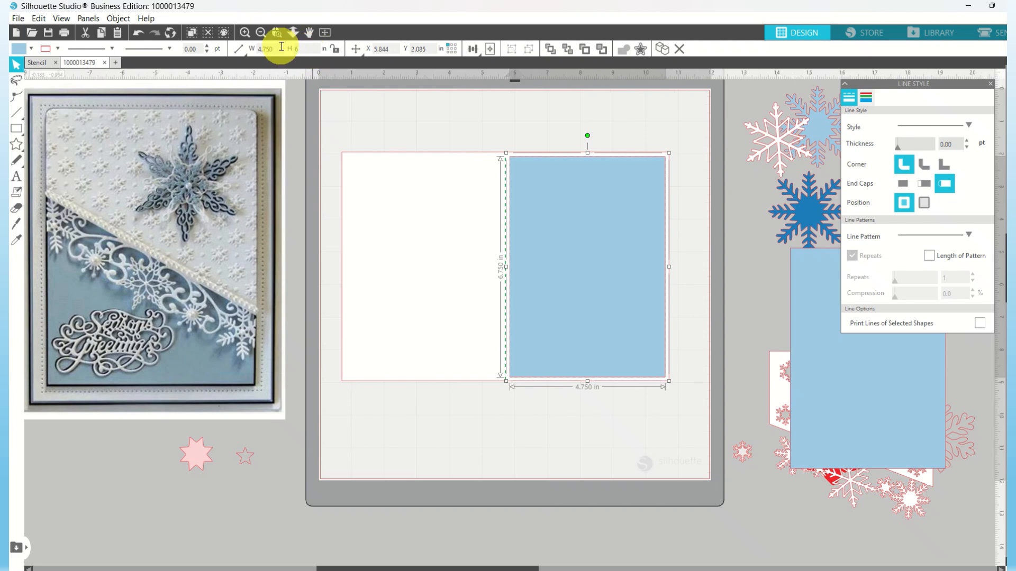
type(".5")
key("Return")
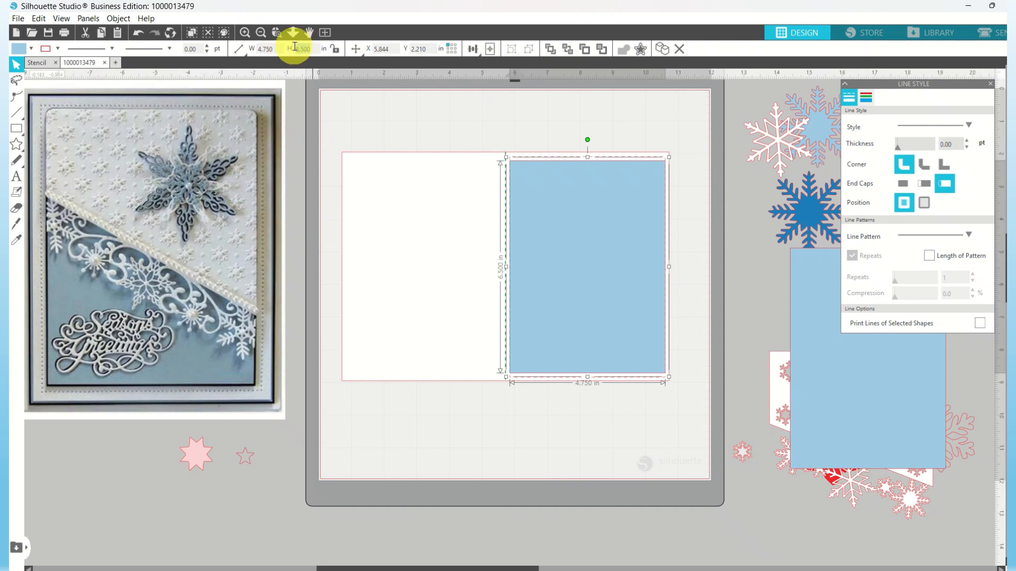
key("BackSpace")
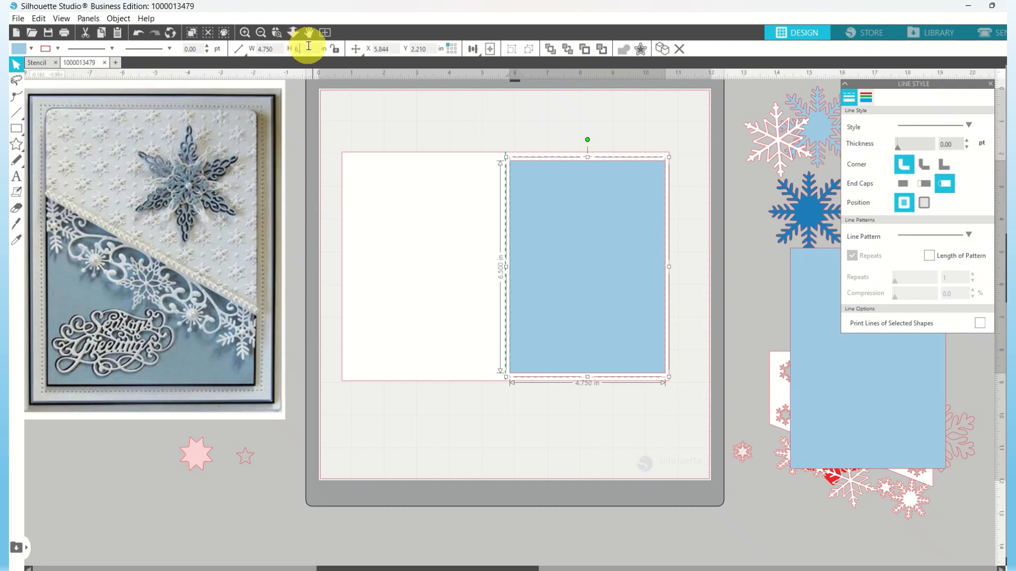
type("6.5")
key("Return")
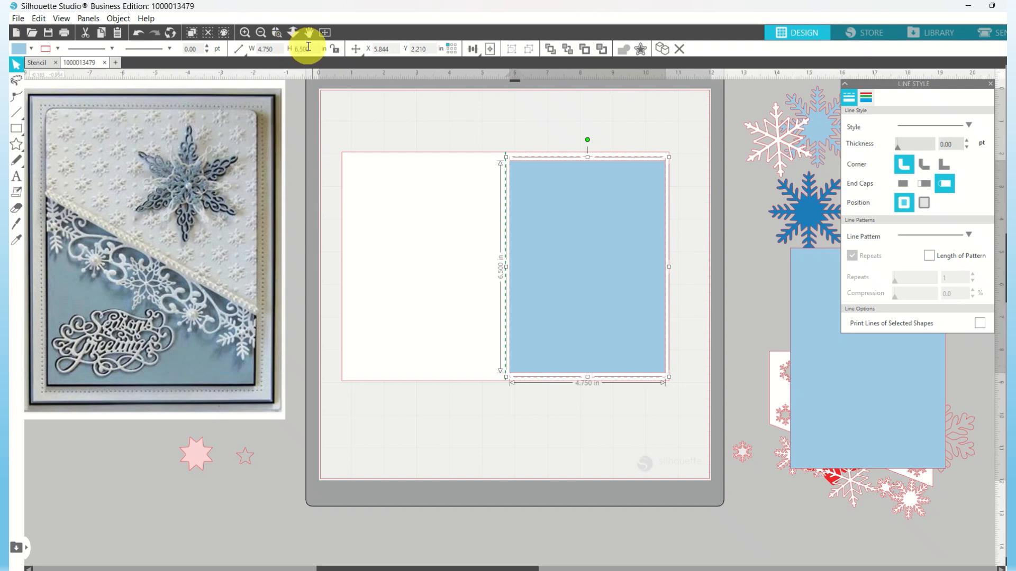
Set the width of the blue rectangle inside the dashed frame to 4.5 in.
left_click(260, 49)
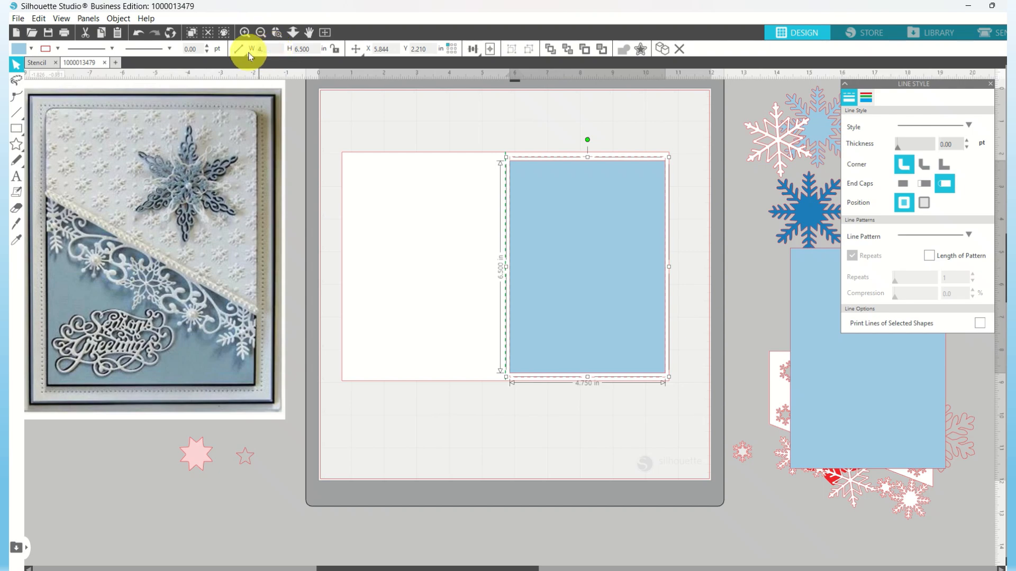
type("4.5")
key("Return")
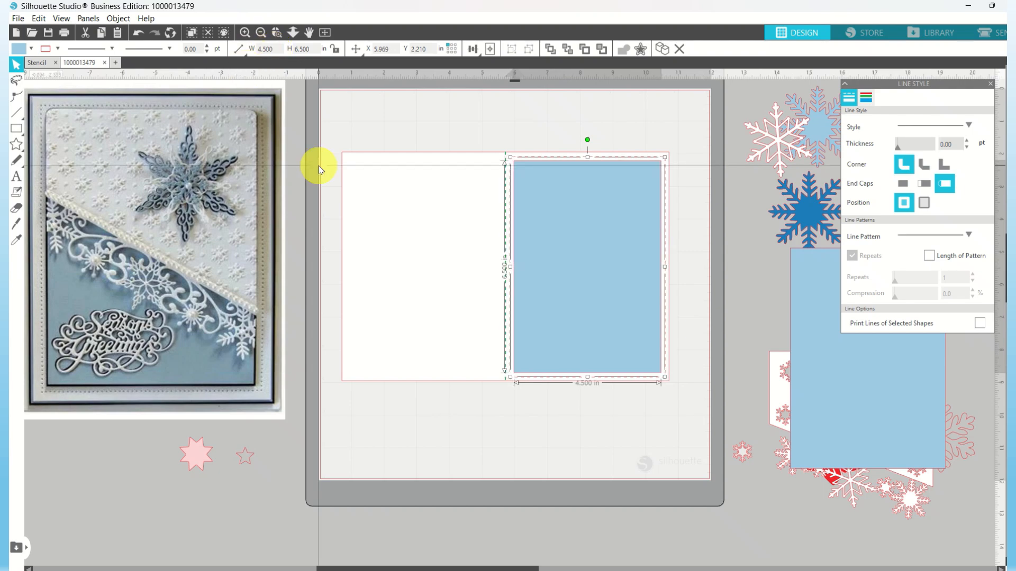
left_click(517, 129)
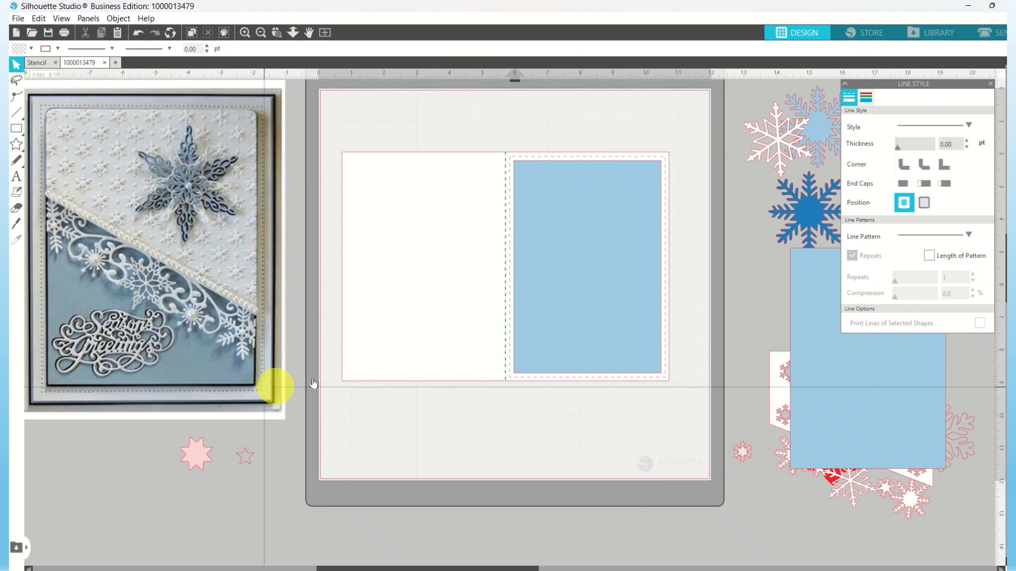
Fill the 4.5 by 6.5 in rectangle on the card front with black.
left_click(576, 263)
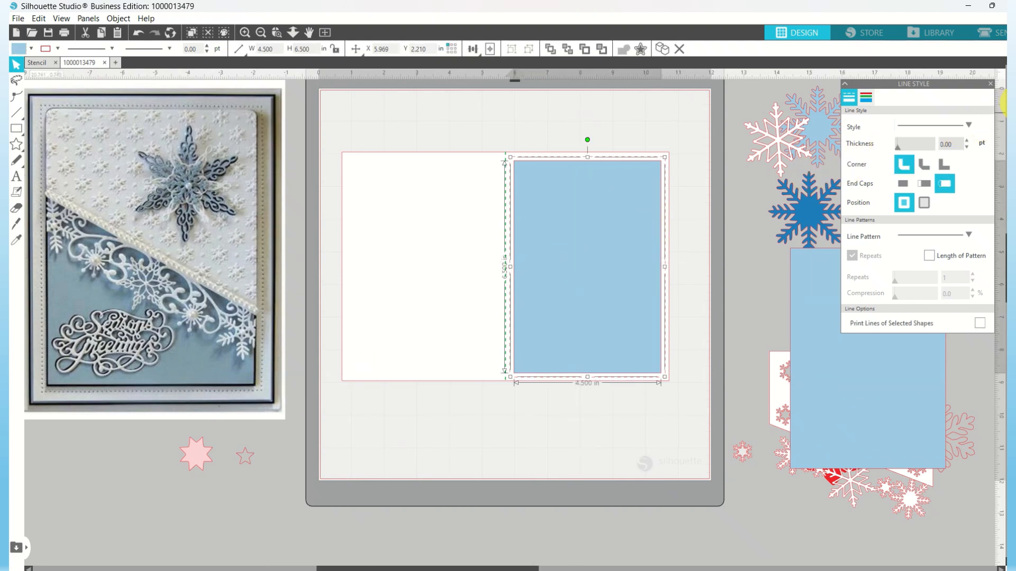
left_click(1007, 104)
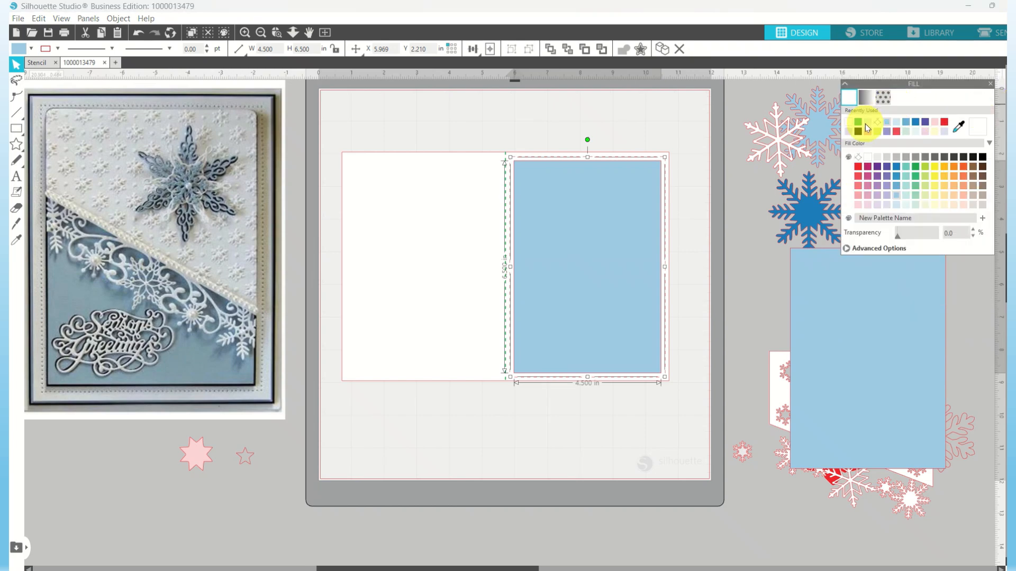
left_click(858, 132)
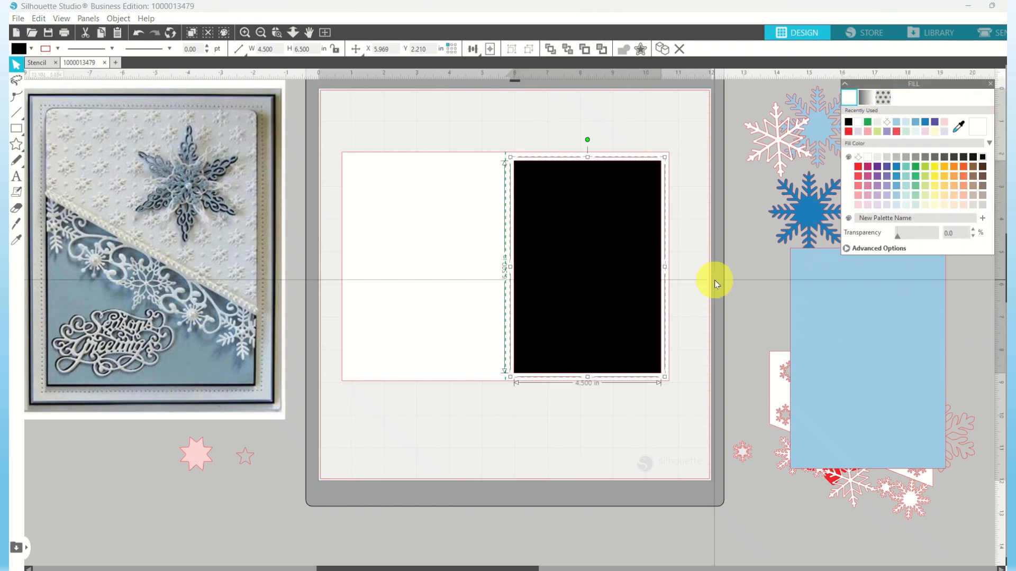
left_click(814, 342)
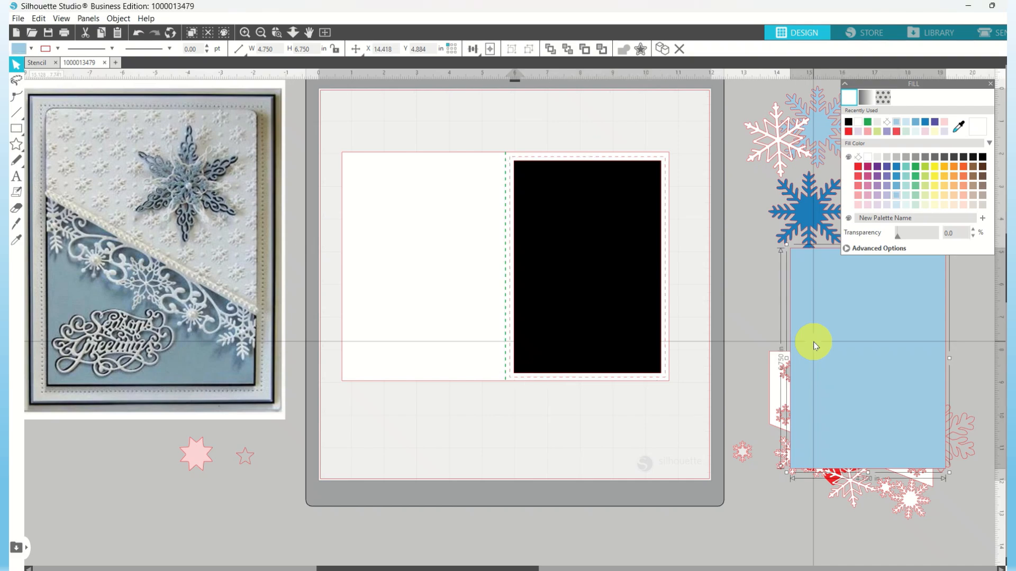
left_click(583, 297)
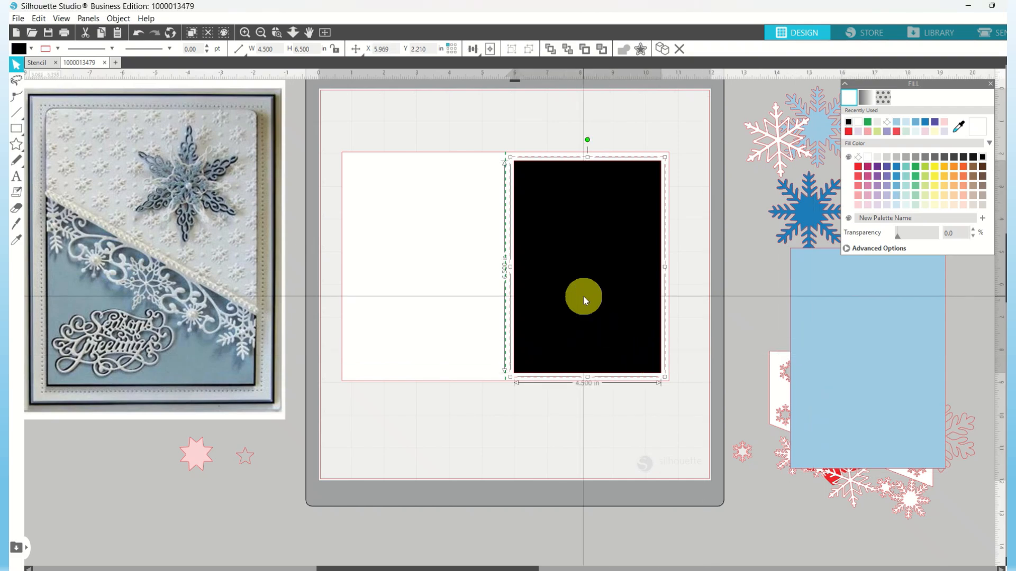
Move the spare light-blue rectangle centrally onto the black mat and set its height to 6.25 in.
left_click(852, 300)
left_click_drag(852, 300, 571, 209)
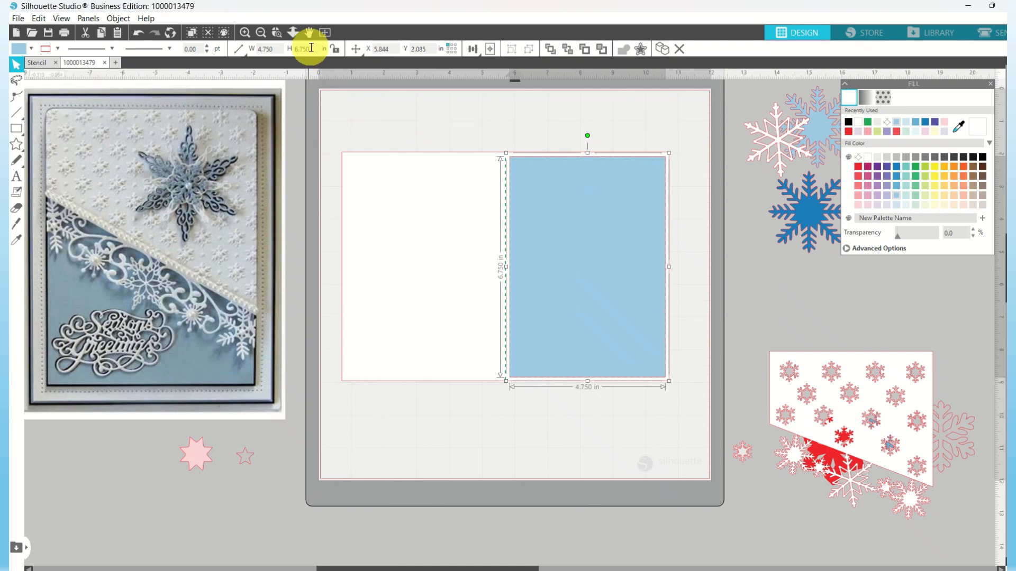
left_click_drag(311, 48, 284, 49)
type("6")
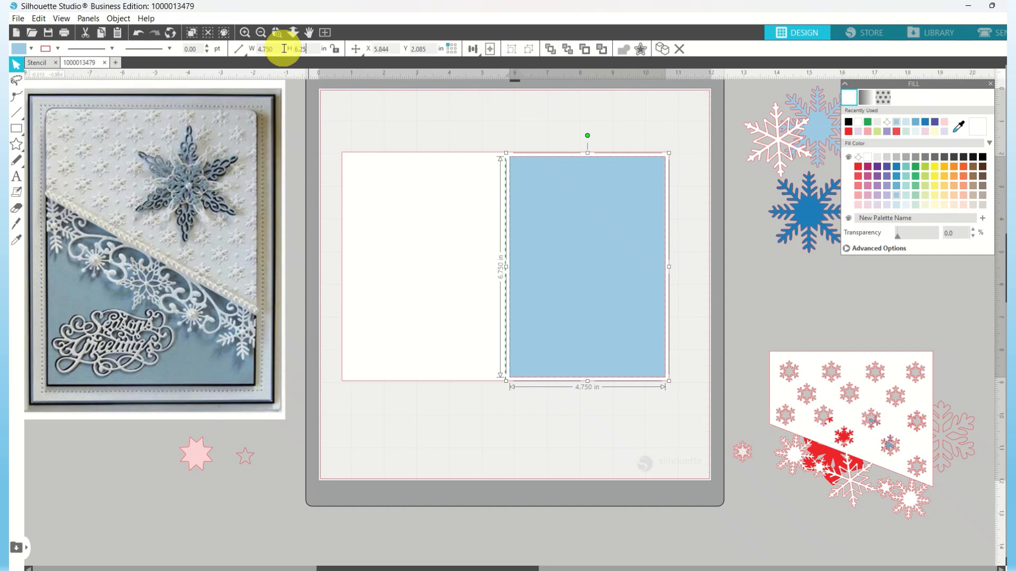
type(".25")
key("Return")
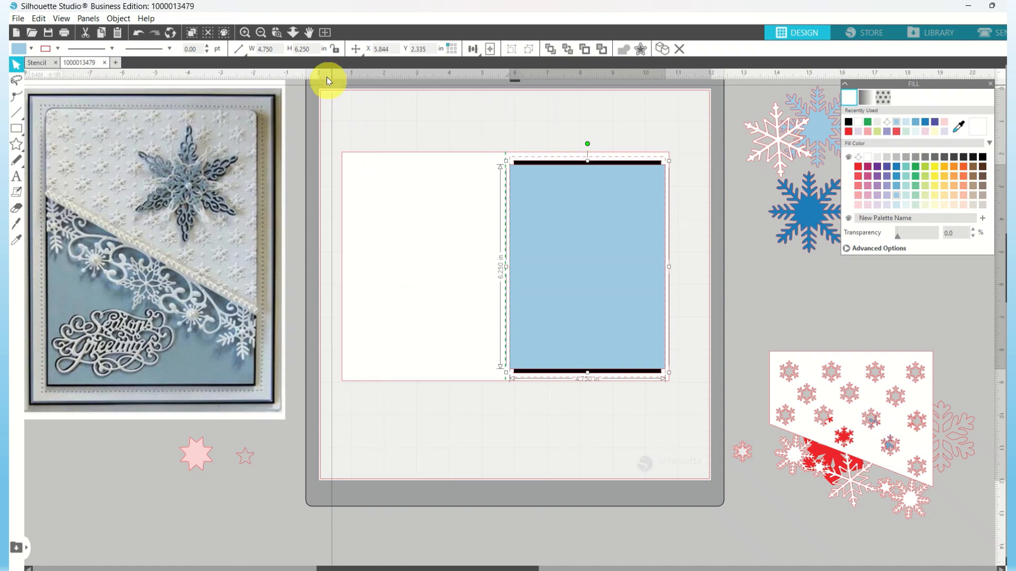
Resize the light-blue rectangle on the black mat to 4.35 in wide and 6.35 in high.
left_click_drag(315, 48, 286, 50)
type("6.")
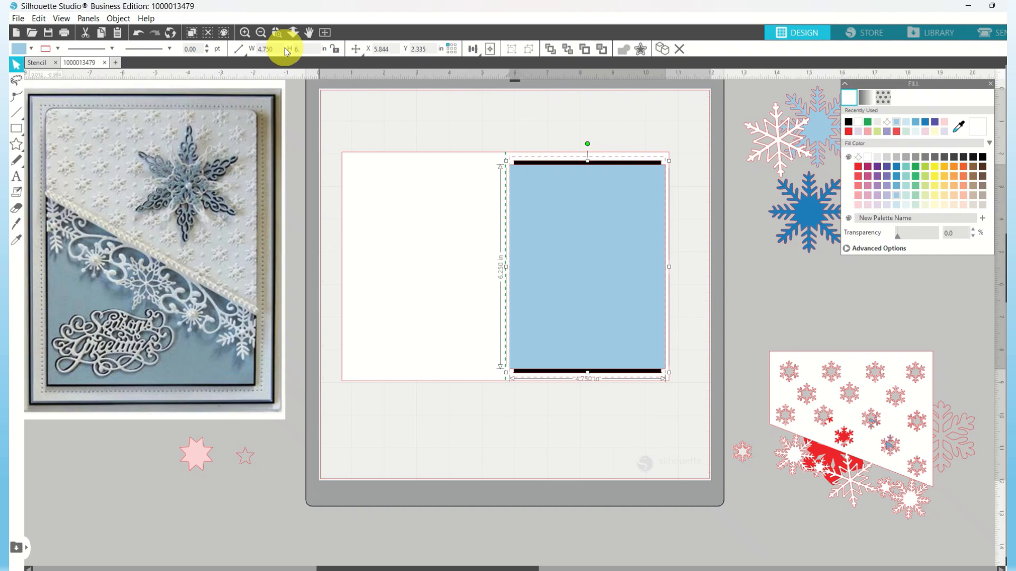
type("350")
key("Return")
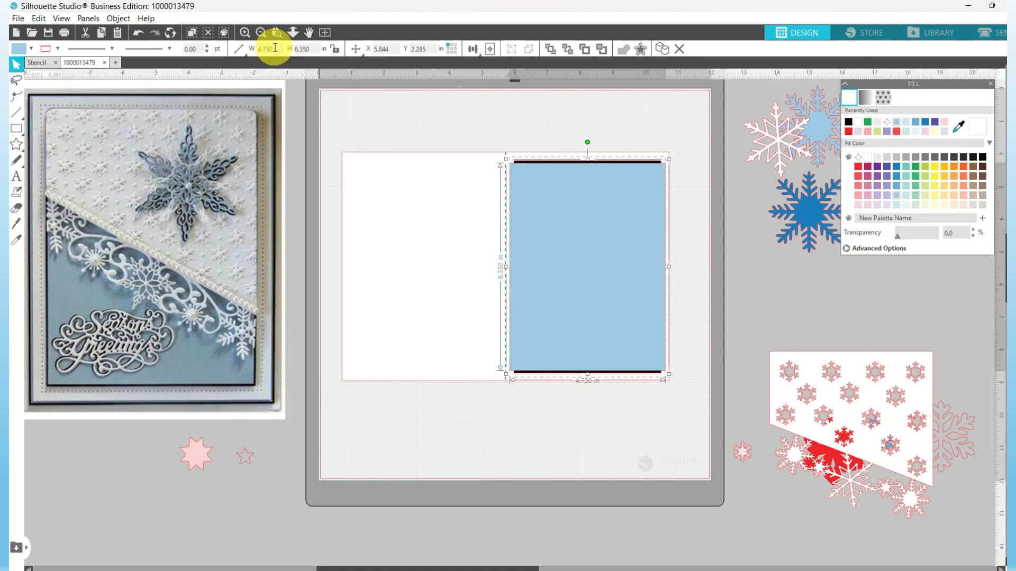
left_click(241, 49)
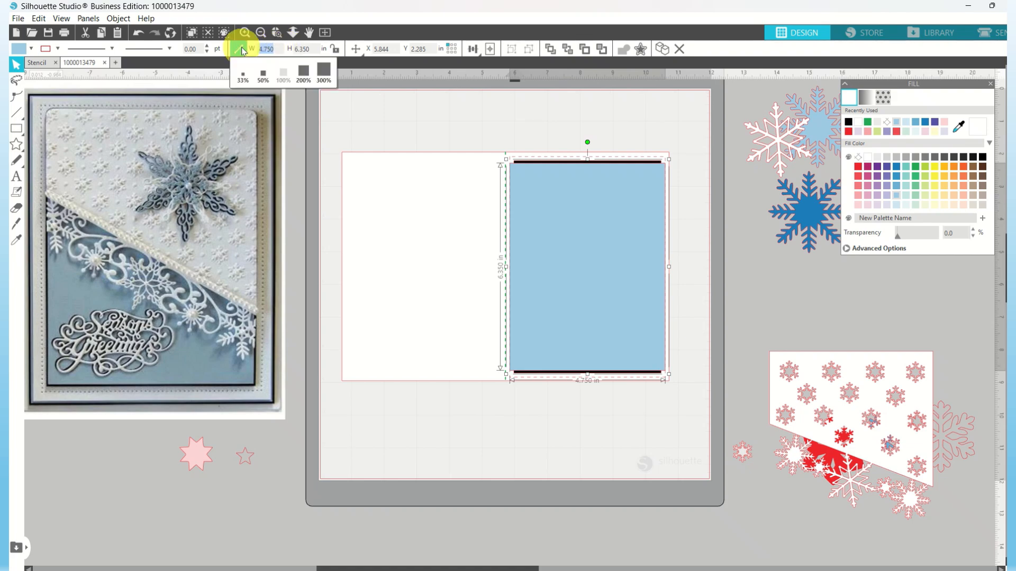
type("4.350")
key("Return")
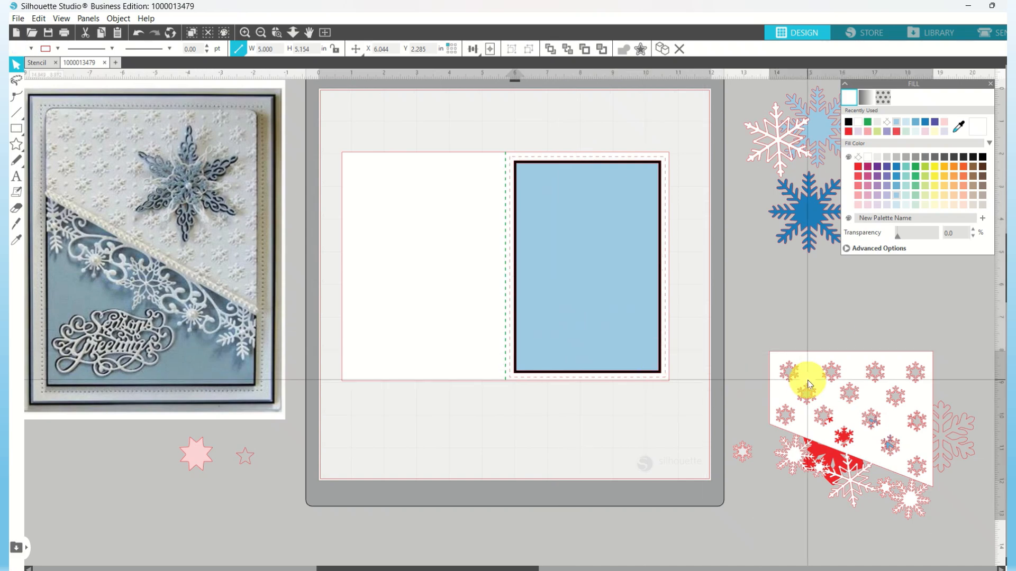
Move the white snowflake panel onto the card front, bring it to the front, and place it over the upper part of the mats.
left_click_drag(807, 383, 535, 242)
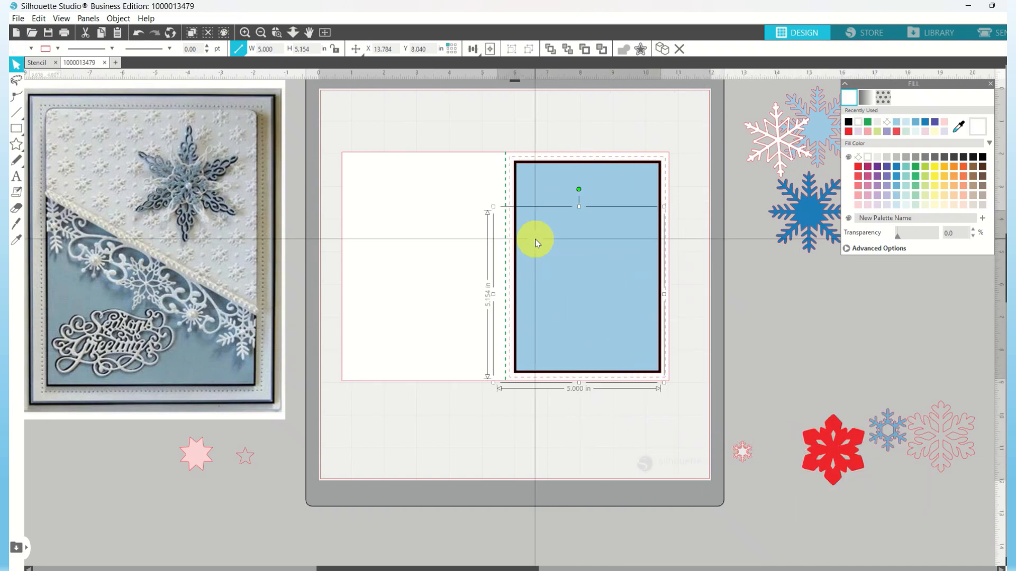
left_click(551, 48)
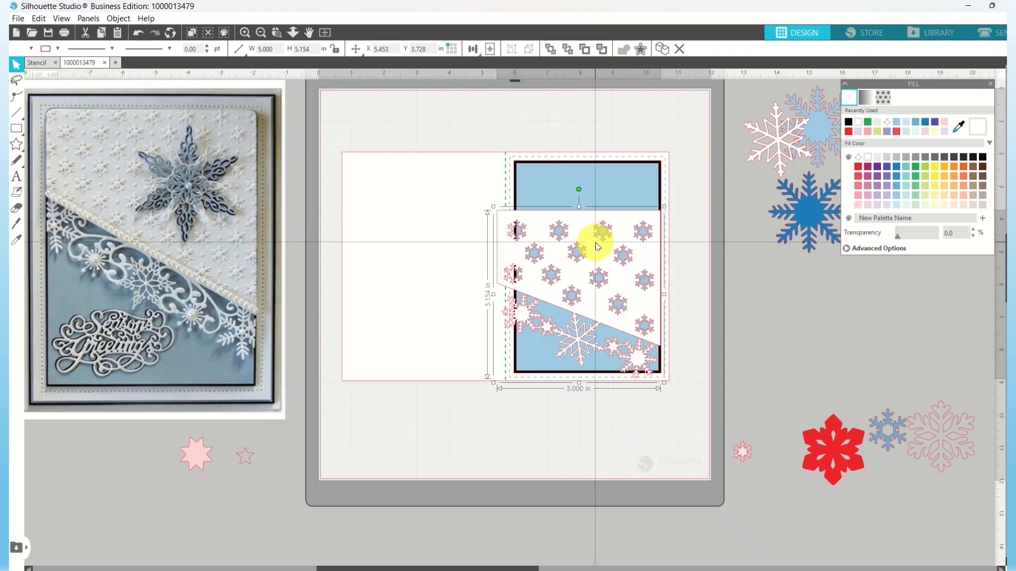
left_click_drag(595, 244, 607, 189)
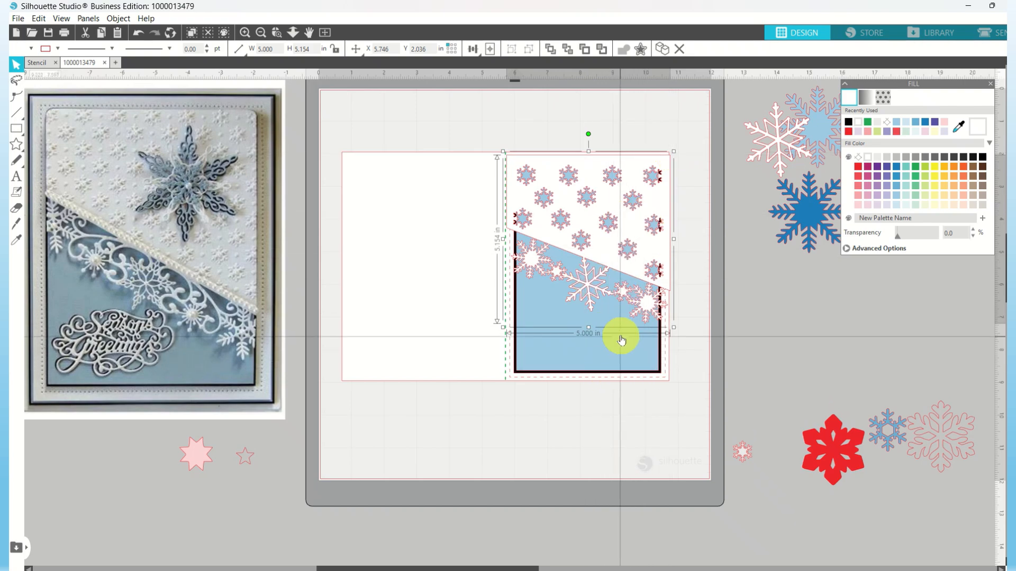
Scale the snowflake panel proportionally to 4.5 in wide and align it with the top and sides of the black mat.
left_click(615, 364)
left_click(579, 377)
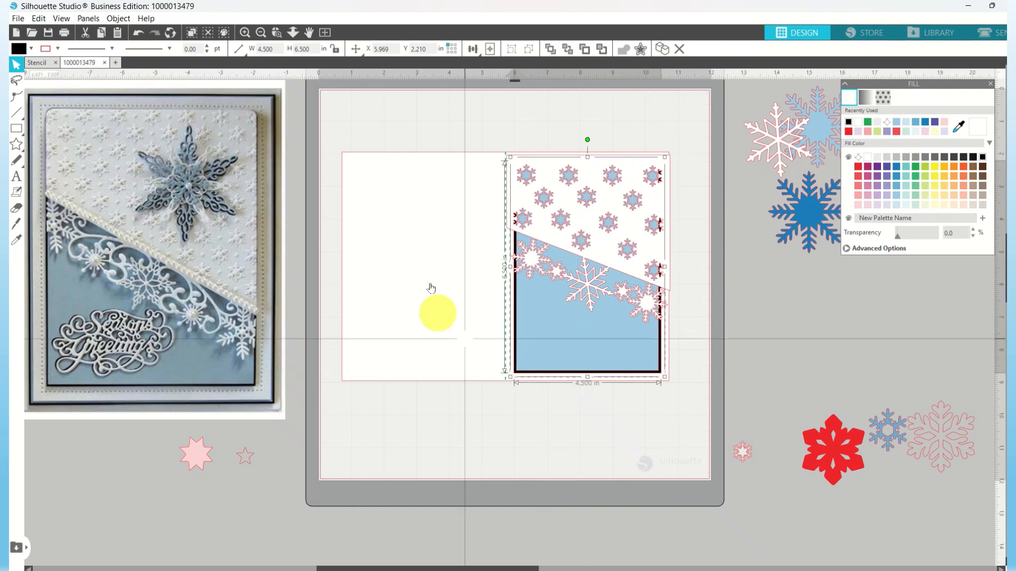
left_click(518, 201)
left_click(521, 202)
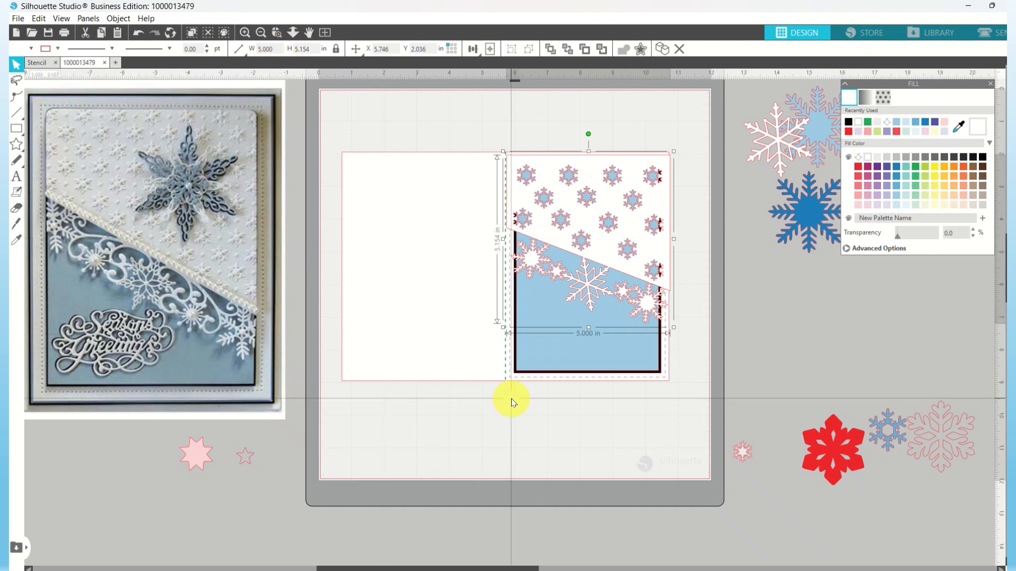
left_click(517, 377)
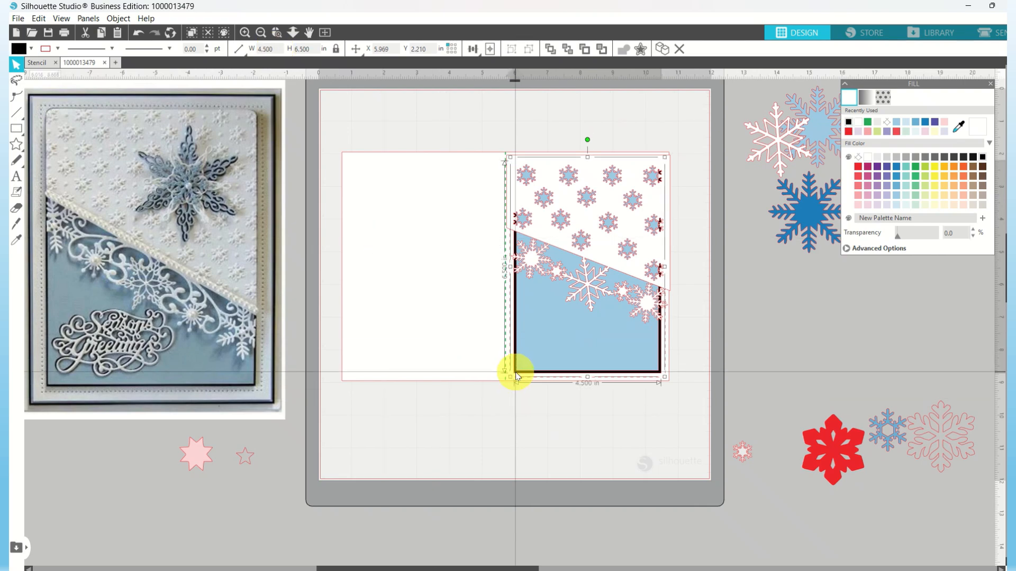
left_click(563, 227)
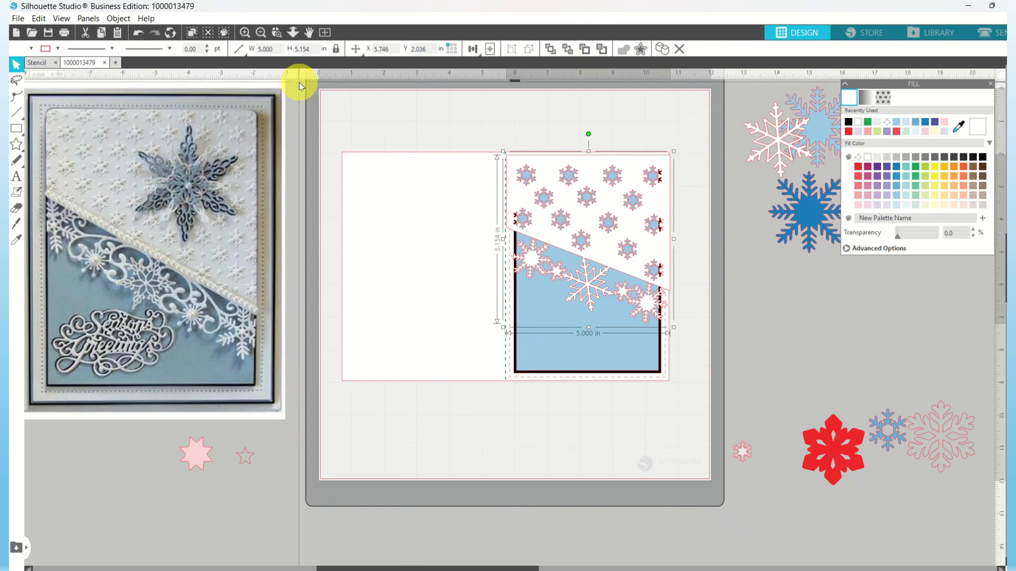
double_click(276, 48)
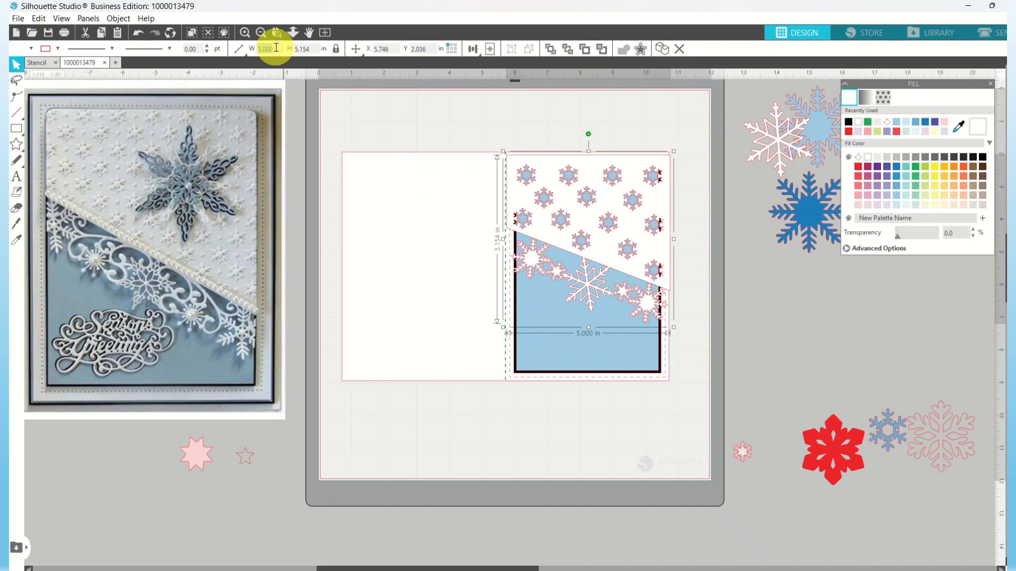
type("4.5")
key("Return")
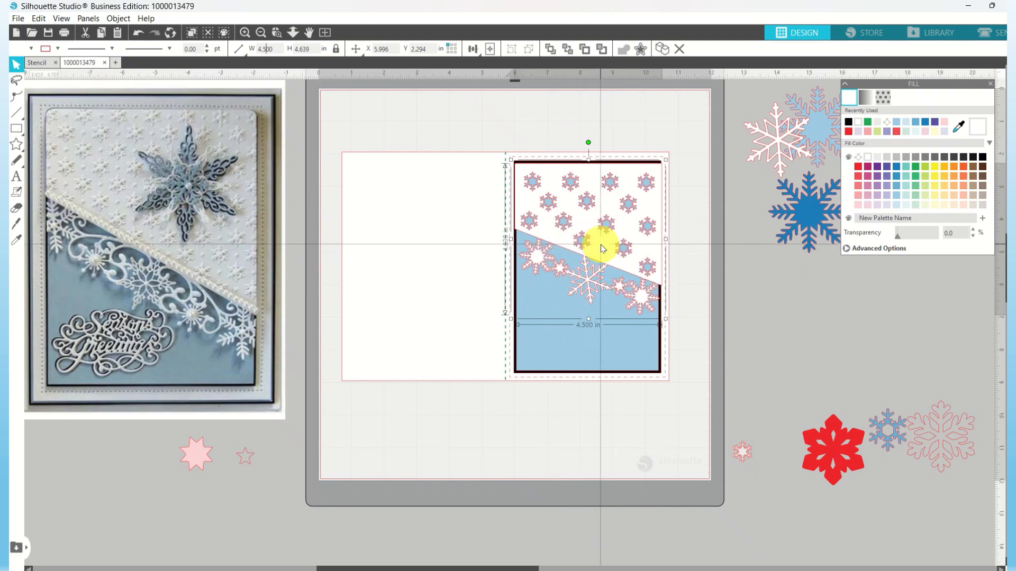
left_click_drag(601, 244, 600, 242)
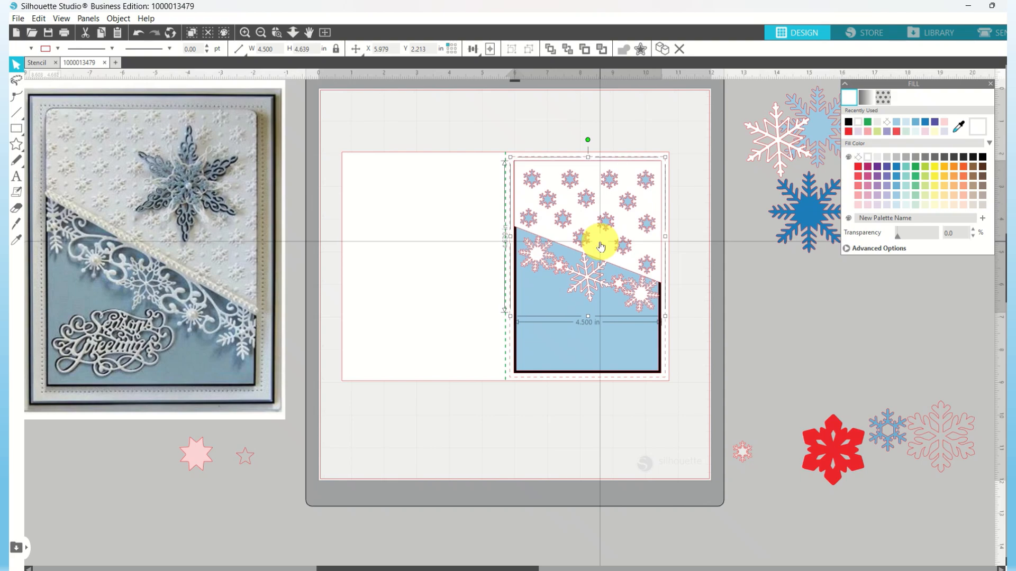
left_click(699, 279)
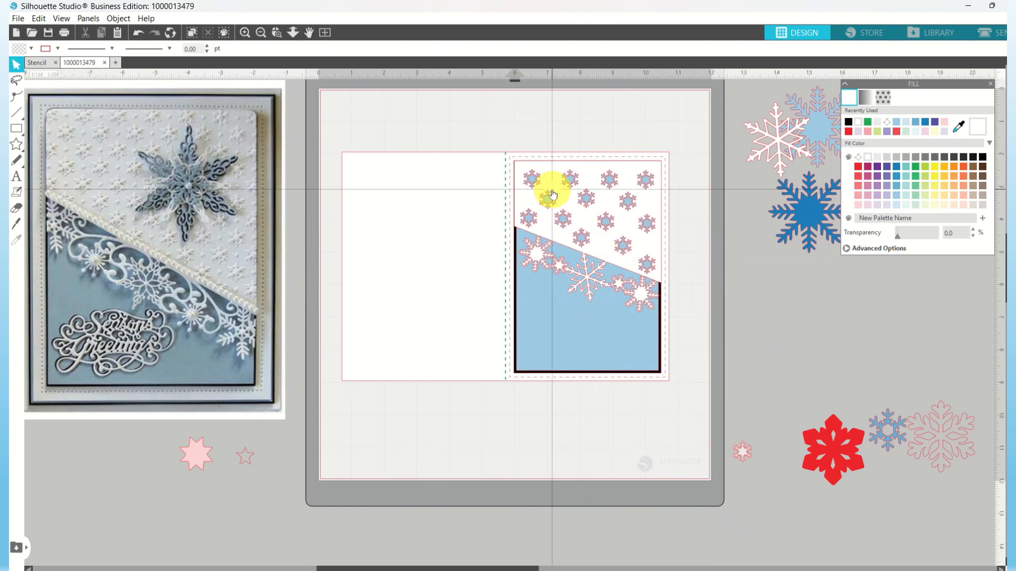
Group all the card layers, from the folded base to the snowflake panel, into one object.
left_click(595, 315)
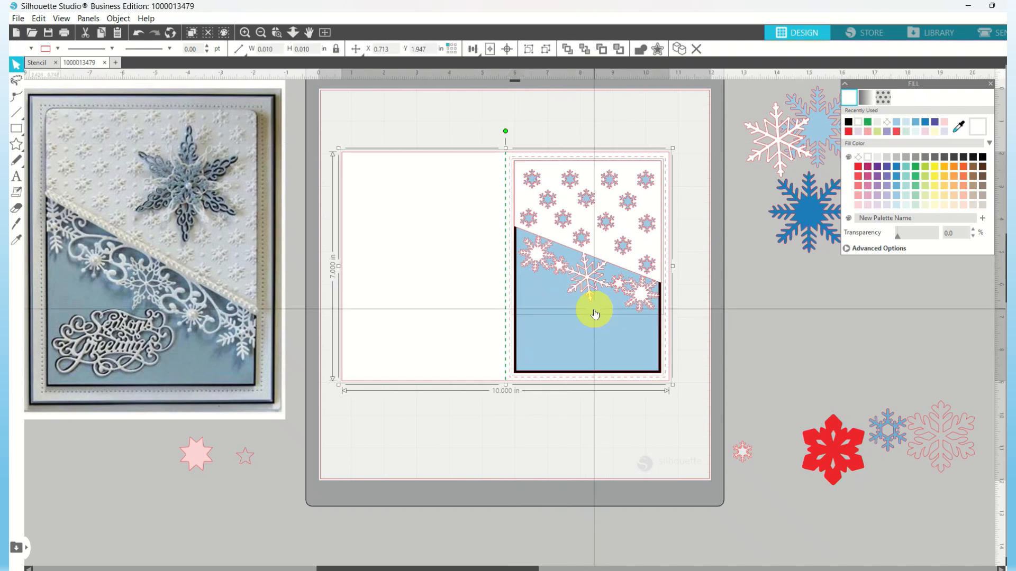
right_click(594, 315)
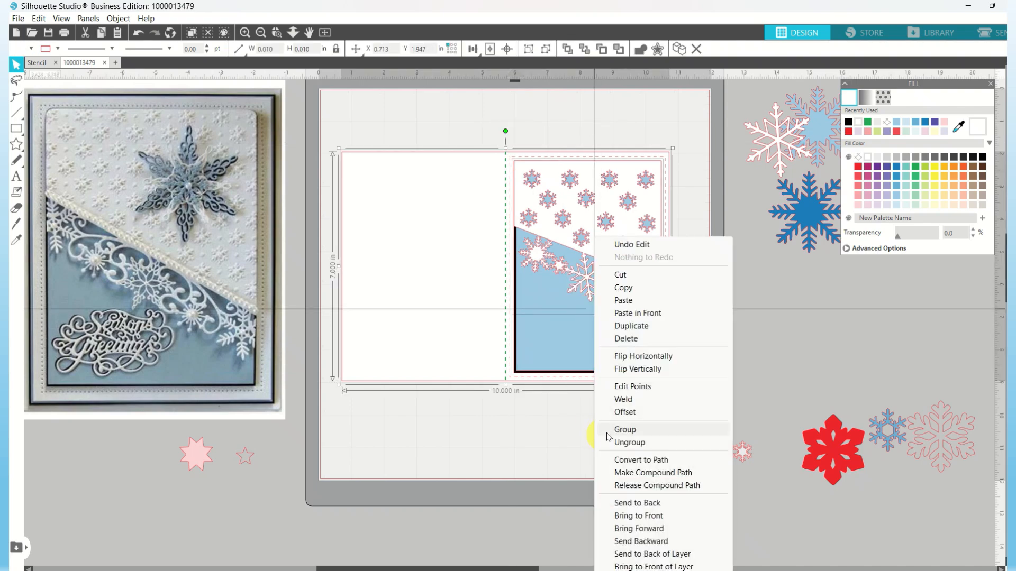
left_click(612, 430)
left_click(585, 317)
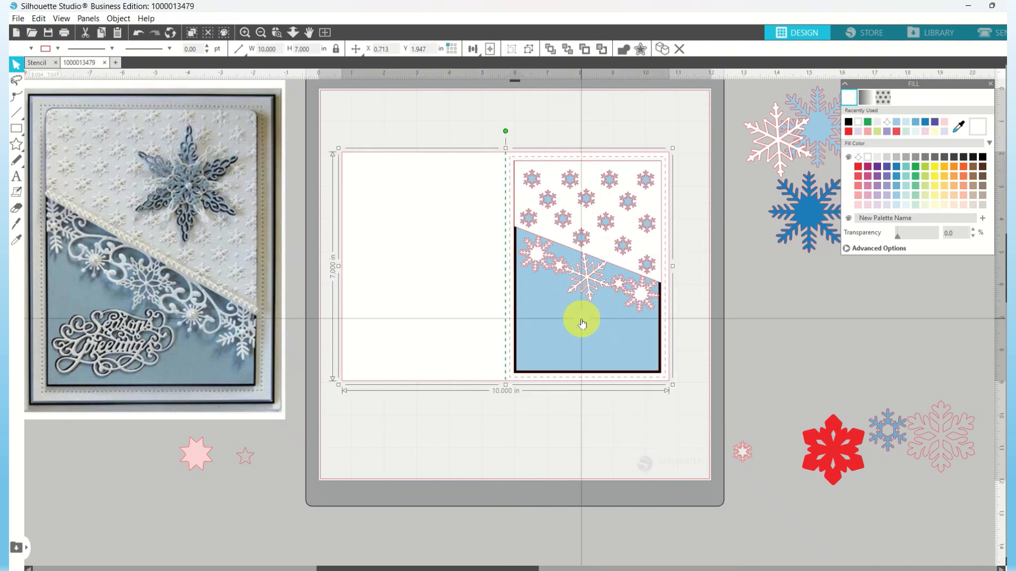
Move the grouped card off the page to the right and add the two-line text "Seasons Greetings" on the empty page.
left_click_drag(601, 313, 959, 340)
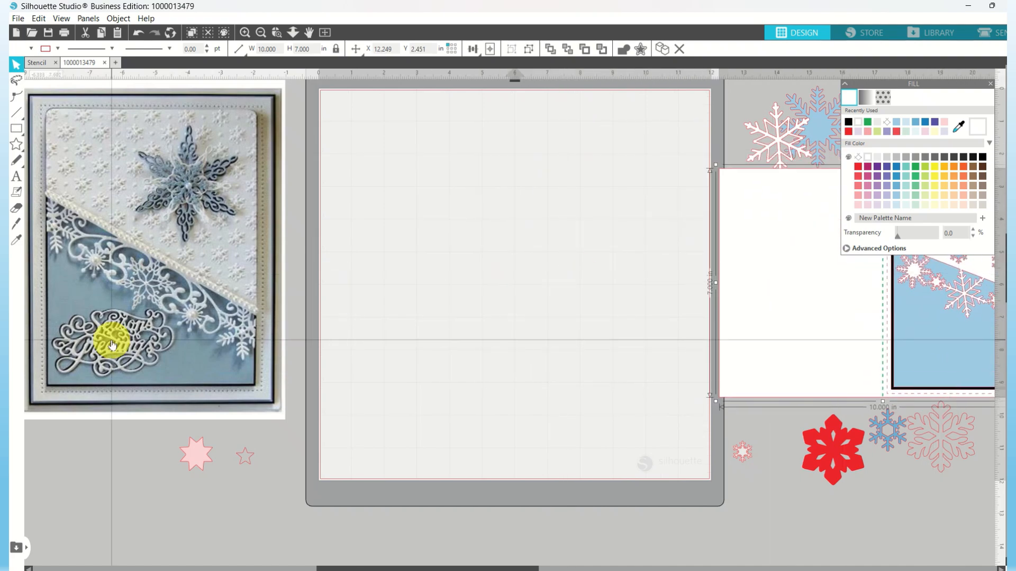
left_click(16, 179)
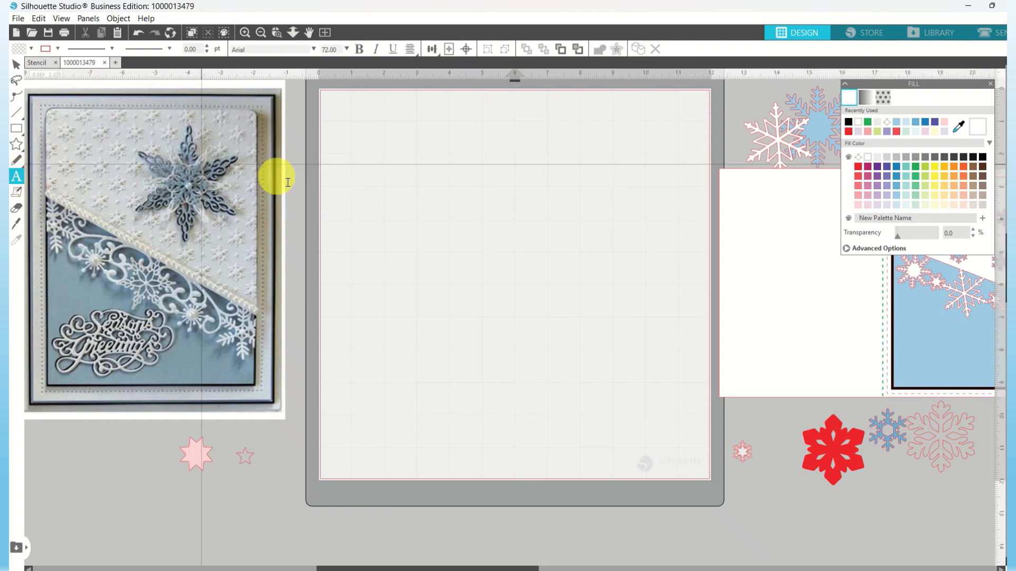
left_click(364, 232)
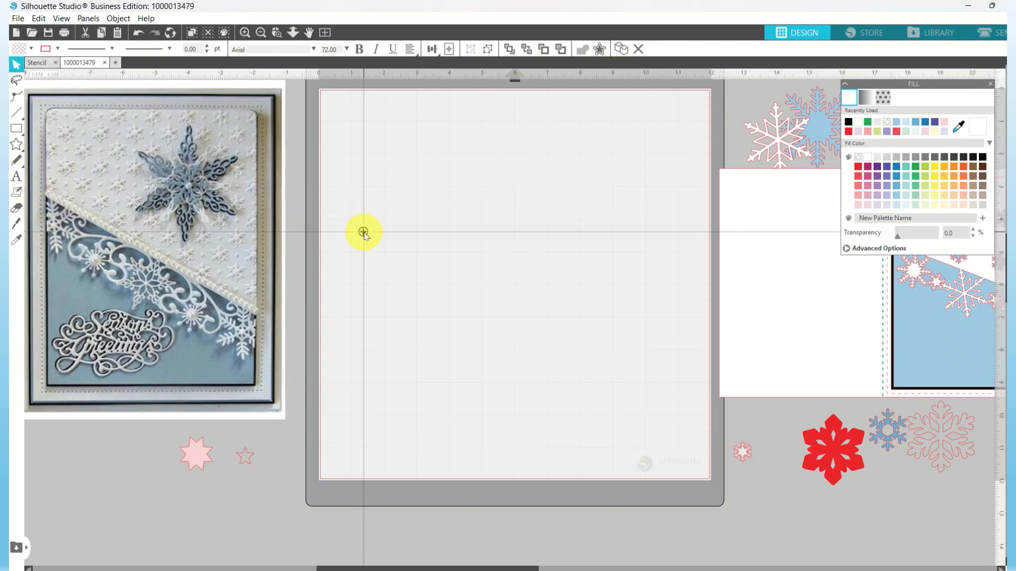
type("S")
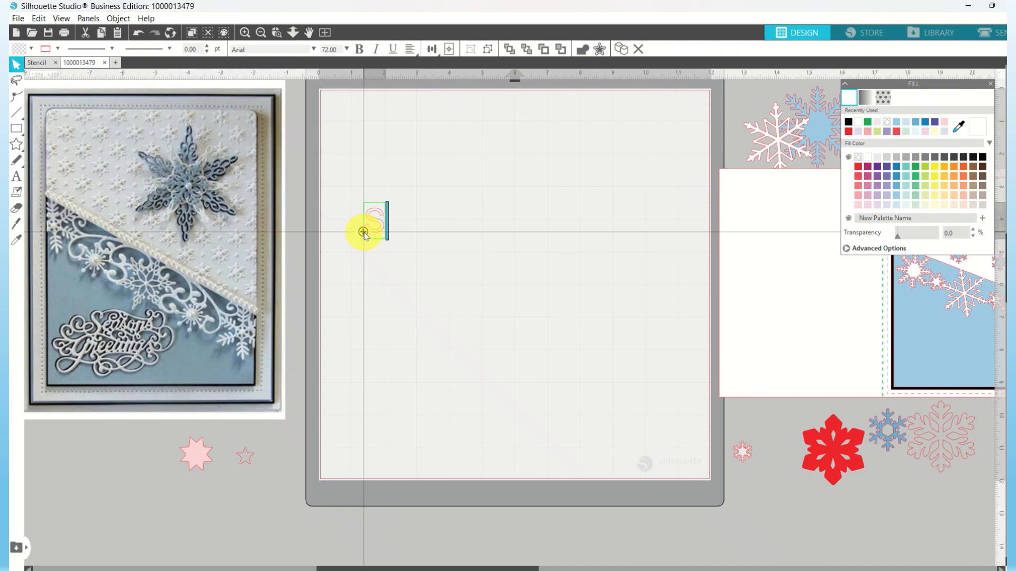
type("easons")
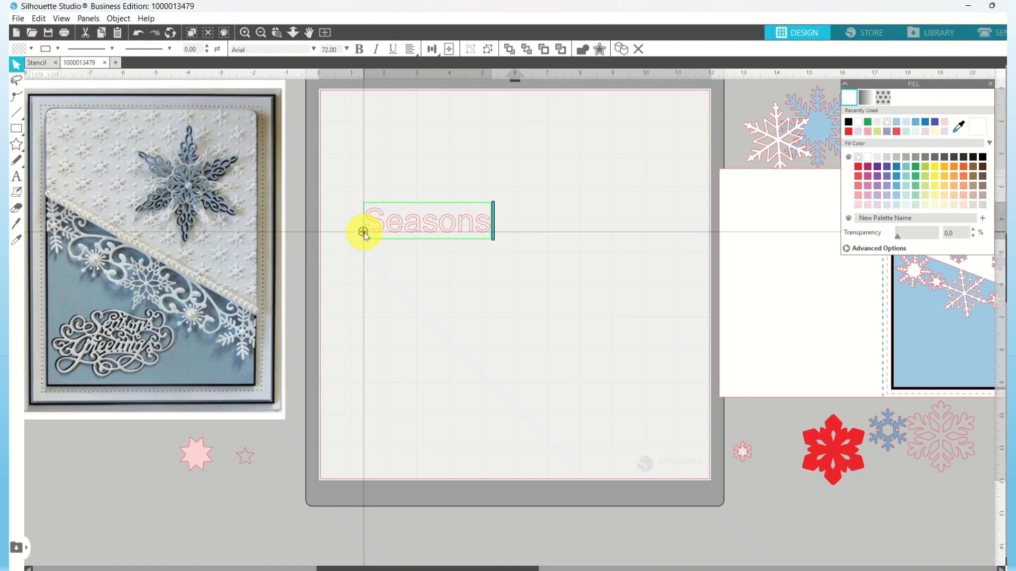
key("Return")
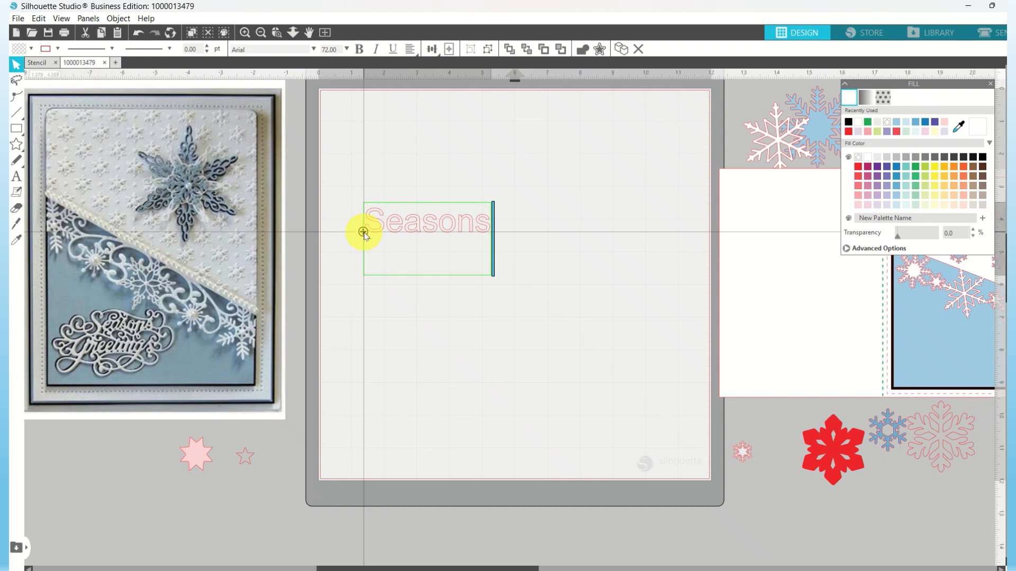
type("Greetings")
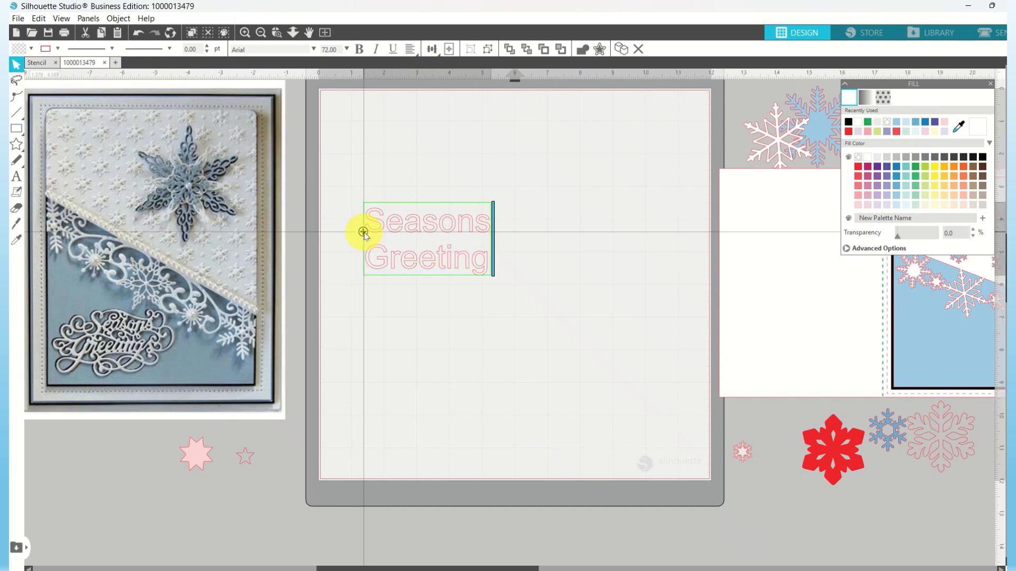
left_click(424, 240)
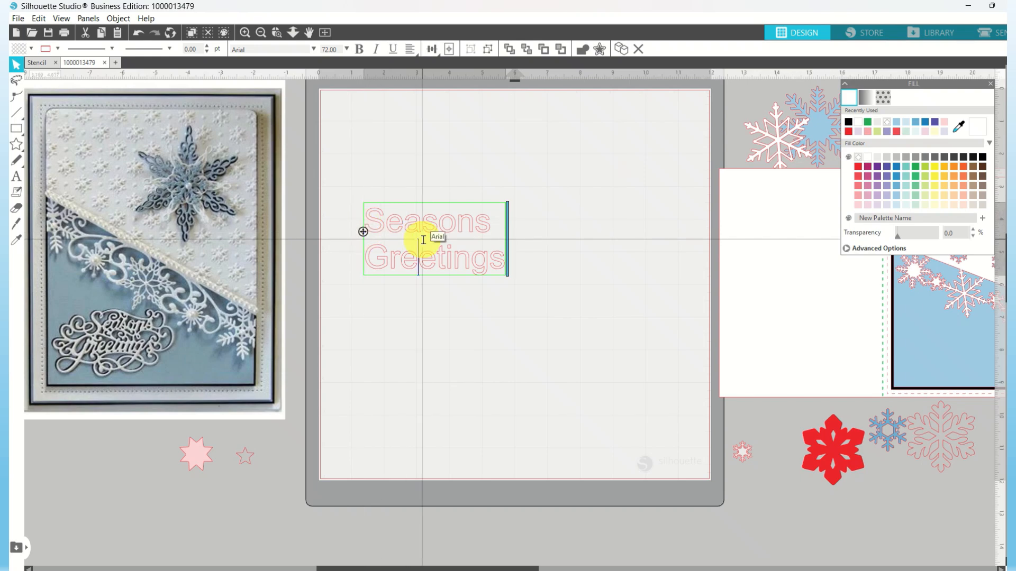
left_click(480, 255)
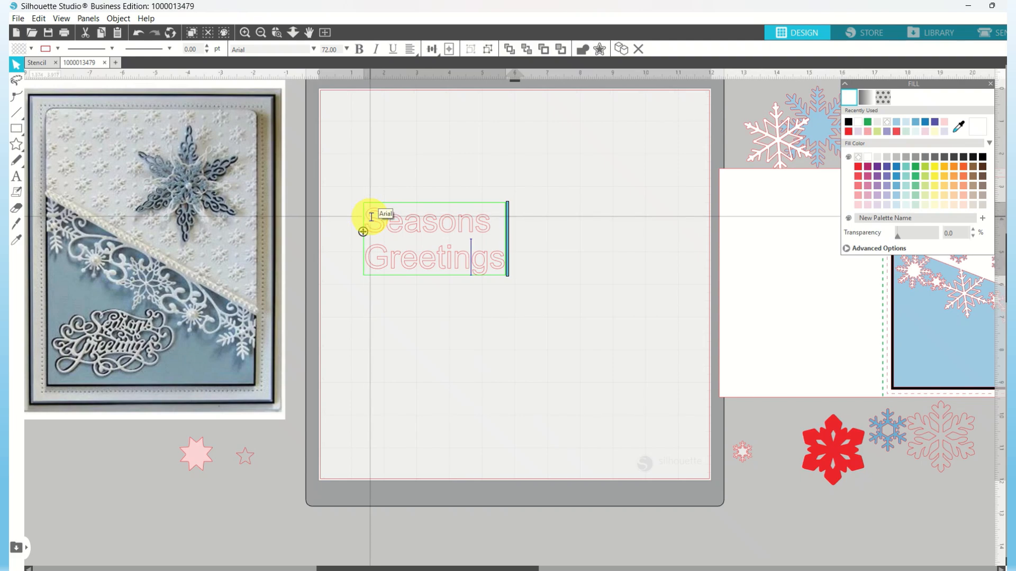
key("Escape")
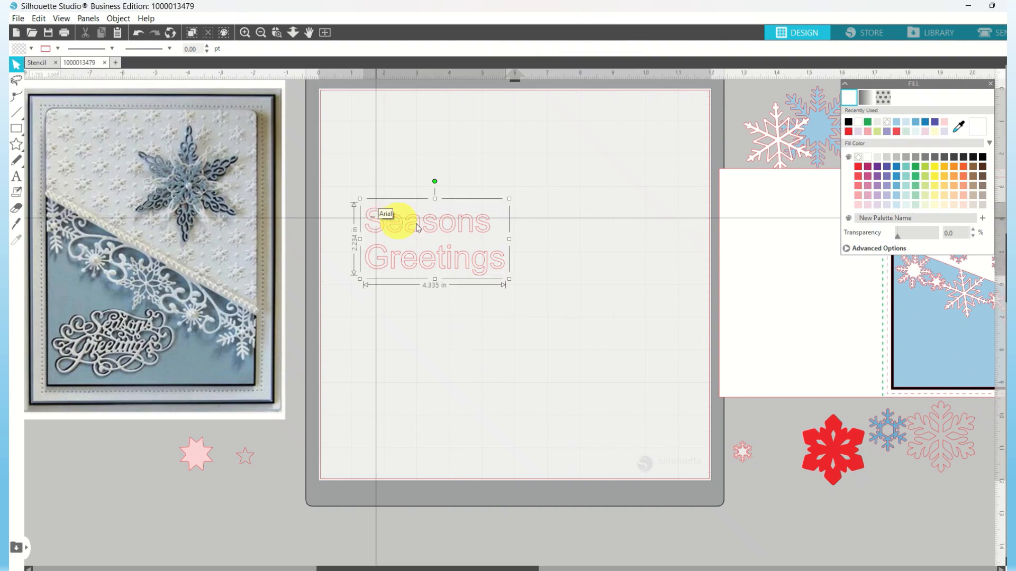
Select both lines of the Seasons Greetings text for editing and open the text style settings beside it.
double_click(368, 219)
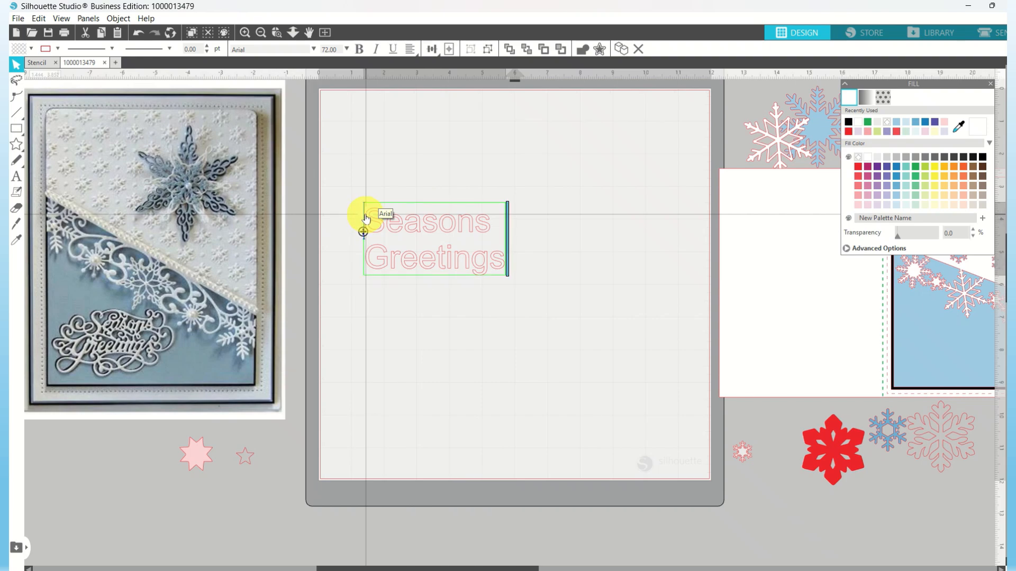
left_click_drag(367, 218, 358, 200)
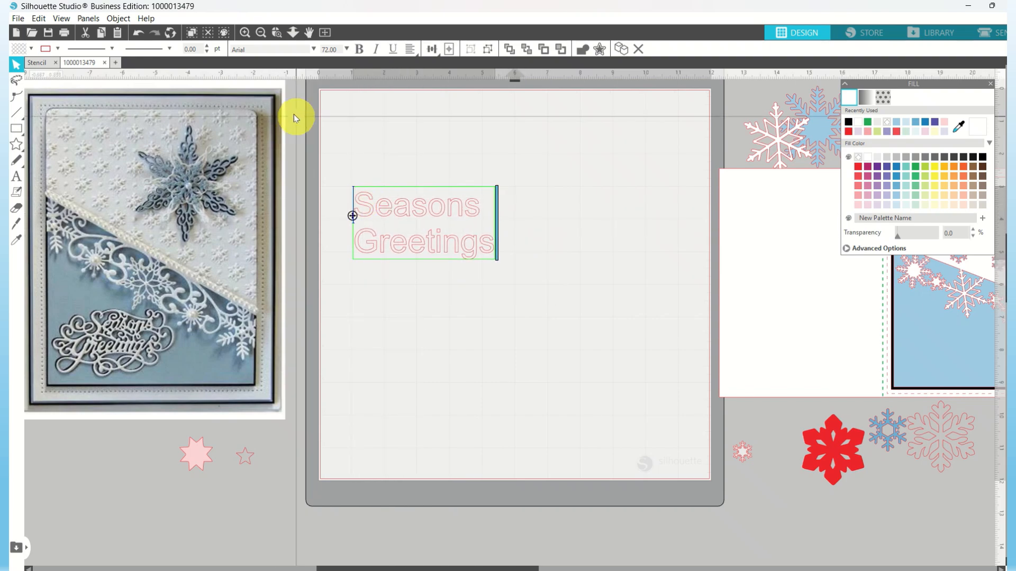
left_click(244, 33)
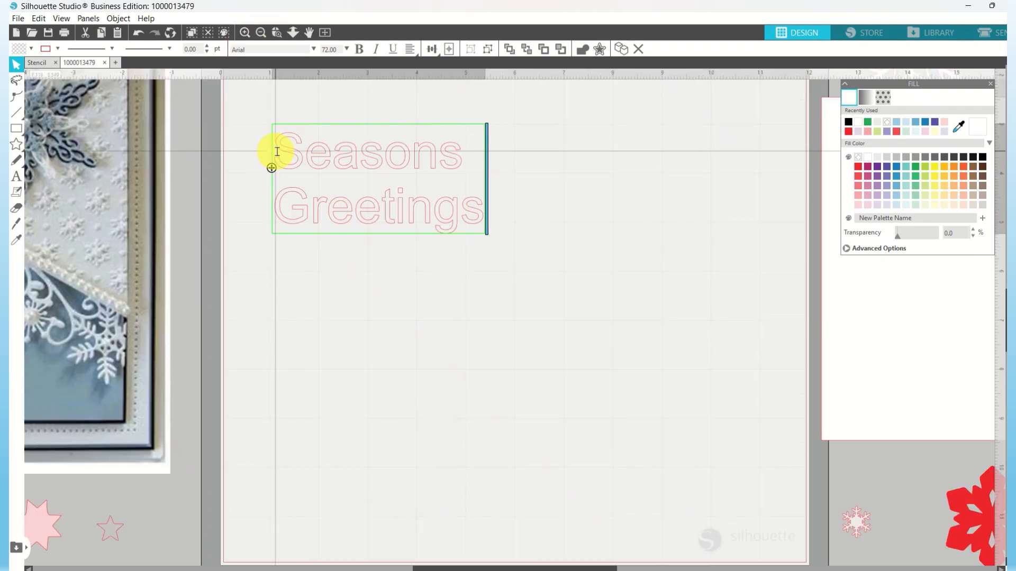
left_click_drag(275, 151, 502, 242)
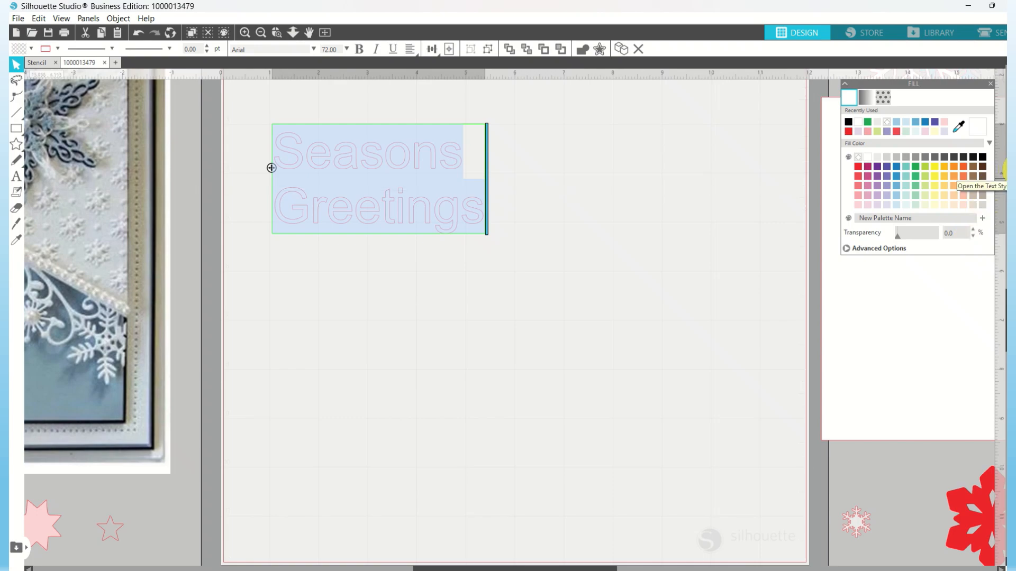
left_click(1010, 172)
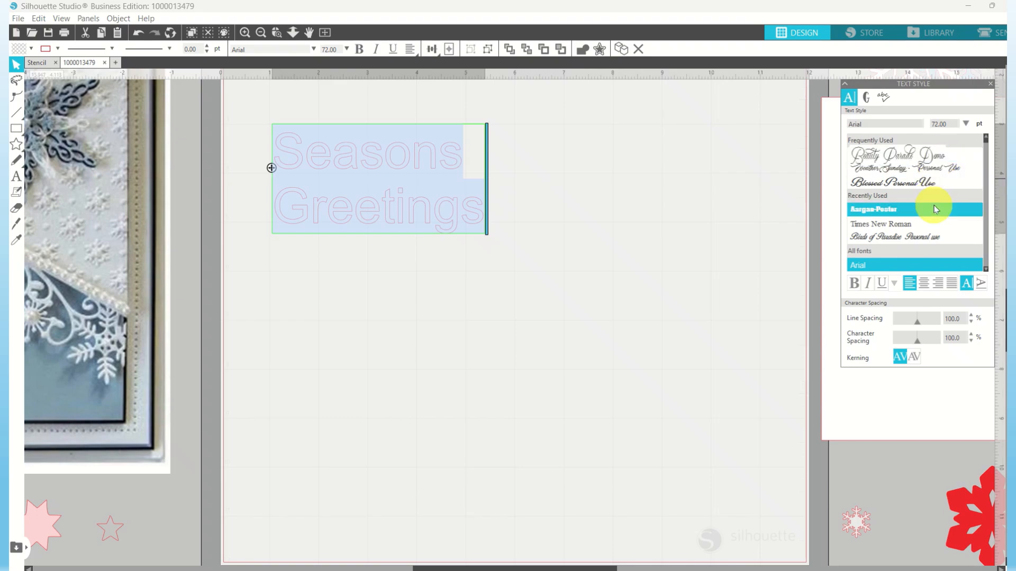
left_click_drag(960, 86, 759, 117)
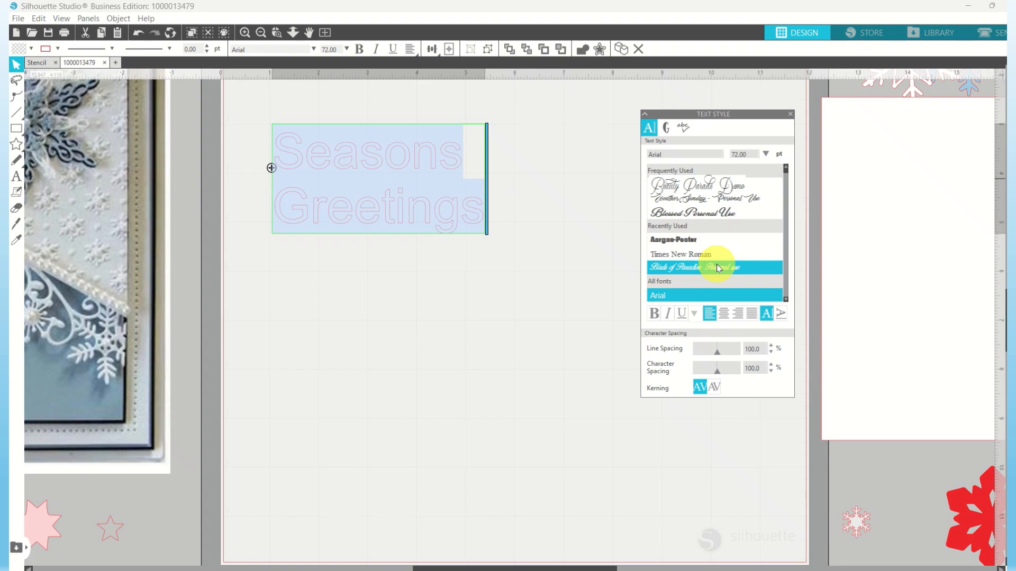
Try the Blessed Personal Use and Weather Sunday - Personal Use fonts on the greeting text.
left_click(723, 216)
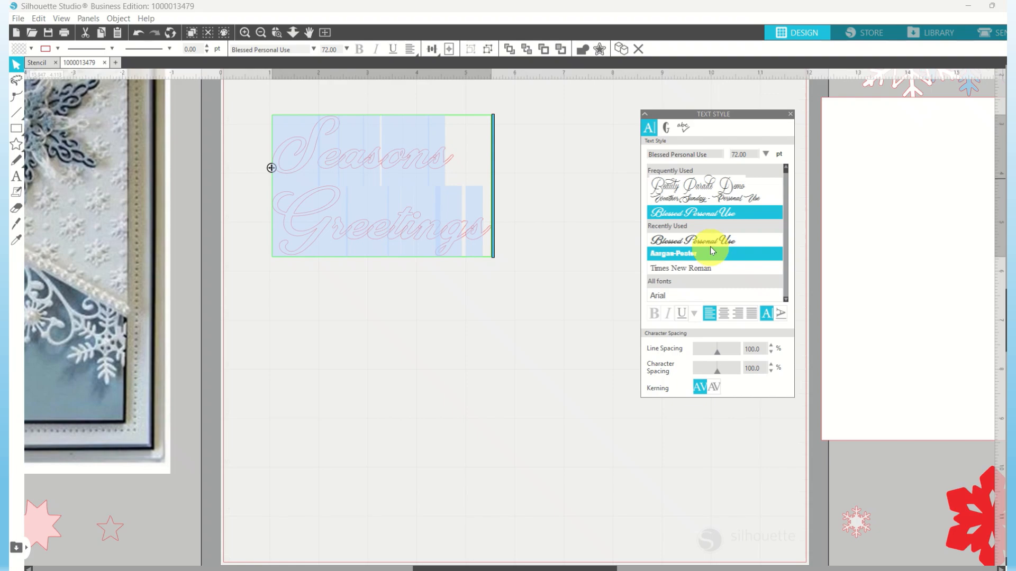
left_click(737, 207)
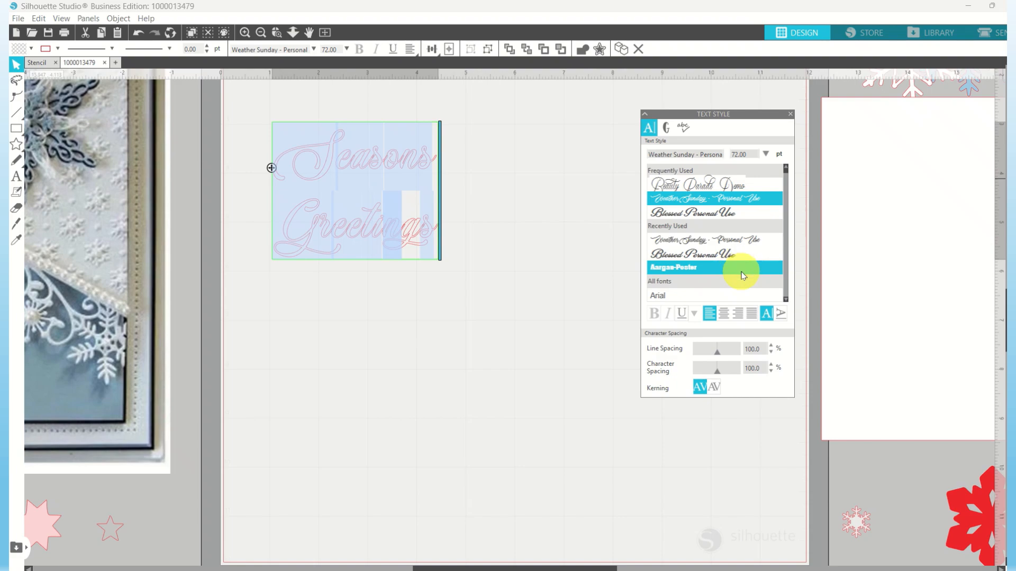
Set the font of the Seasons Greetings text to Bunglon Script.
scroll(786, 294, "down", 3)
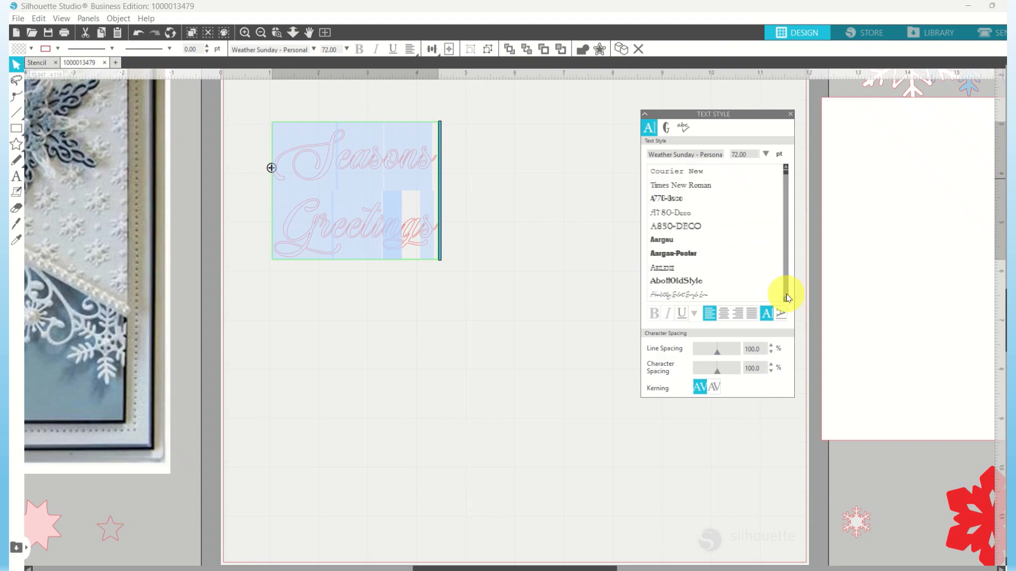
scroll(786, 294, "down", 6)
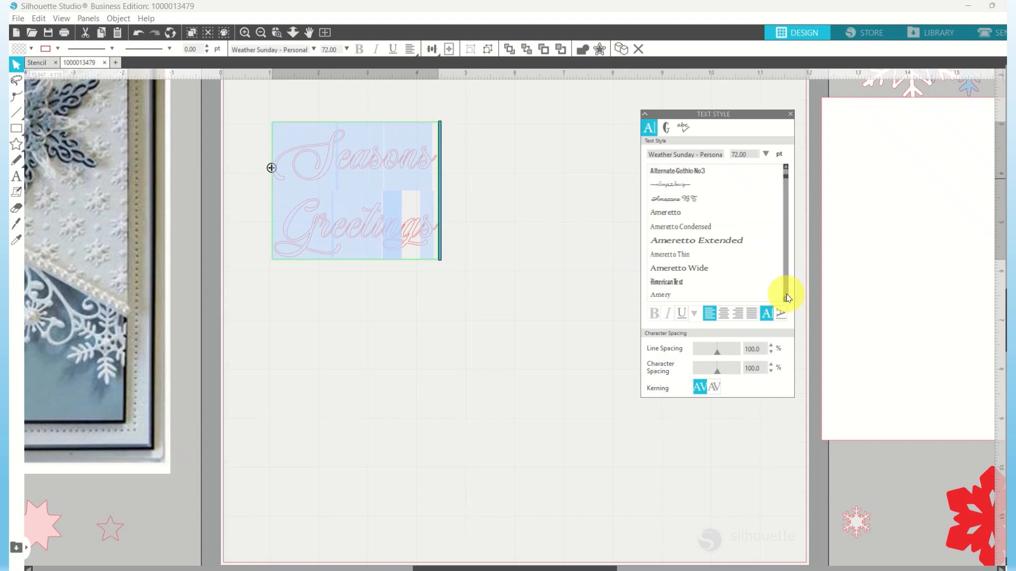
scroll(786, 294, "down", 5)
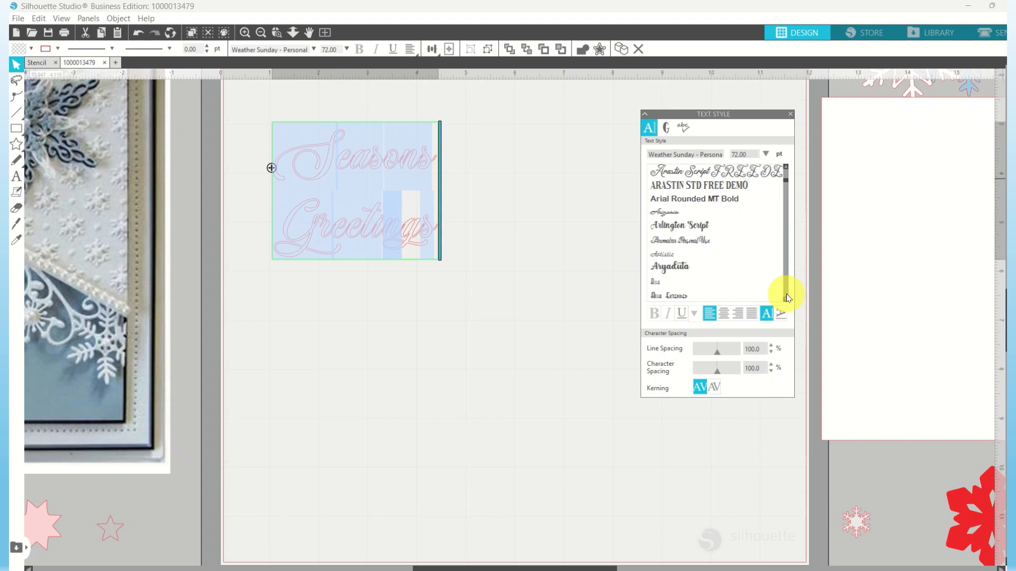
scroll(787, 293, "down", 5)
scroll(787, 294, "down", 6)
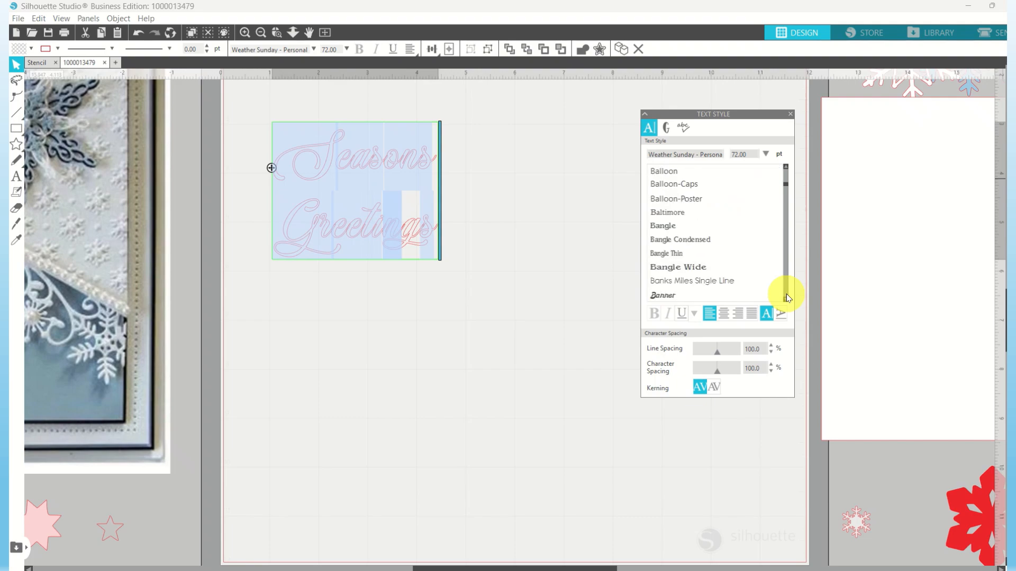
scroll(787, 294, "down", 8)
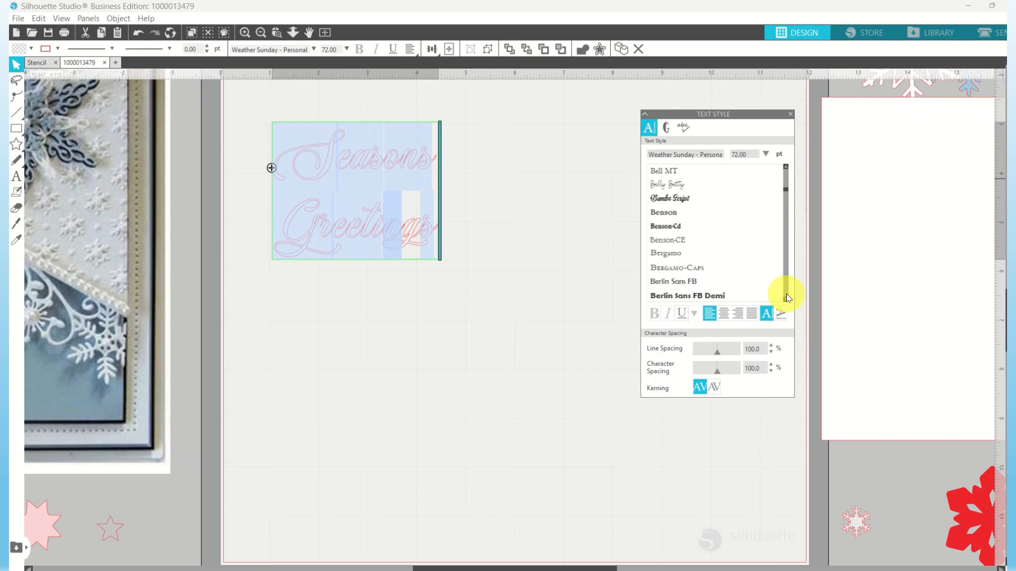
scroll(787, 294, "down", 6)
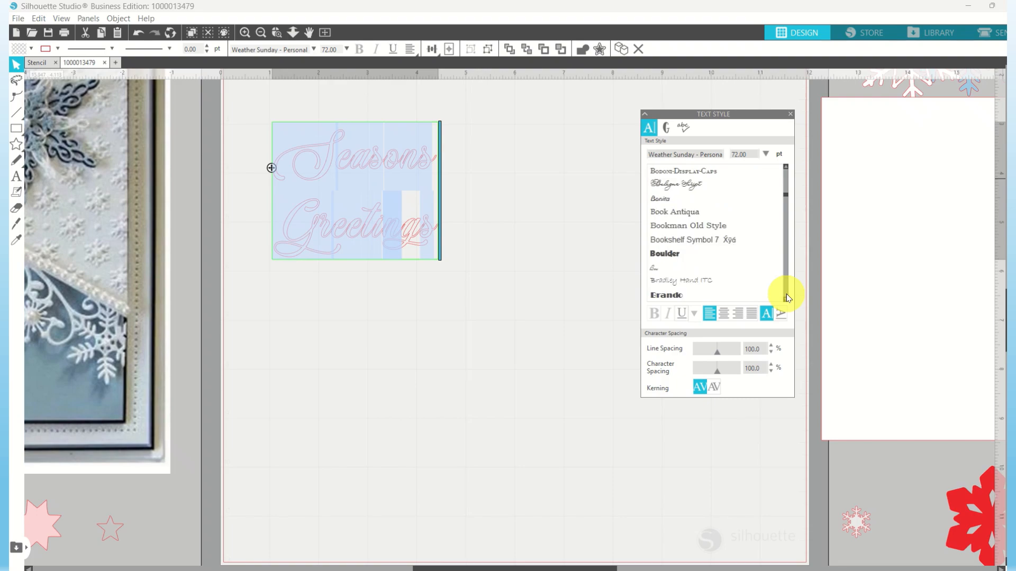
scroll(787, 294, "down", 3)
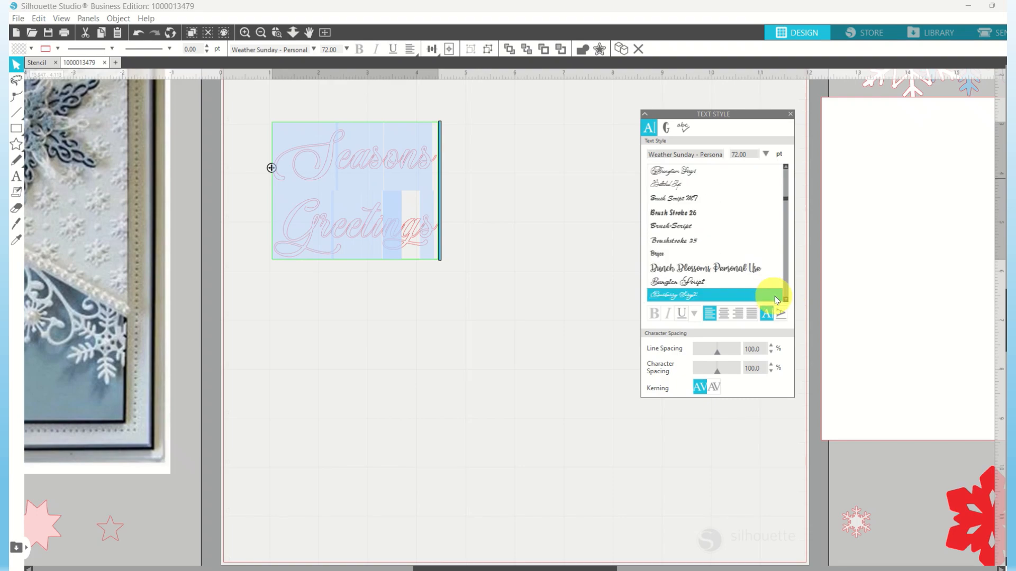
left_click(724, 288)
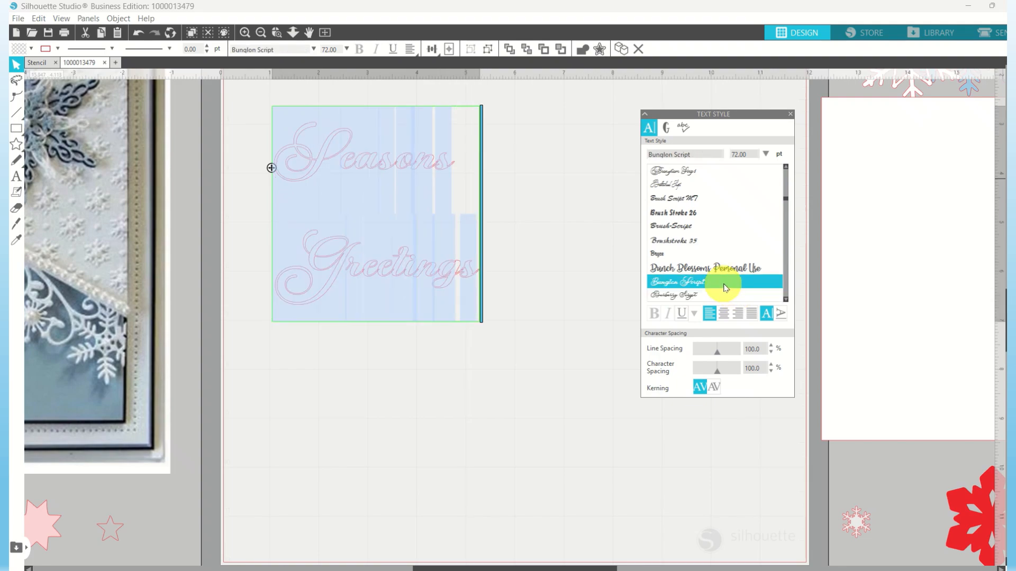
Try the Commercial-Script font on both lines of the Seasons Greetings text.
left_click(786, 295)
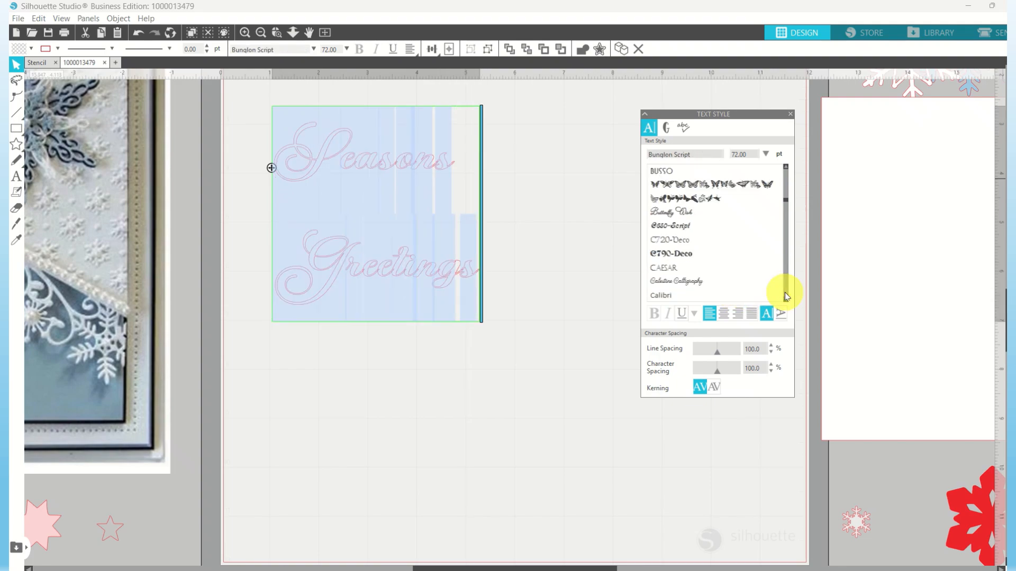
left_click(786, 296)
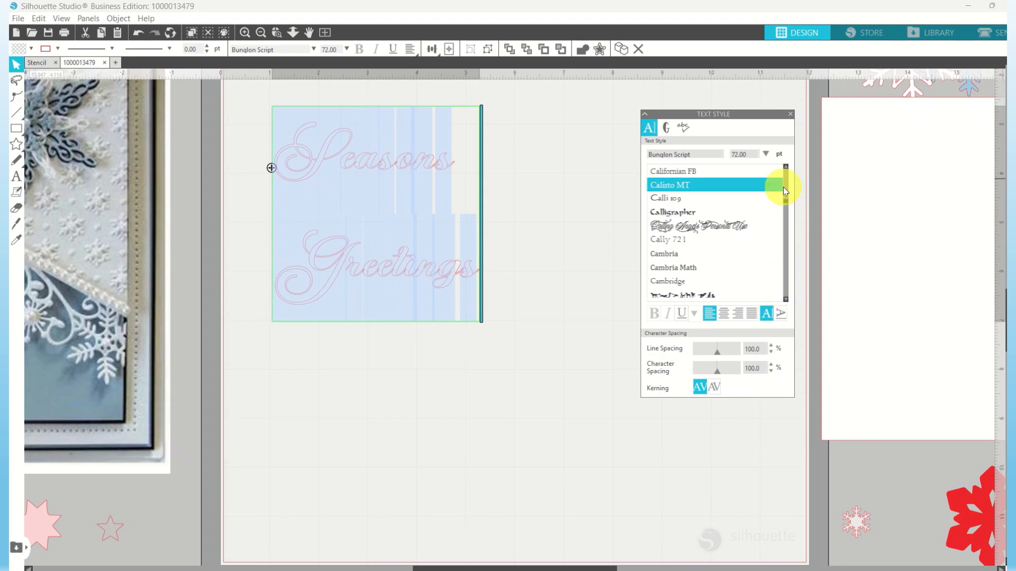
left_click(786, 302)
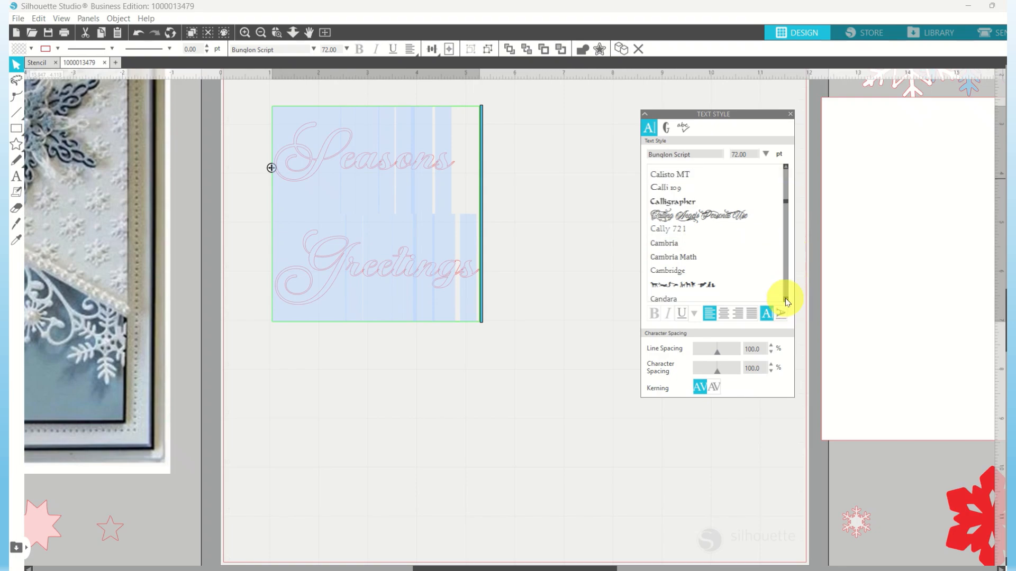
left_click(787, 302)
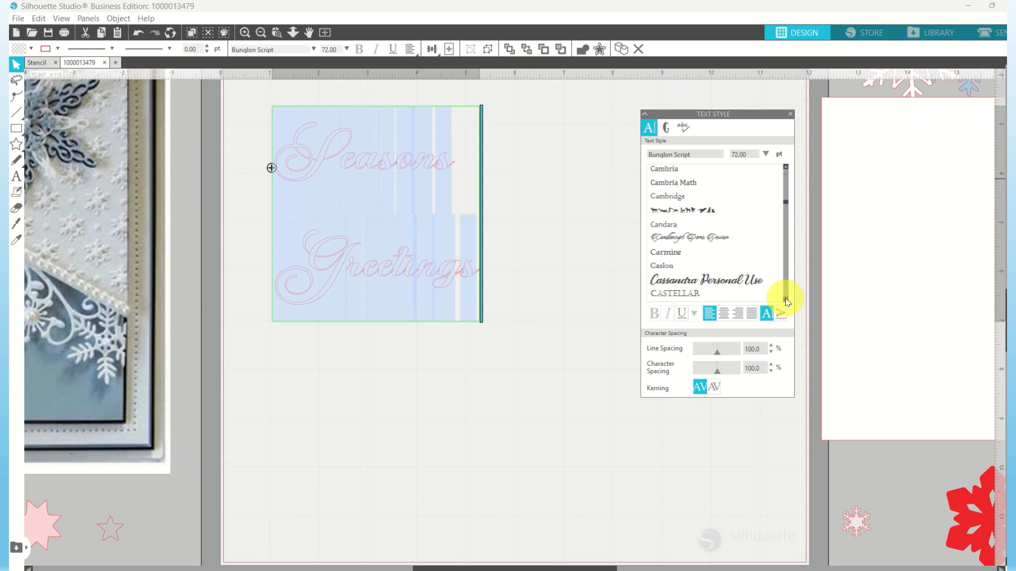
left_click(786, 301)
left_click(786, 301)
left_click(787, 301)
left_click(786, 302)
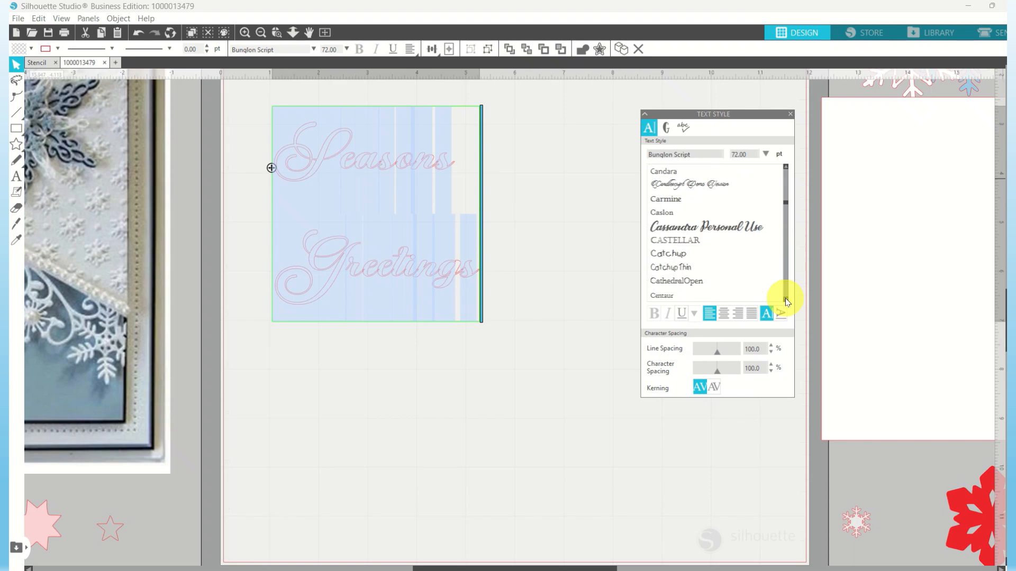
left_click(786, 301)
left_click(786, 301)
left_click(786, 302)
left_click(786, 302)
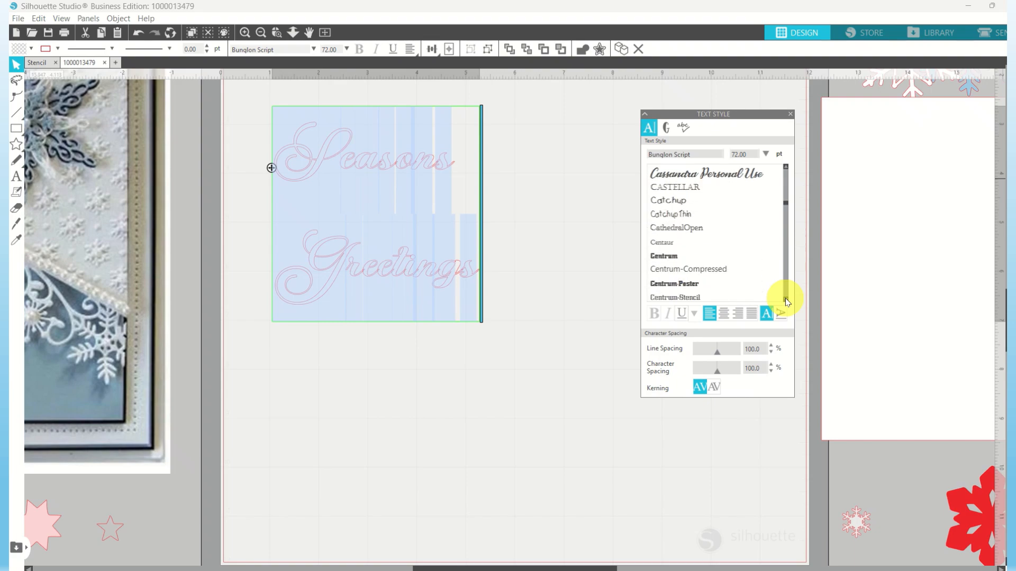
left_click(786, 301)
left_click(787, 301)
left_click(786, 301)
left_click(786, 301)
left_click(786, 302)
left_click(786, 301)
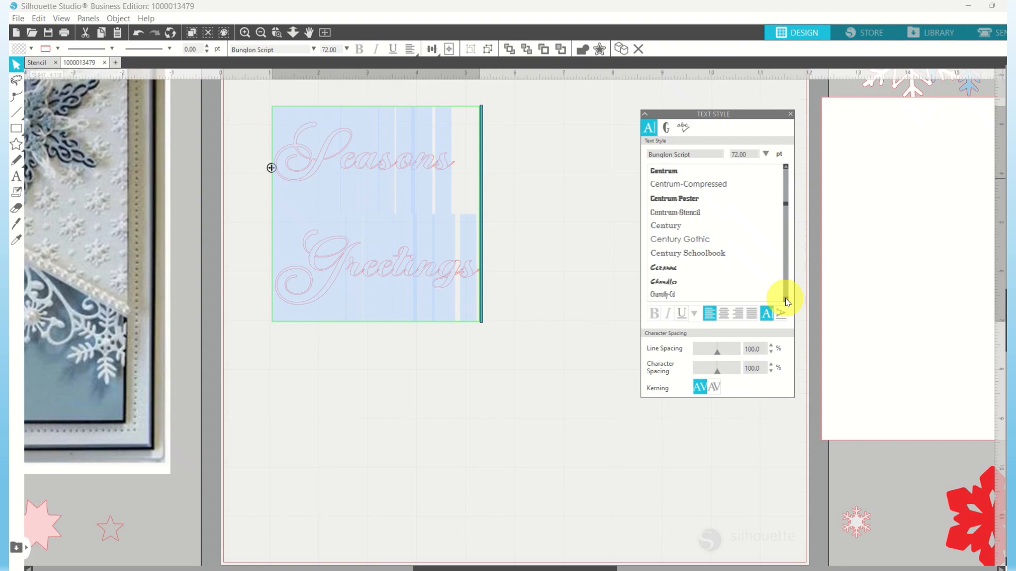
left_click(786, 301)
left_click(786, 302)
left_click(787, 302)
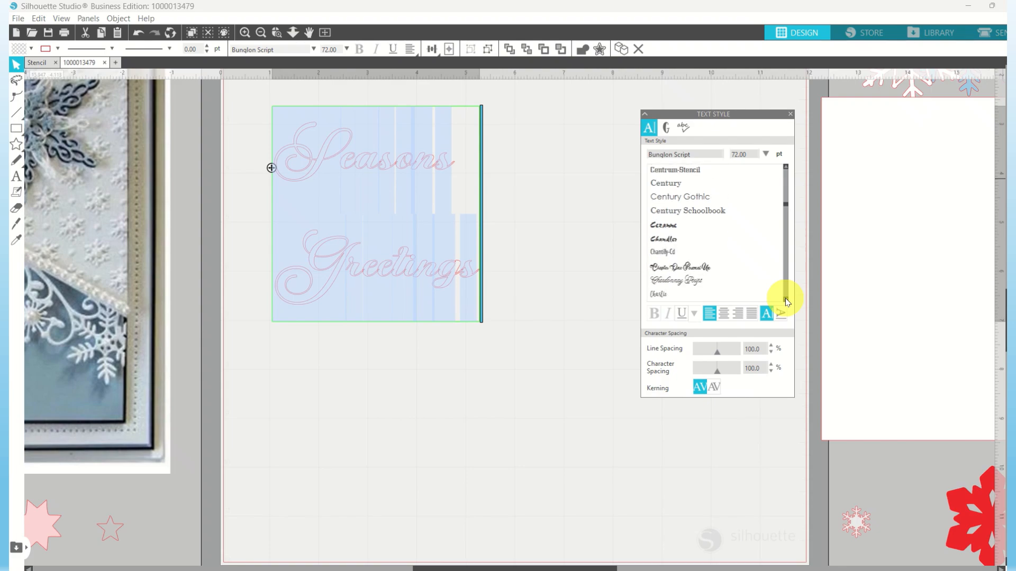
left_click(786, 301)
left_click(786, 302)
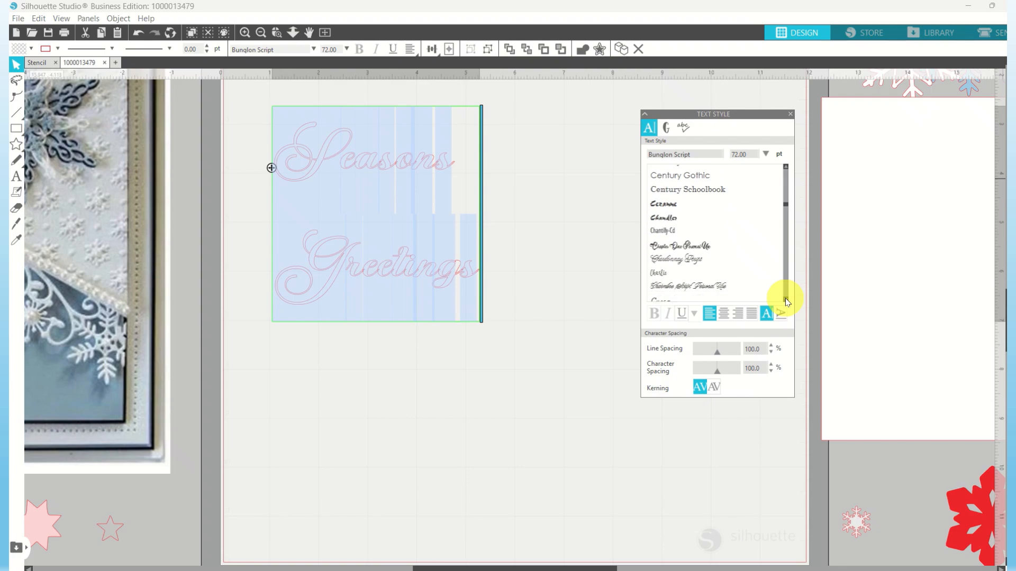
left_click(786, 302)
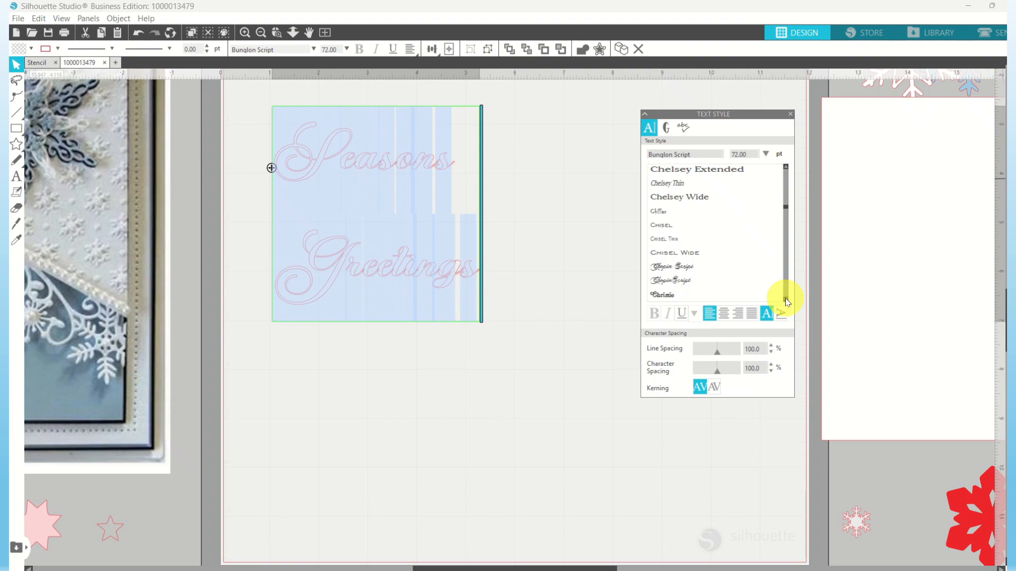
left_click(785, 300)
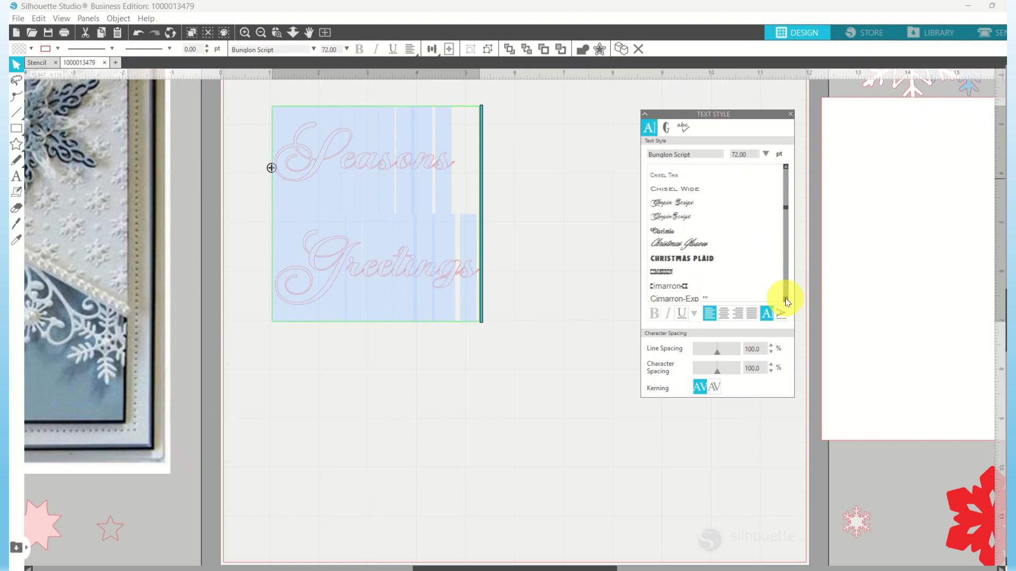
left_click(786, 300)
left_click(786, 300)
left_click(786, 300)
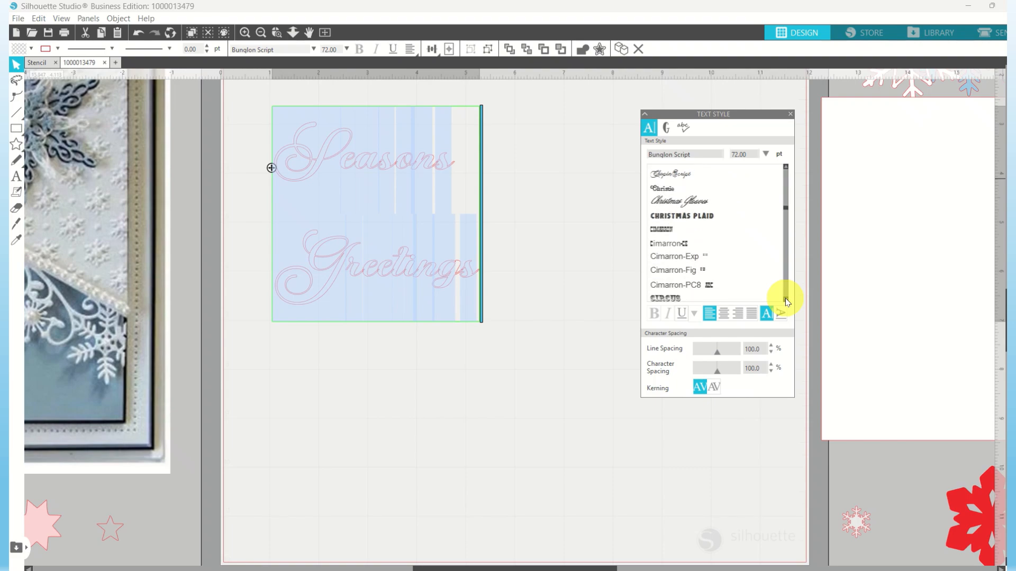
left_click(786, 300)
left_click(786, 300)
left_click(786, 300)
left_click(786, 300)
left_click(786, 300)
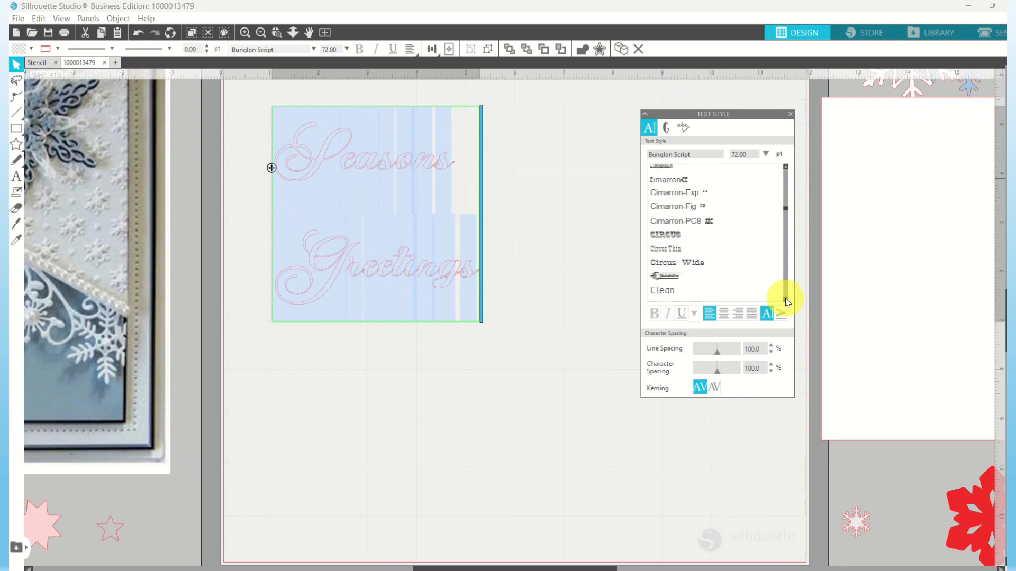
left_click(786, 300)
left_click(786, 300)
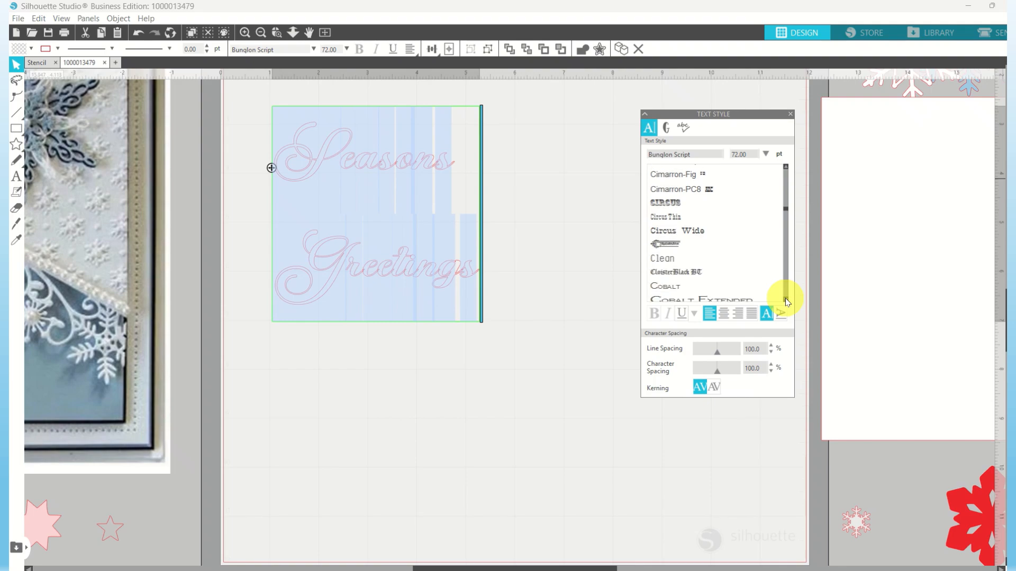
left_click(786, 300)
left_click(786, 300)
left_click(786, 300)
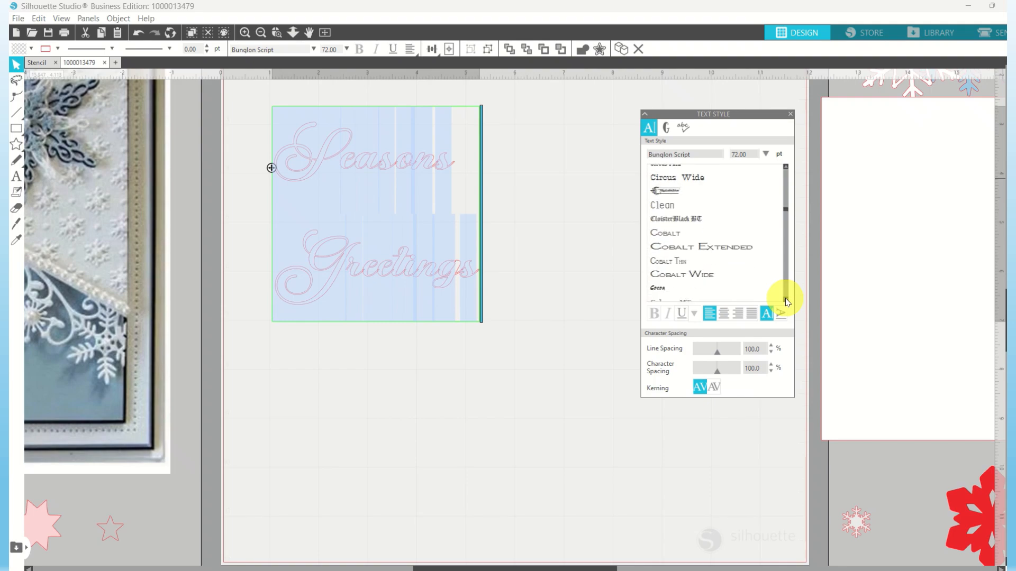
left_click(786, 300)
left_click(785, 300)
left_click(786, 300)
left_click(785, 300)
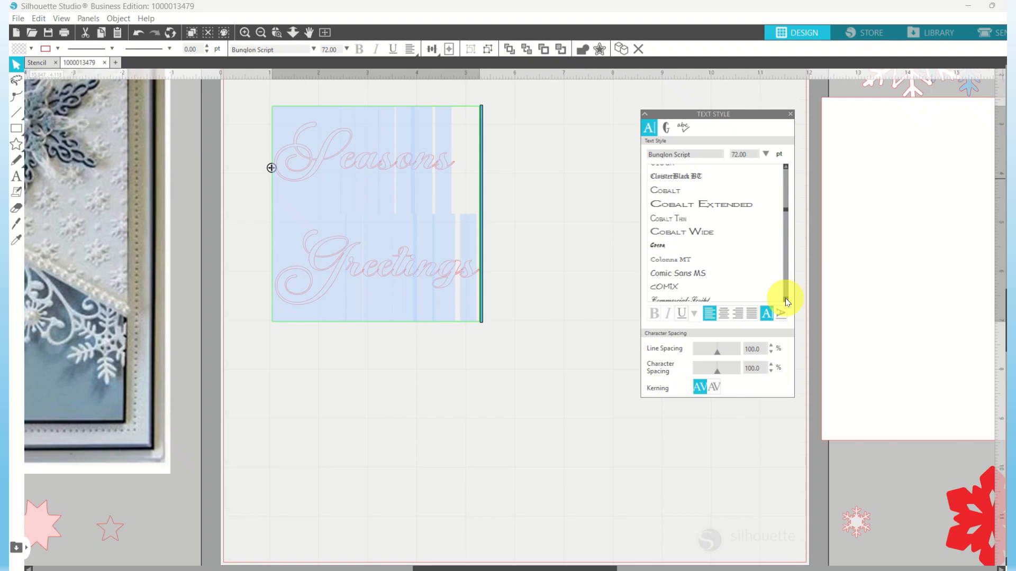
left_click(786, 300)
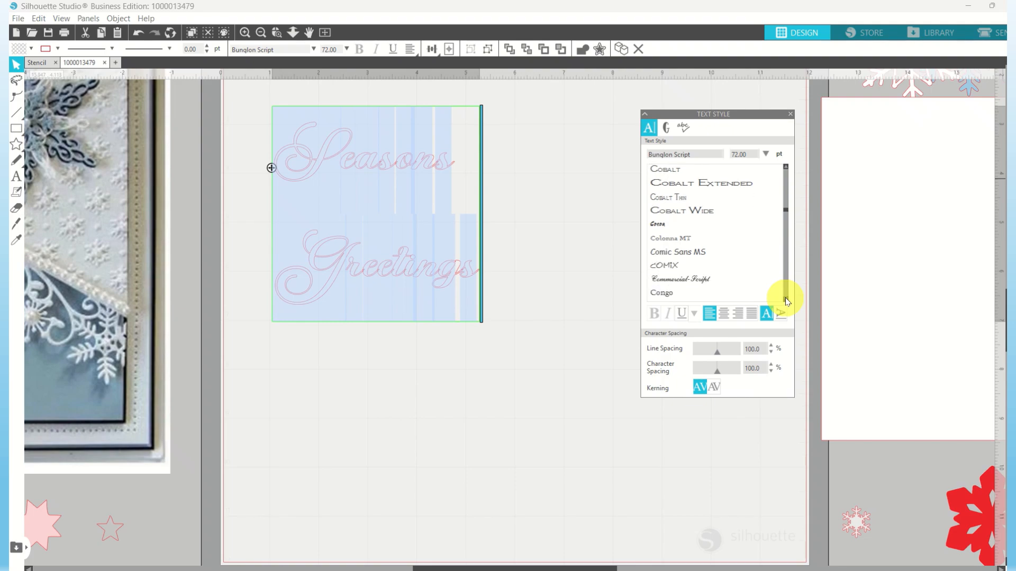
left_click(768, 284)
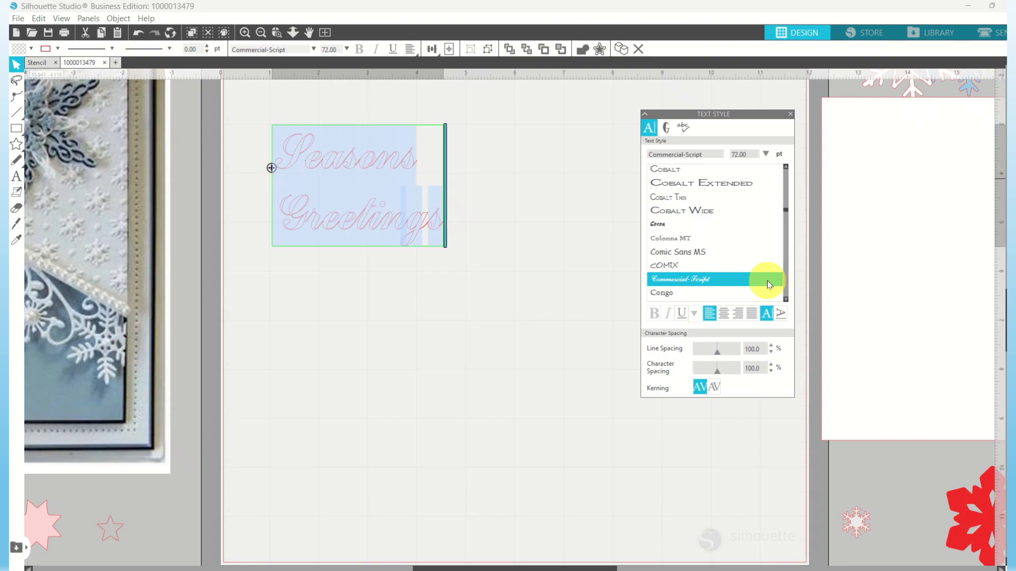
Change the font of the Seasons Greetings text to Controwell Script.
left_click(788, 301)
left_click(788, 301)
left_click(788, 302)
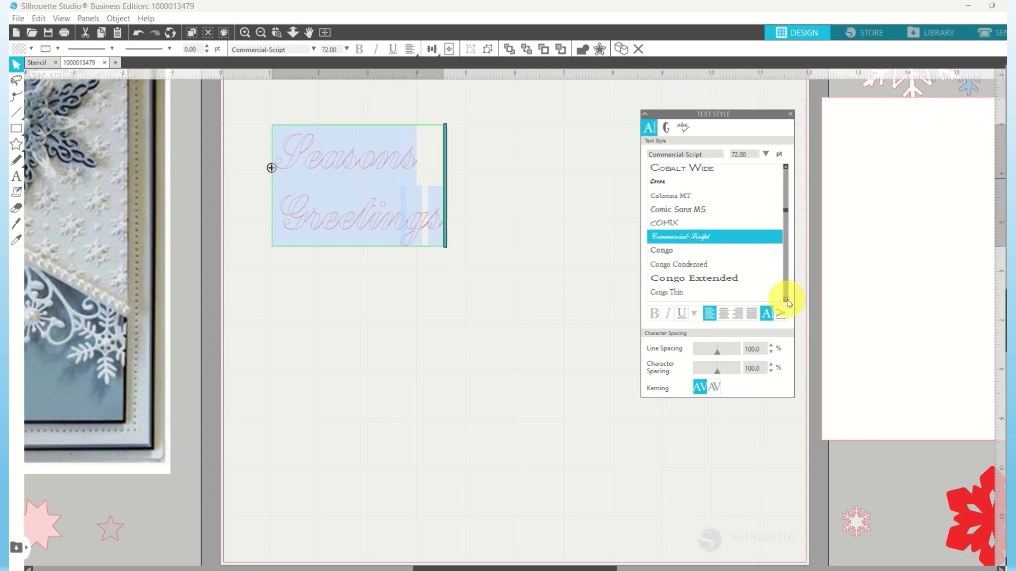
left_click(788, 302)
left_click(788, 301)
left_click(788, 301)
left_click(788, 302)
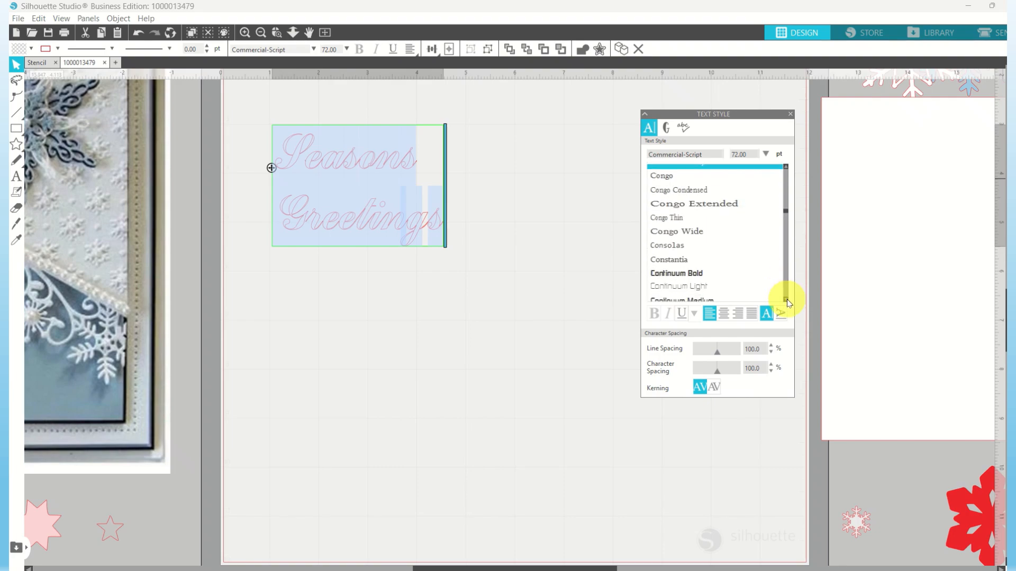
left_click(788, 302)
left_click(788, 302)
left_click(788, 302)
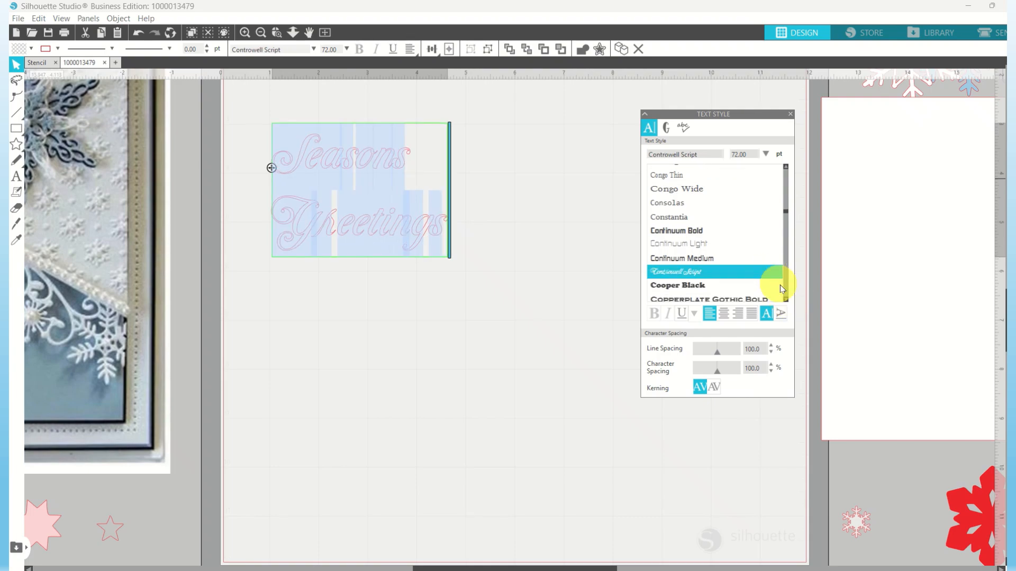
Try the Dapilon Script and Edwardian Script ITC fonts on the greeting text.
left_click(786, 302)
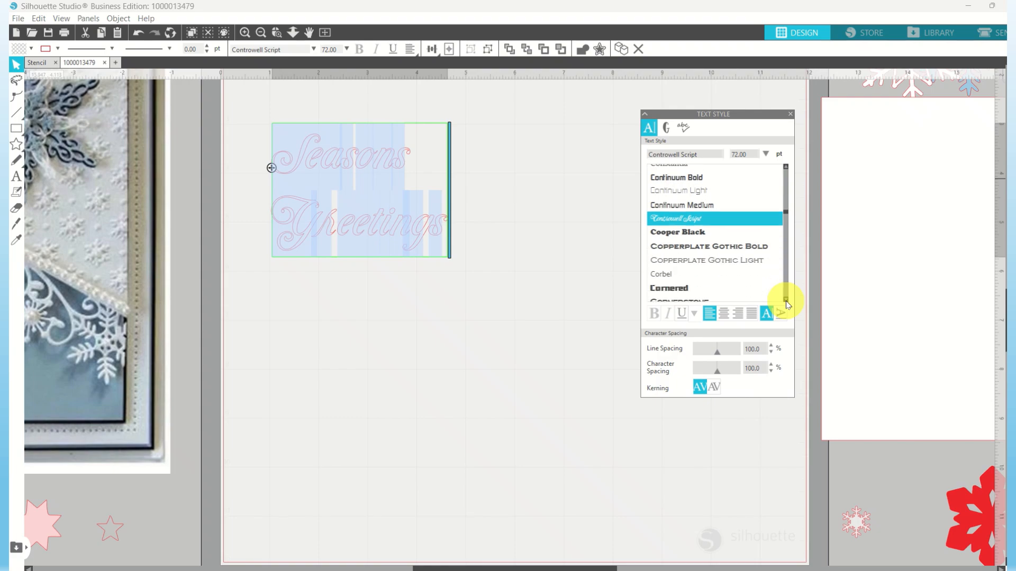
left_click(787, 301)
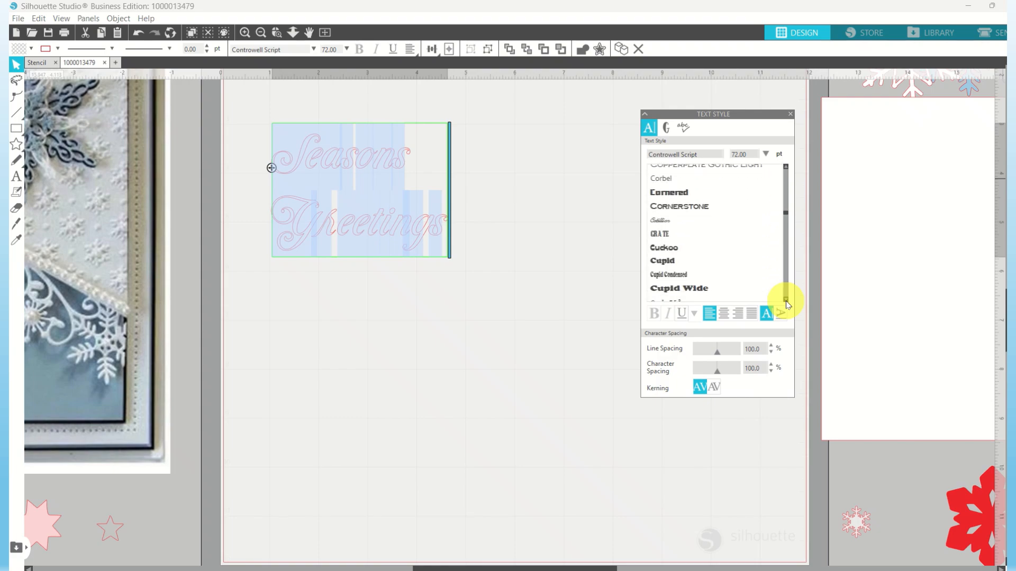
left_click(786, 301)
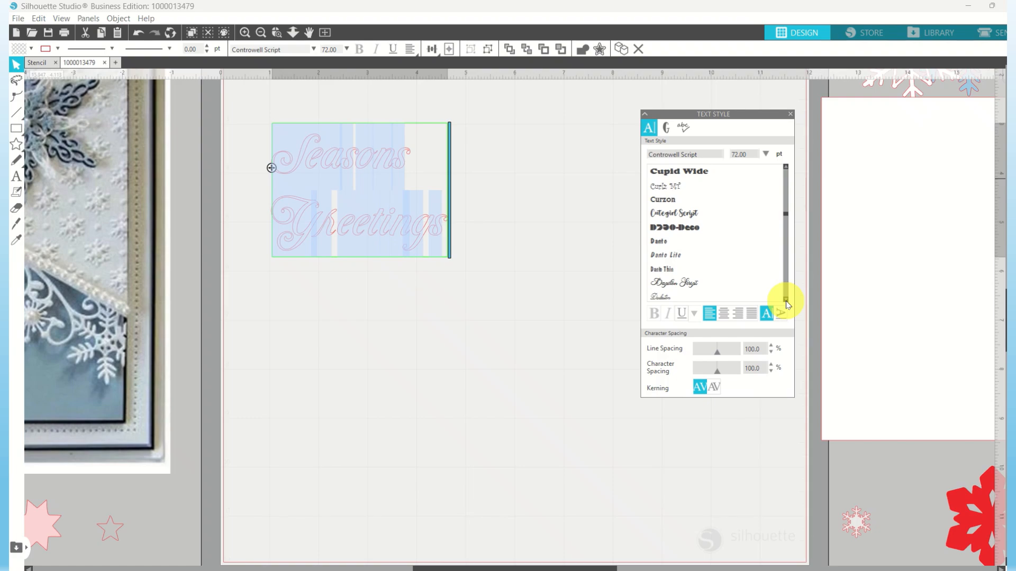
left_click(786, 302)
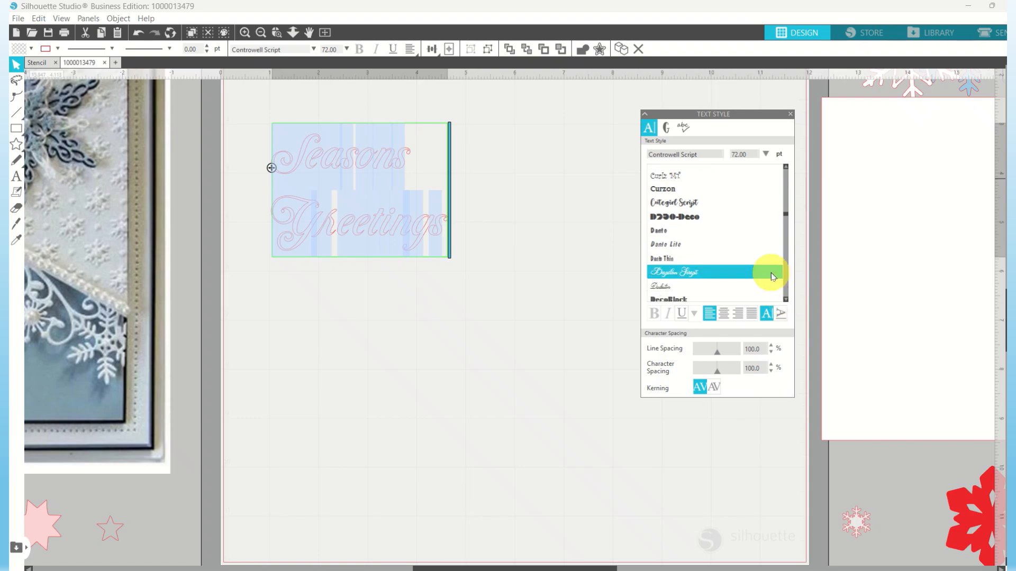
left_click(772, 277)
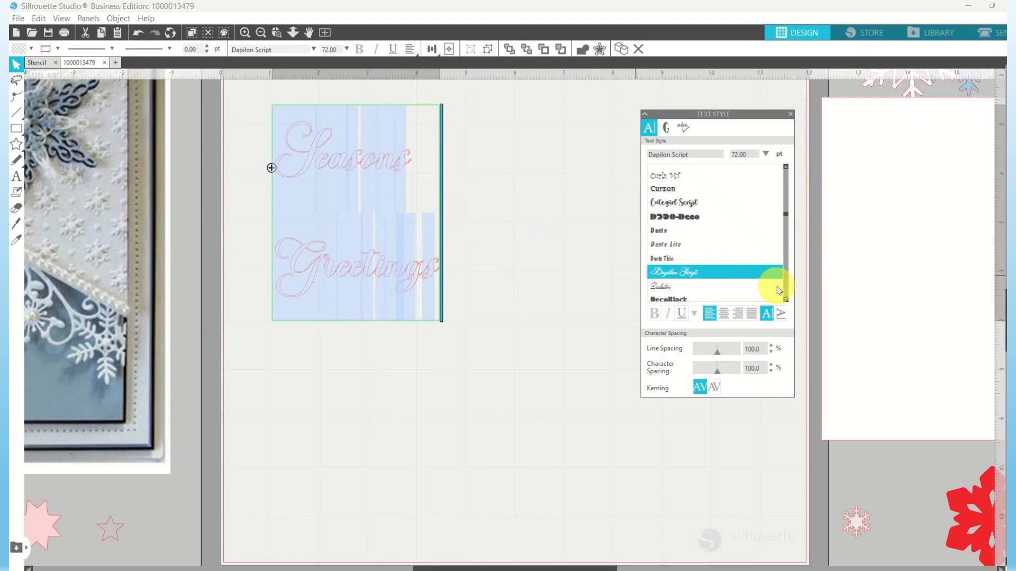
left_click_drag(787, 300, 789, 301)
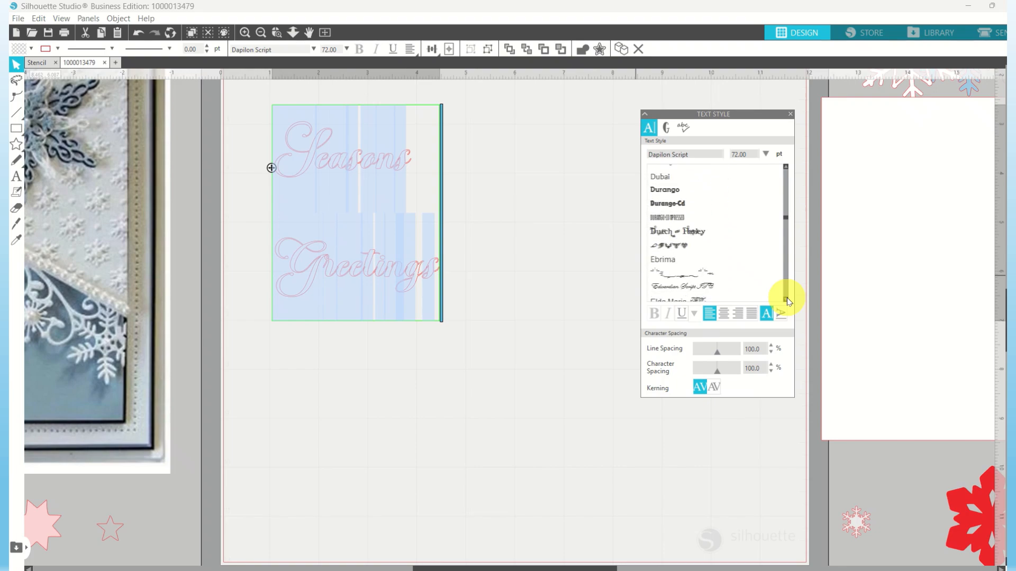
left_click(775, 291)
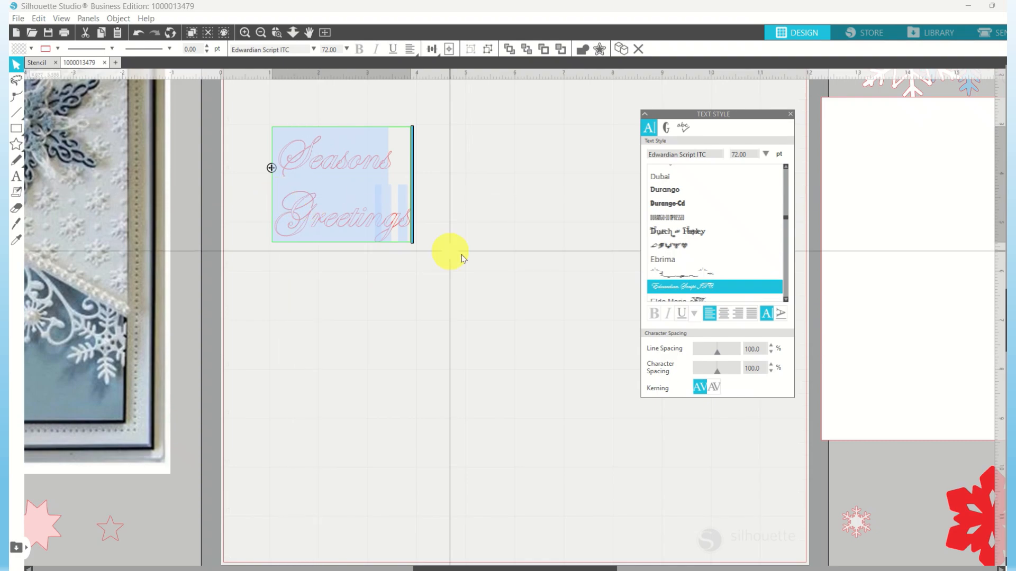
Try Everleigh Script on the greeting text and set its font to Ethernal Bold PERSONAL USE.
left_click(786, 300)
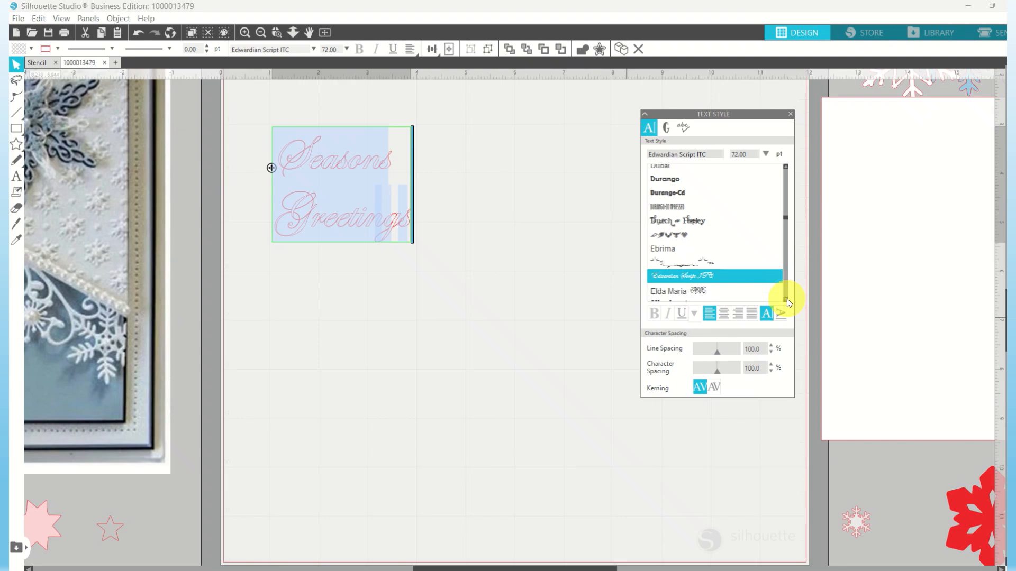
left_click(787, 300)
left_click(786, 300)
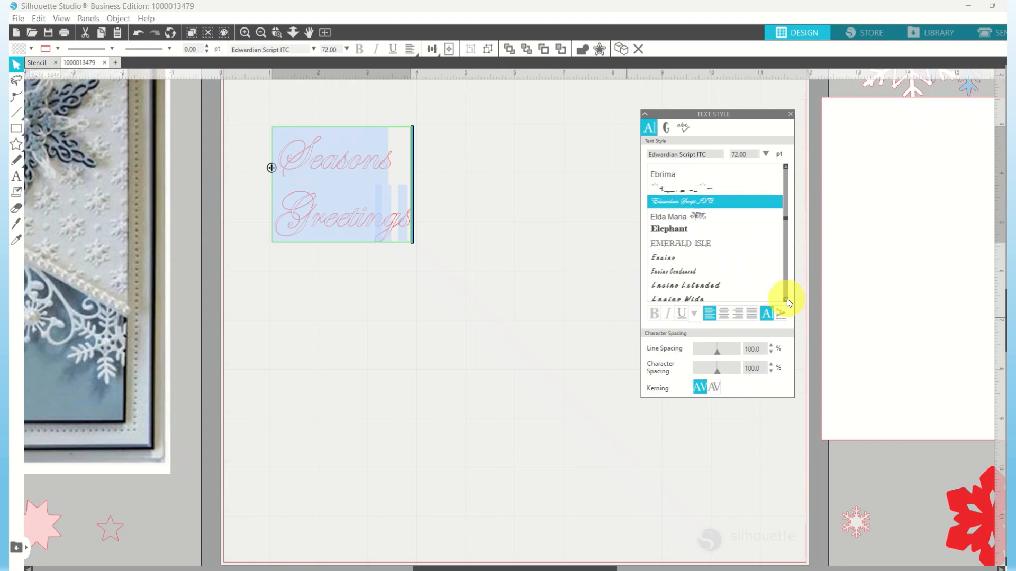
left_click(786, 299)
left_click(787, 299)
left_click(786, 299)
left_click(786, 299)
left_click(787, 299)
left_click(786, 300)
left_click(786, 300)
left_click(787, 299)
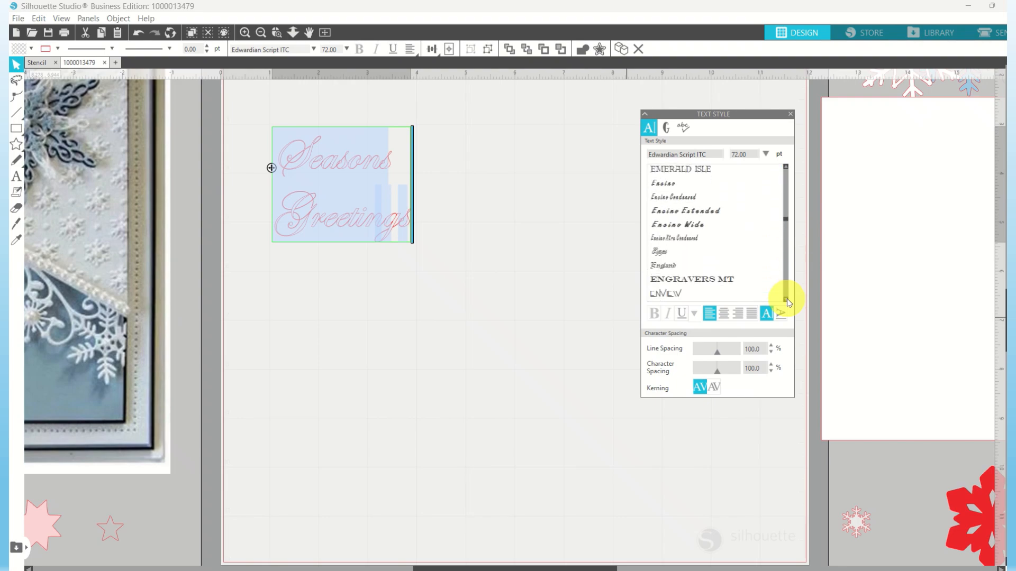
left_click(786, 299)
left_click(786, 300)
left_click(786, 300)
left_click(786, 300)
left_click(787, 300)
left_click(786, 299)
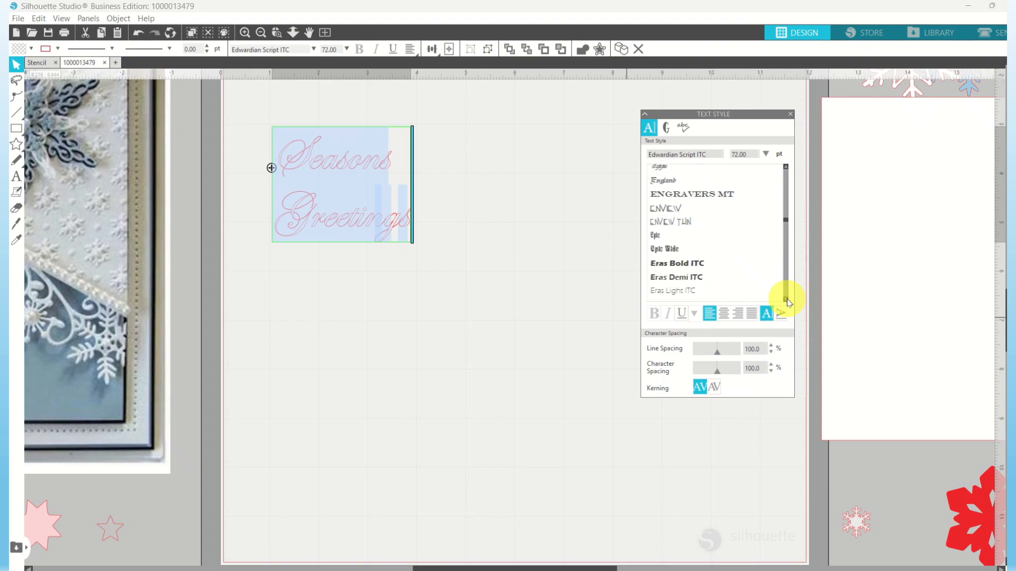
left_click(786, 299)
left_click(786, 299)
left_click(787, 300)
left_click(786, 299)
left_click(787, 299)
left_click(786, 300)
left_click(786, 299)
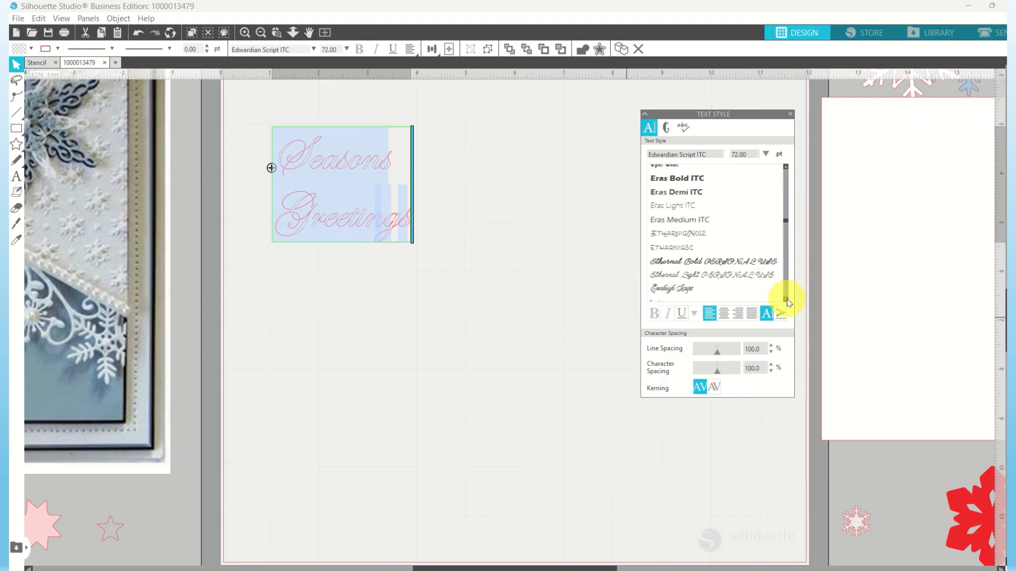
left_click(786, 300)
left_click(786, 299)
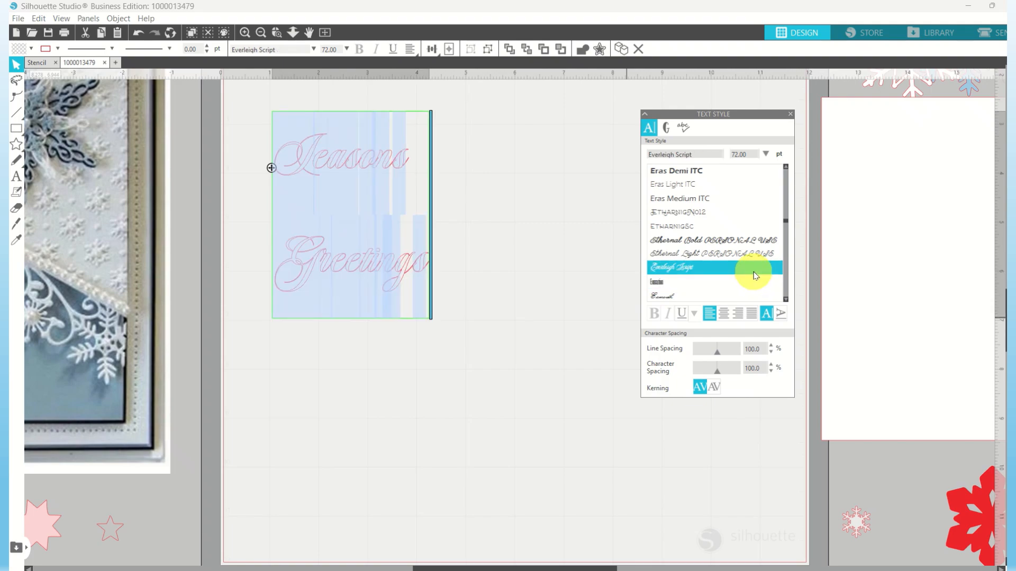
left_click(753, 243)
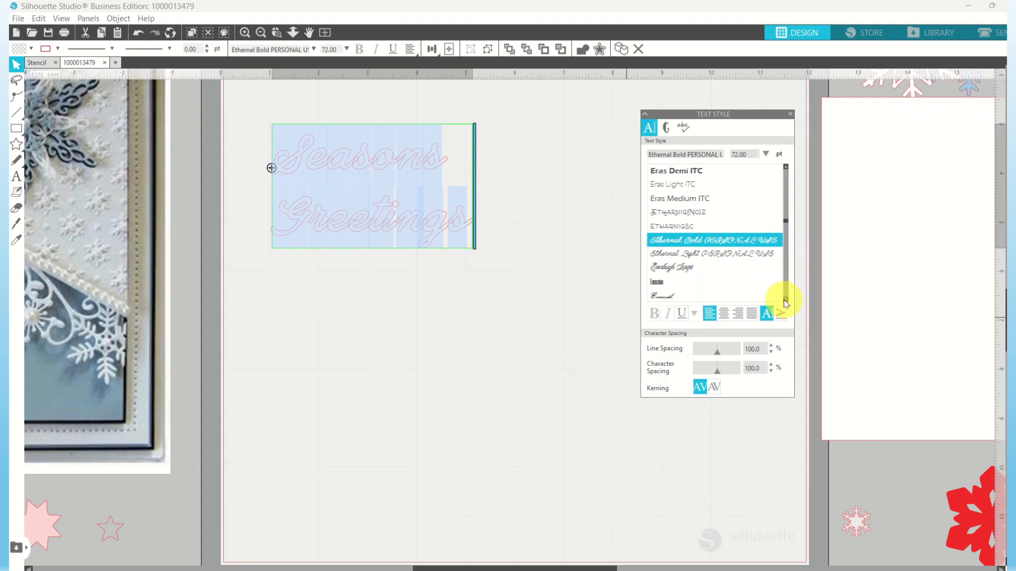
Try the Fabulous PERSONAL USE font on both lines of the Seasons Greetings text.
scroll(785, 304, "down", 6)
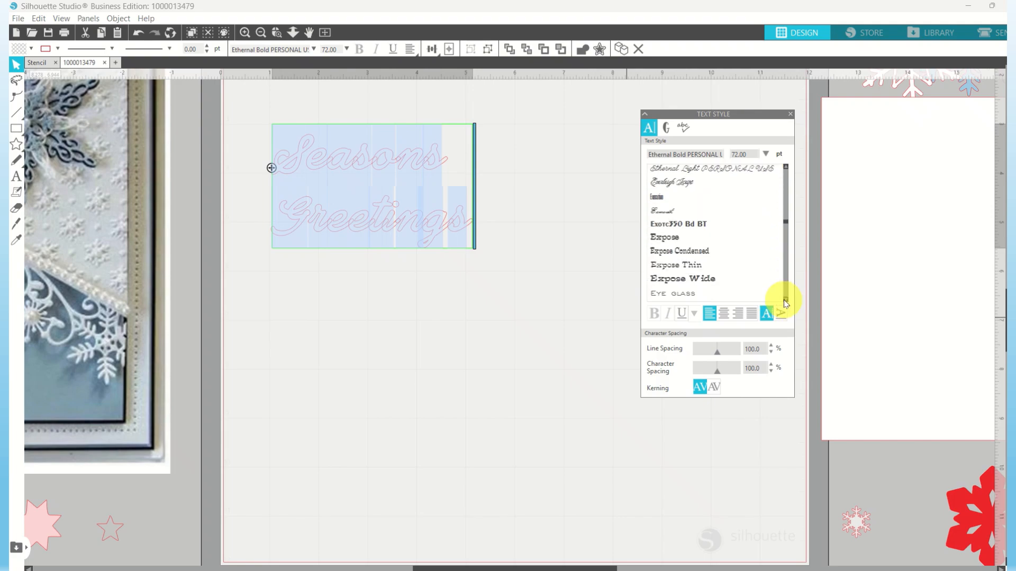
scroll(785, 303, "down", 7)
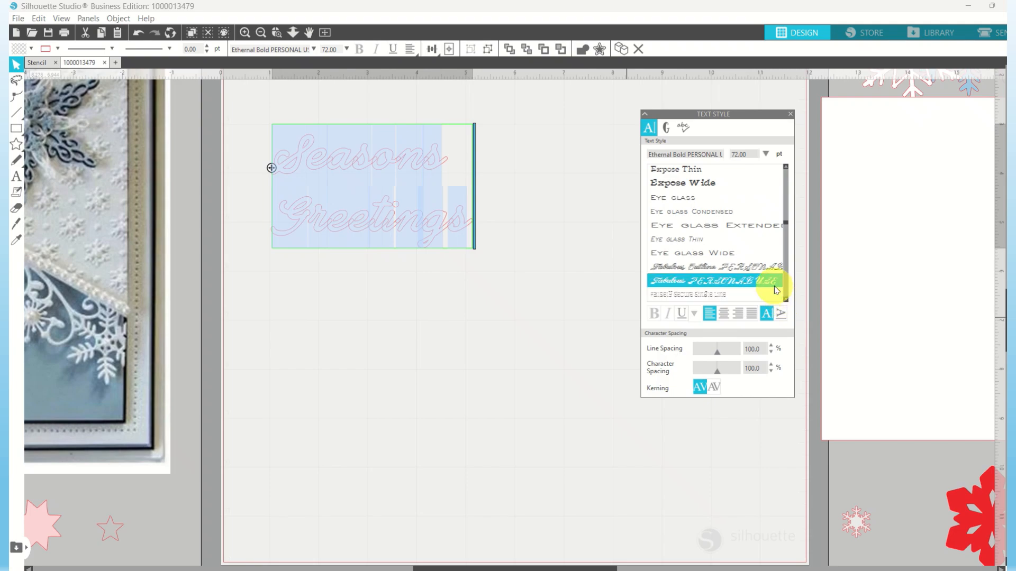
left_click(775, 286)
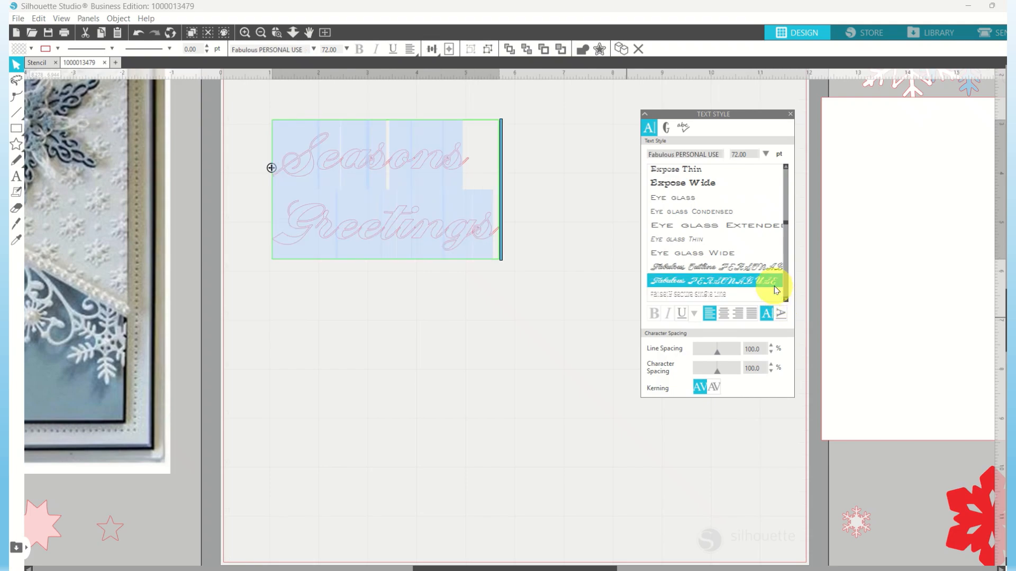
Set the font of the Seasons Greetings text to Birds of Paradise Personal use and finish editing the text.
scroll(787, 305, "down", 6)
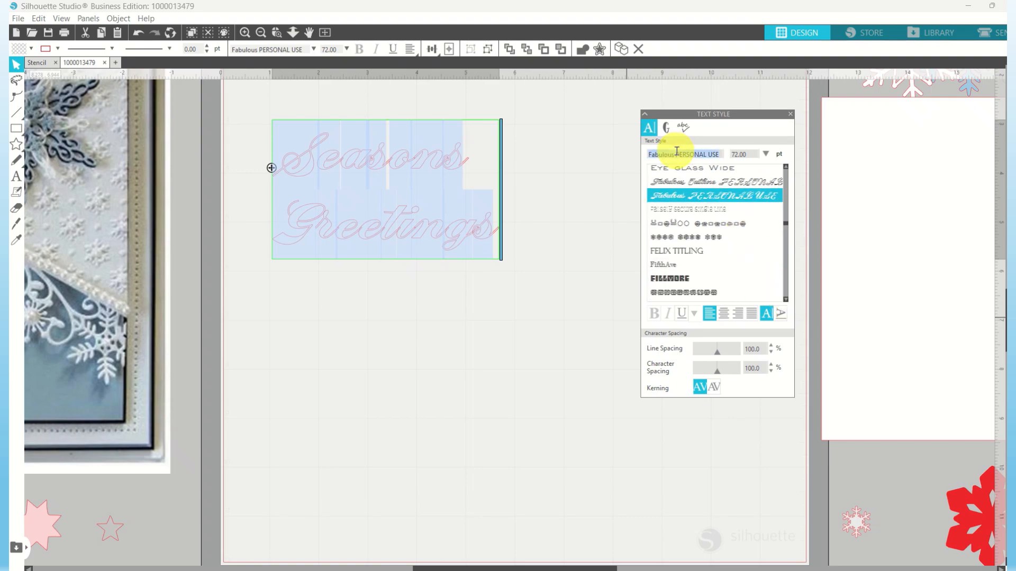
type("bir")
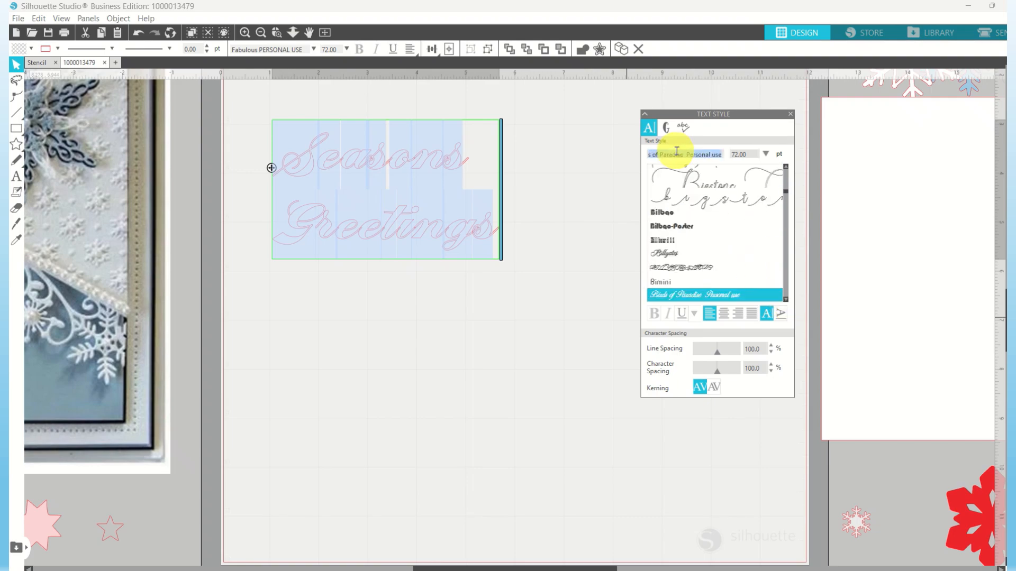
left_click(686, 296)
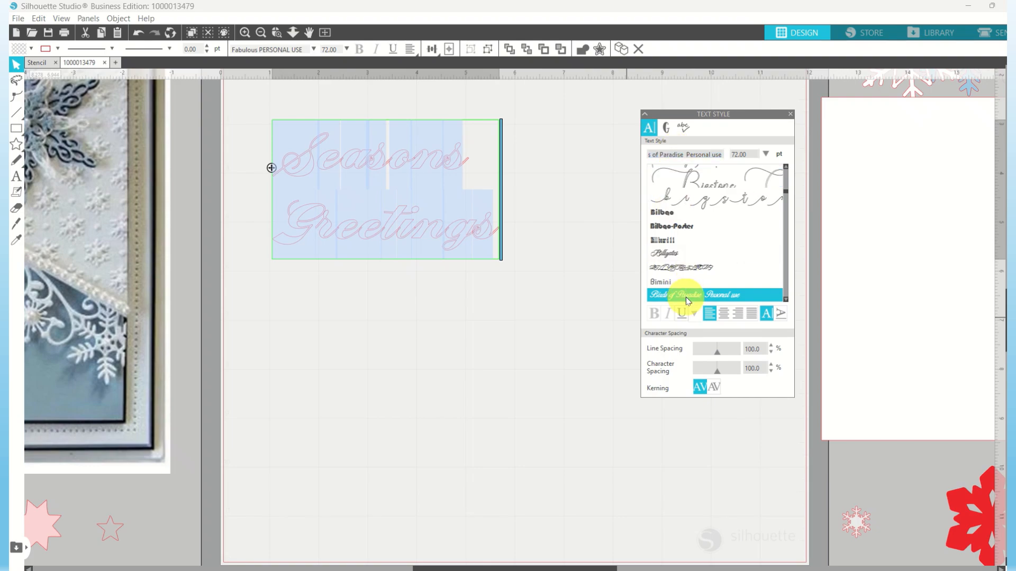
left_click(514, 315)
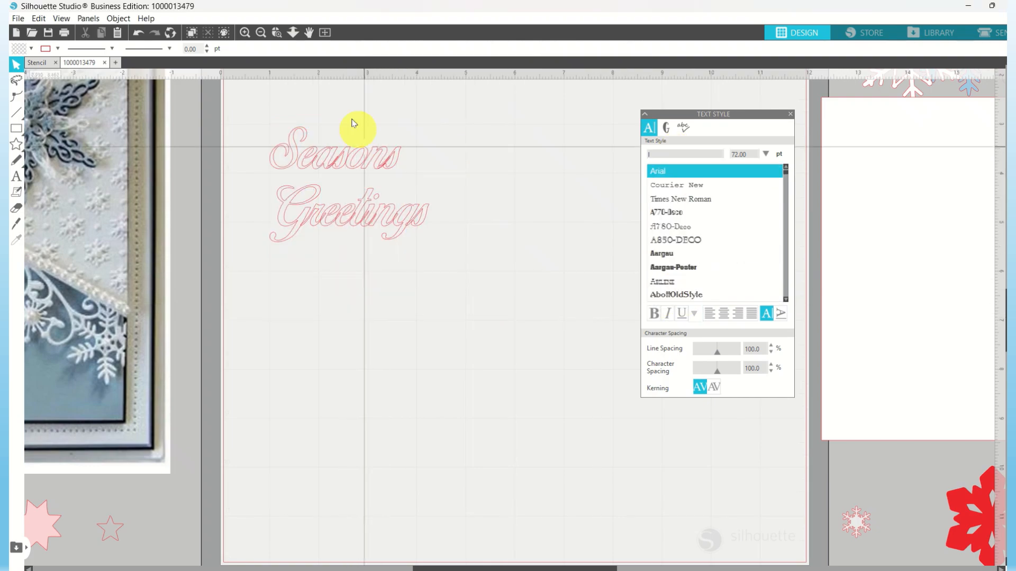
Ungroup the Seasons Greetings text into individual letter shapes.
left_click(276, 33)
left_click_drag(256, 119, 443, 254)
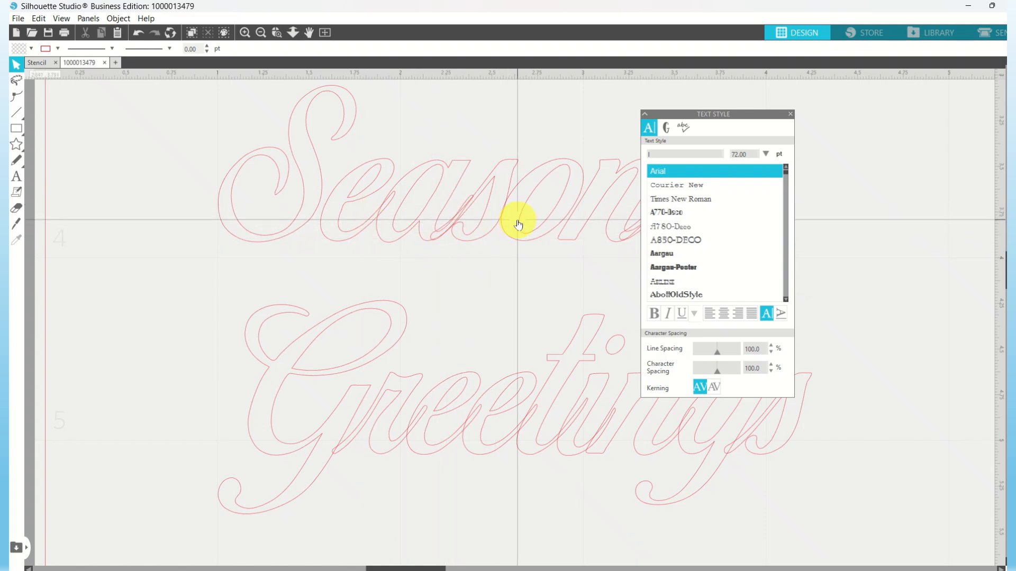
right_click(457, 211)
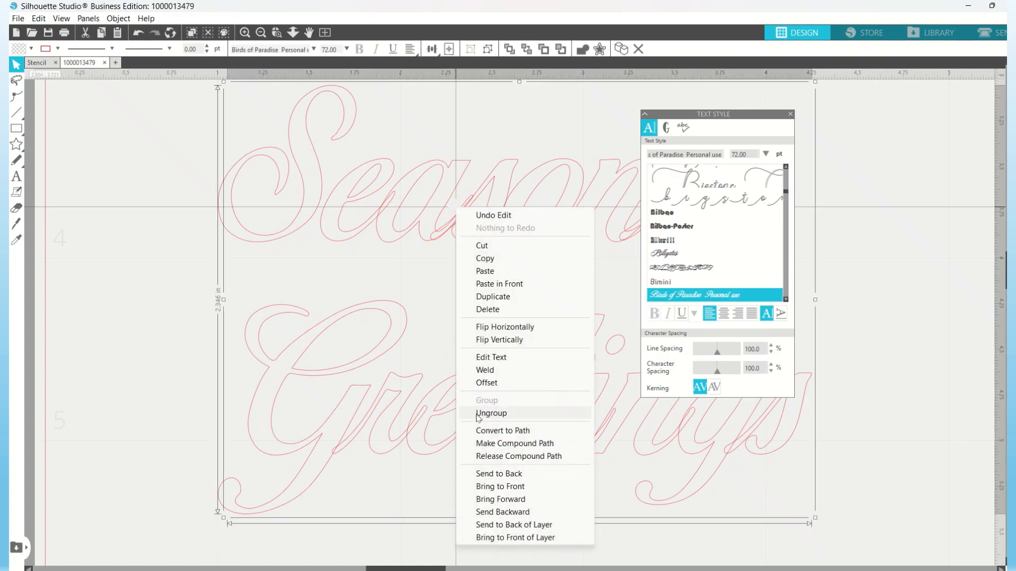
left_click(478, 414)
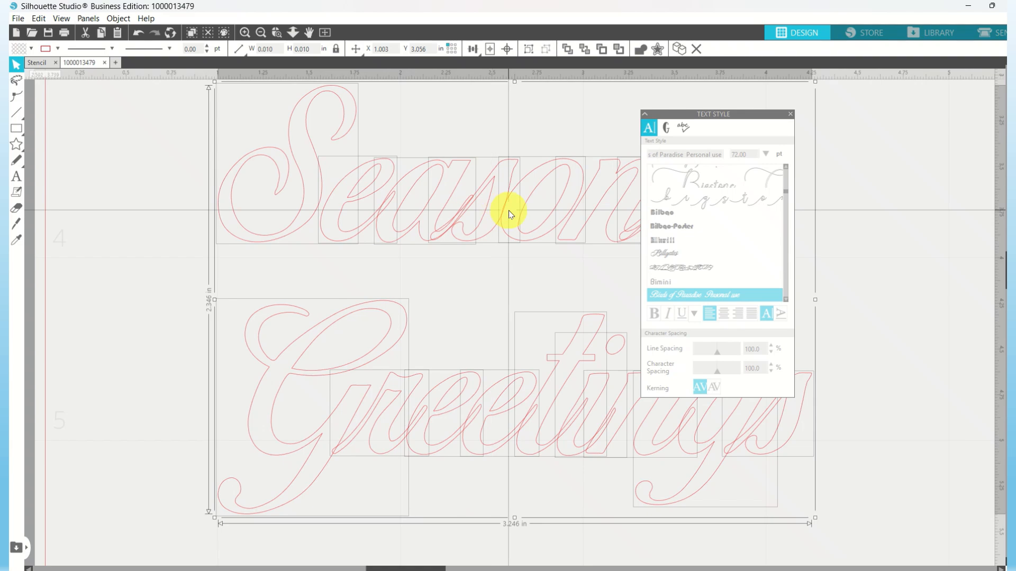
left_click(487, 282)
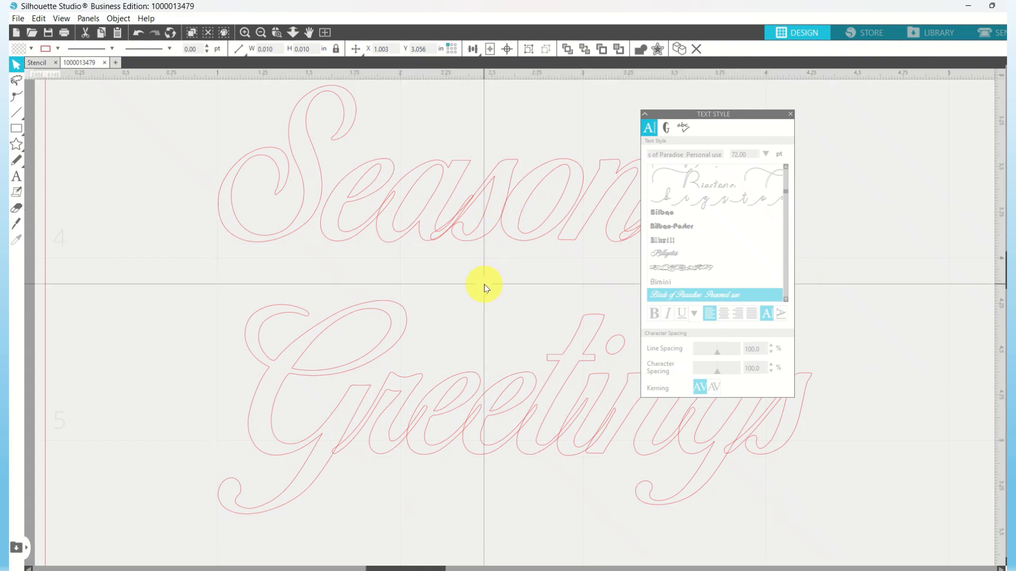
Nudge the capital S of Seasons toward the e until its X position is 1.048 in, so the two letters overlap.
left_click(382, 238)
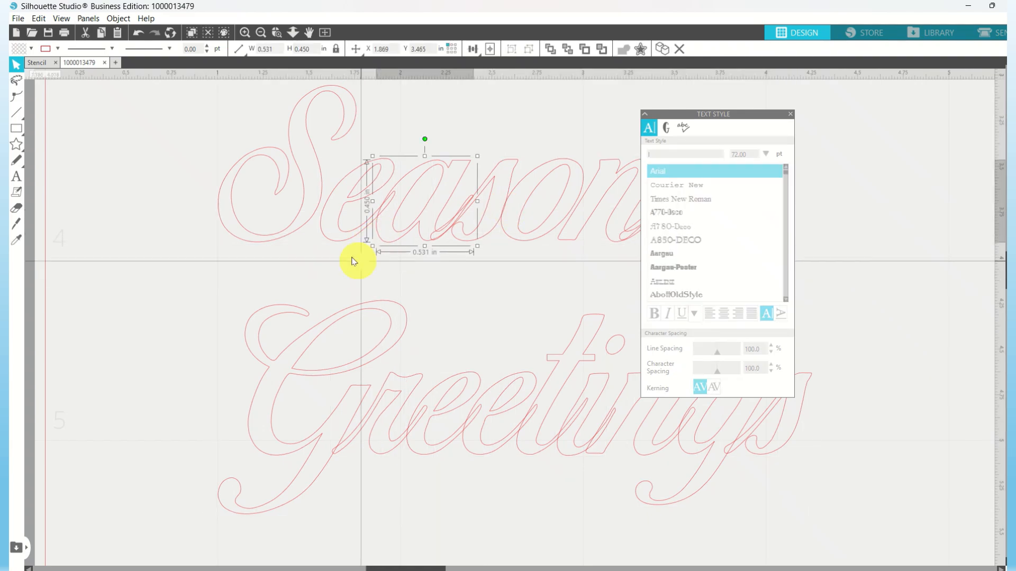
left_click(339, 245)
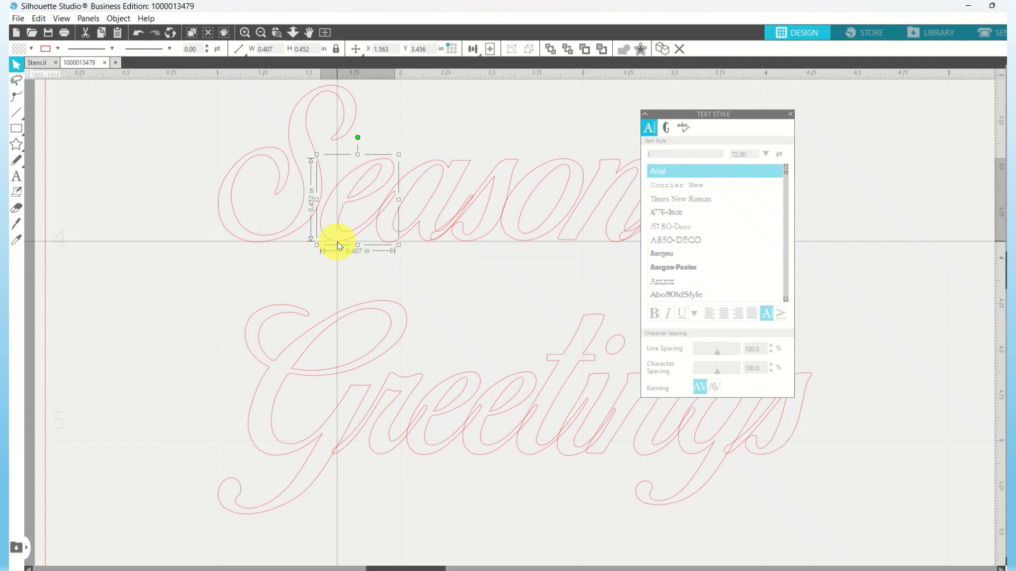
left_click(299, 253)
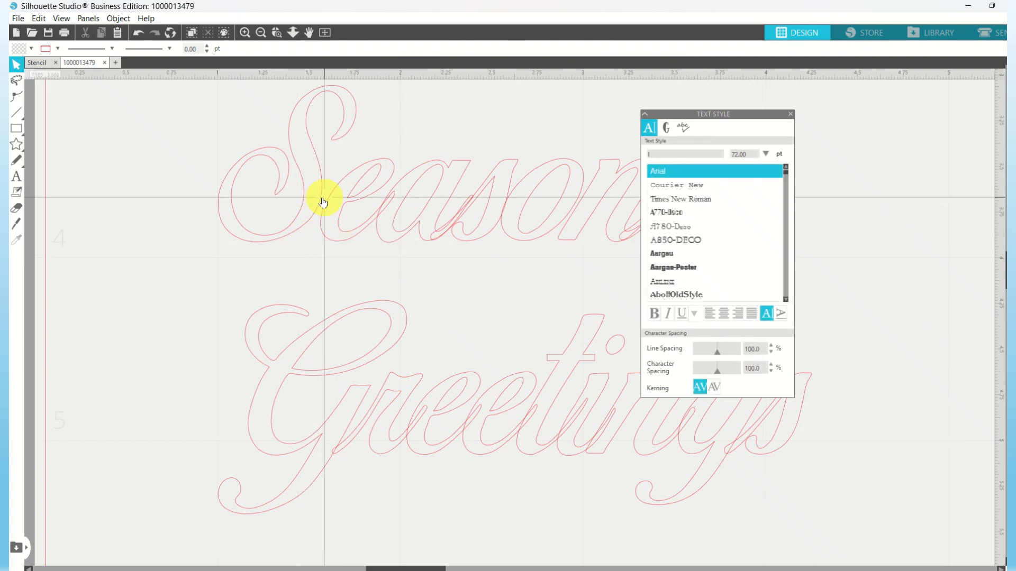
left_click(310, 212)
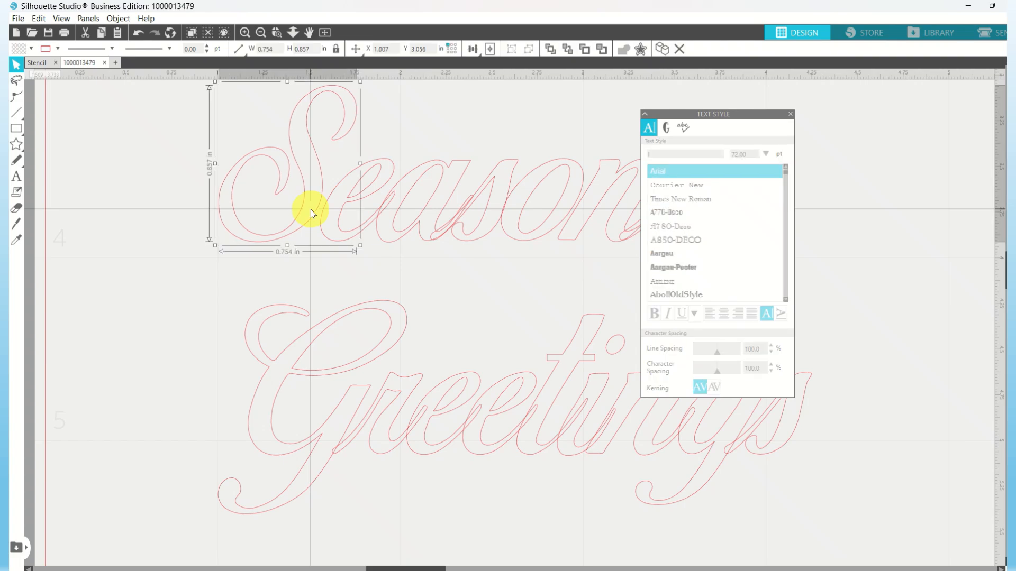
key("Right")
key("Right")
key("Right")
key("Right")
key("Right")
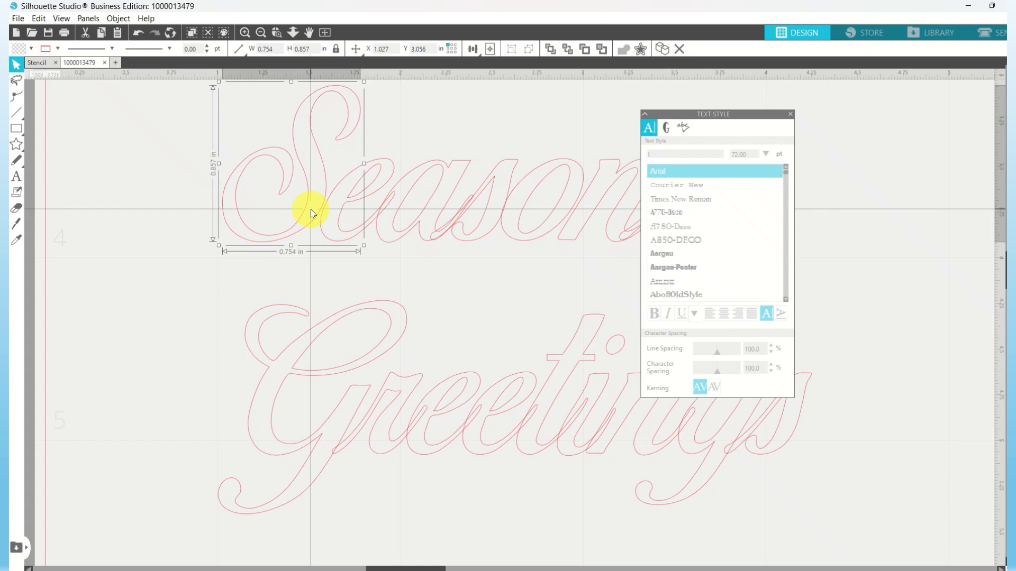
key("Right")
key("Right")
key("Right")
key("Right")
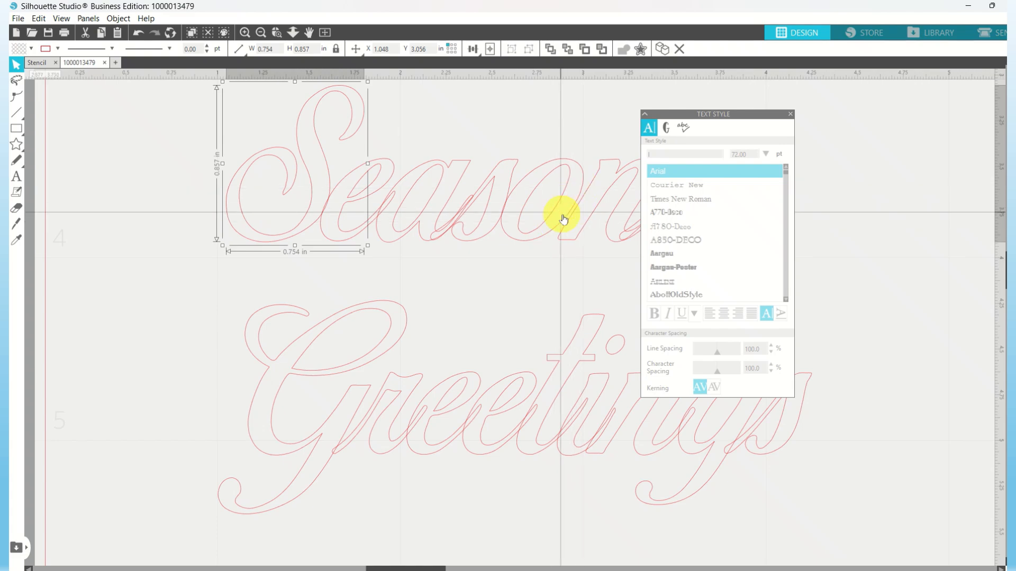
Nudge the n of Seasons toward the o to X 2.839 in, and move the Text Style panel clear of the lettering.
left_click(582, 211)
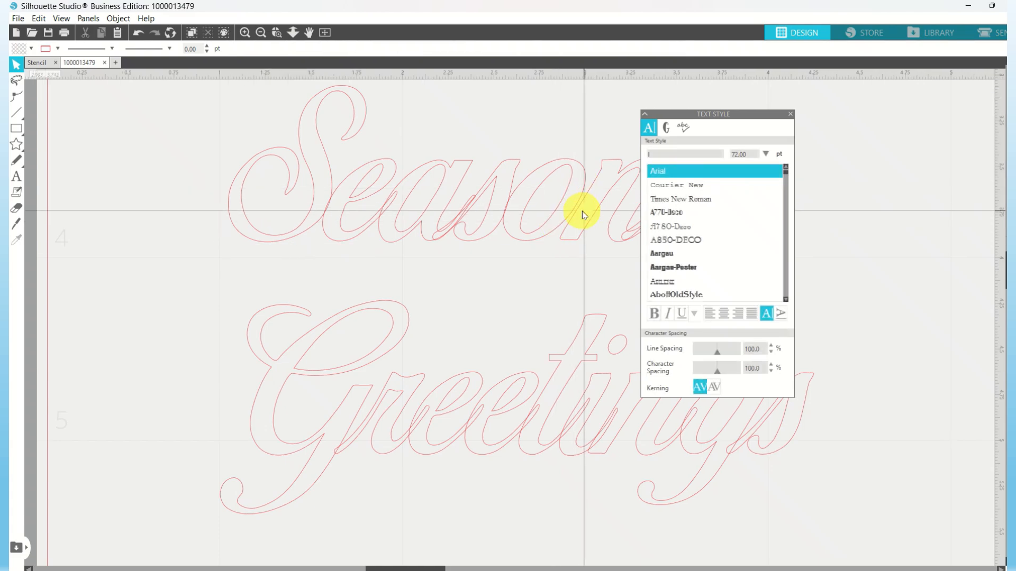
left_click(579, 235)
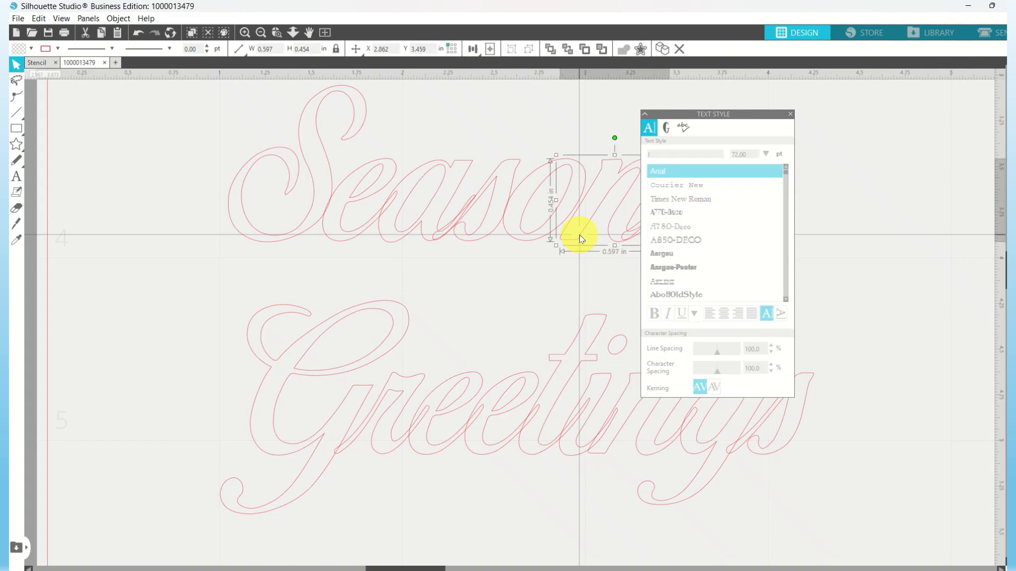
key("Left")
key("Left")
key("Left")
key("Left")
key("Left")
key("Left")
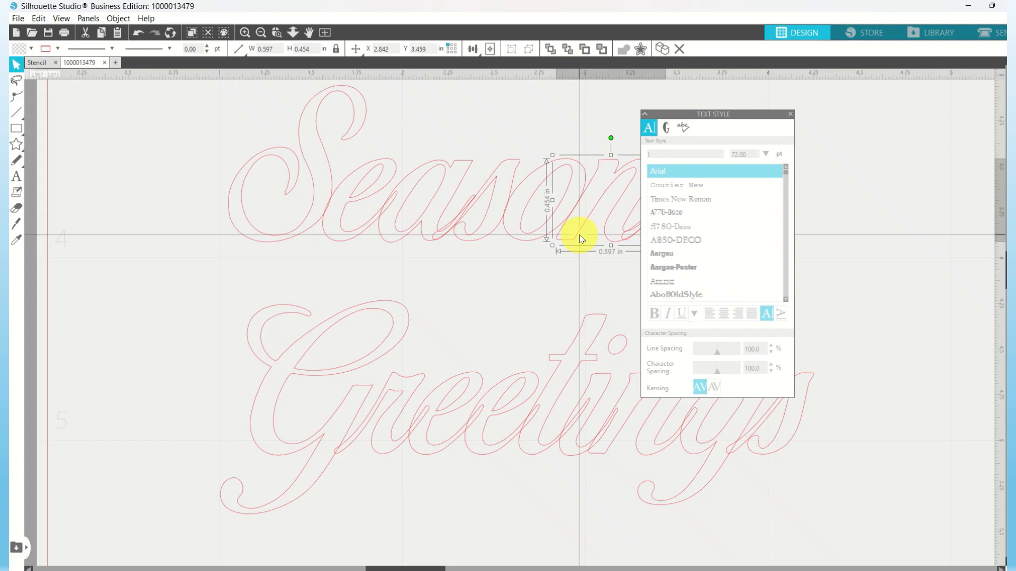
key("Left")
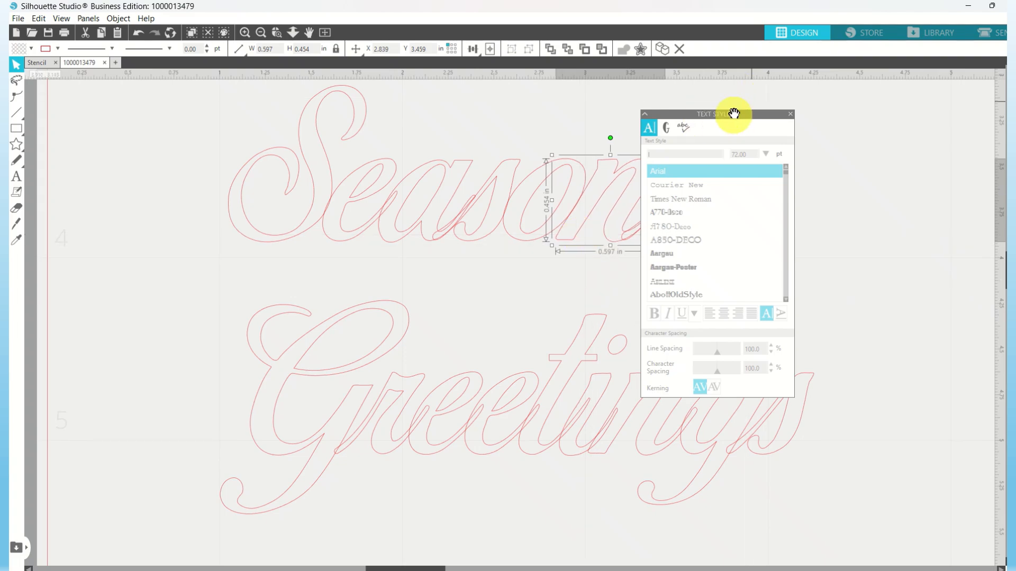
left_click_drag(733, 113, 932, 74)
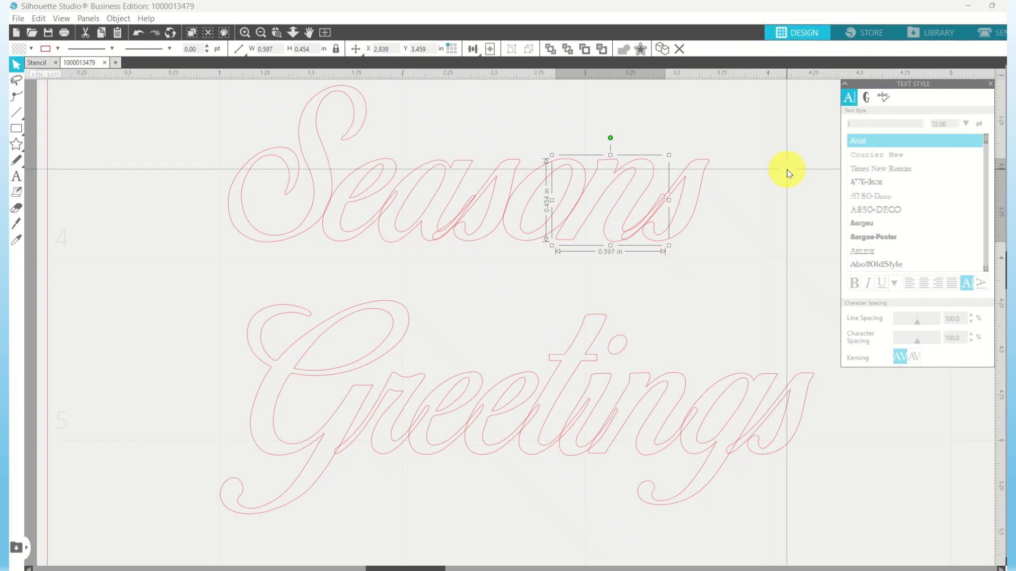
left_click(729, 233)
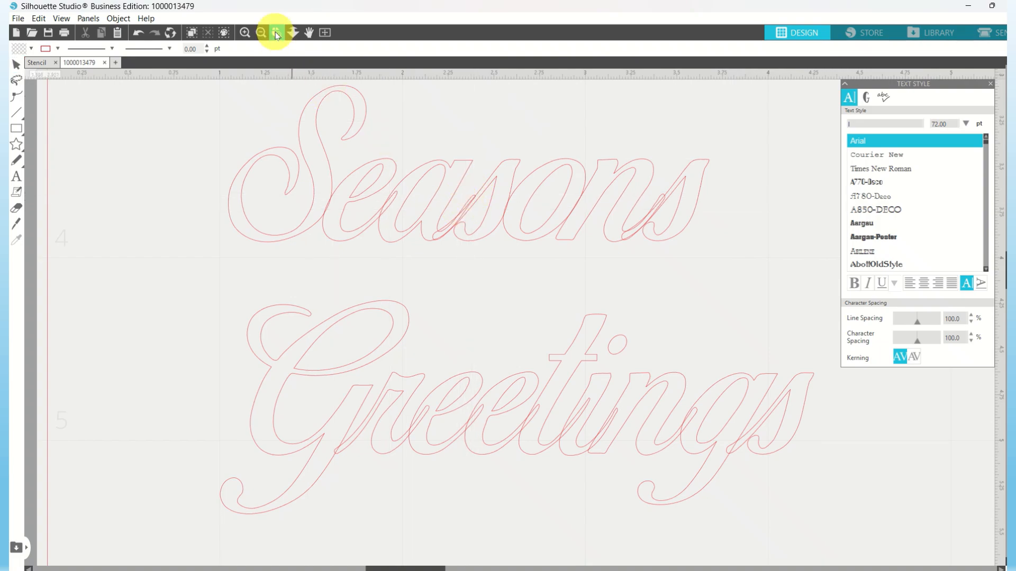
Reshape the end of the a's exit stroke in Seasons by moving its edit points inside the adjoining s.
left_click_drag(441, 181, 500, 258)
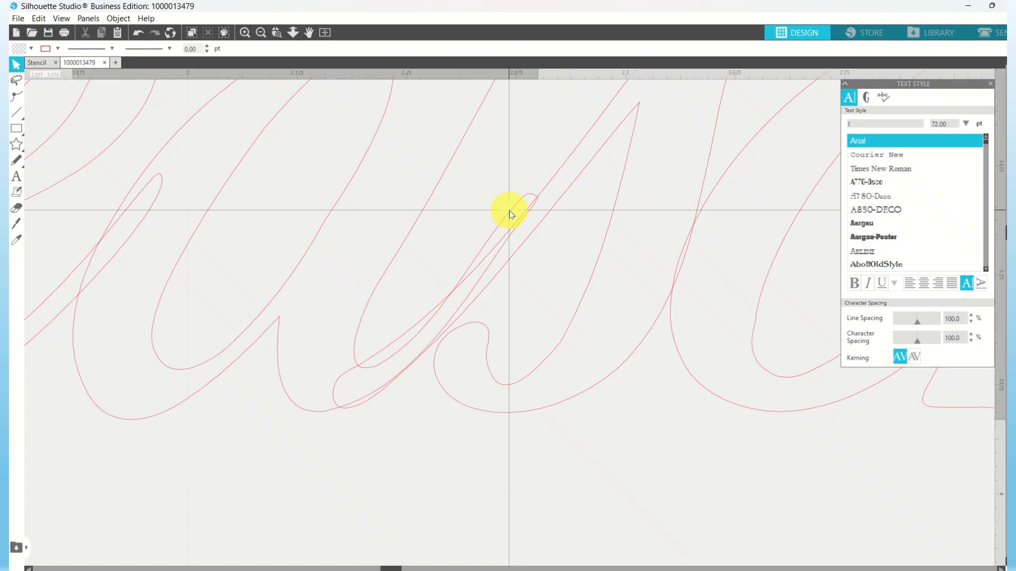
double_click(511, 215)
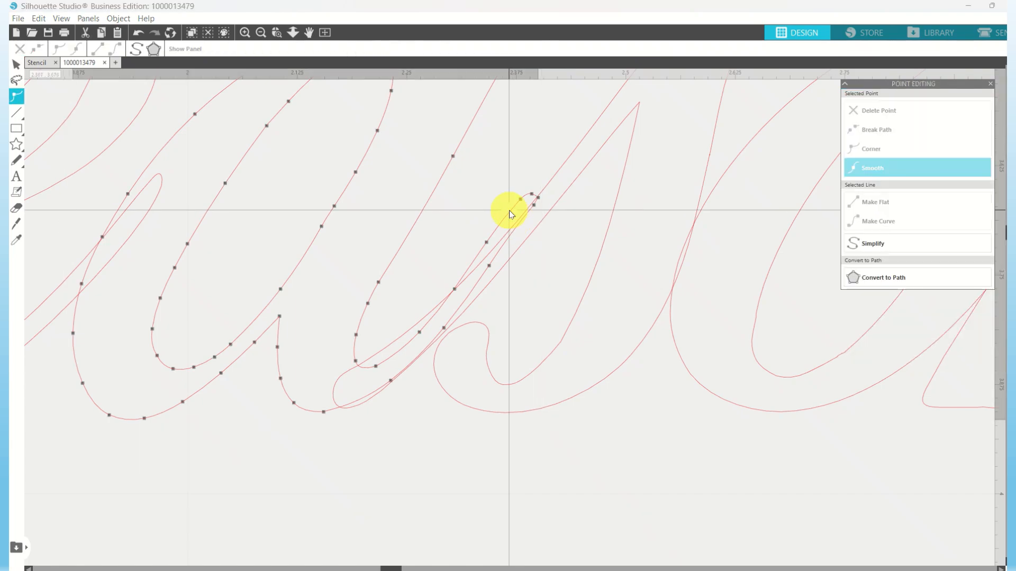
left_click(538, 208)
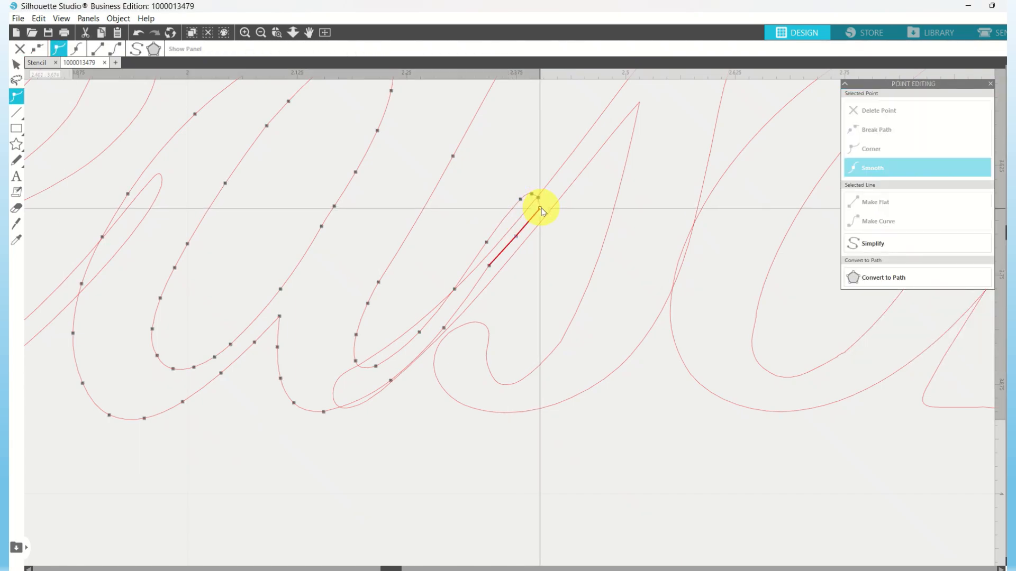
left_click(489, 245)
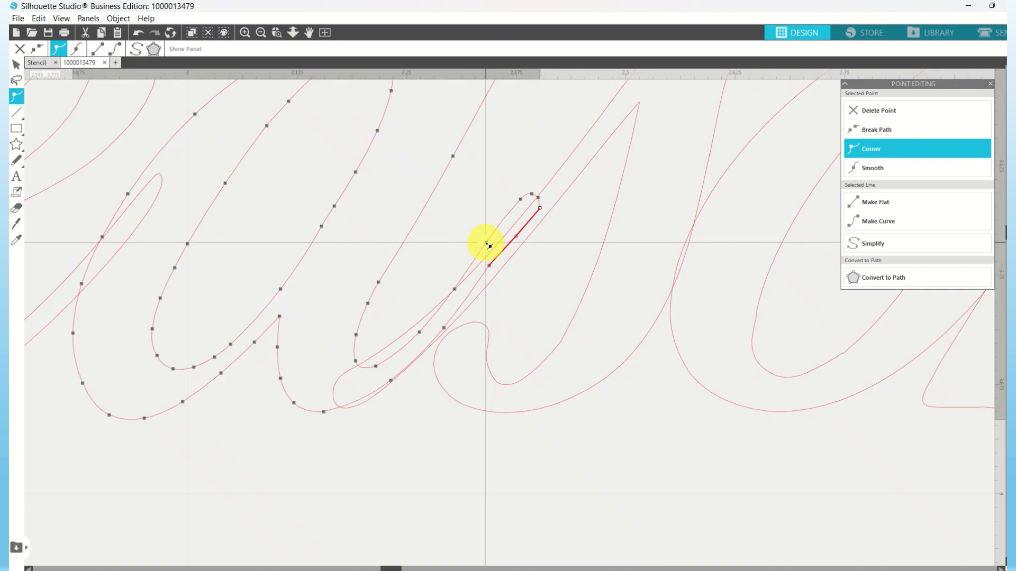
left_click_drag(485, 243, 498, 252)
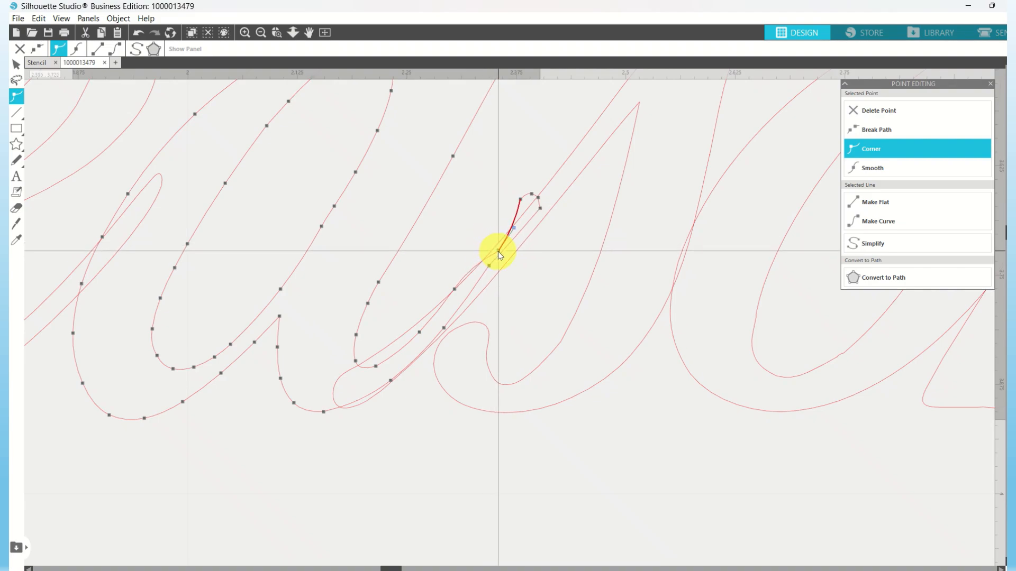
left_click(456, 291)
left_click_drag(456, 291, 462, 296)
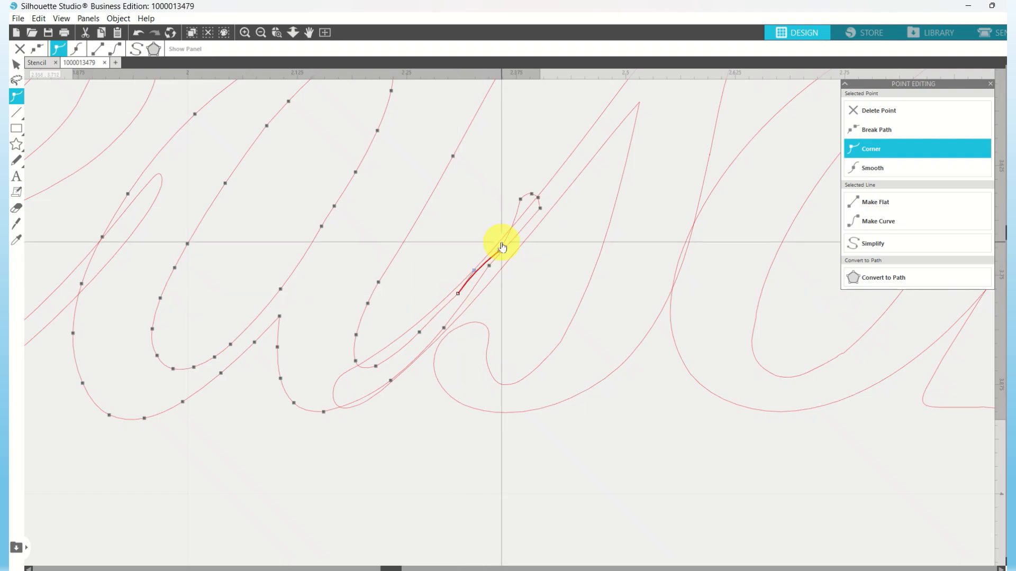
left_click_drag(521, 199, 543, 198)
left_click(535, 196)
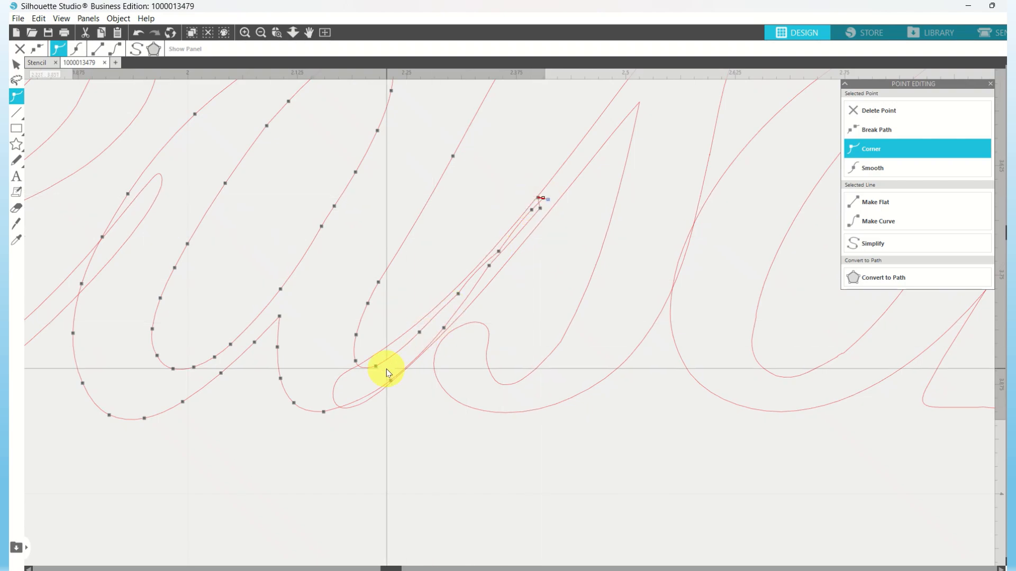
Adjust two edit points along the upper edge of that s's lead-in stroke to align with the a, and leave point editing.
left_click(373, 362)
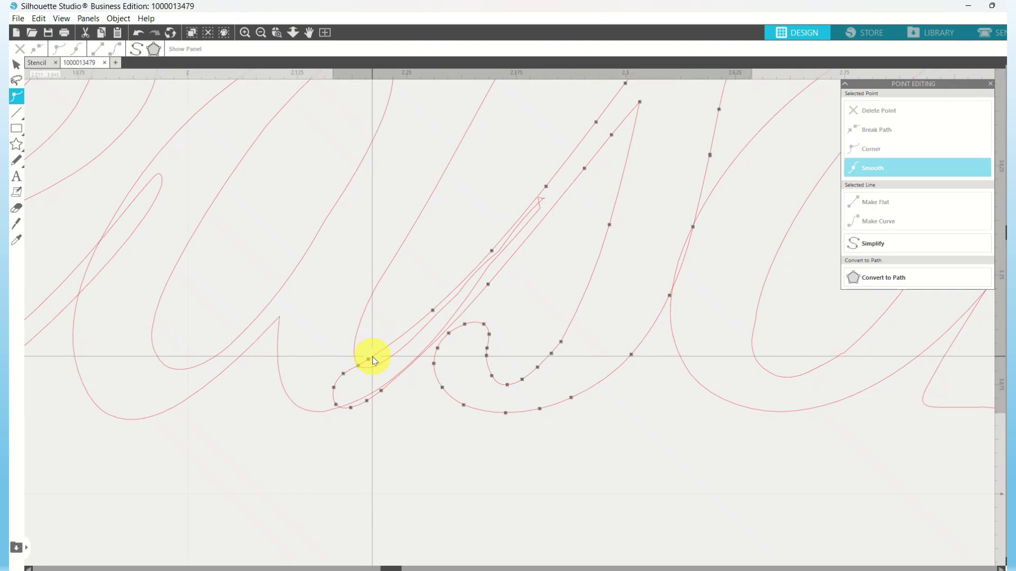
left_click(370, 363)
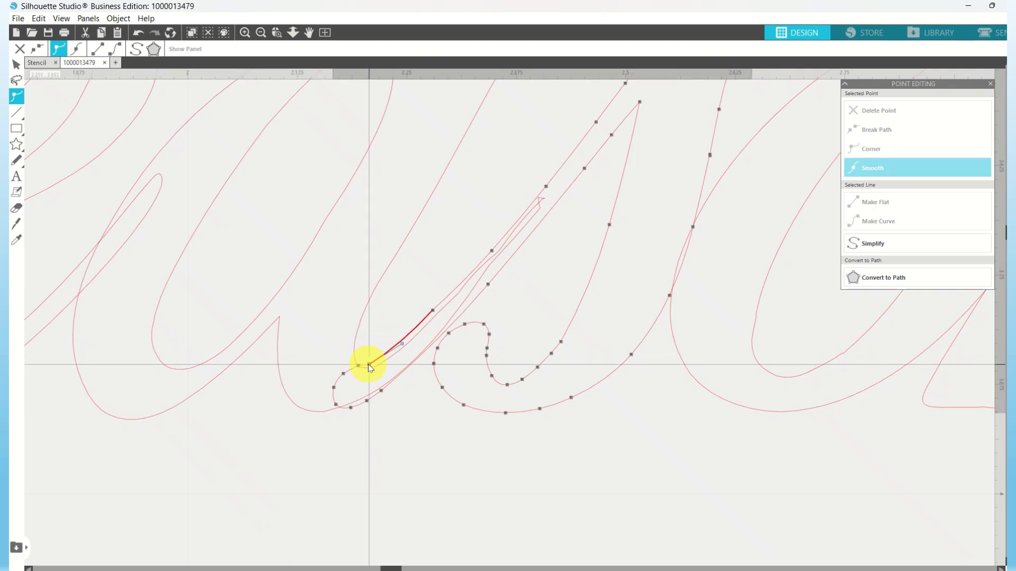
left_click(370, 365)
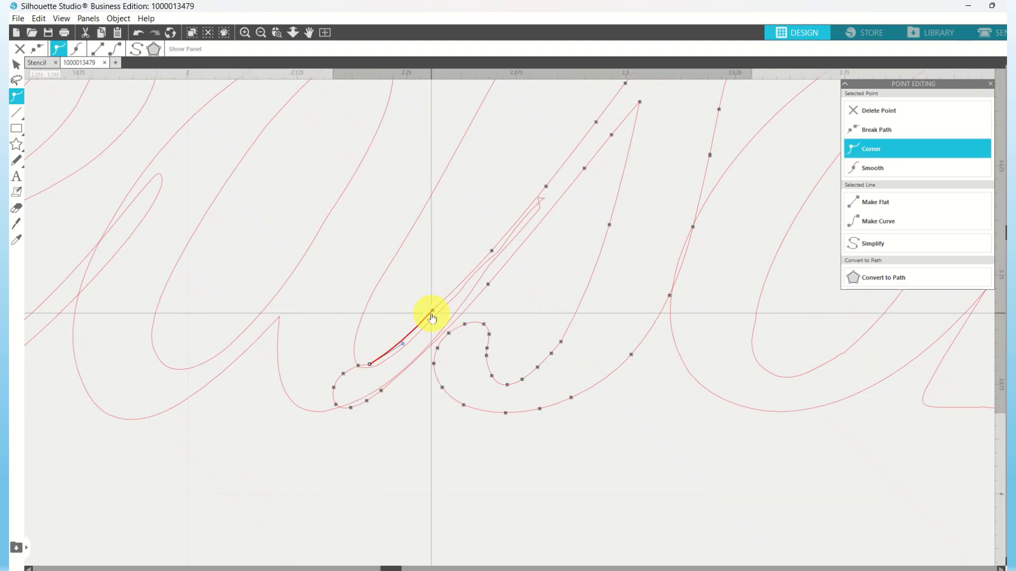
left_click(435, 313)
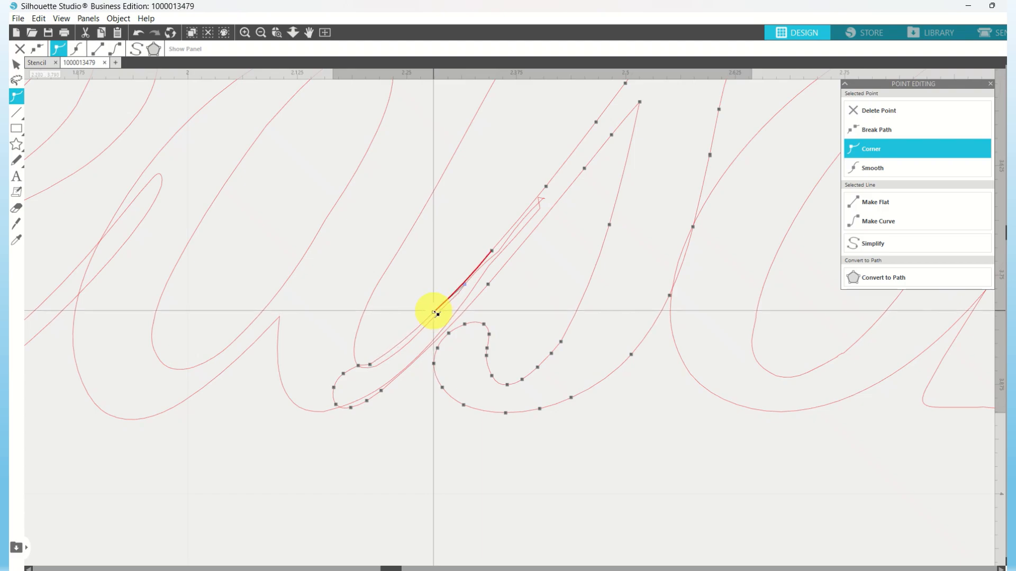
left_click(413, 279)
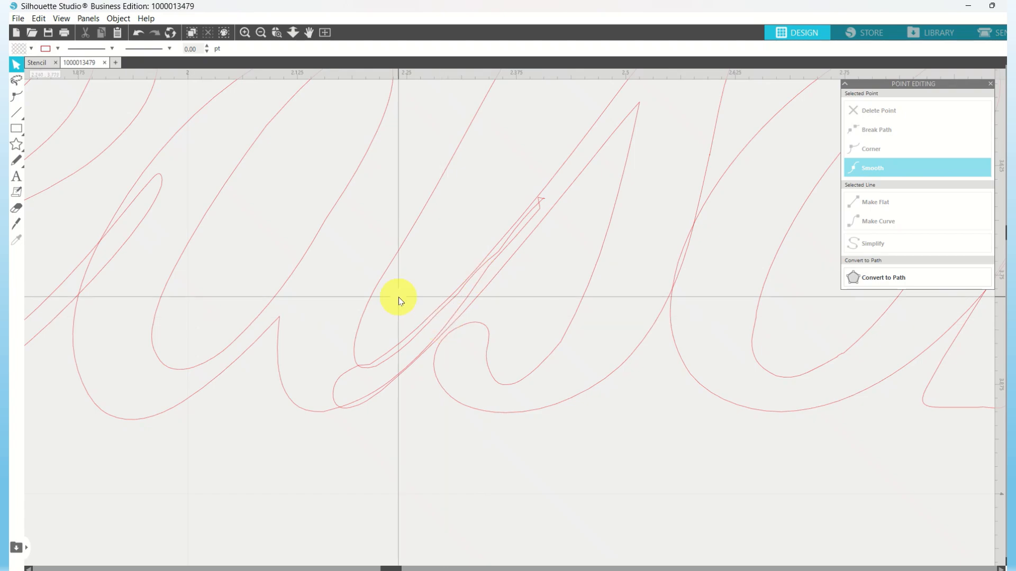
left_click(18, 19)
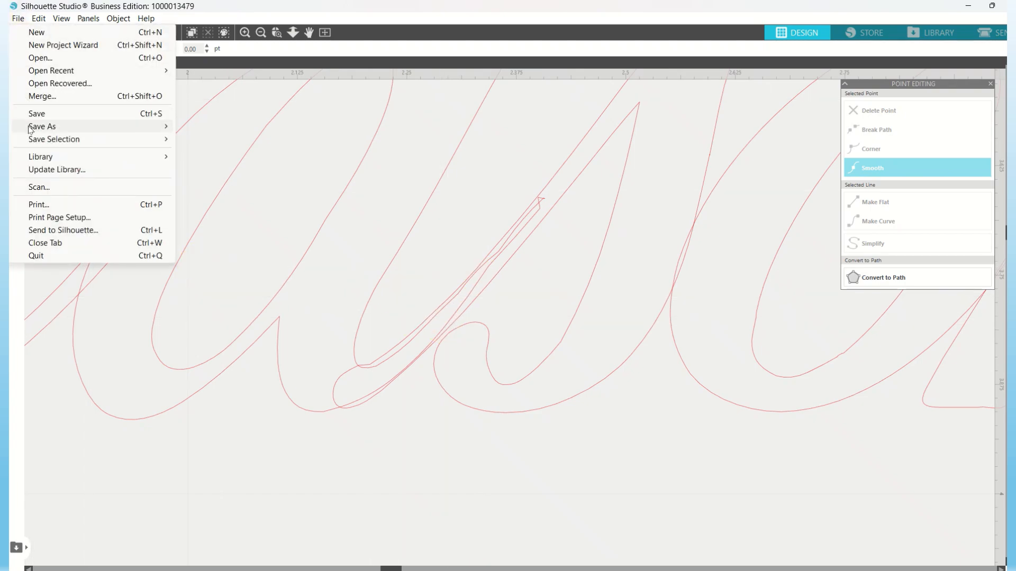
mouse_move(31, 132)
left_click(176, 127)
mouse_move(166, 131)
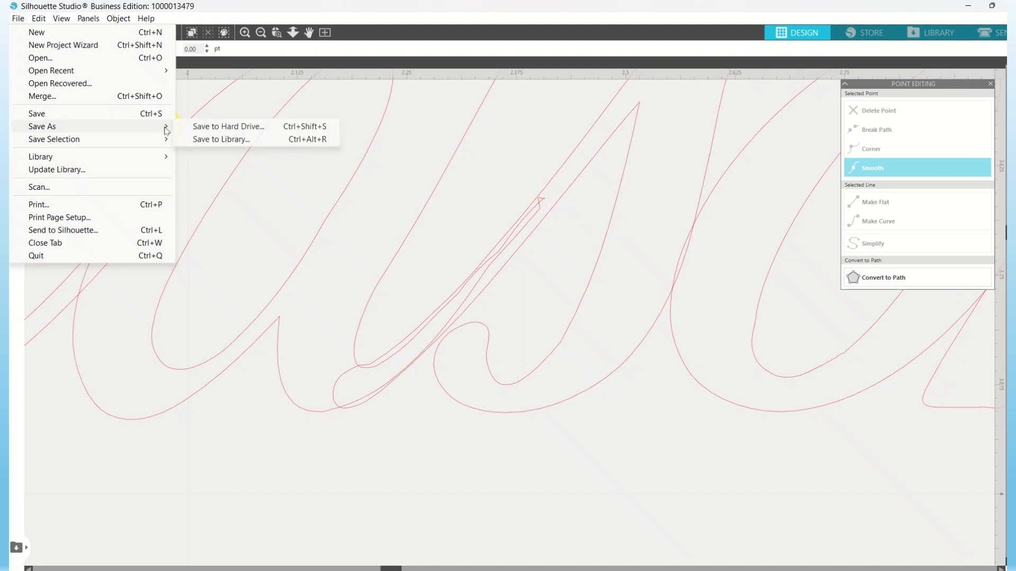
left_click(201, 128)
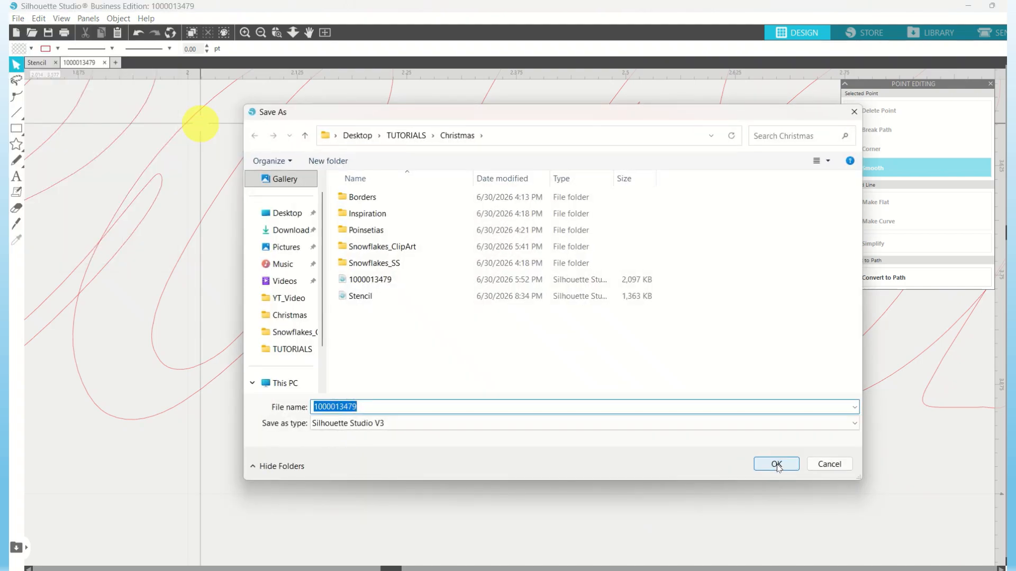
left_click(777, 466)
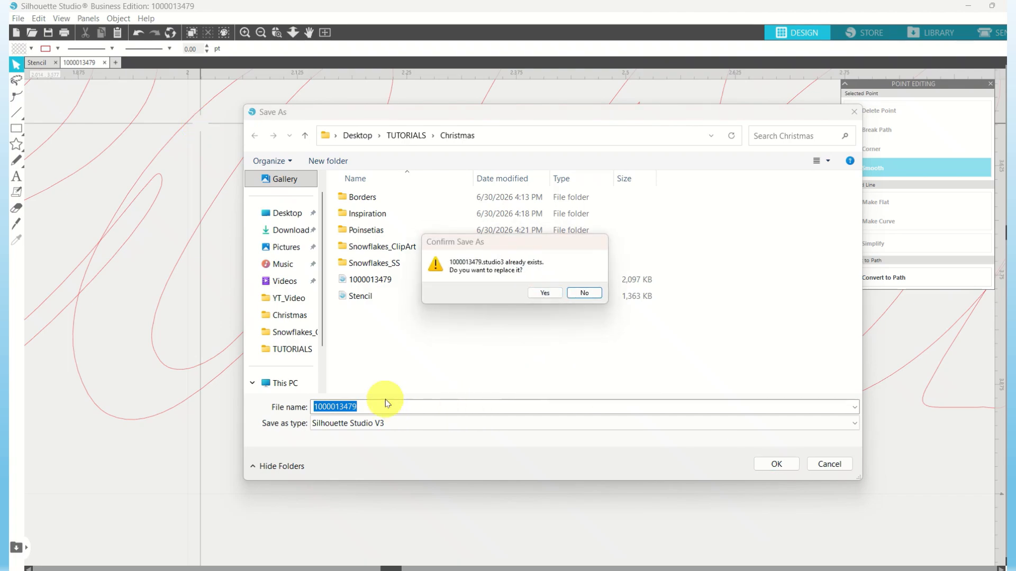
left_click(578, 294)
left_click_drag(577, 298, 534, 366)
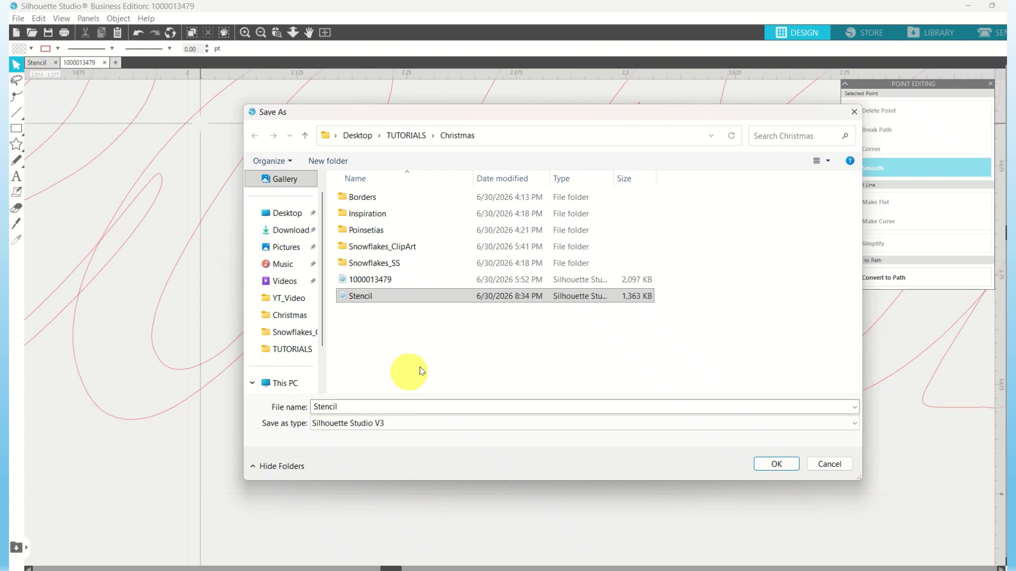
left_click(400, 280)
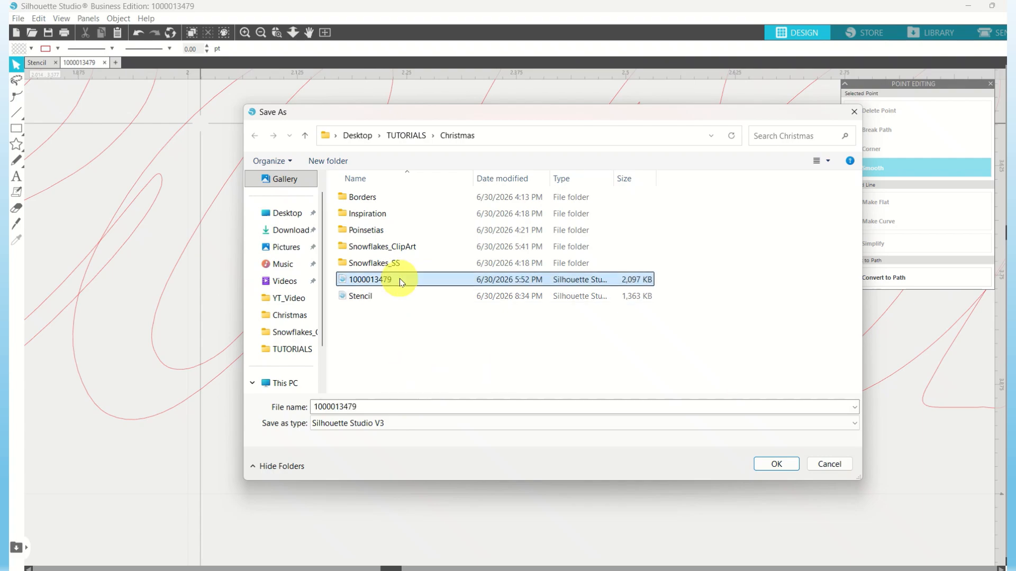
double_click(371, 406)
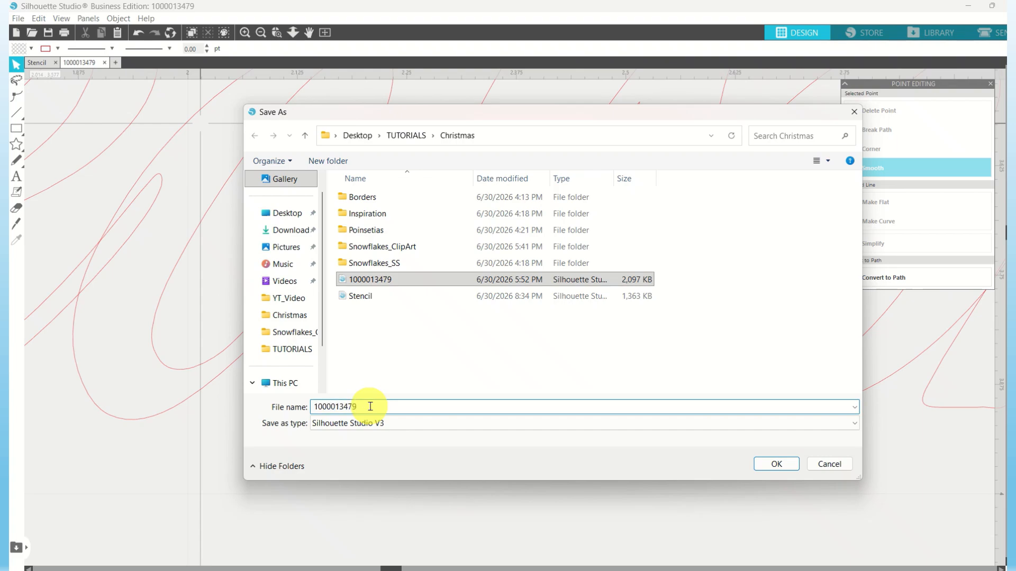
type("1")
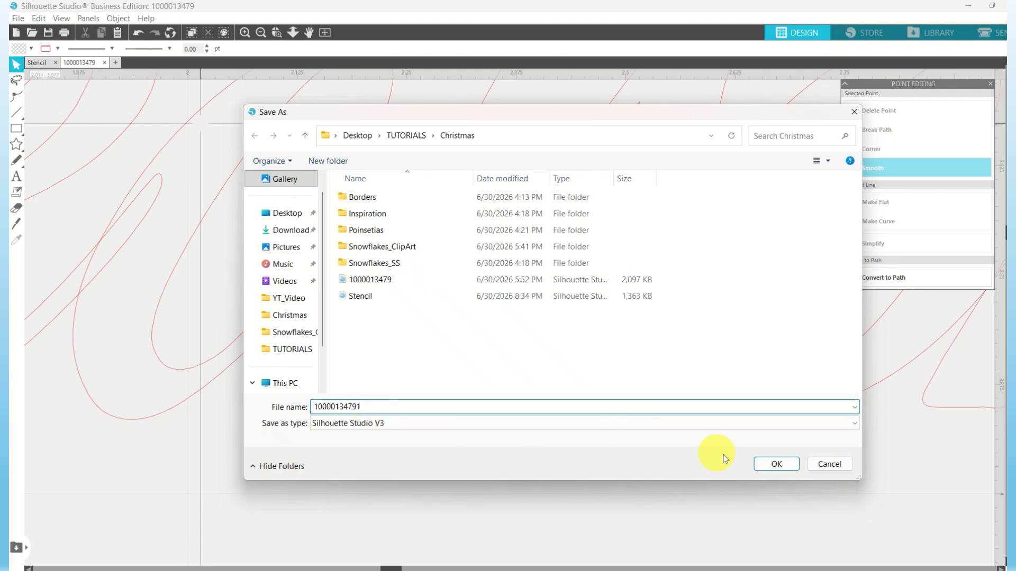
left_click(768, 468)
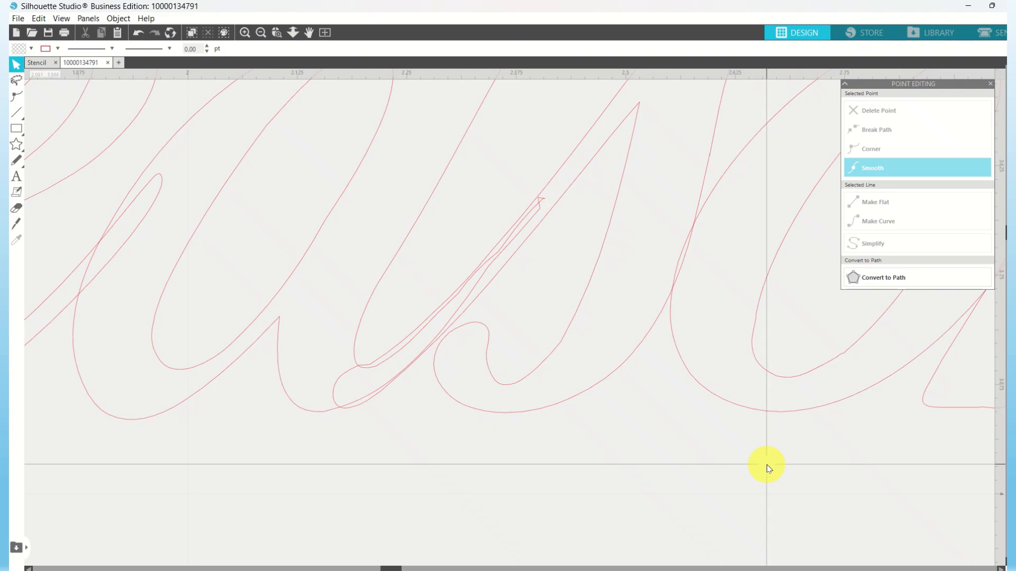
Reshape the end of the n's exit stroke in Seasons by moving its edit points inside the final s.
scroll(768, 468, "right", 5)
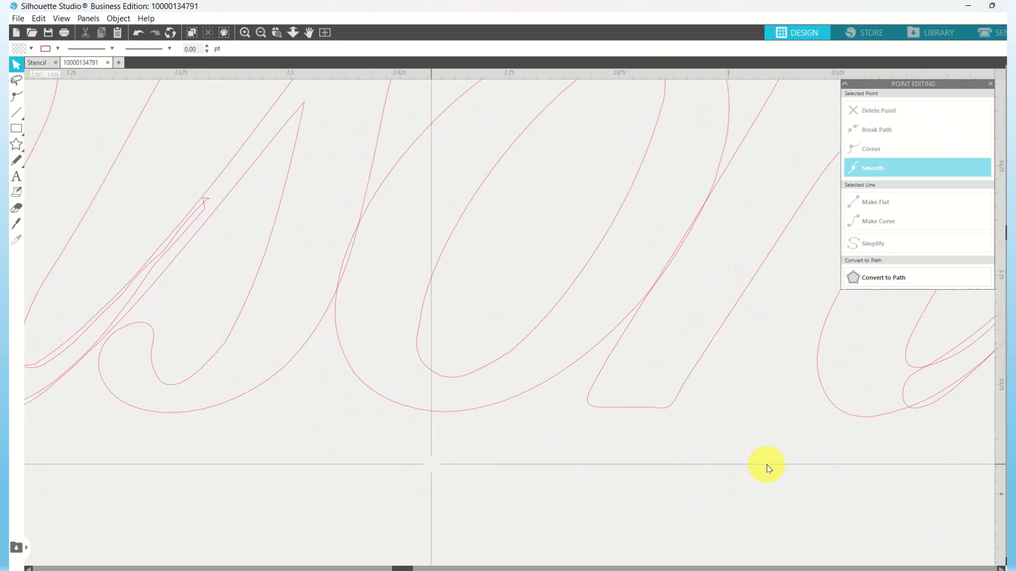
scroll(768, 468, "right", 5)
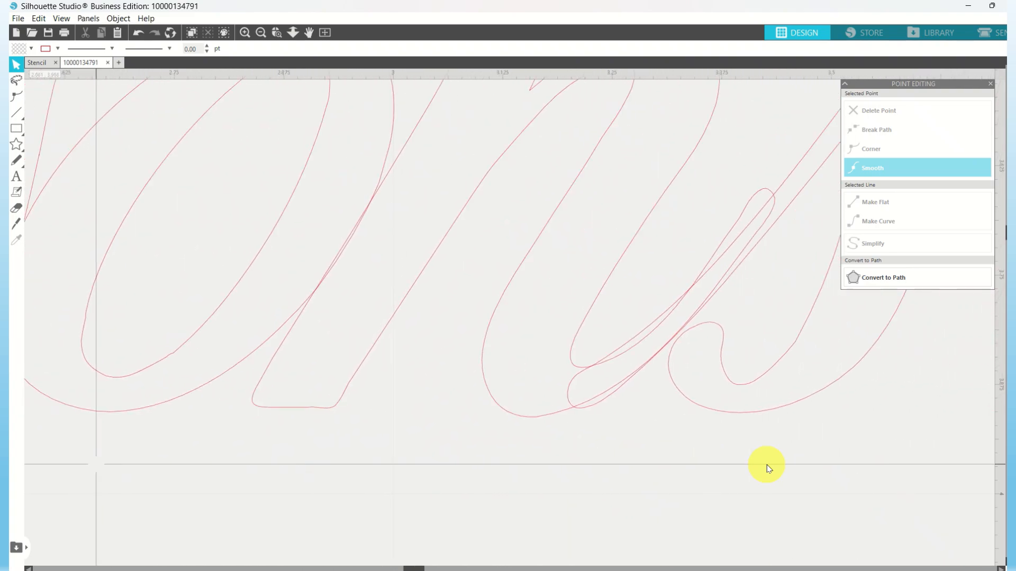
scroll(769, 469, "right", 2)
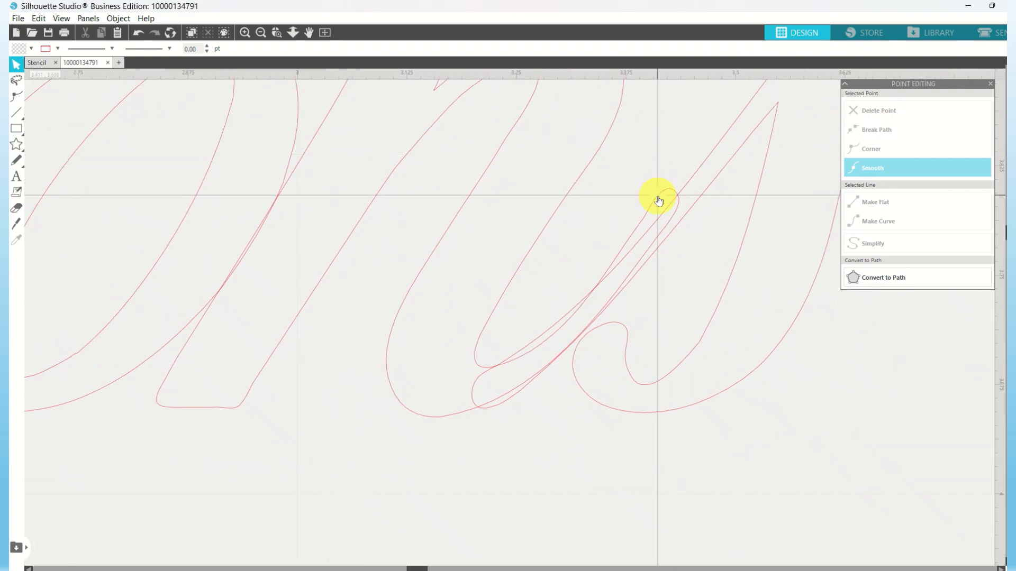
double_click(658, 200)
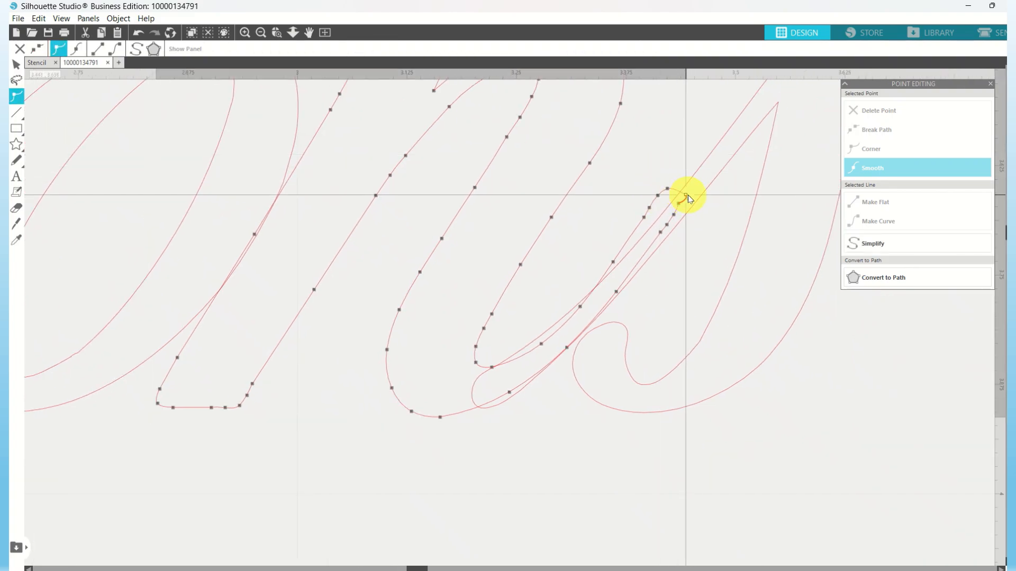
left_click(668, 189)
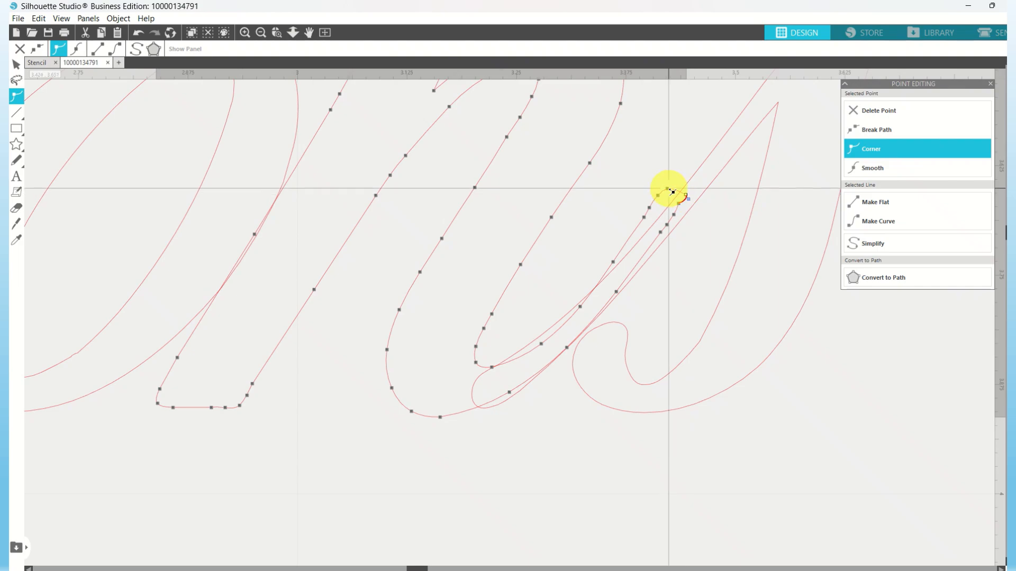
left_click_drag(672, 191, 663, 218)
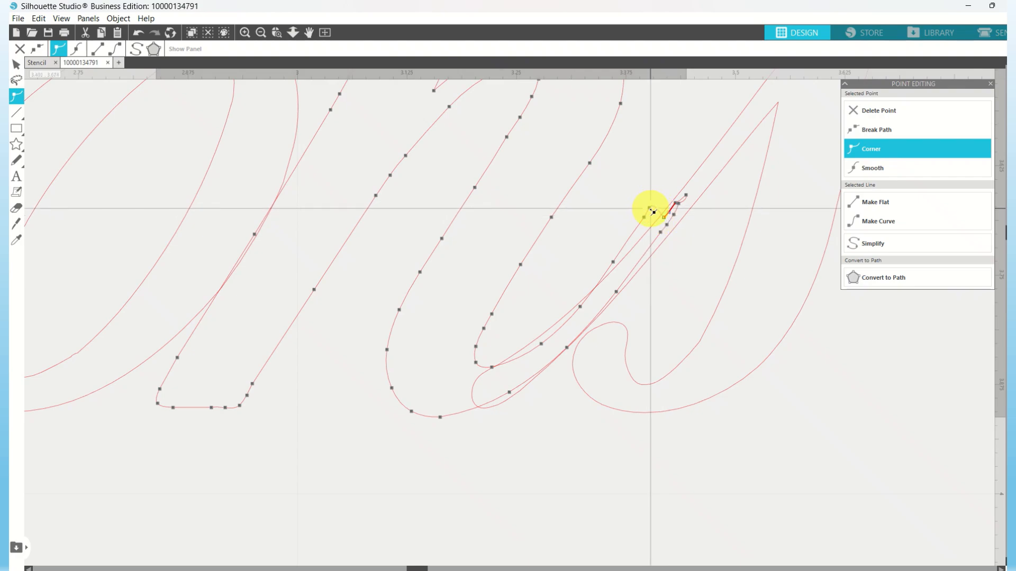
left_click_drag(652, 214, 614, 283)
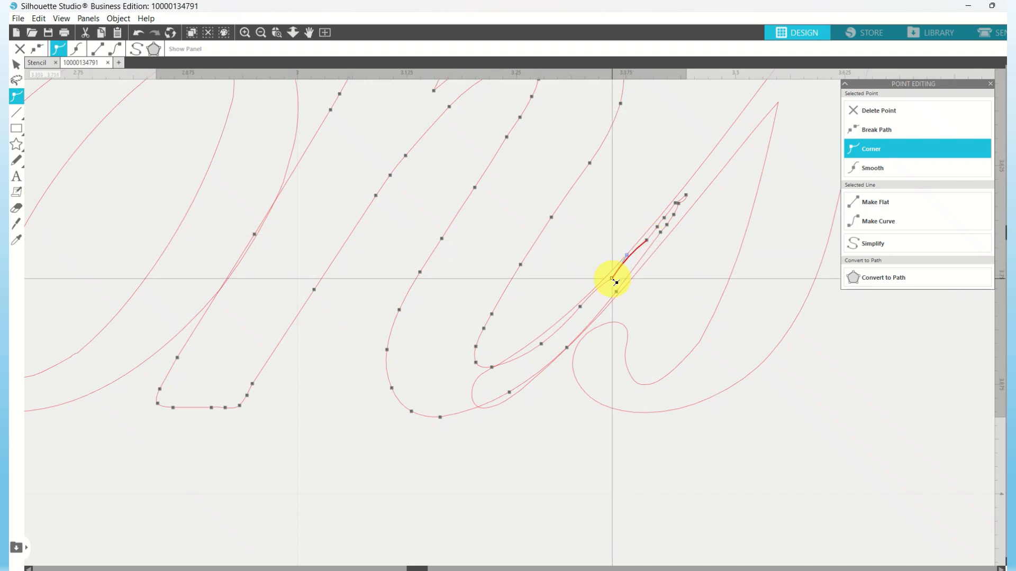
left_click(607, 230)
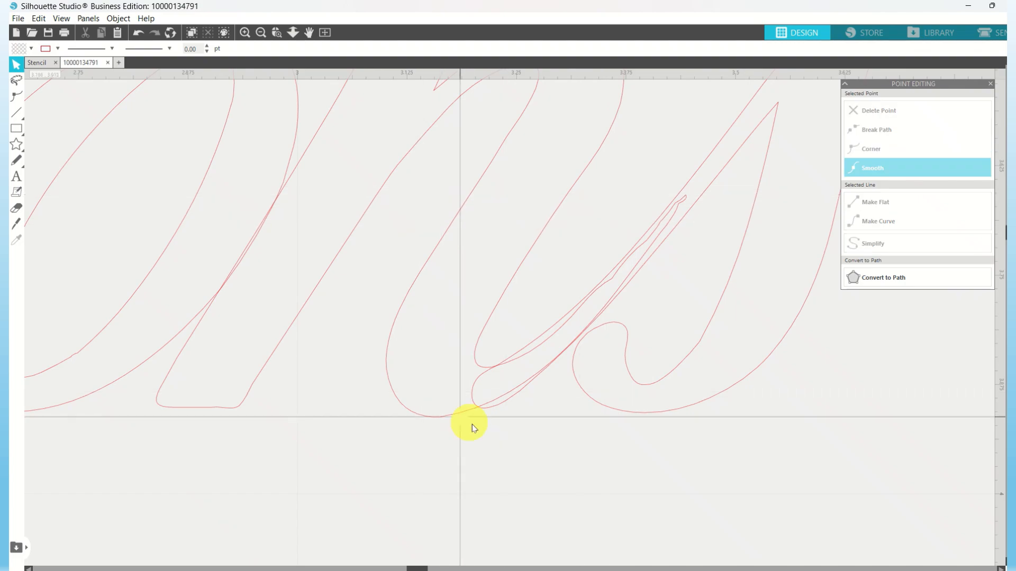
Move the edit points at the lower end of the final s's lead-in stroke inside the n, and leave point editing.
double_click(503, 409)
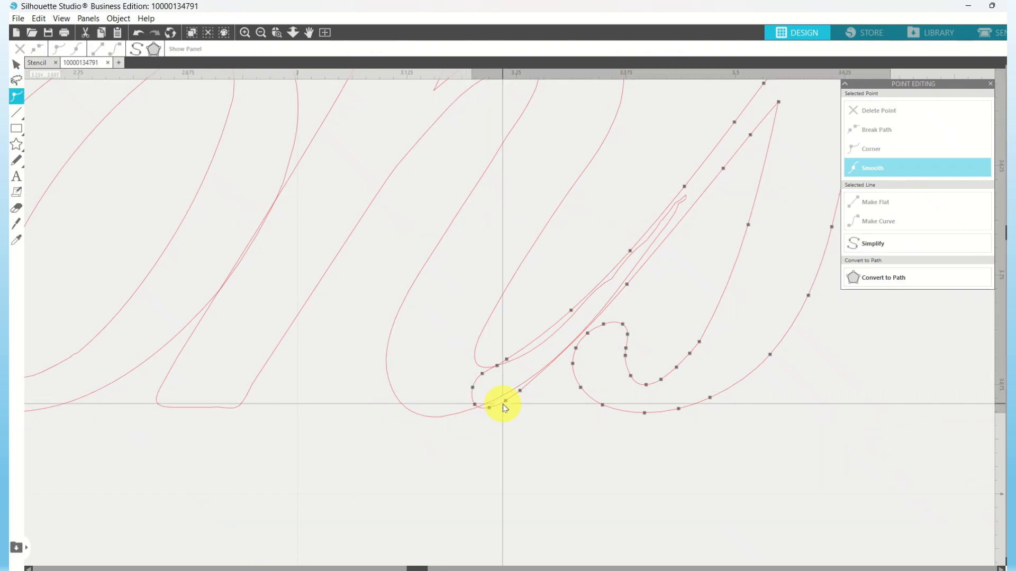
left_click_drag(490, 407, 523, 385)
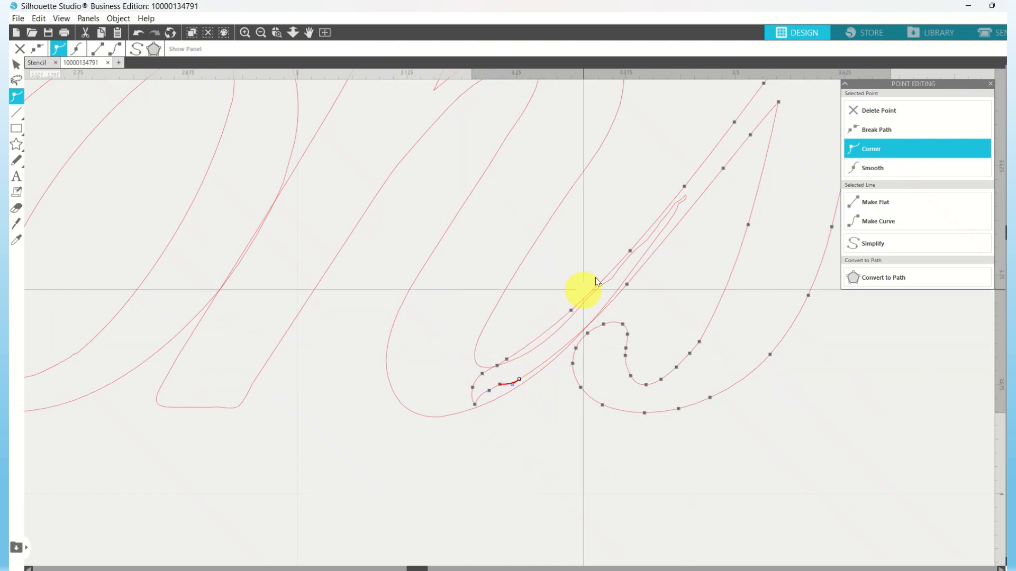
left_click(423, 500)
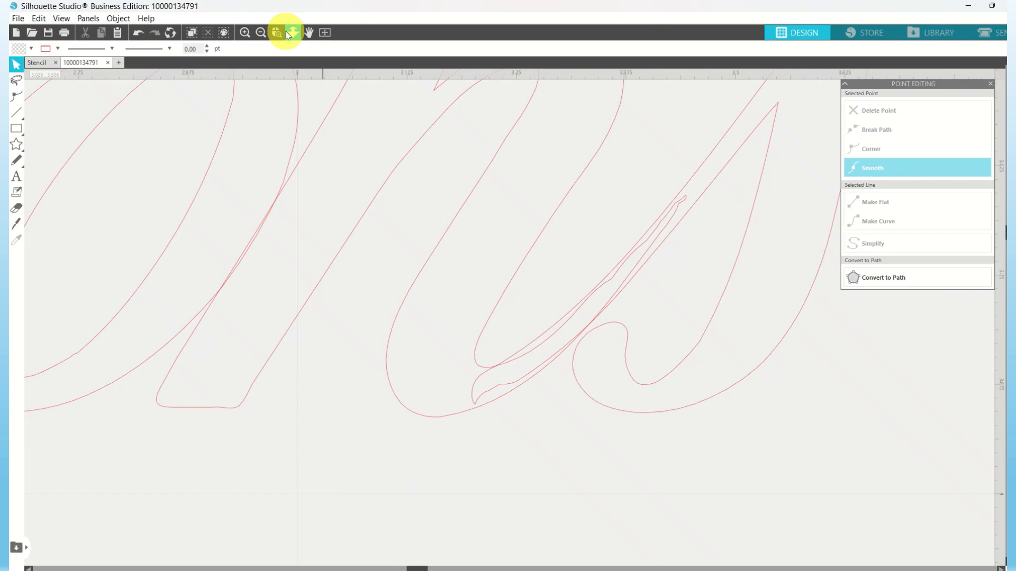
Select all seven letters of Seasons and weld them into one continuous outline.
left_click(262, 34)
left_click(261, 34)
left_click(262, 33)
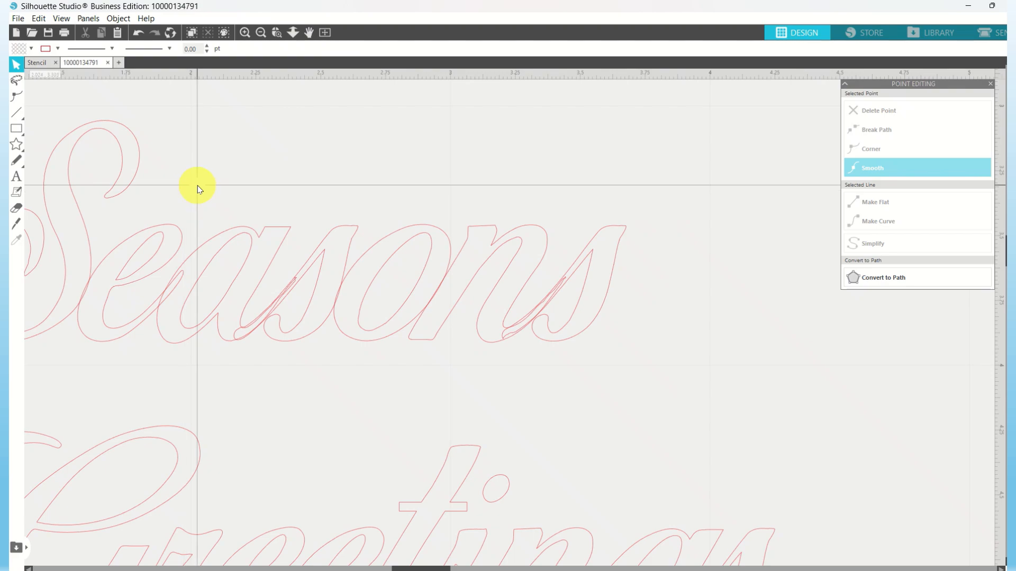
left_click(55, 331)
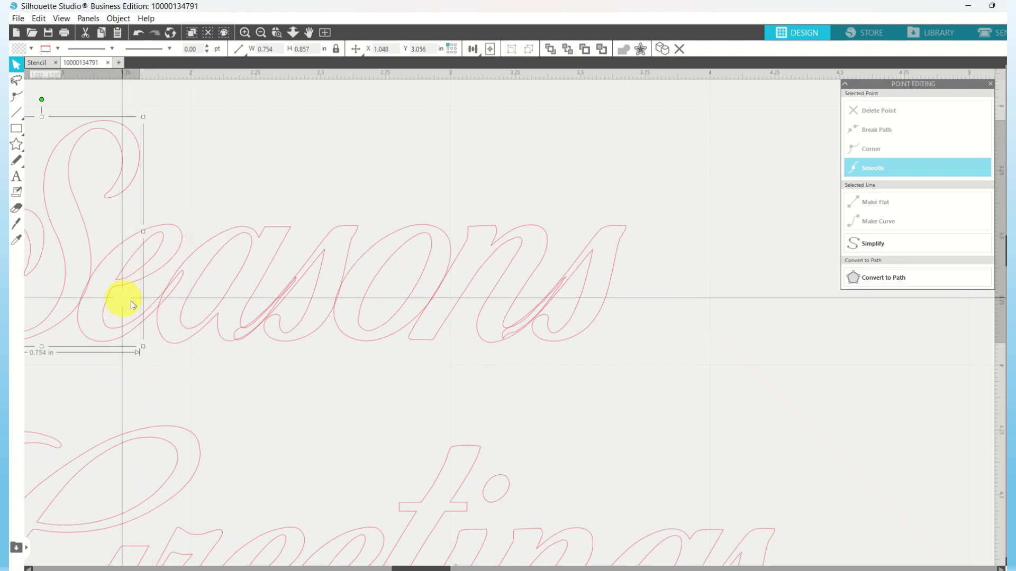
left_click(97, 342)
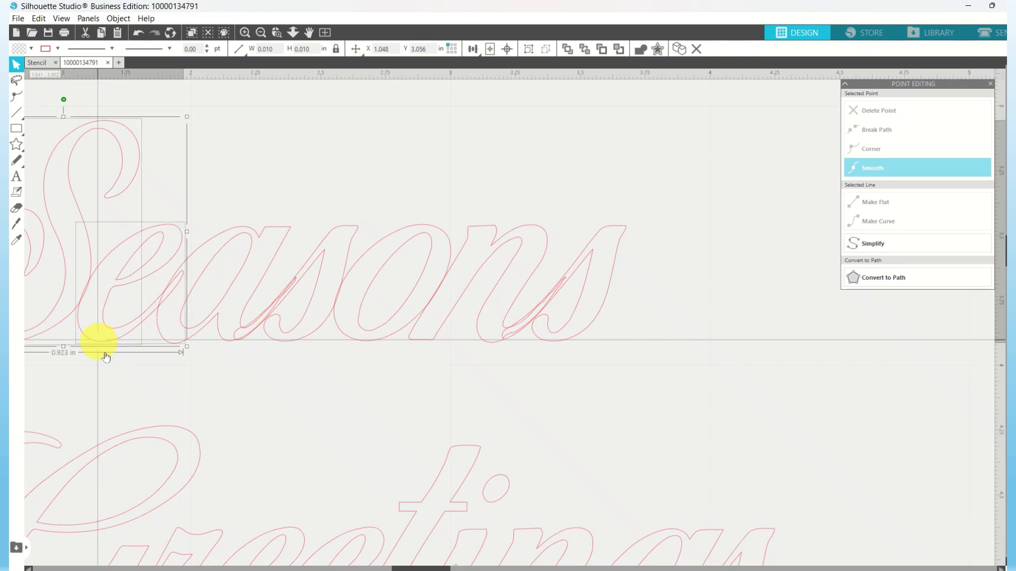
left_click(217, 329, "shift")
left_click(322, 334, "shift")
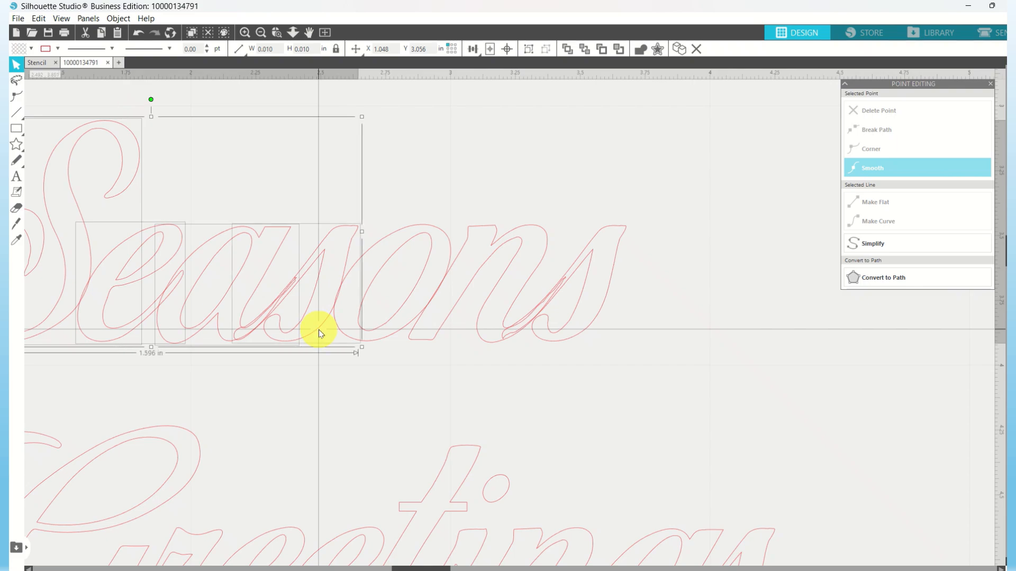
left_click(380, 342, "shift")
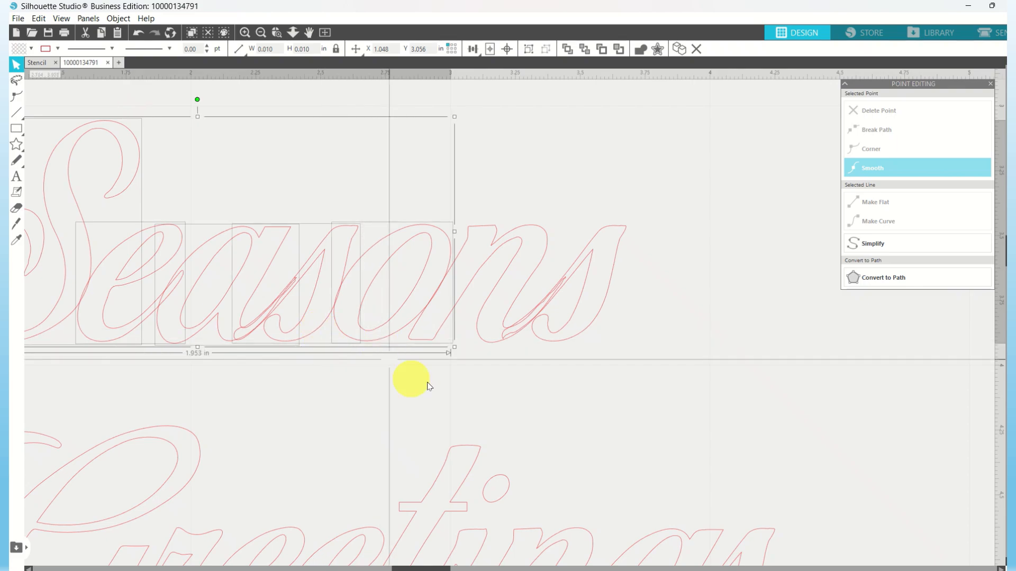
left_click(484, 344, "shift")
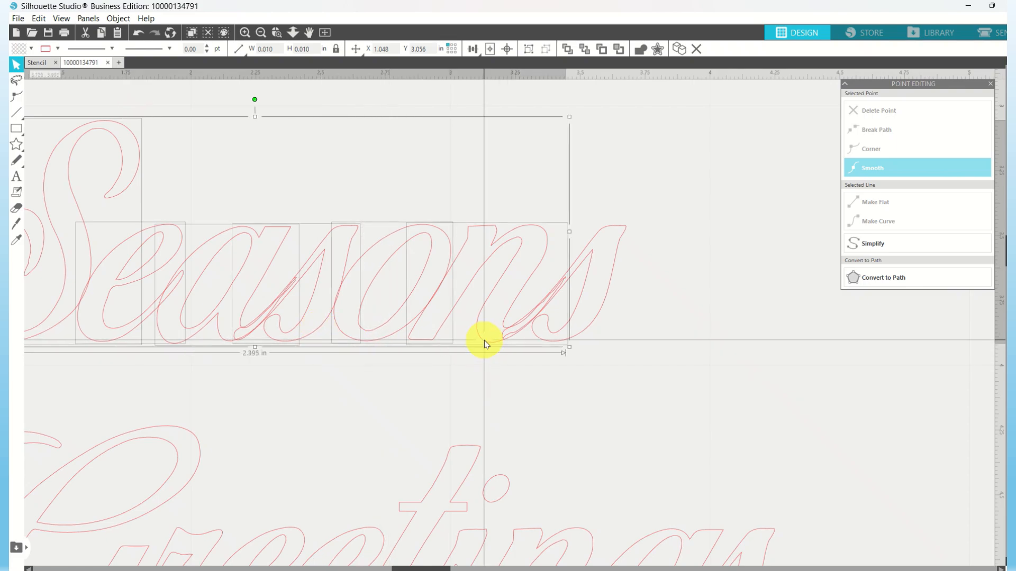
left_click(604, 311, "shift")
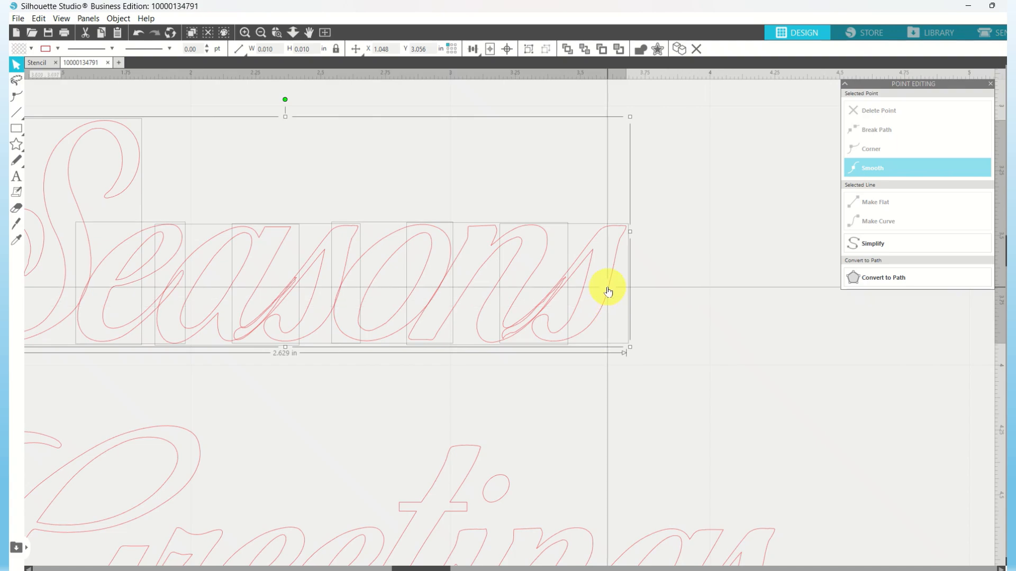
right_click(608, 296)
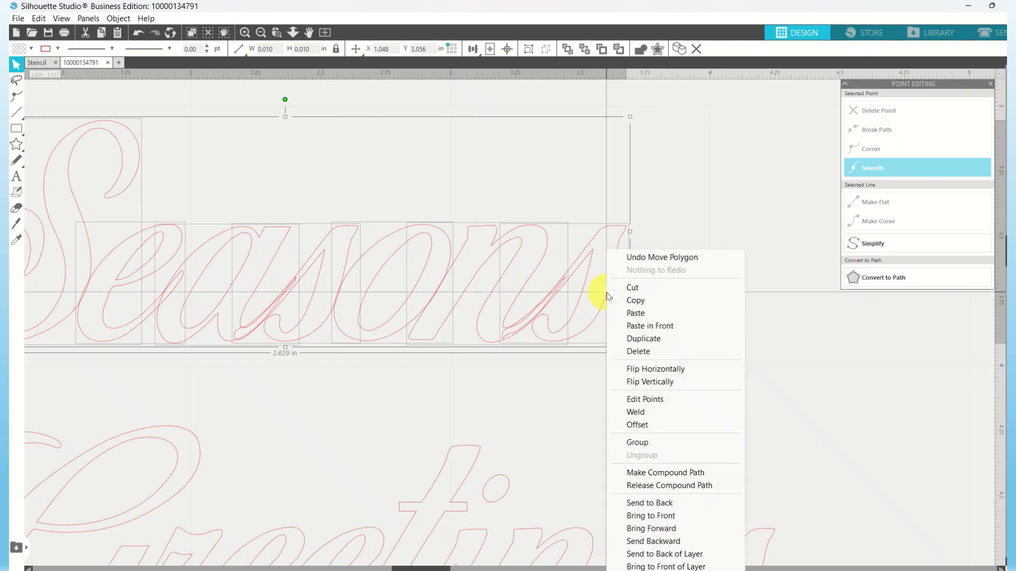
left_click(637, 413)
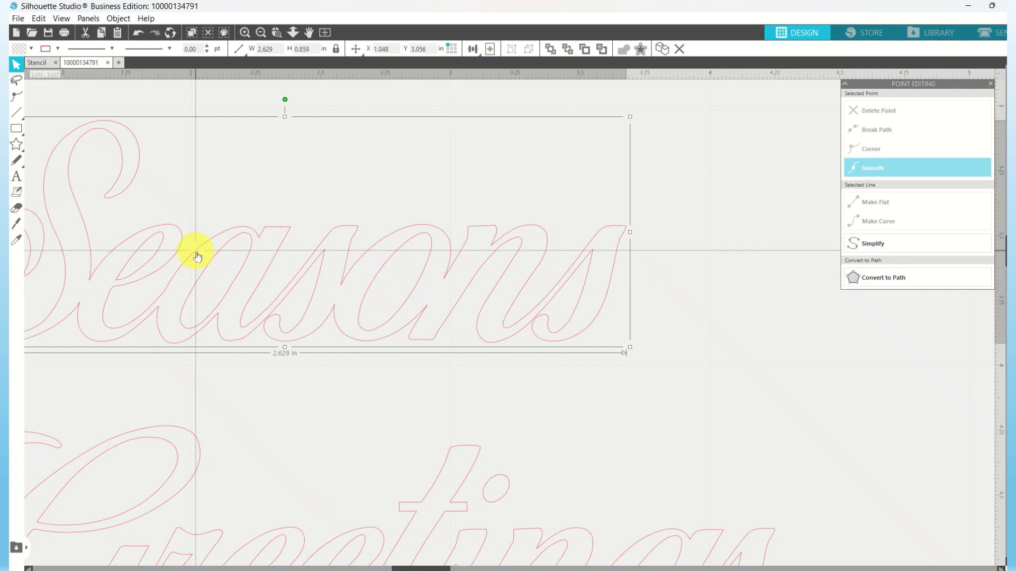
Examine the whole welded Seasons outline and the commands available for it, and clear the selection.
left_click(260, 36)
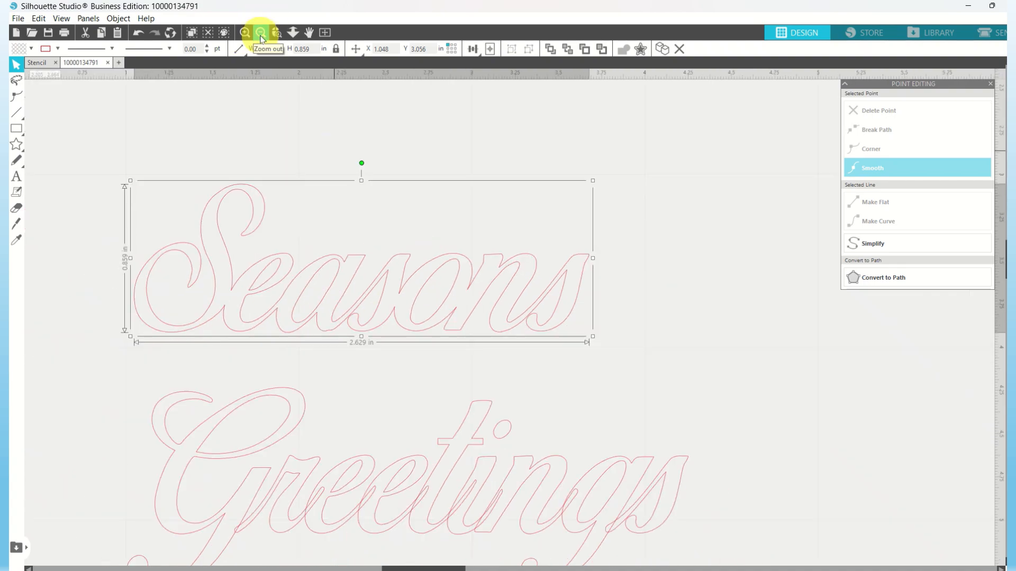
left_click(165, 149)
left_click_drag(112, 200, 611, 347)
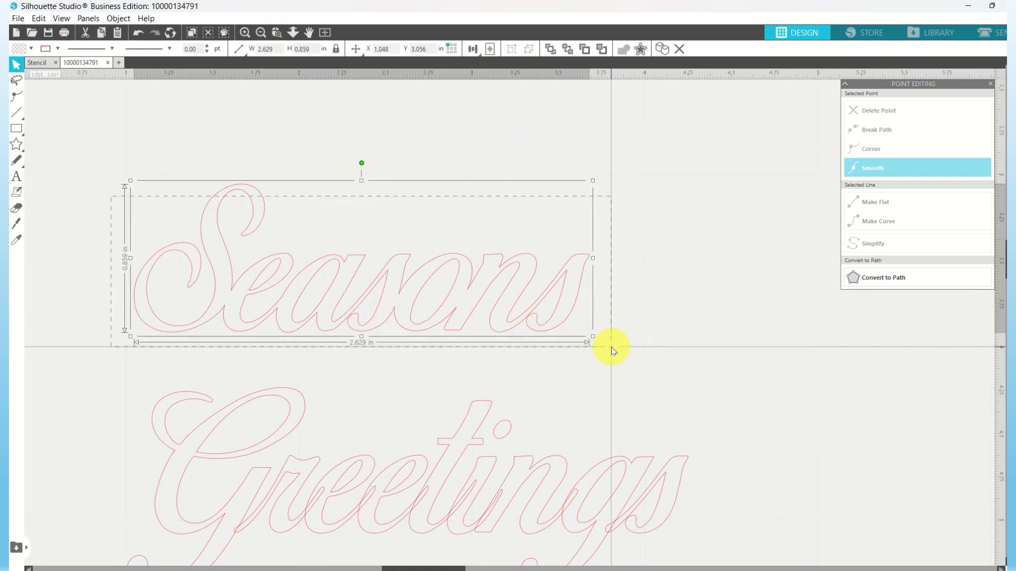
right_click(495, 315)
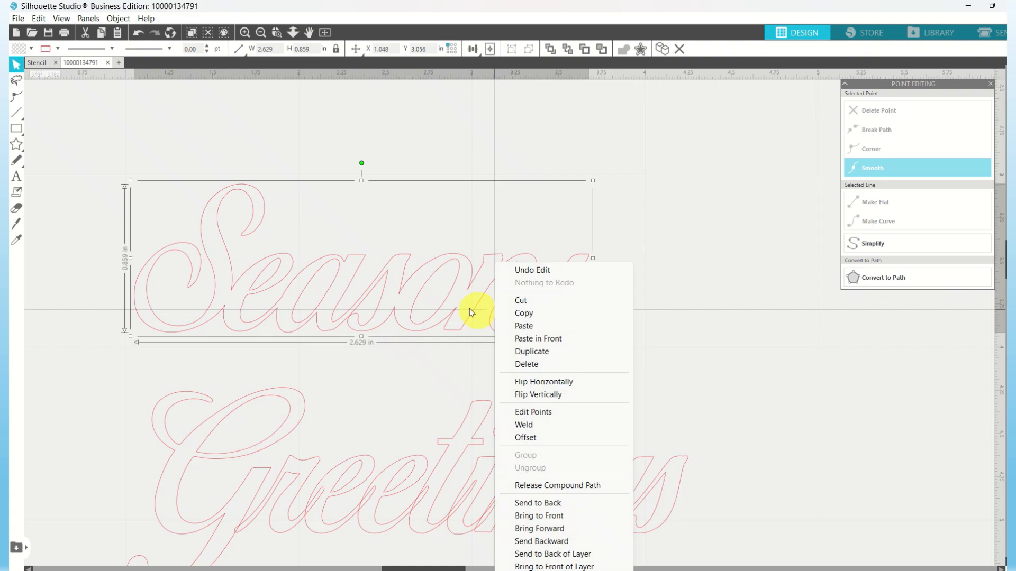
left_click(453, 307)
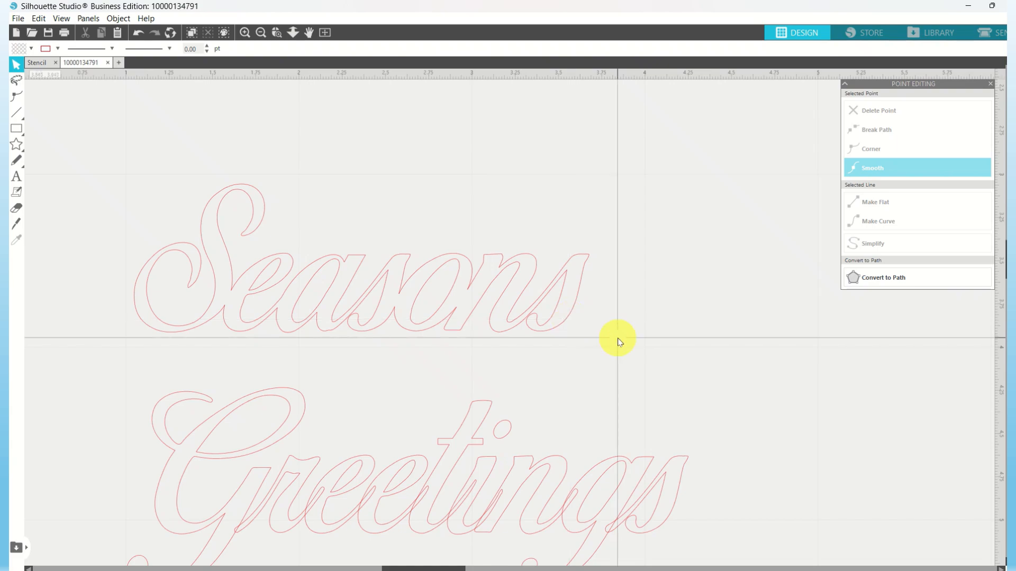
Select all nine letters of Greetings and weld them into one continuous outline.
scroll(618, 340, "down", 1)
scroll(618, 341, "down", 5)
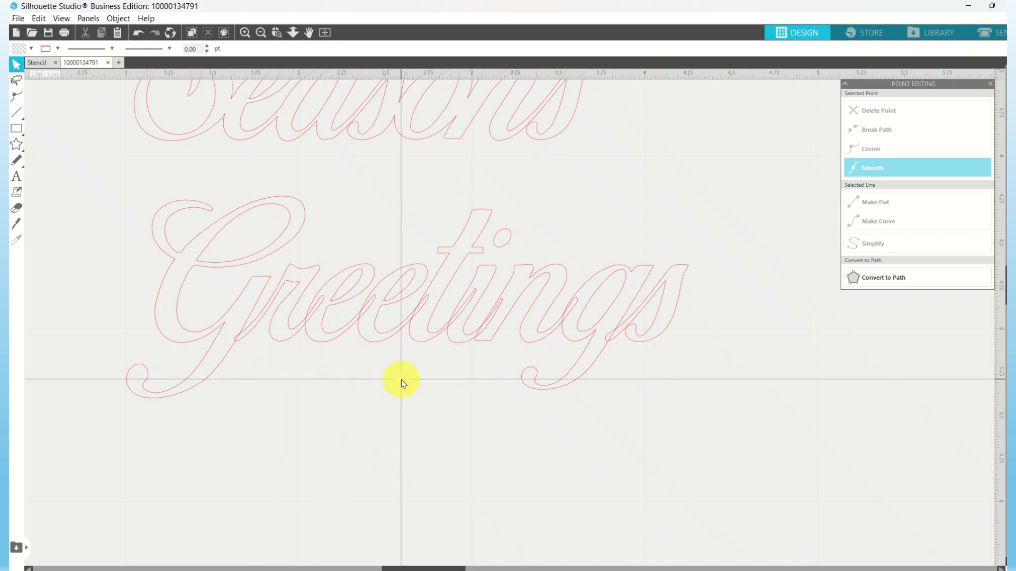
left_click(217, 364)
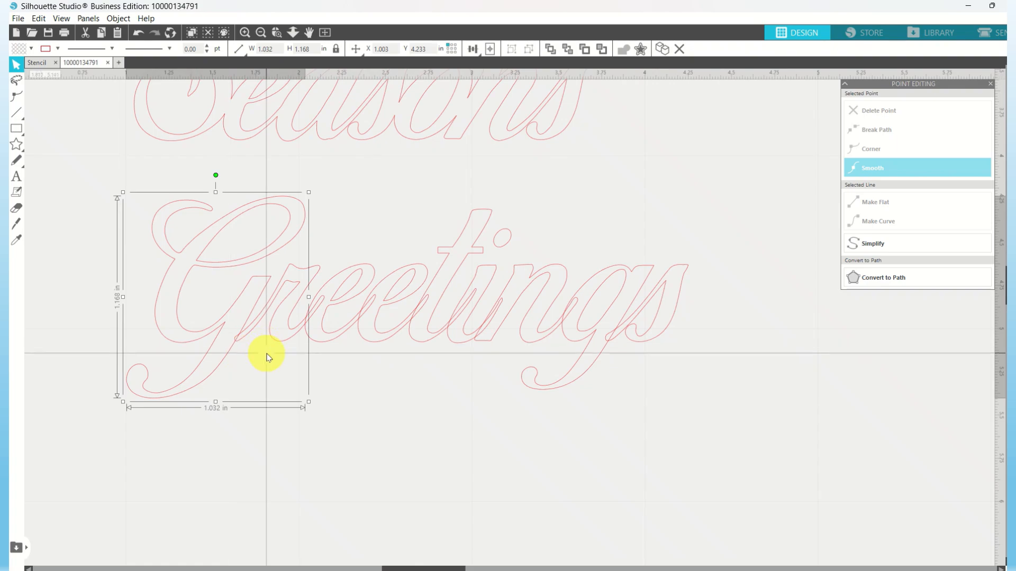
left_click(287, 341)
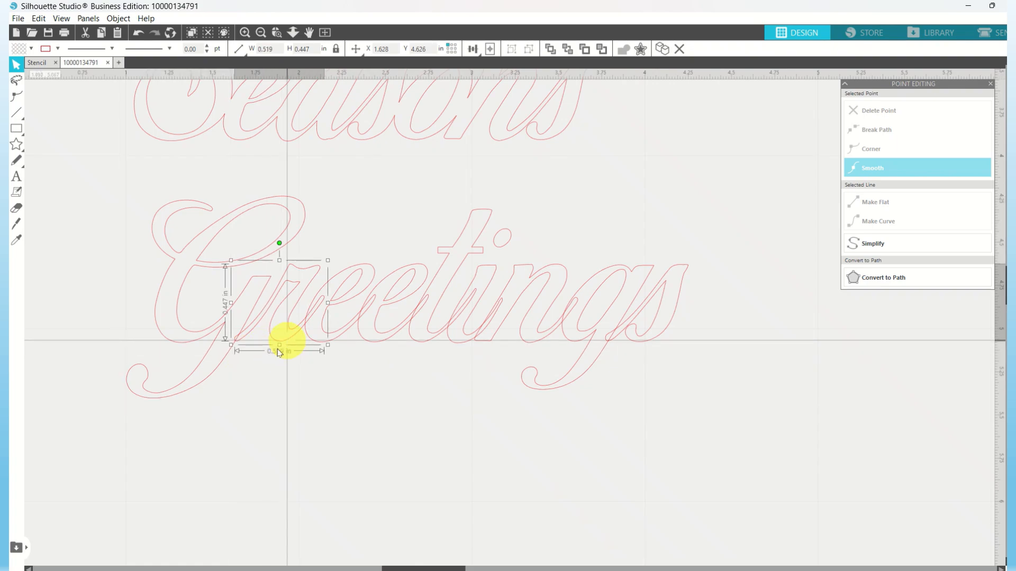
left_click(217, 375)
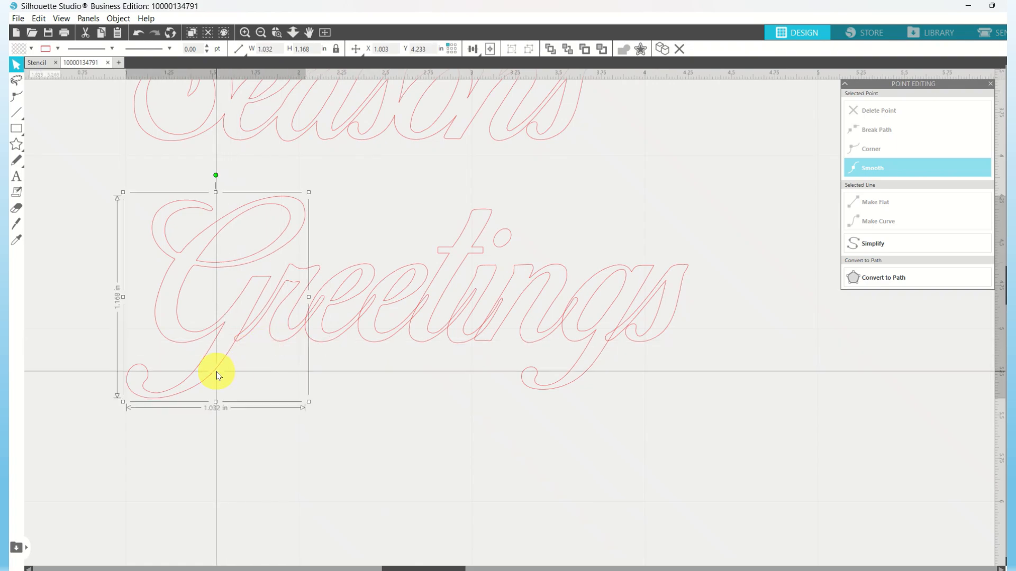
left_click(269, 342, "shift")
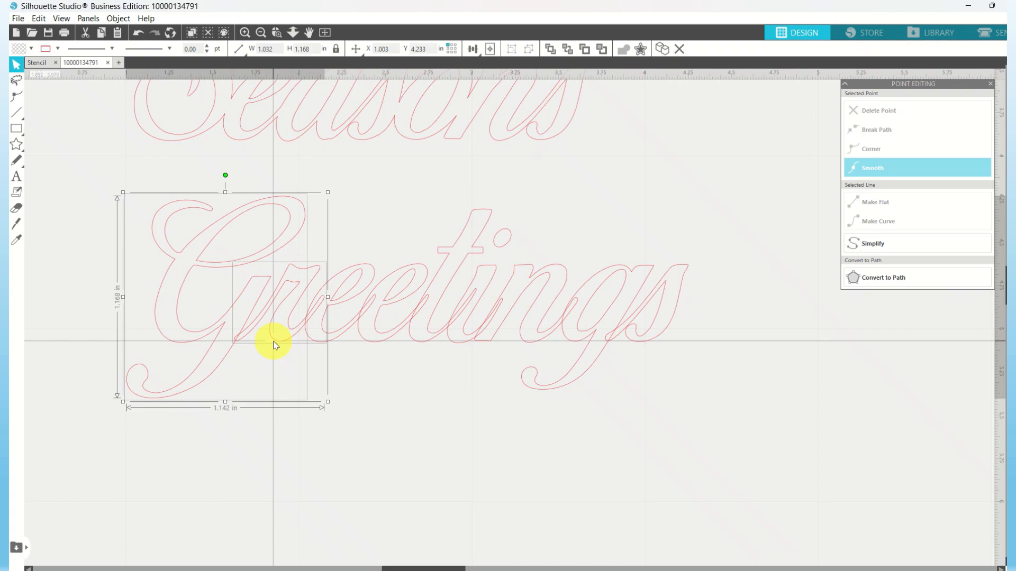
left_click(342, 342, "shift")
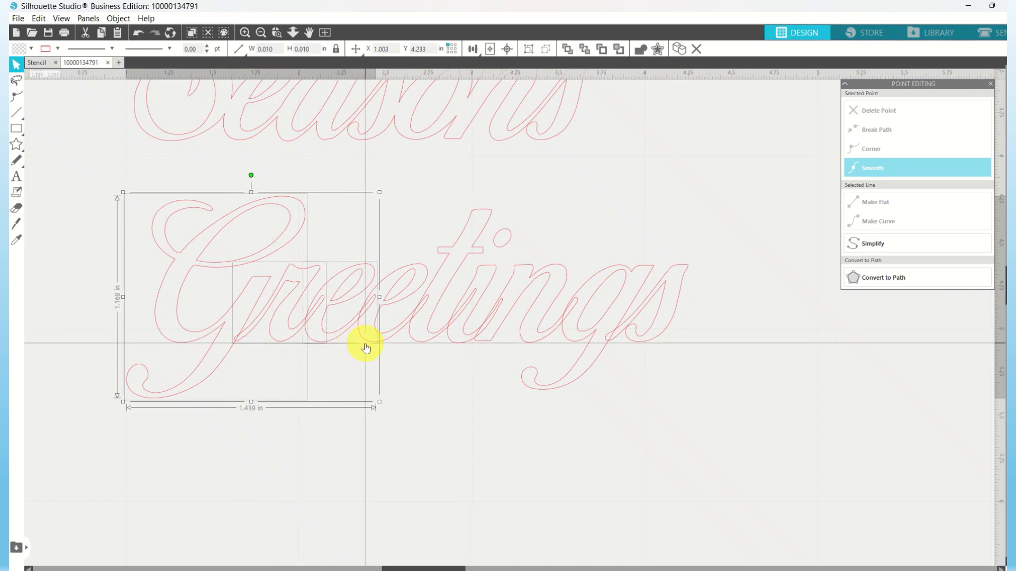
left_click(365, 347, "shift")
left_click(414, 347, "shift")
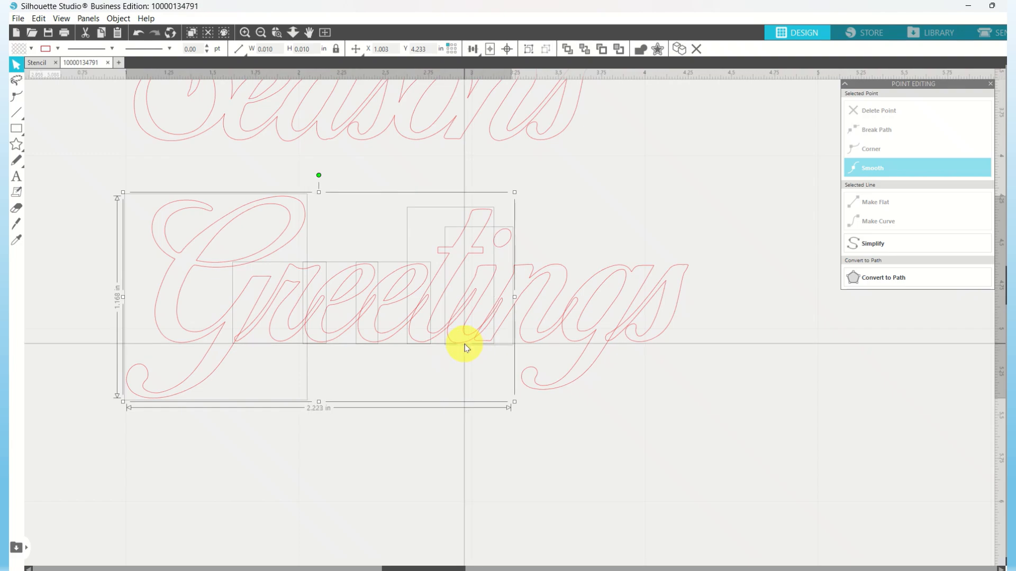
left_click(526, 340, "shift")
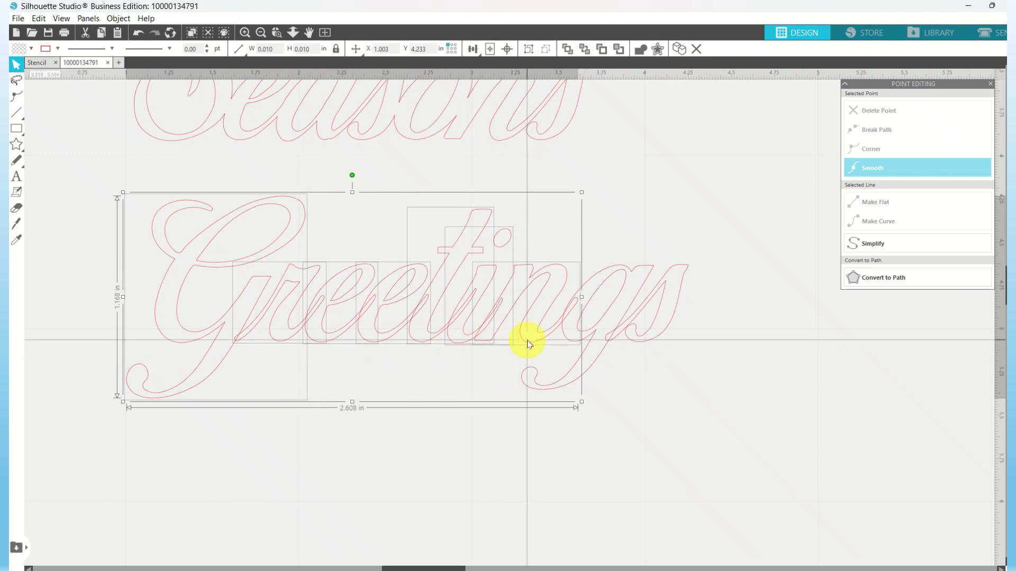
left_click(550, 391, "shift")
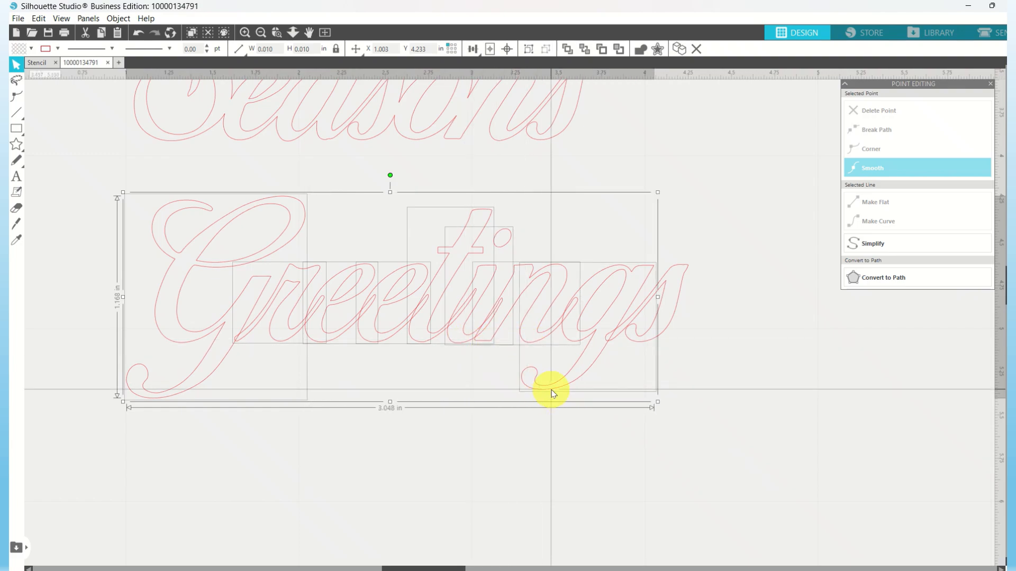
left_click(673, 317, "shift")
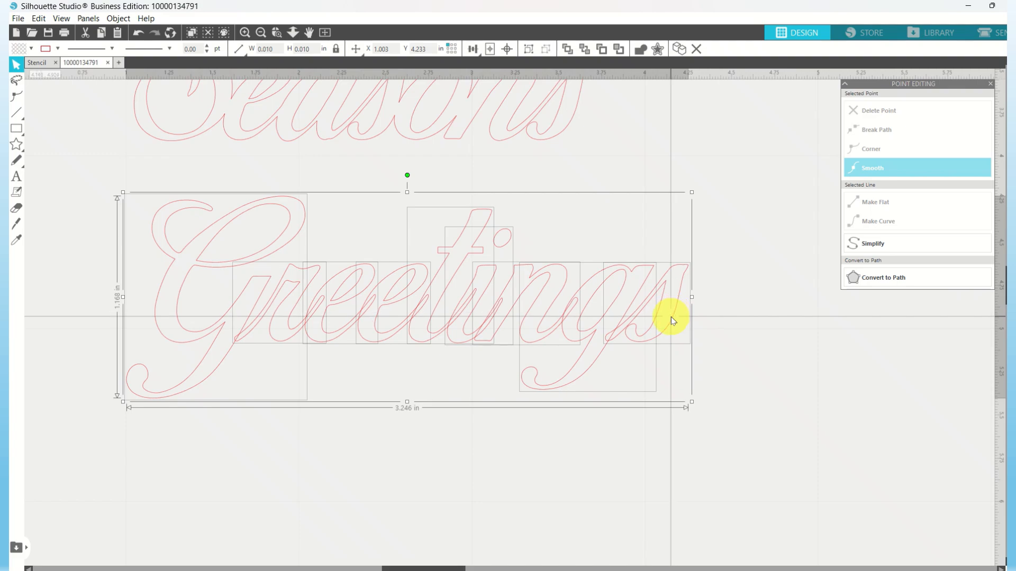
right_click(671, 317)
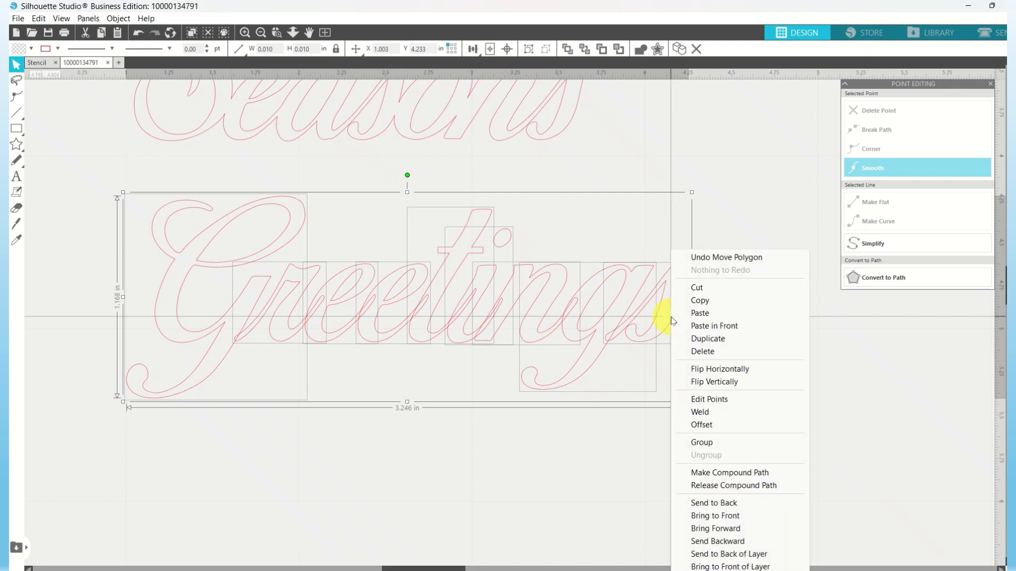
left_click(698, 416)
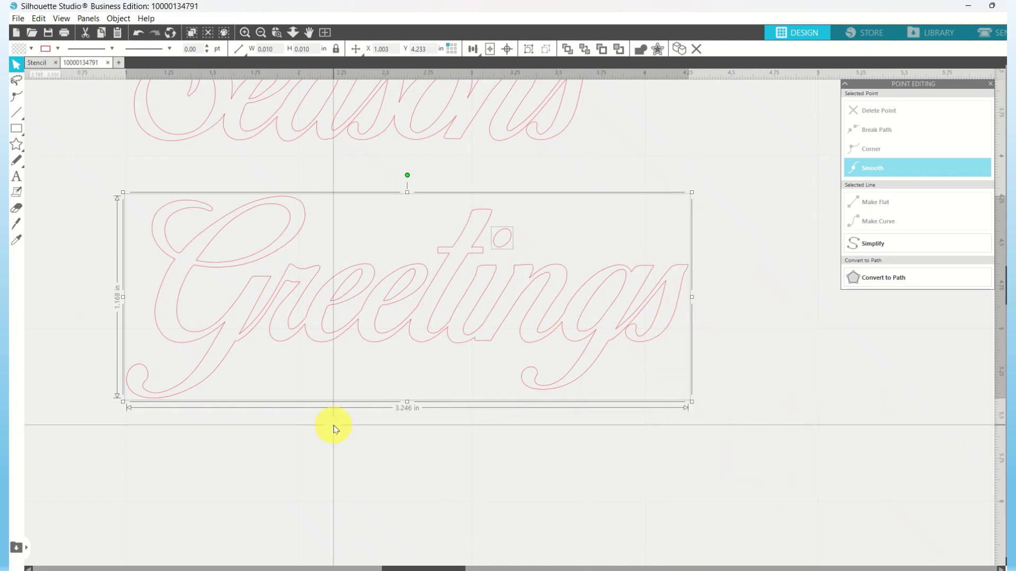
Combine the welded Greetings outline and the separate dot of its i into one compound path.
left_click(74, 301)
left_click_drag(105, 212, 737, 410)
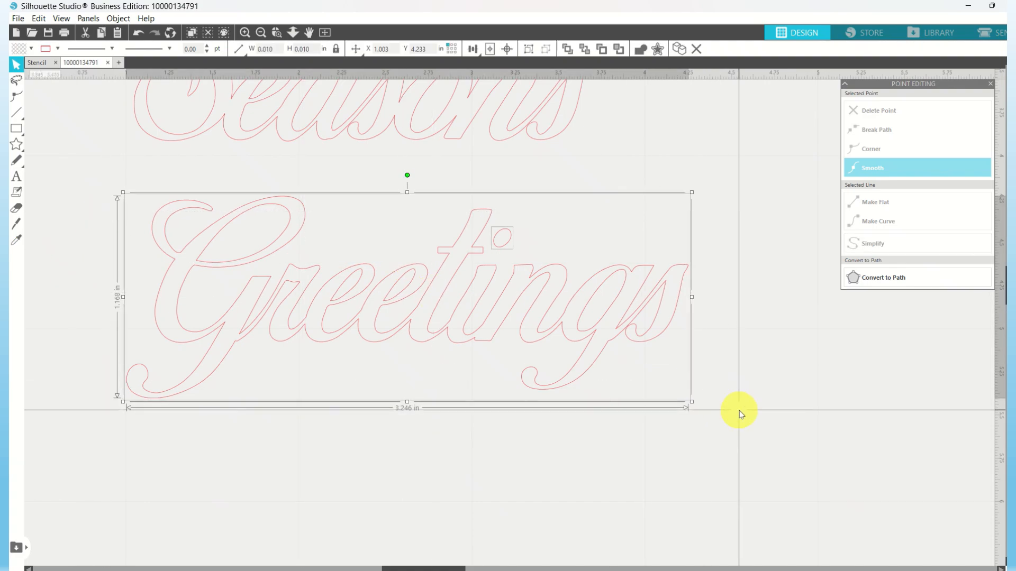
left_click(658, 332)
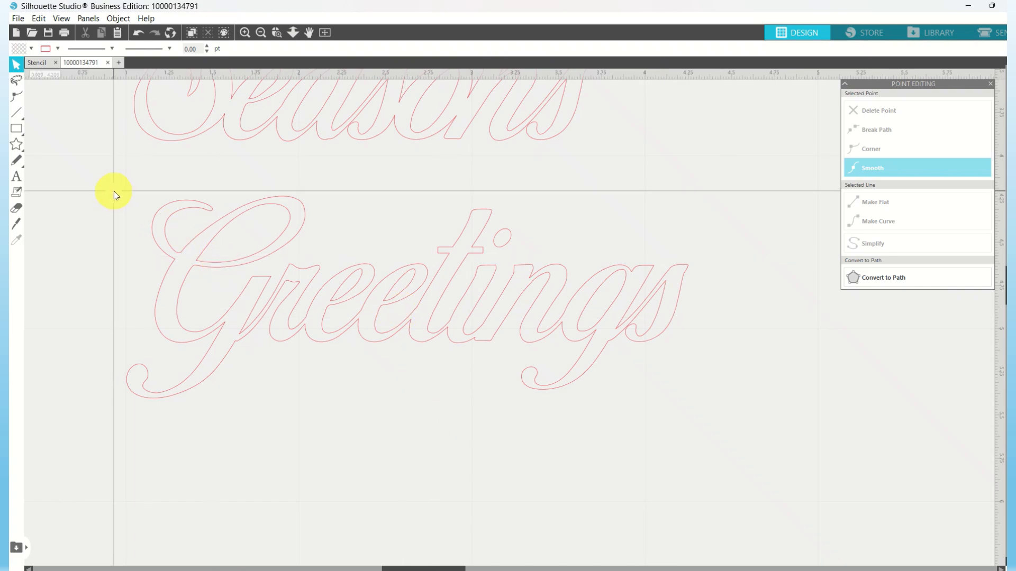
left_click_drag(113, 192, 696, 386)
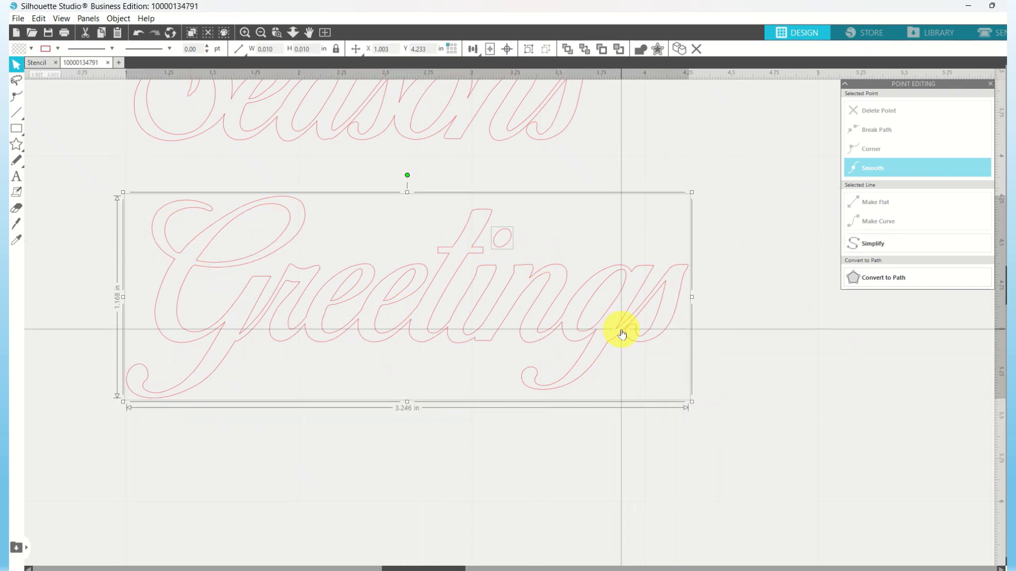
right_click(619, 329)
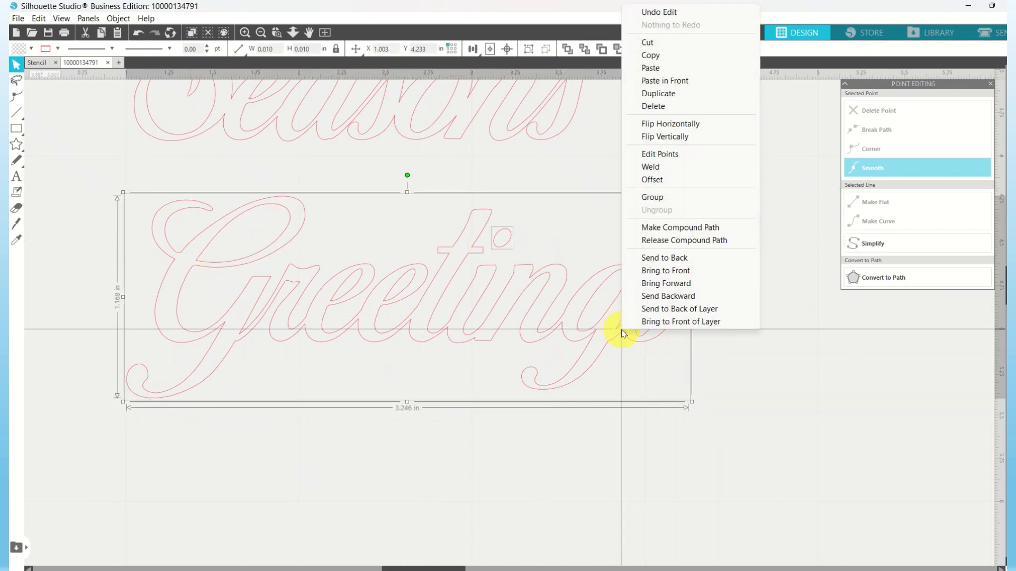
left_click(645, 228)
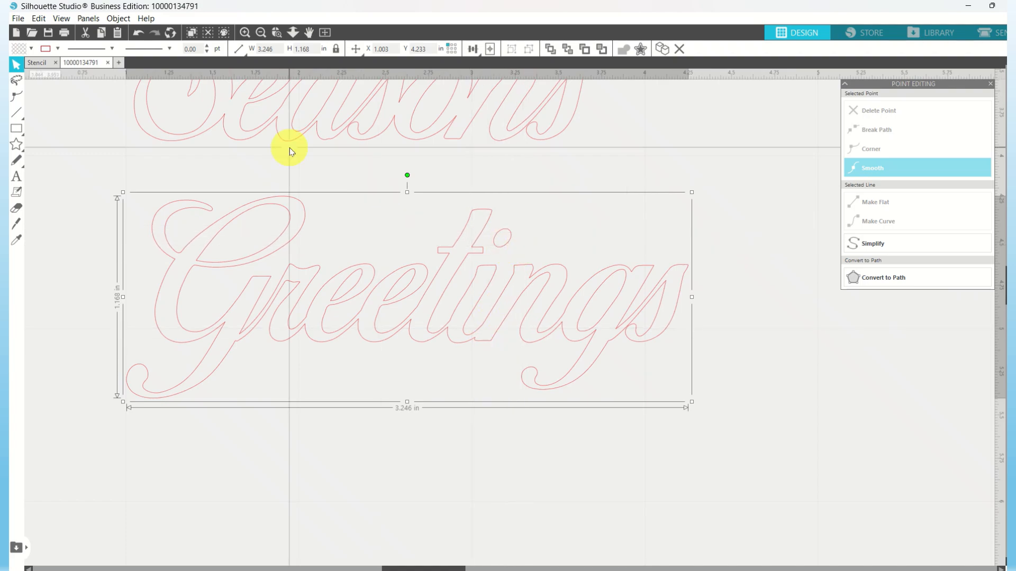
Move Greetings up closer beneath Seasons and combine both words into a single compound path.
left_click(261, 33)
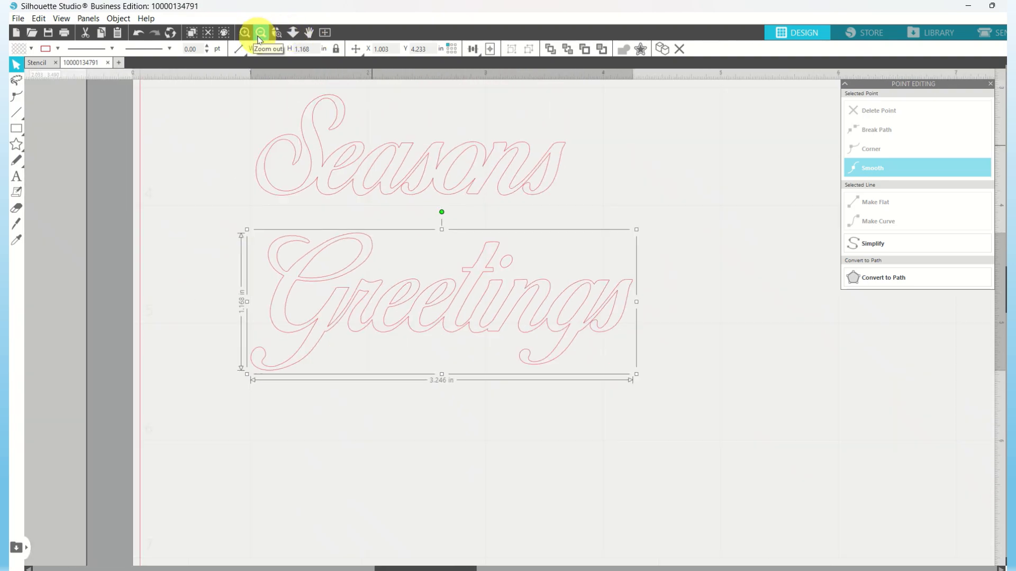
left_click(261, 33)
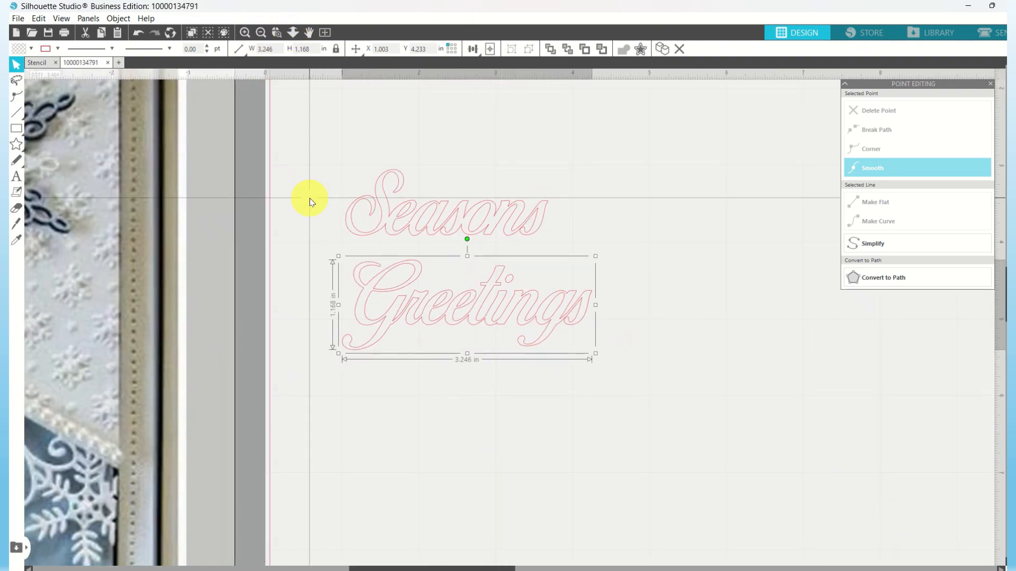
left_click_drag(408, 319, 401, 301)
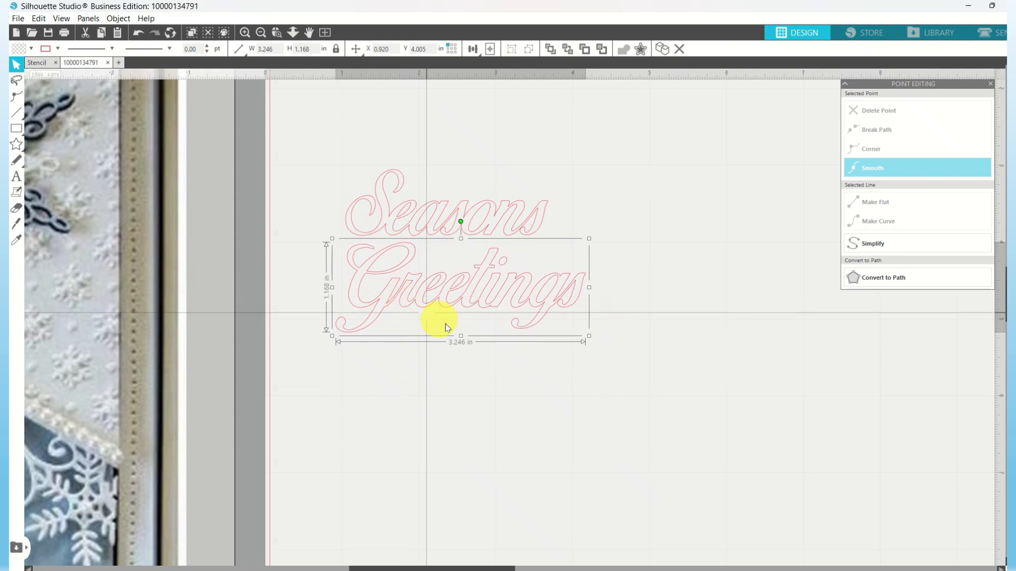
left_click_drag(301, 161, 601, 367)
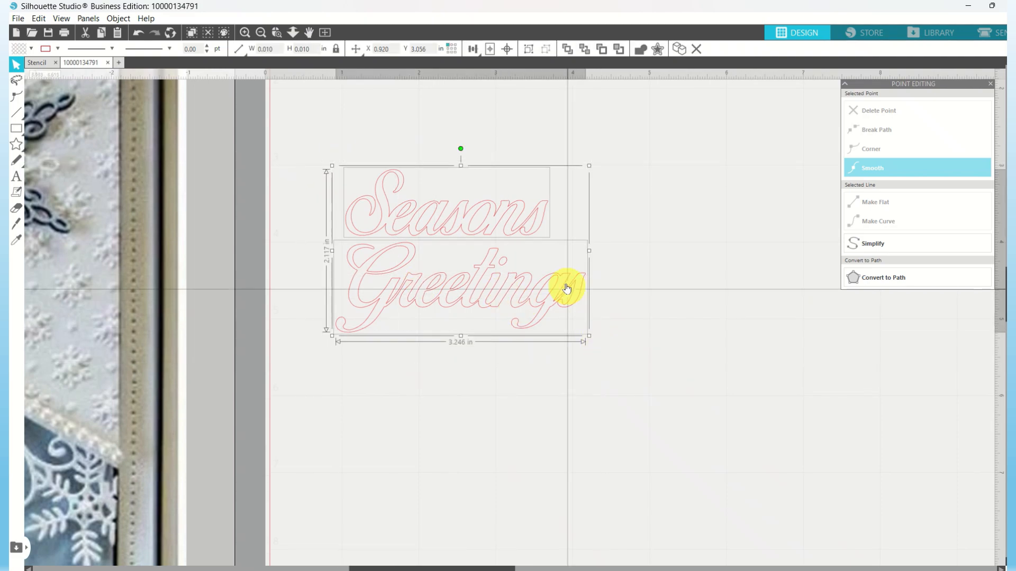
right_click(559, 285)
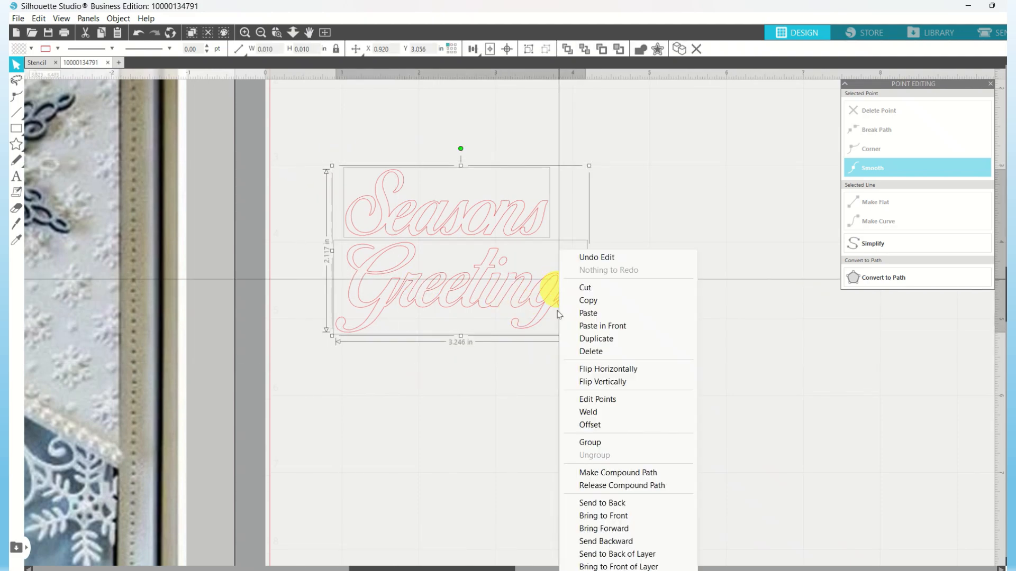
left_click(586, 473)
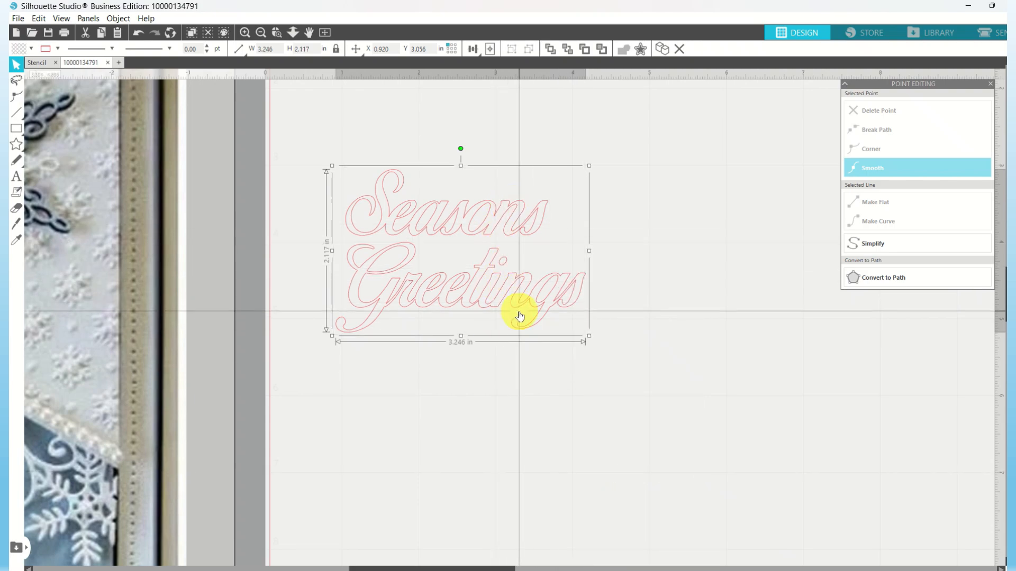
Move the assembled card from beside the cutting mat onto the mat, behind the Seasons Greetings text.
left_click(261, 32)
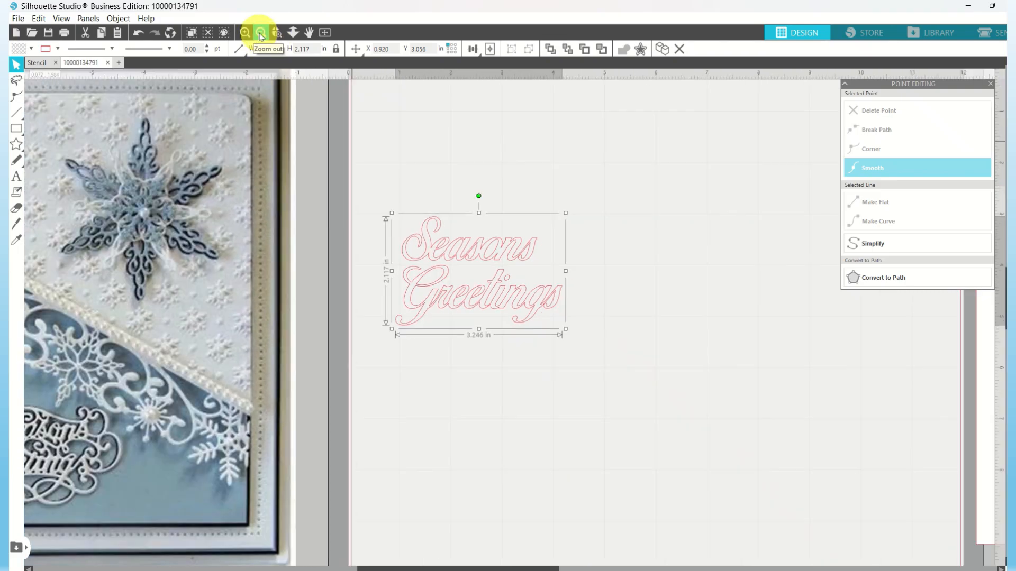
left_click(261, 33)
left_click(261, 33)
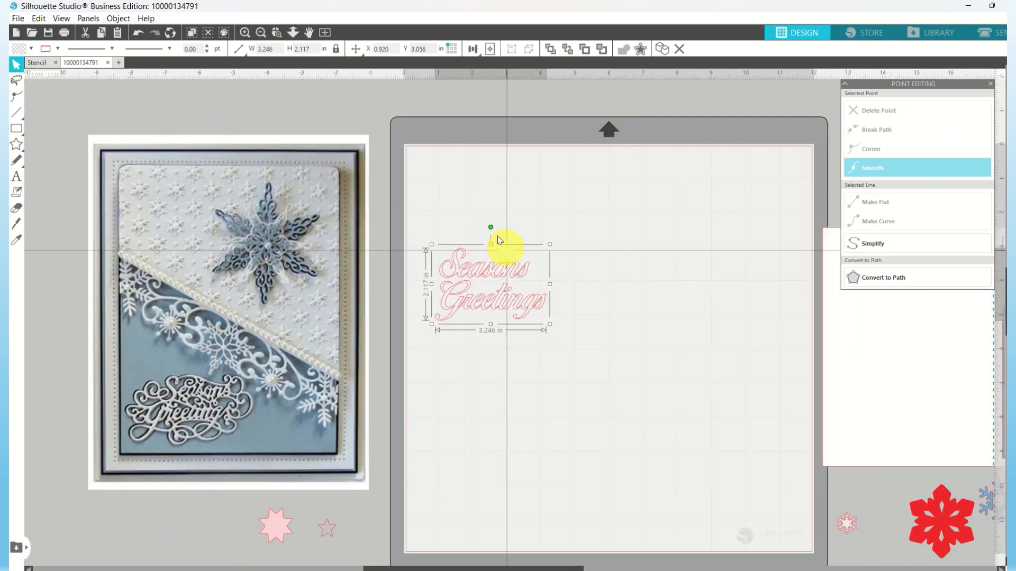
left_click(327, 34)
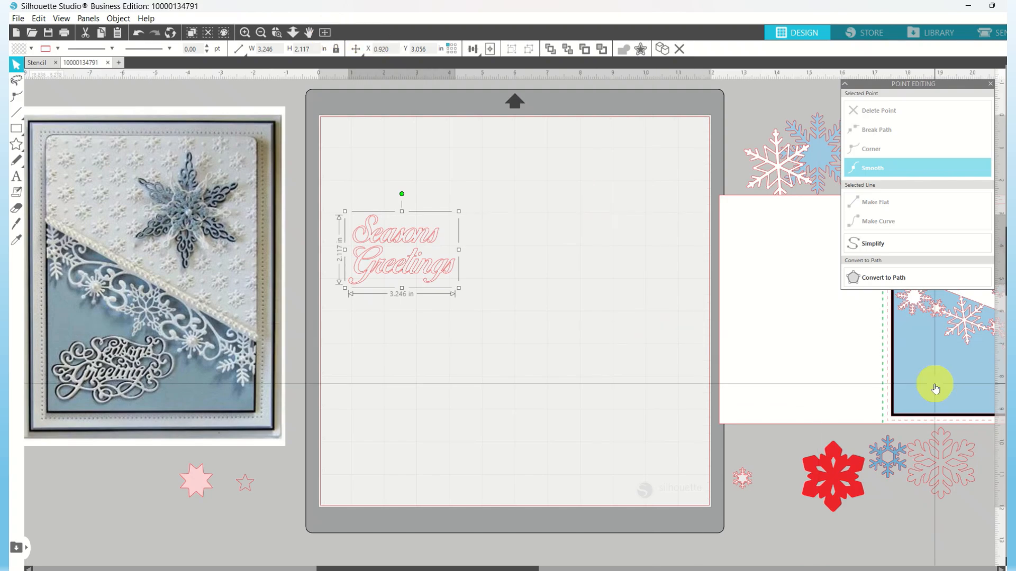
left_click_drag(935, 389, 530, 351)
left_click(438, 280)
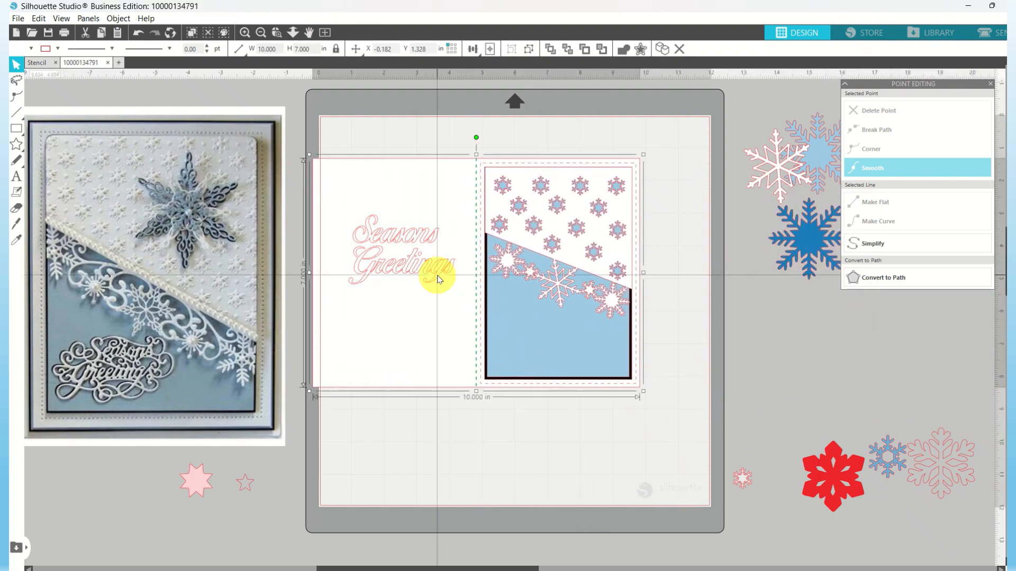
Place the Seasons Greetings text on the card's blue panel and scale it down to about 2.37 by 1.54 in.
left_click(417, 234)
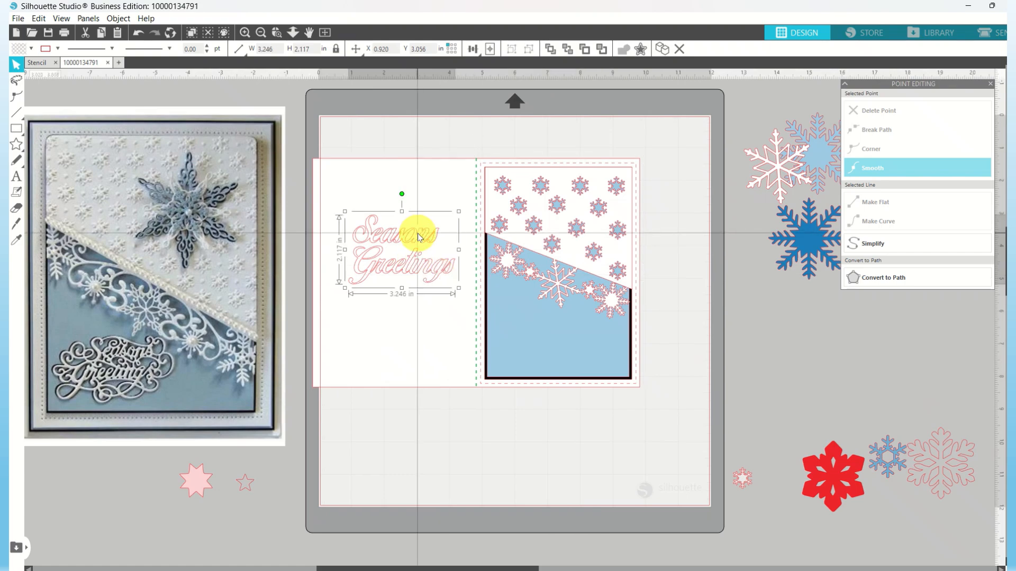
left_click_drag(417, 234, 563, 317)
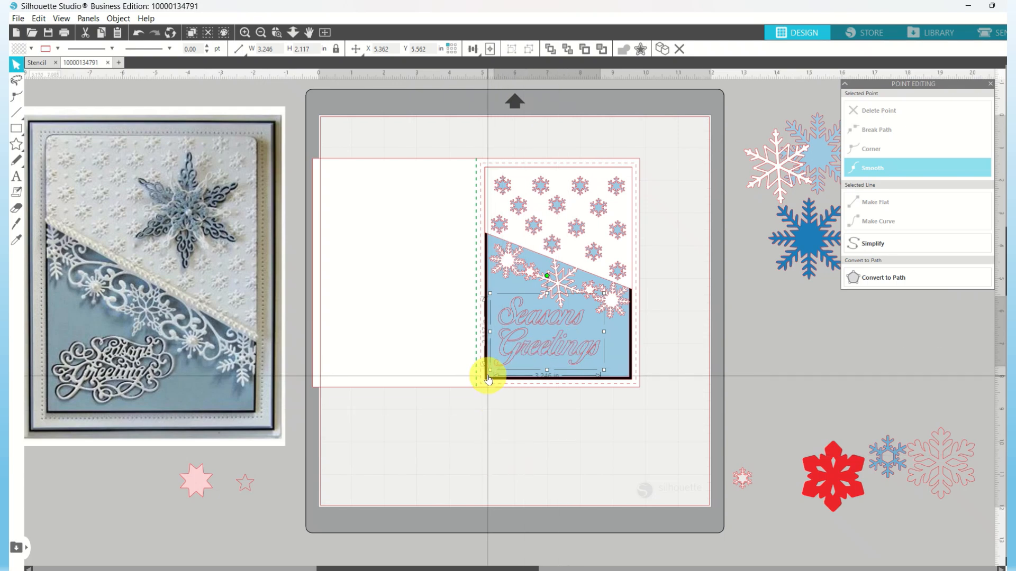
left_click_drag(490, 370, 547, 352)
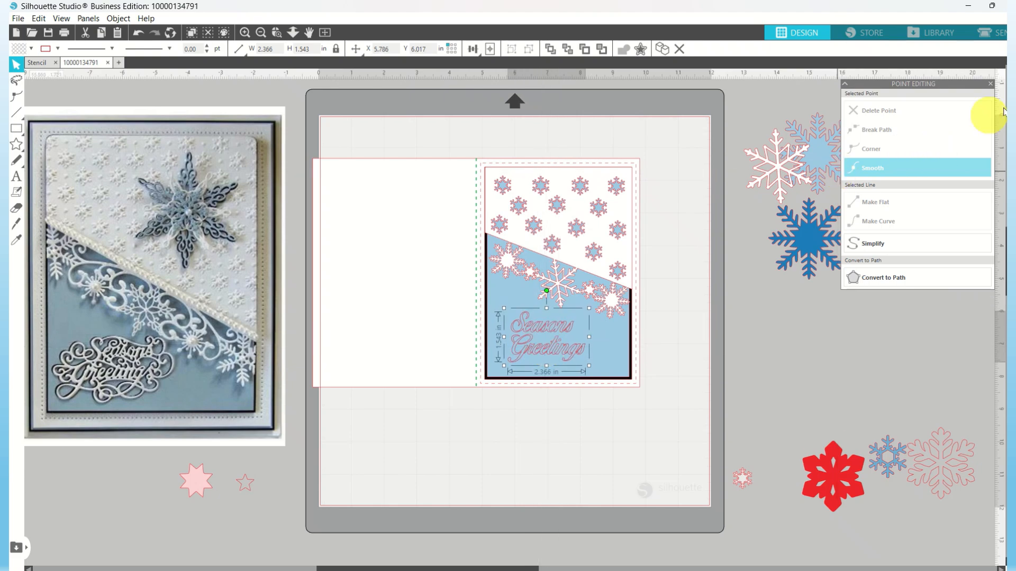
Fill the Seasons Greetings text with white, shift it slightly left on the blue panel, and clear the selection.
left_click(1012, 106)
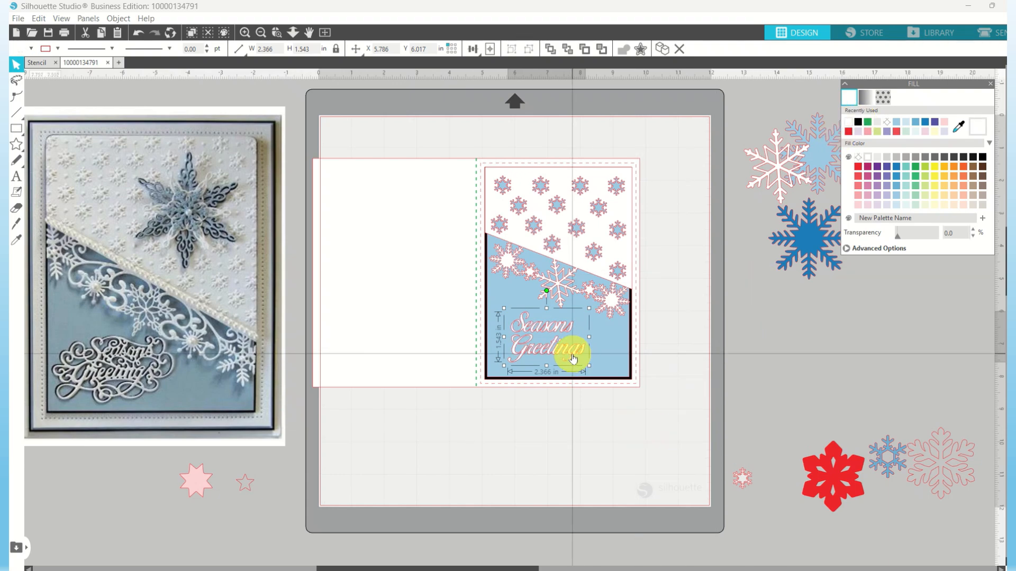
left_click_drag(573, 360, 566, 361)
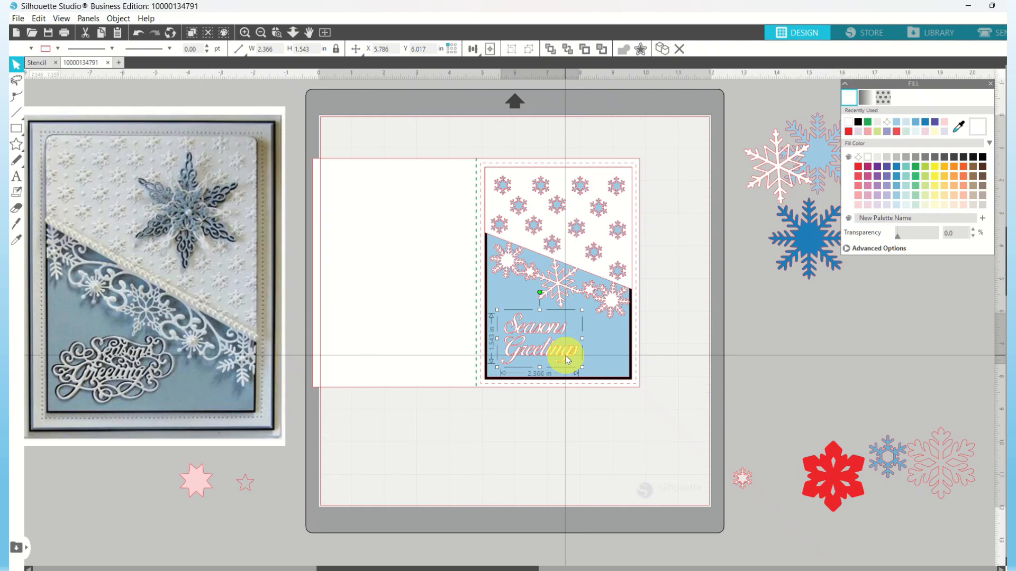
left_click(543, 443)
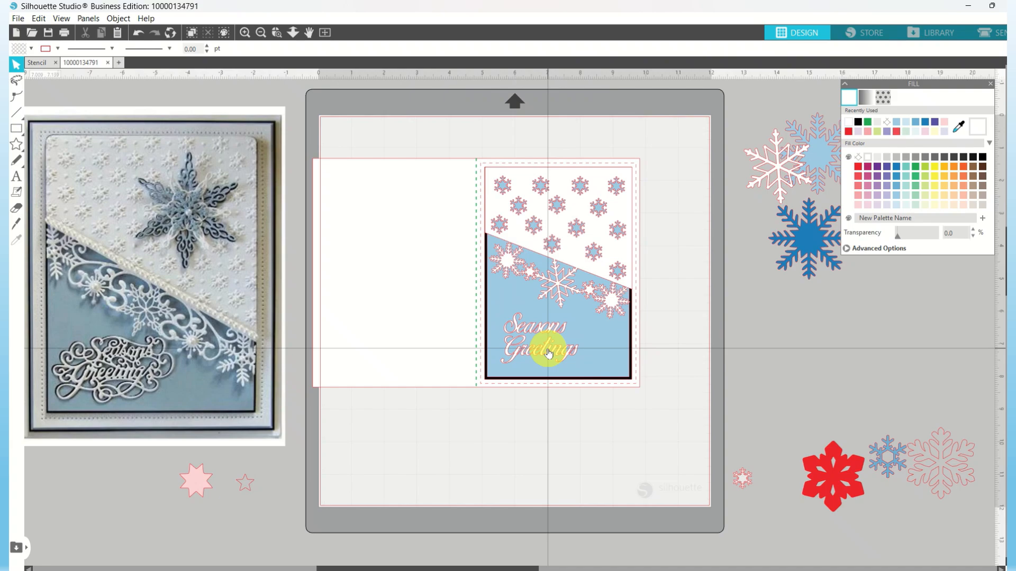
Move the card up on the mat and place the Seasons Greetings text in the empty area below it.
left_click_drag(548, 353, 544, 288)
key("Escape")
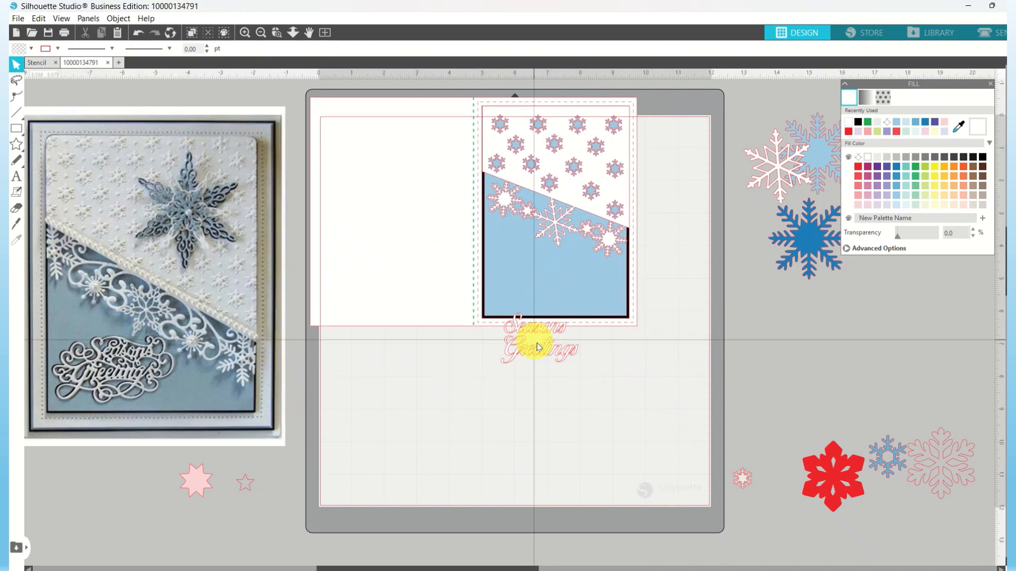
left_click_drag(544, 356, 499, 418)
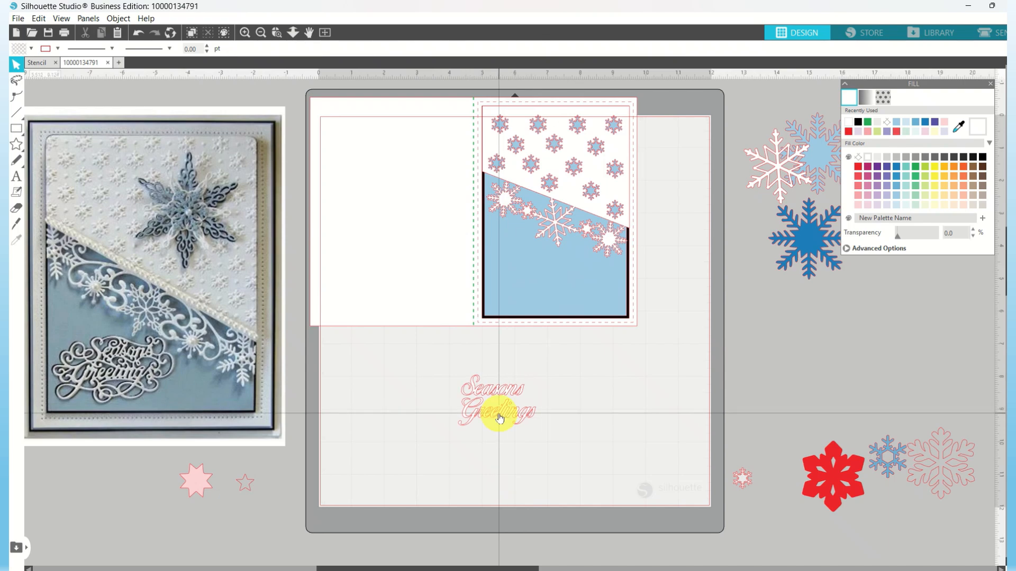
Move the Seasons Greetings text lower on the mat and ungroup the assembled card.
left_click_drag(500, 418, 566, 466)
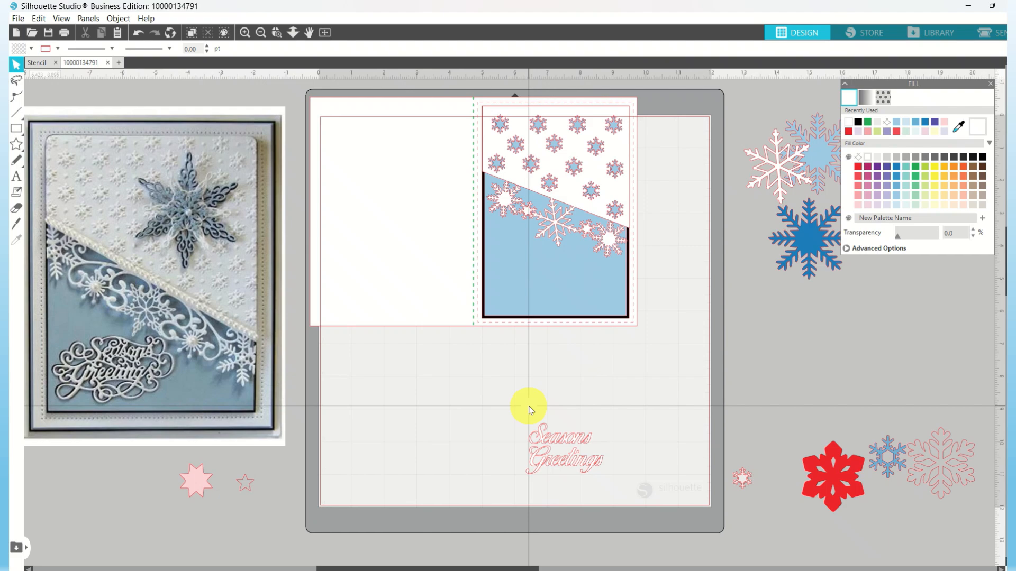
left_click(542, 308)
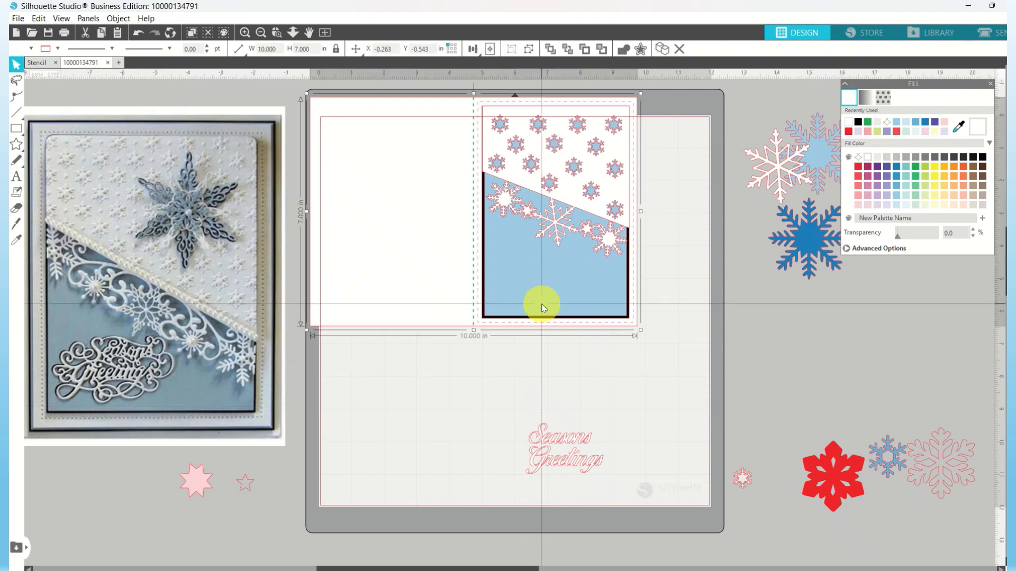
right_click(541, 309)
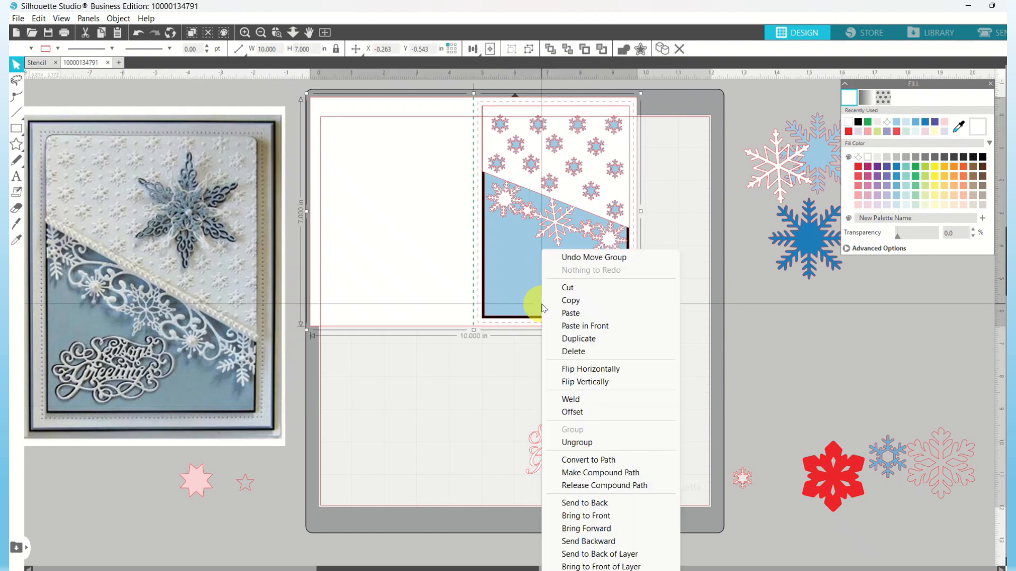
left_click(569, 444)
left_click(635, 381)
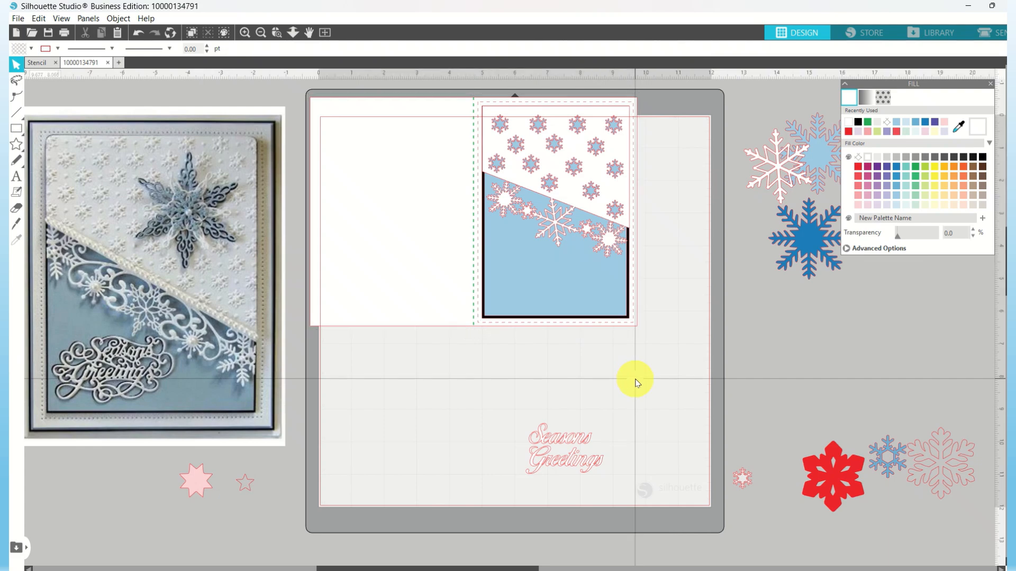
Move the card's blue panel and the black panel beneath it off the mat to its right.
left_click_drag(575, 291, 836, 416)
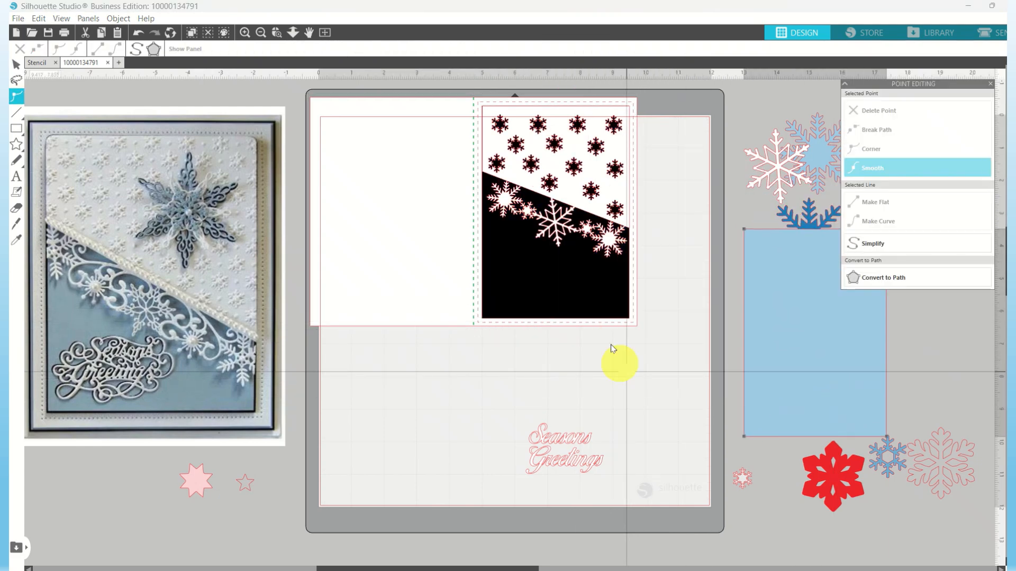
left_click_drag(582, 285, 826, 425)
left_click_drag(907, 428, 948, 426)
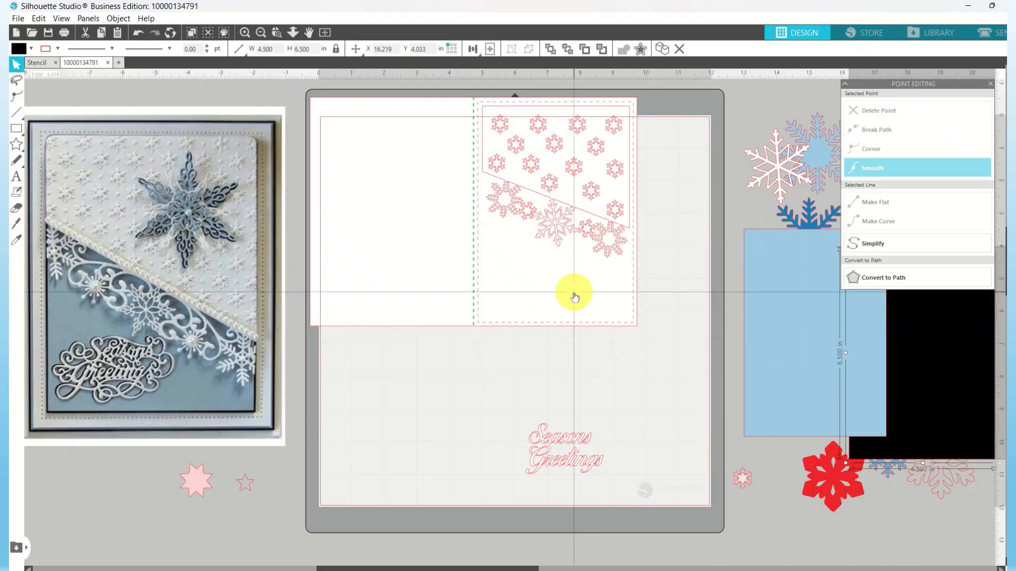
Move the white snowflake panel below the card base and the Seasons Greetings text to the mat's lower left.
left_click(588, 206)
left_click_drag(589, 206, 659, 435)
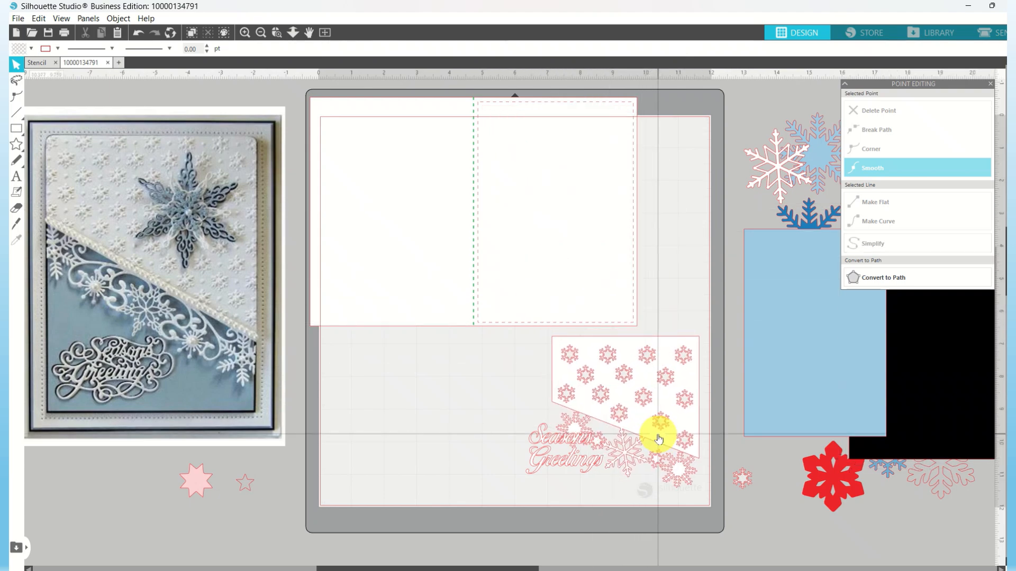
left_click(563, 466)
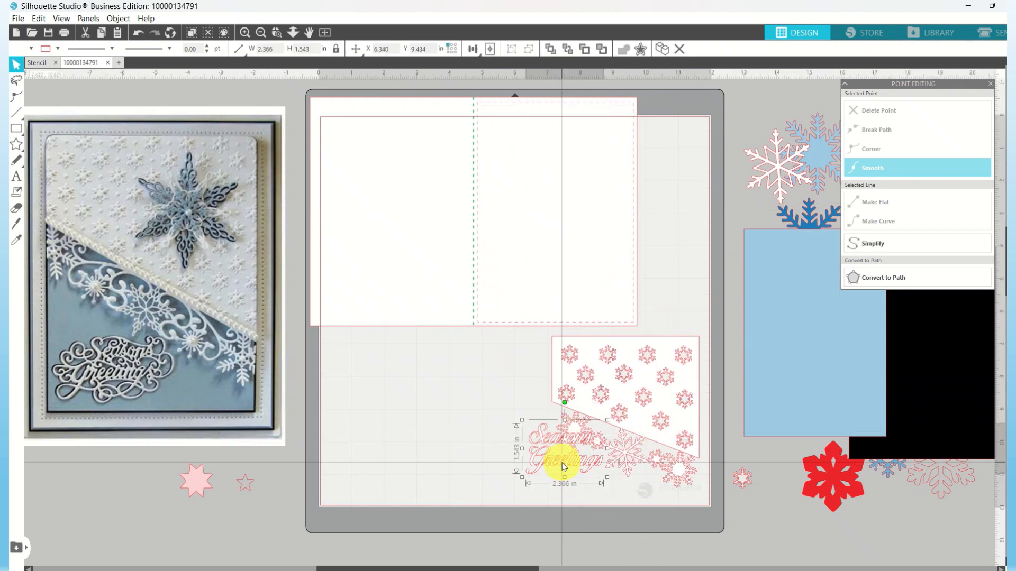
left_click_drag(562, 466, 390, 471)
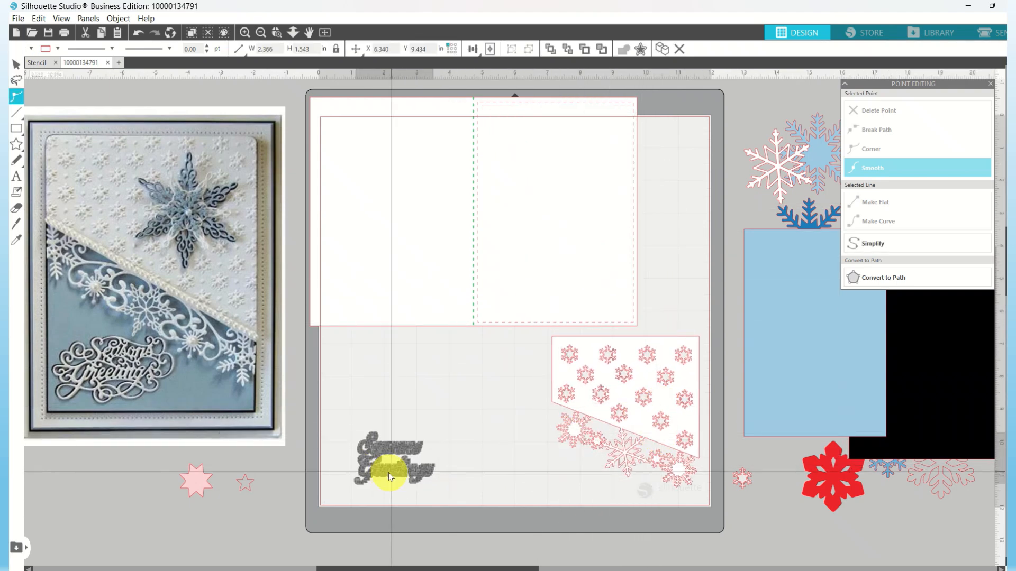
left_click(412, 424)
Shift the card base fully onto the cutting mat and place the snowflake panel just below it.
left_click_drag(447, 318, 479, 345)
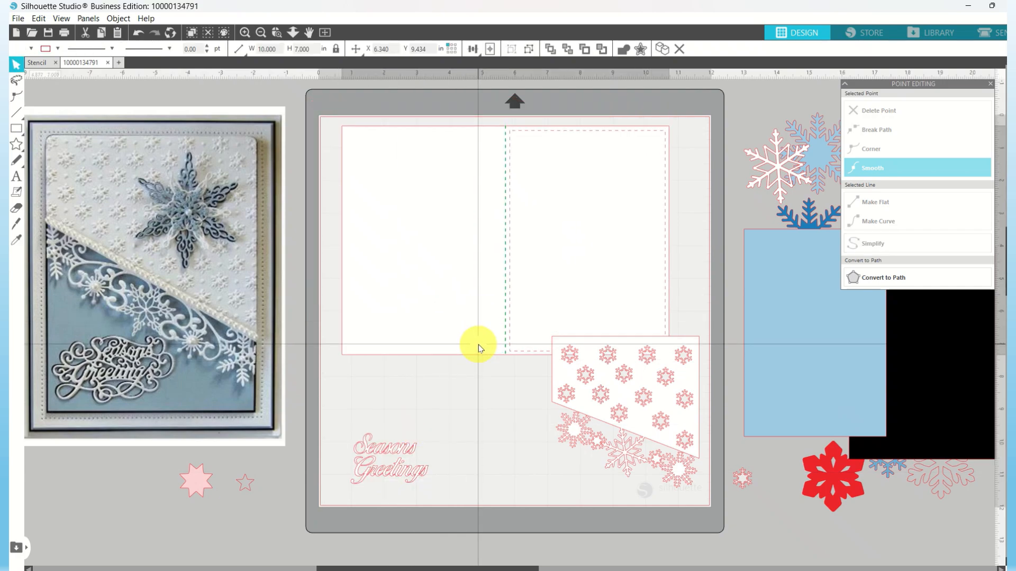
left_click(601, 414)
left_click_drag(602, 418, 567, 441)
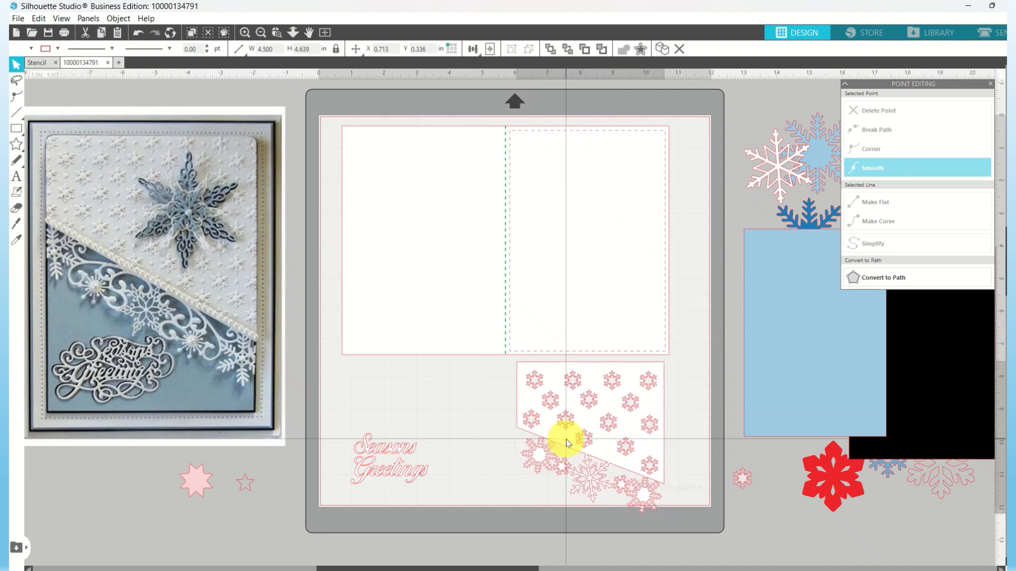
Align the card base with the top and left edges of the page.
left_click(572, 332)
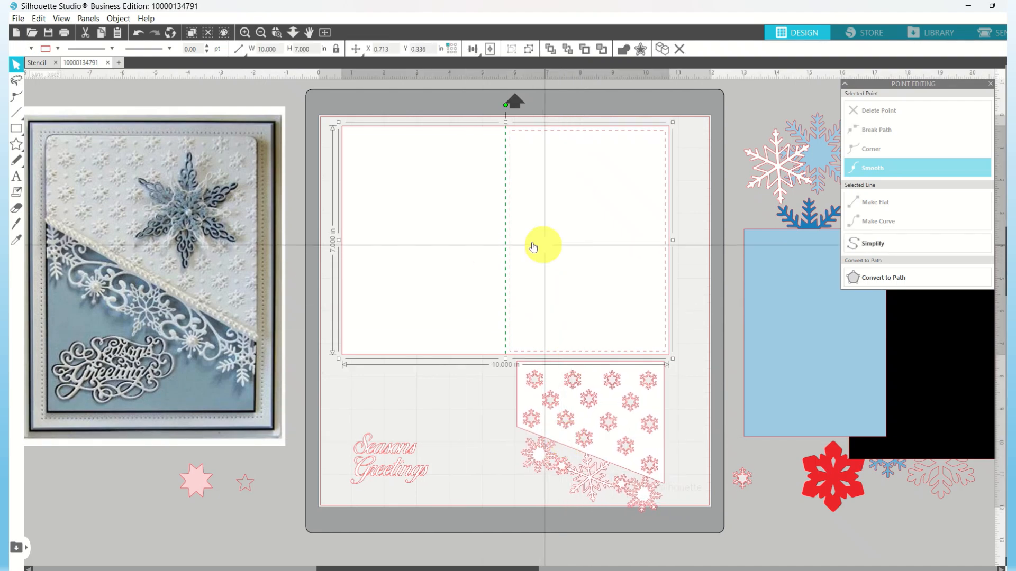
left_click(474, 50)
left_click(491, 67)
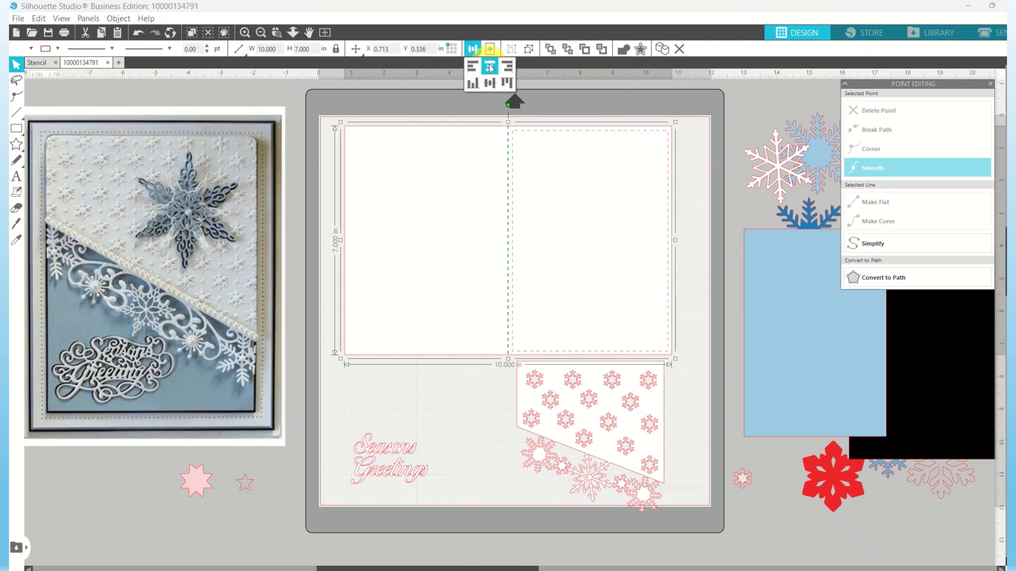
left_click(506, 84)
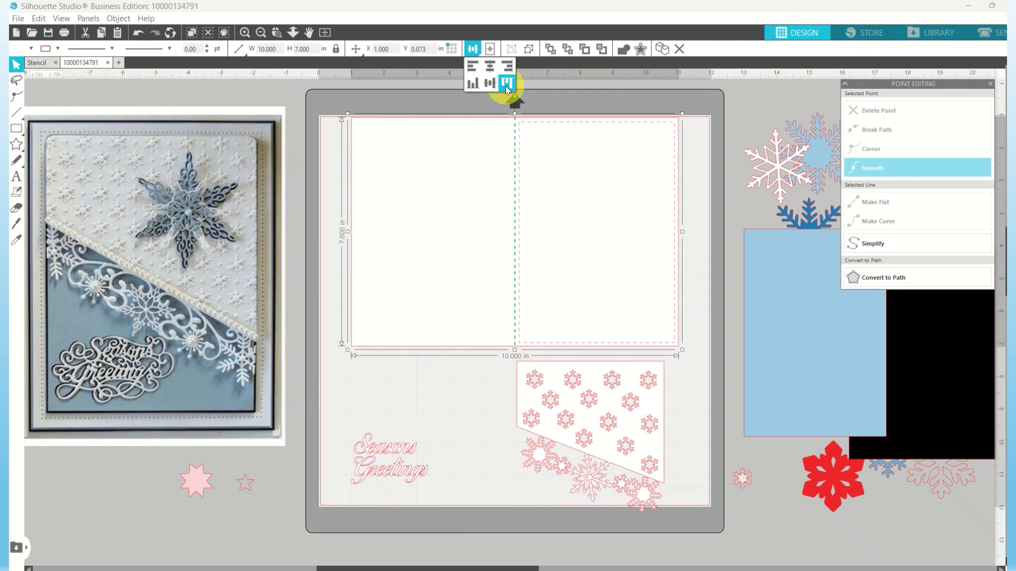
left_click(472, 67)
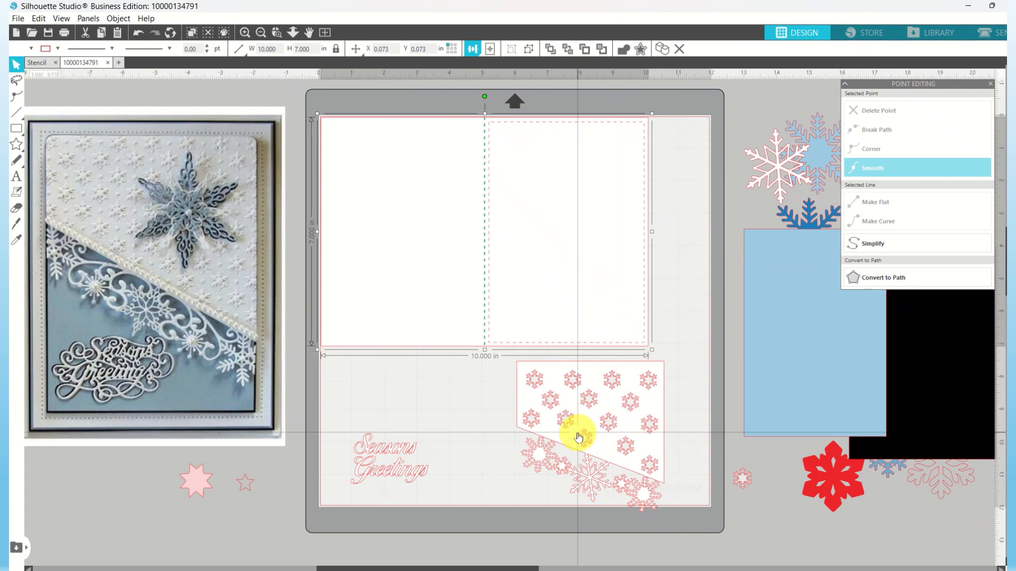
Move the Seasons Greetings text to the card base's right edge and the snowflake panel into the mat's lower-right corner.
left_click_drag(385, 470, 692, 350)
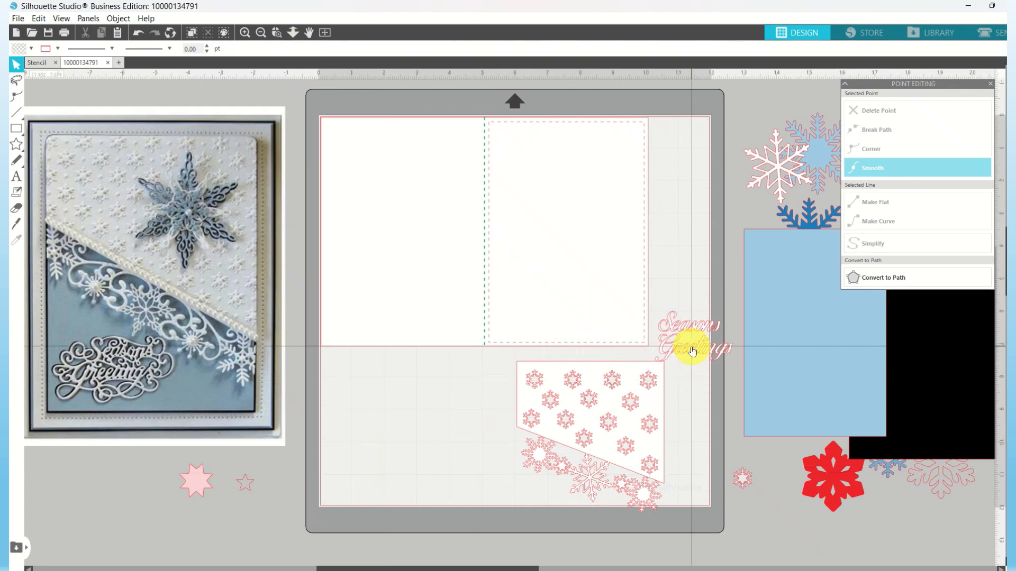
left_click(601, 418)
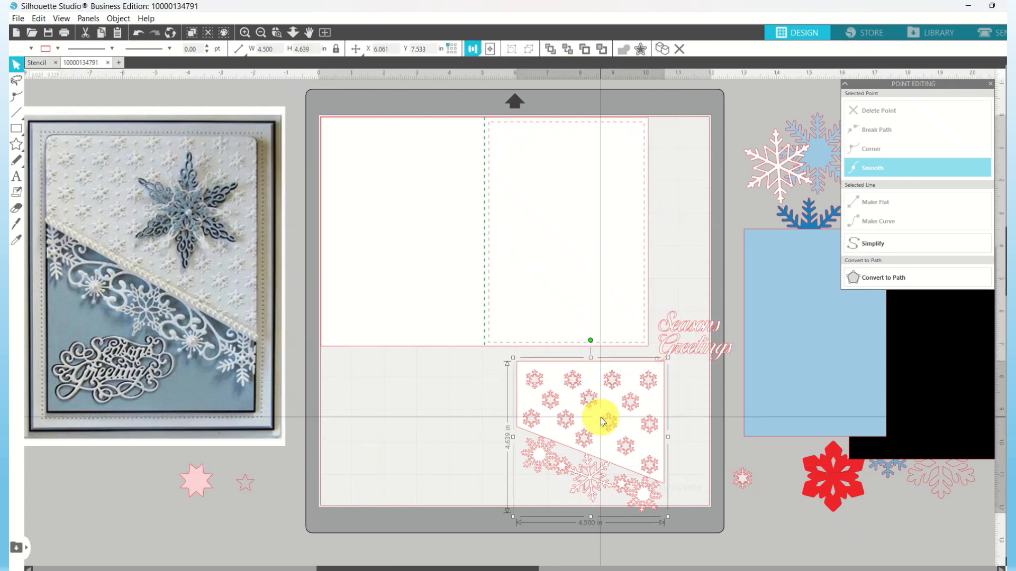
left_click_drag(601, 418, 640, 412)
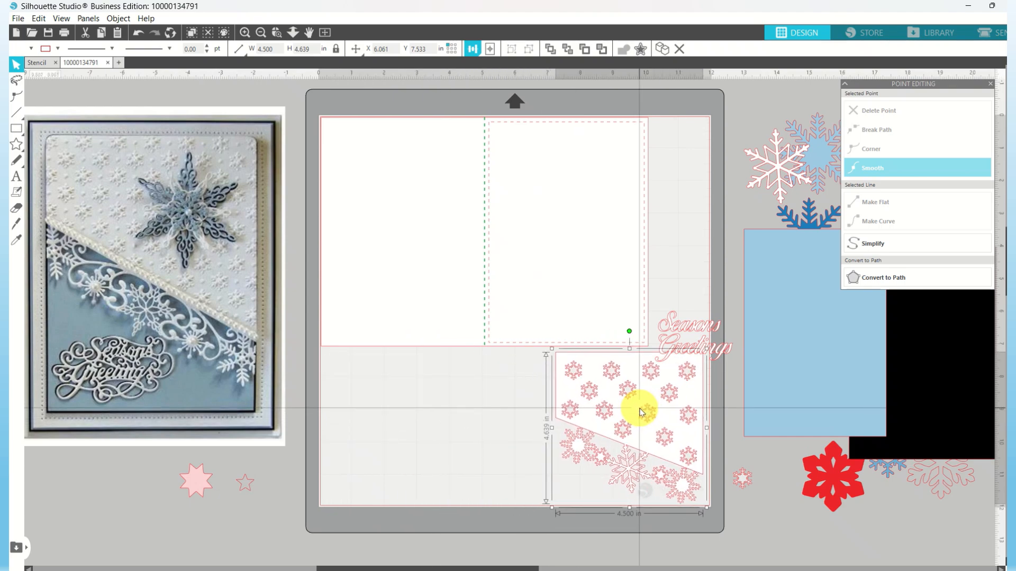
Align the card base and the snowflake panel with the right edge of the page.
left_click(510, 306)
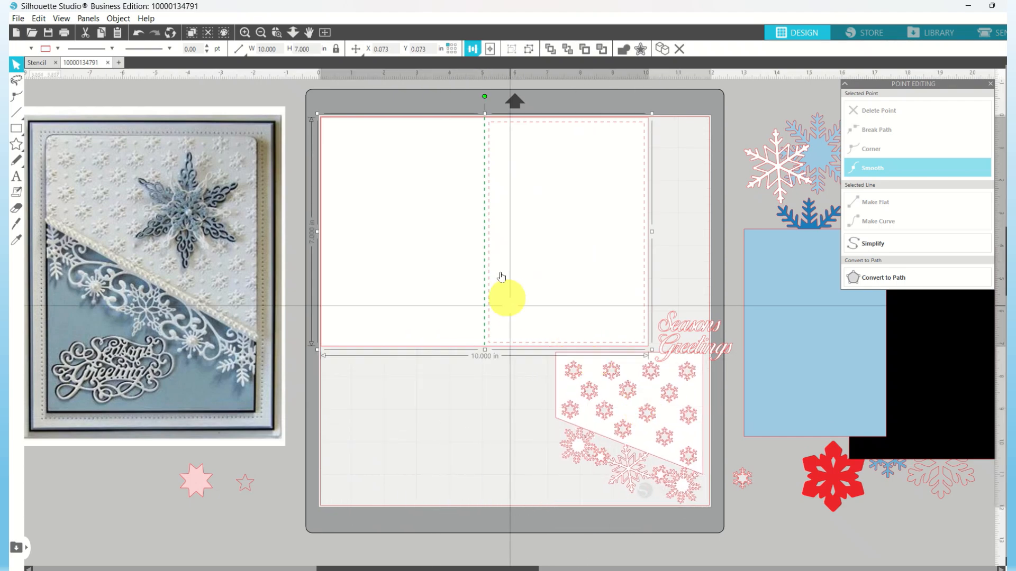
left_click(473, 48)
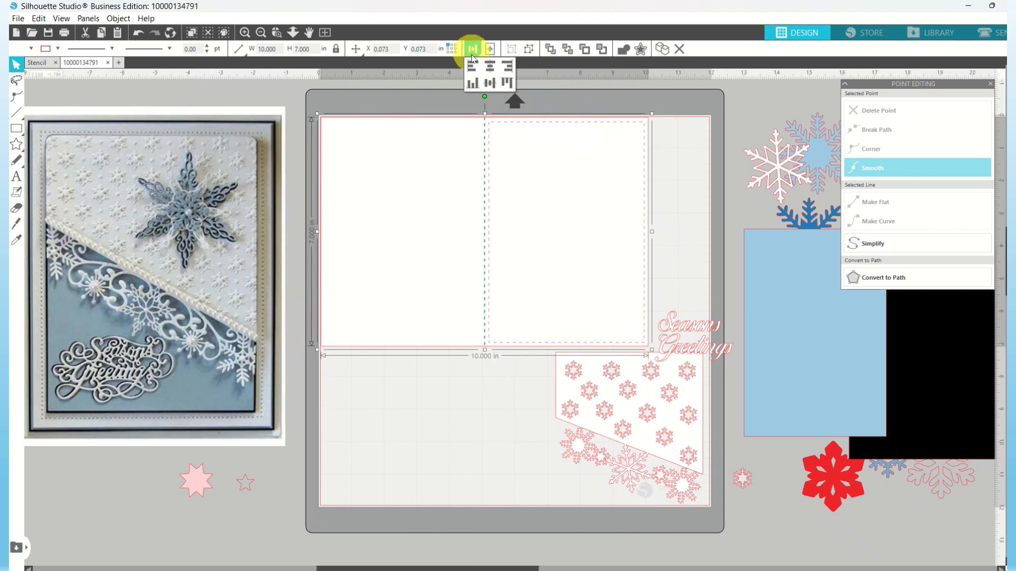
left_click(508, 67)
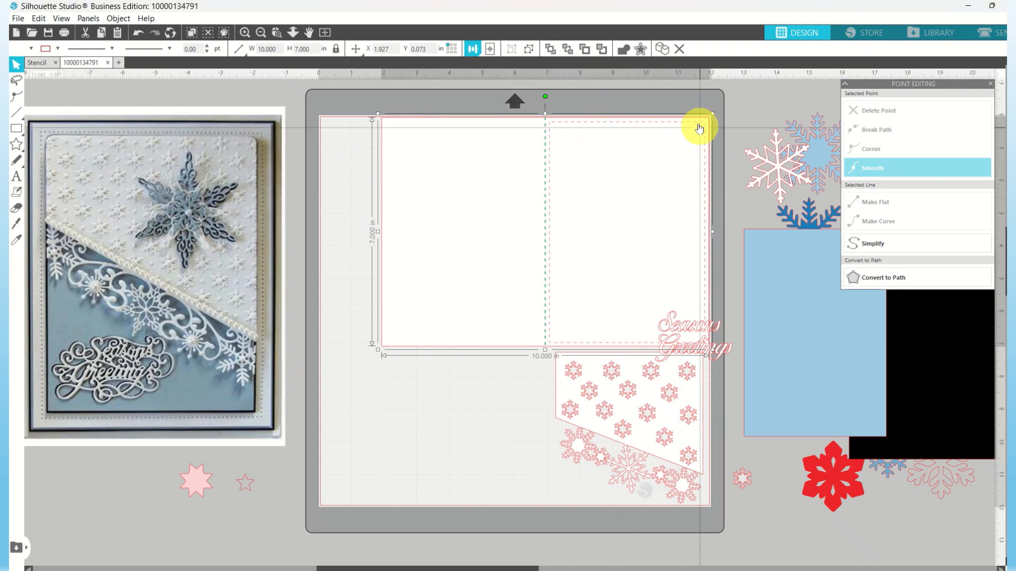
left_click(637, 431)
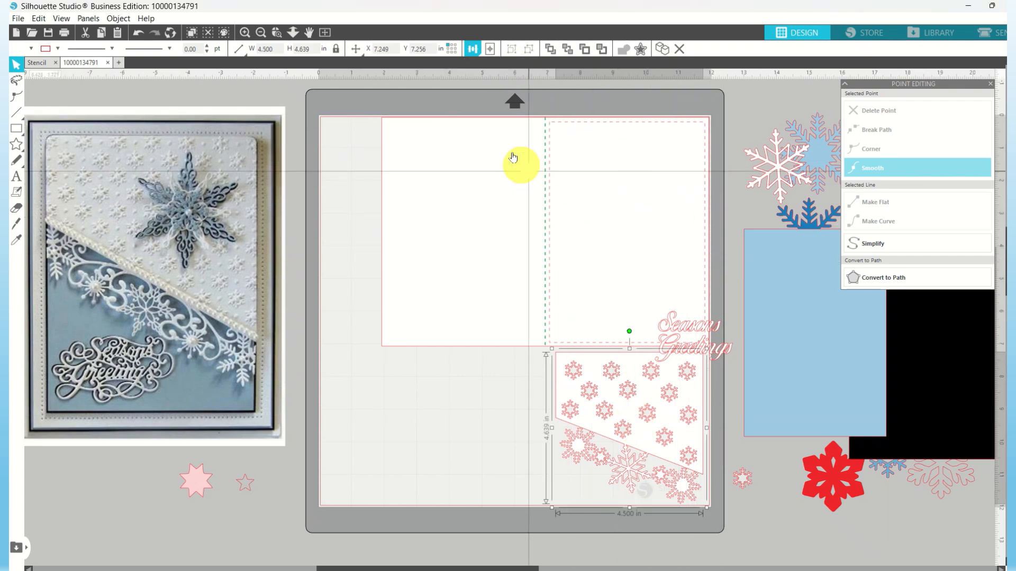
mouse_move(472, 48)
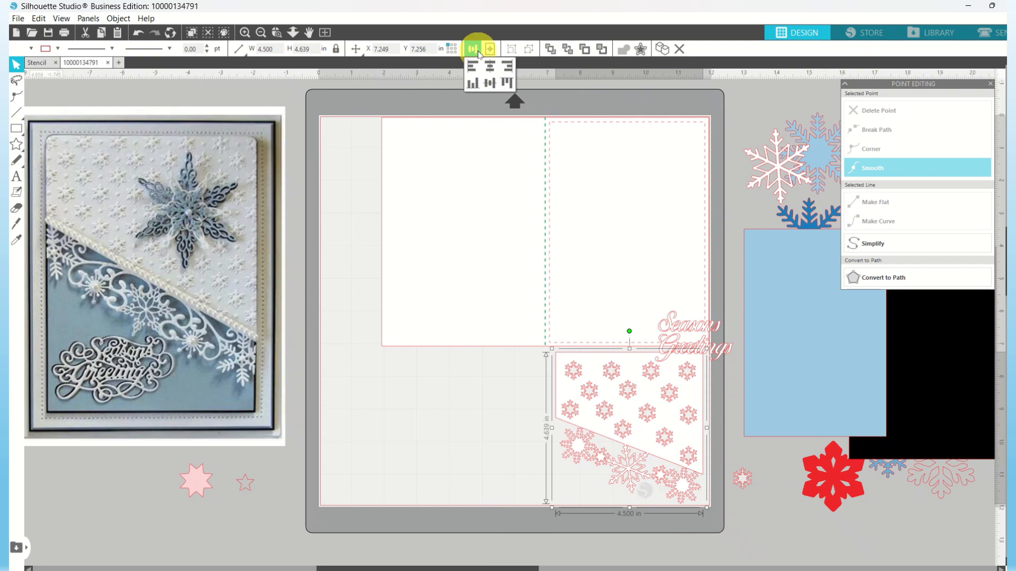
left_click(506, 69)
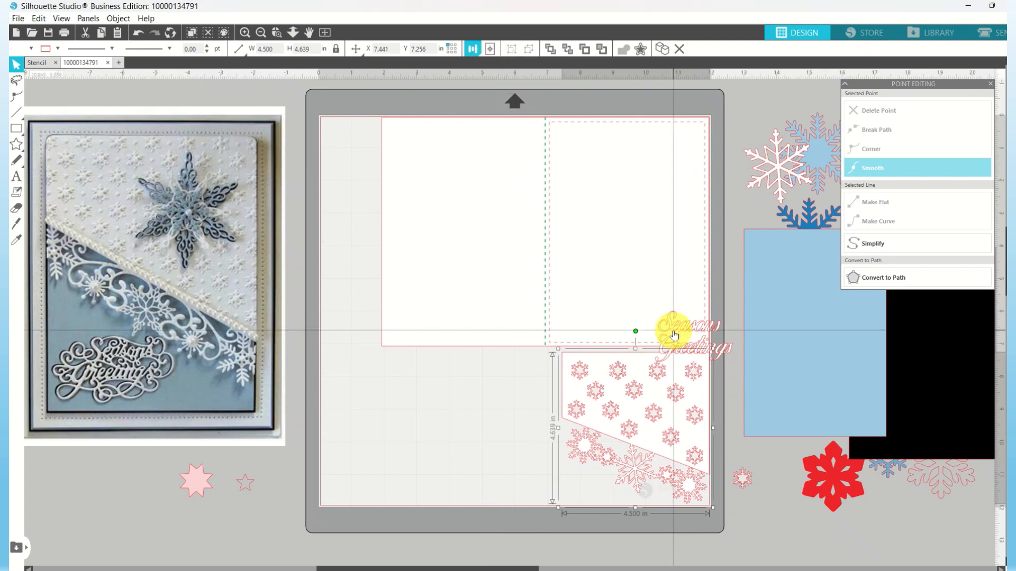
Rotate the Seasons Greetings text 90° clockwise and fit it in the mat's upper-left corner, beside the card base.
left_click_drag(683, 336, 352, 256)
left_click(507, 398)
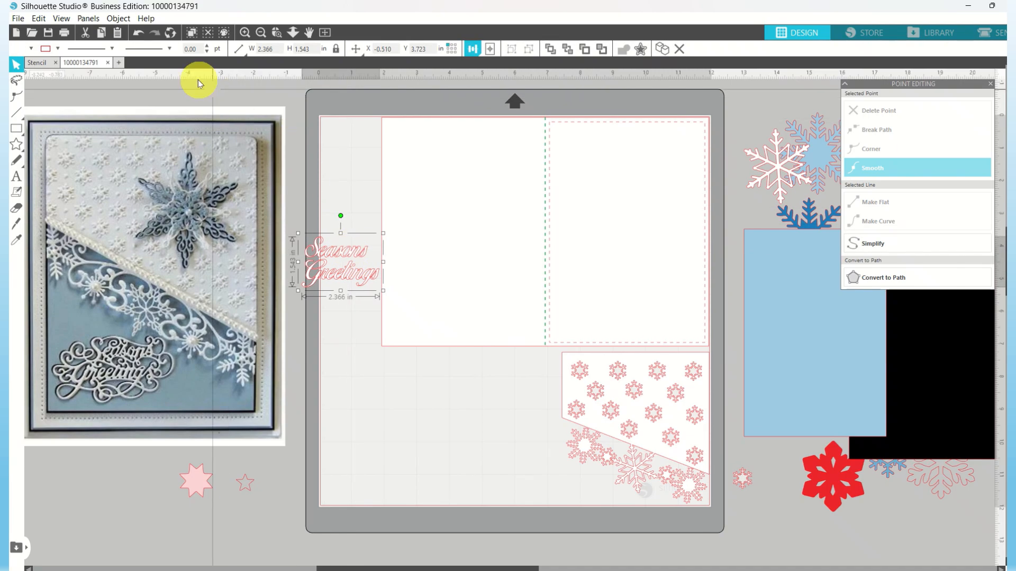
left_click(118, 19)
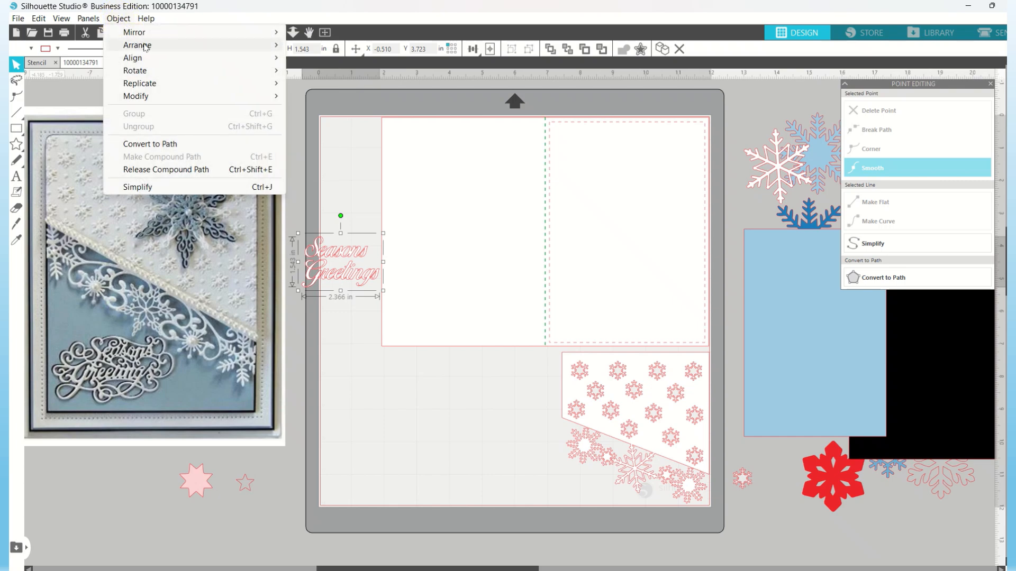
mouse_move(171, 50)
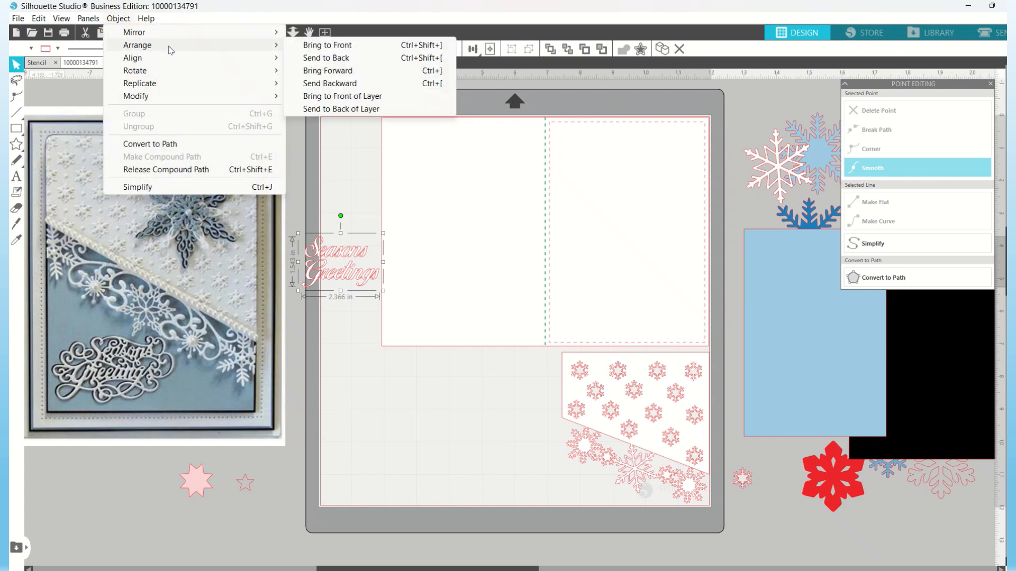
mouse_move(211, 32)
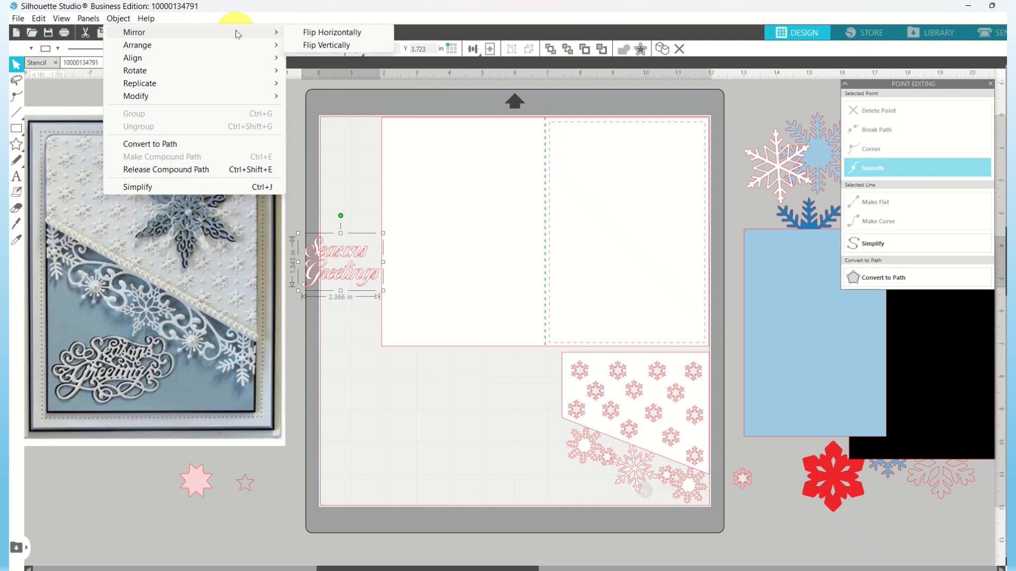
mouse_move(258, 75)
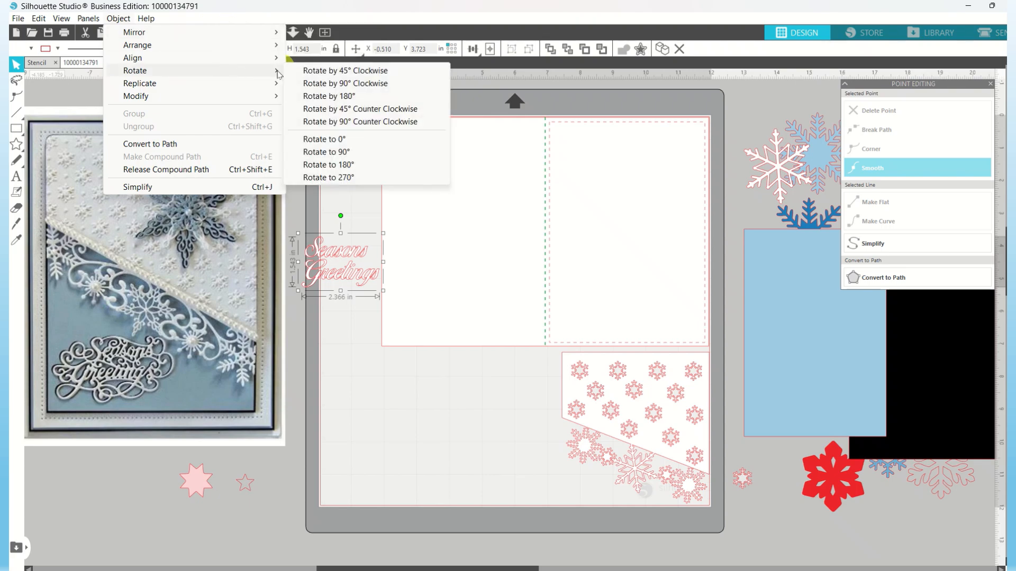
left_click(328, 84)
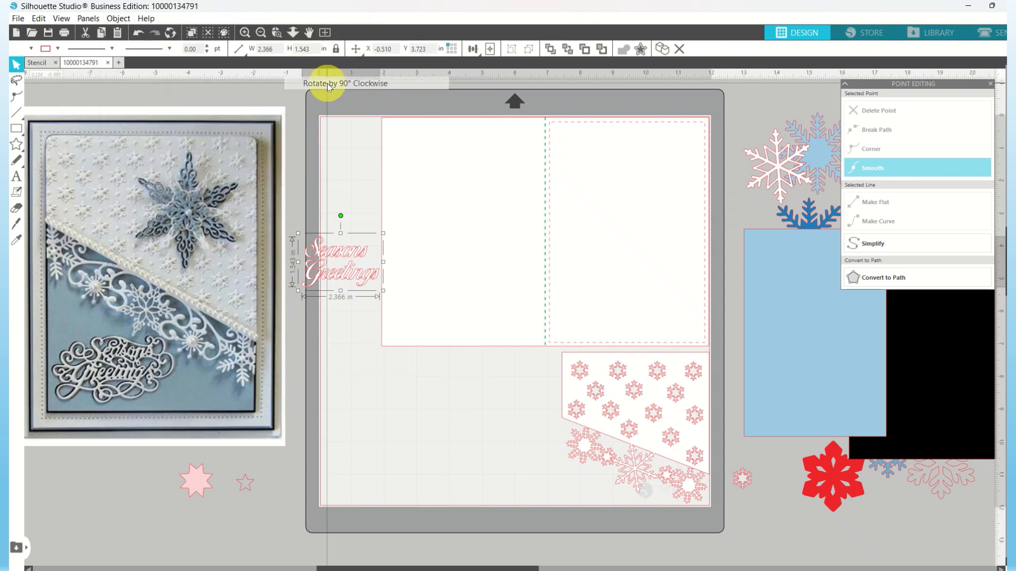
left_click_drag(340, 275, 351, 164)
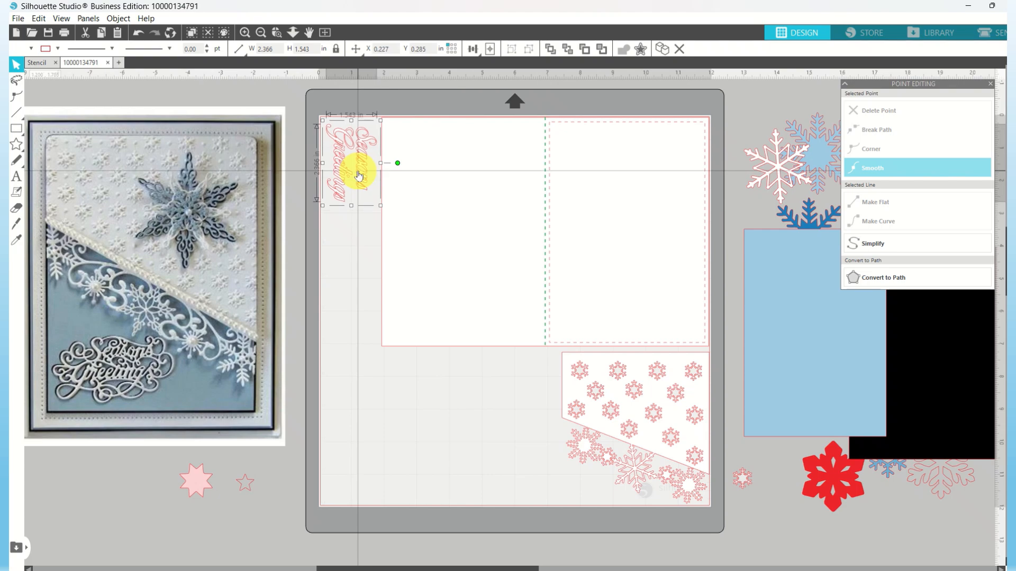
Deselect the text, set up the cut job by line color, and turn off cutting for the red lines.
left_click(363, 322)
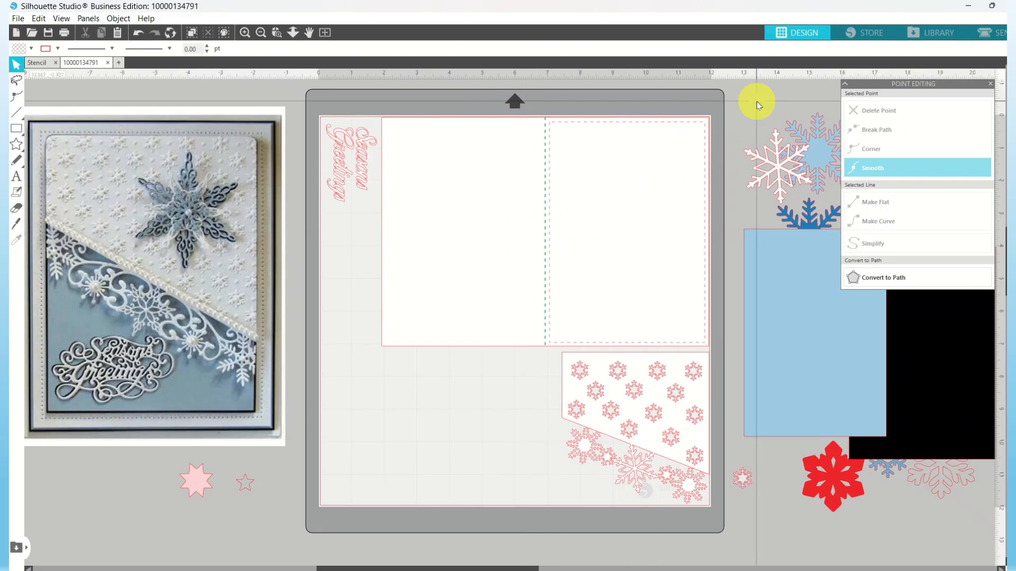
left_click(988, 38)
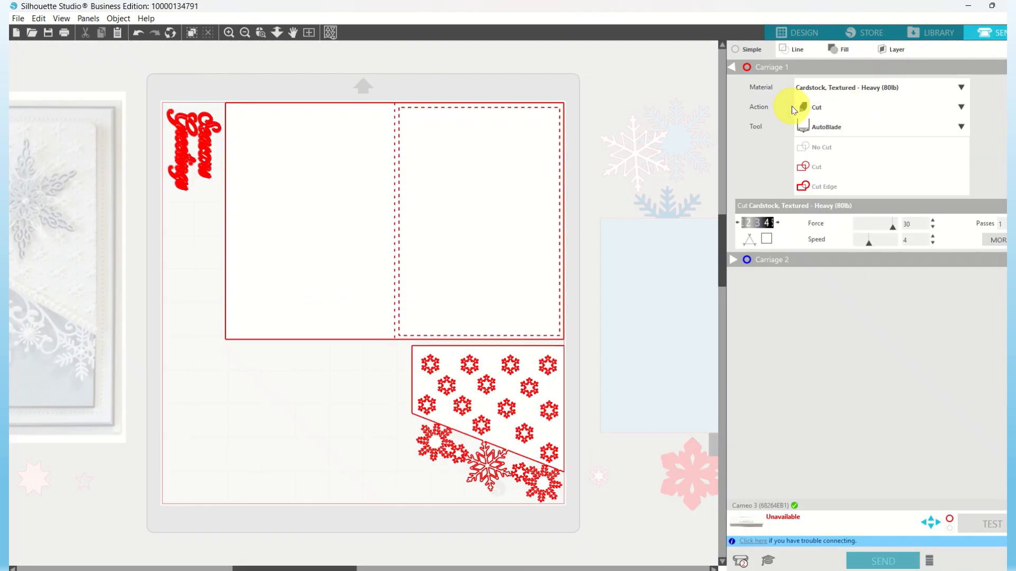
left_click(792, 48)
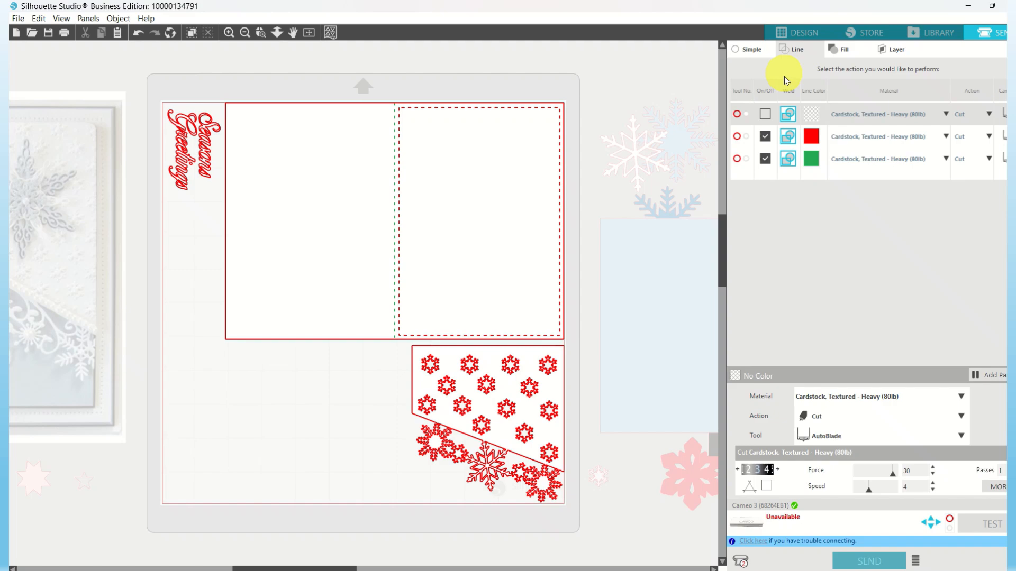
left_click(765, 137)
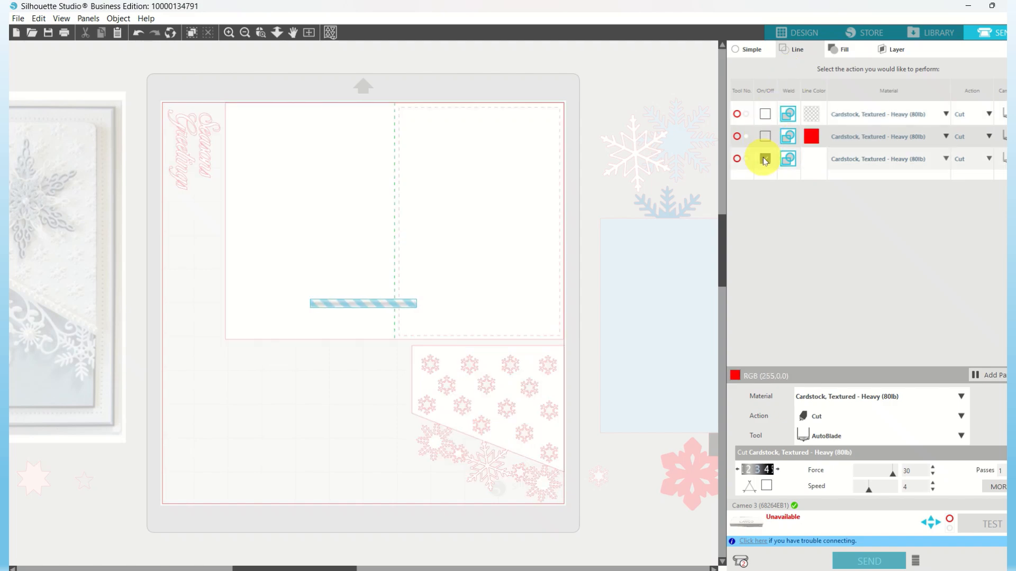
Turn off cutting for the green lines and reorder the line colors to red, green, and no color last.
left_click(765, 158)
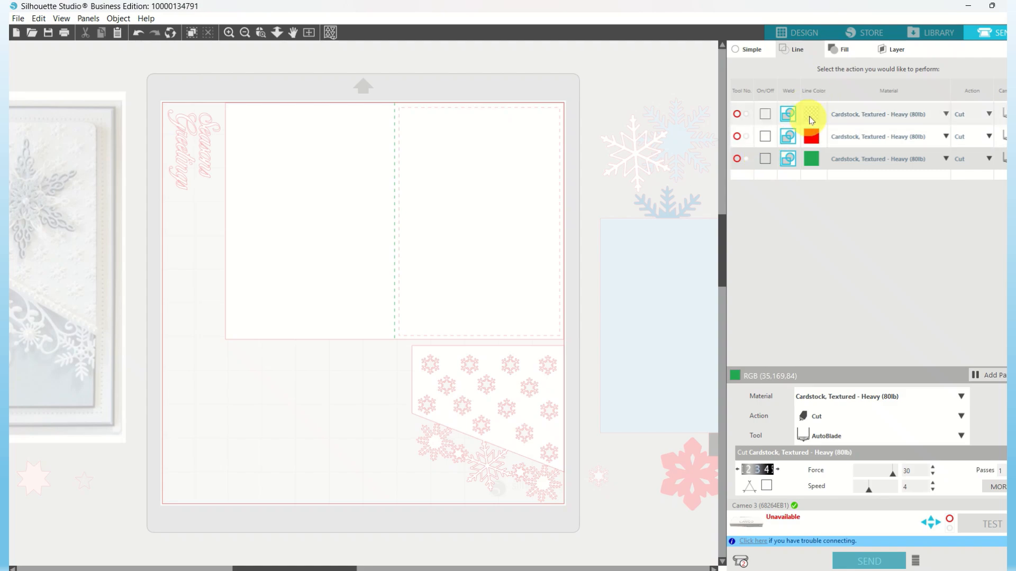
left_click_drag(818, 116, 820, 176)
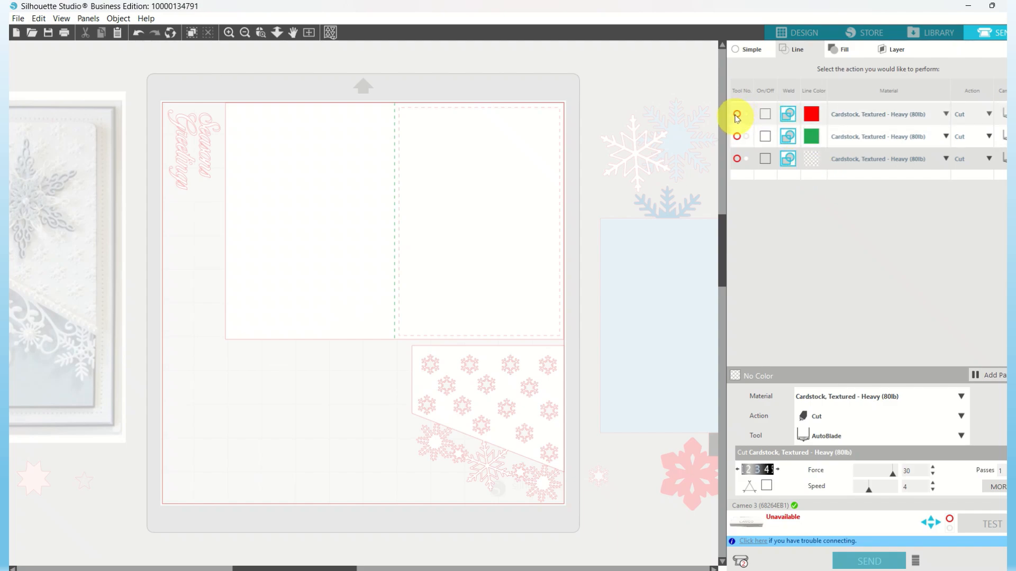
left_click(769, 118)
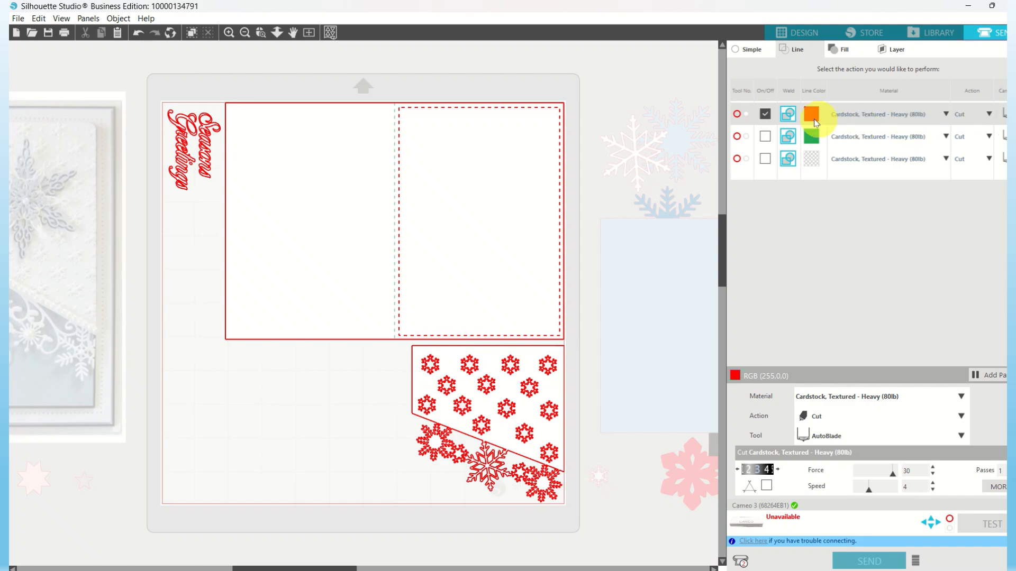
left_click(764, 115)
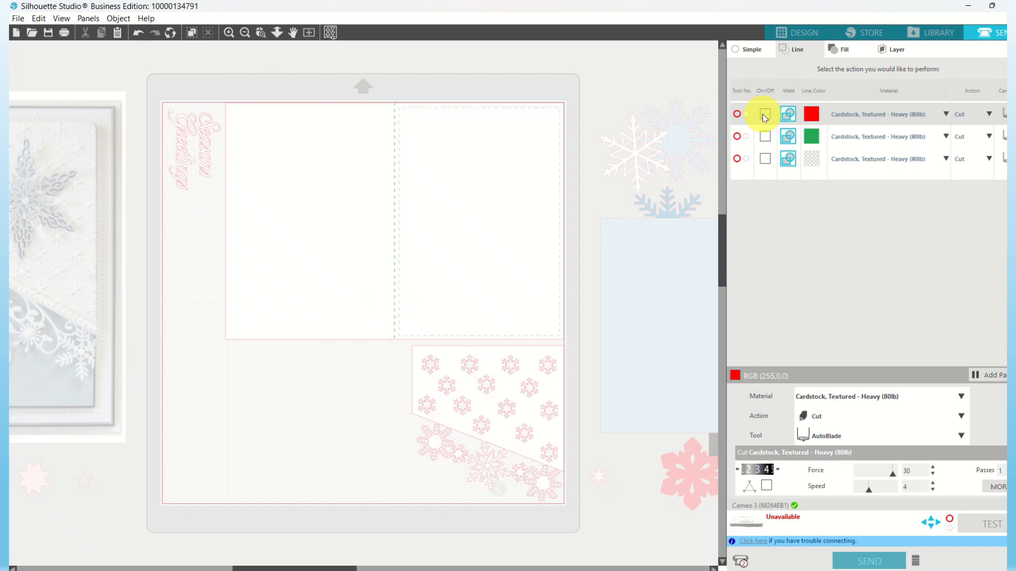
Enable the green fold line with the Score action and the red lines with Cut, and return to the design view.
left_click(764, 137)
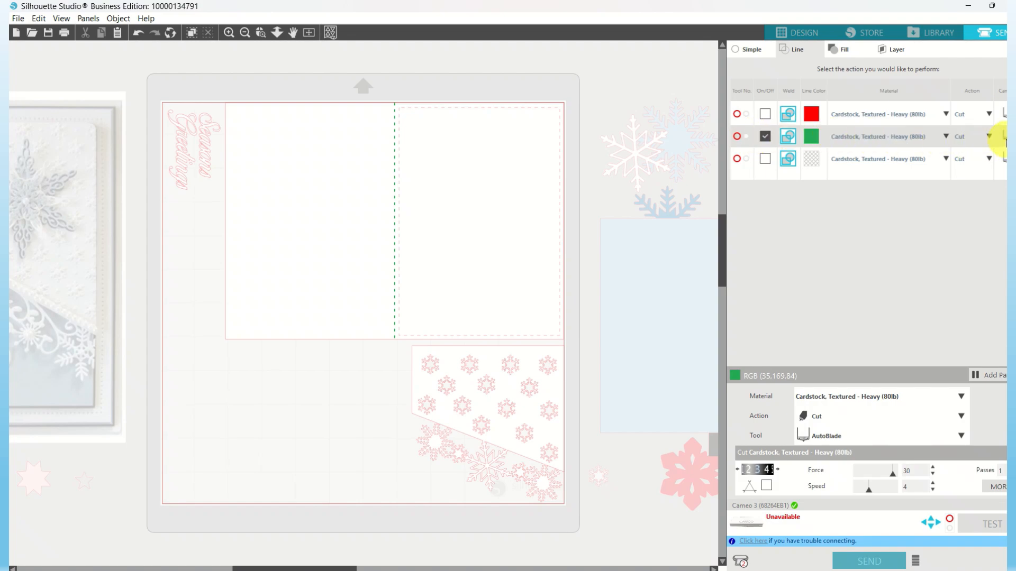
left_click(989, 139)
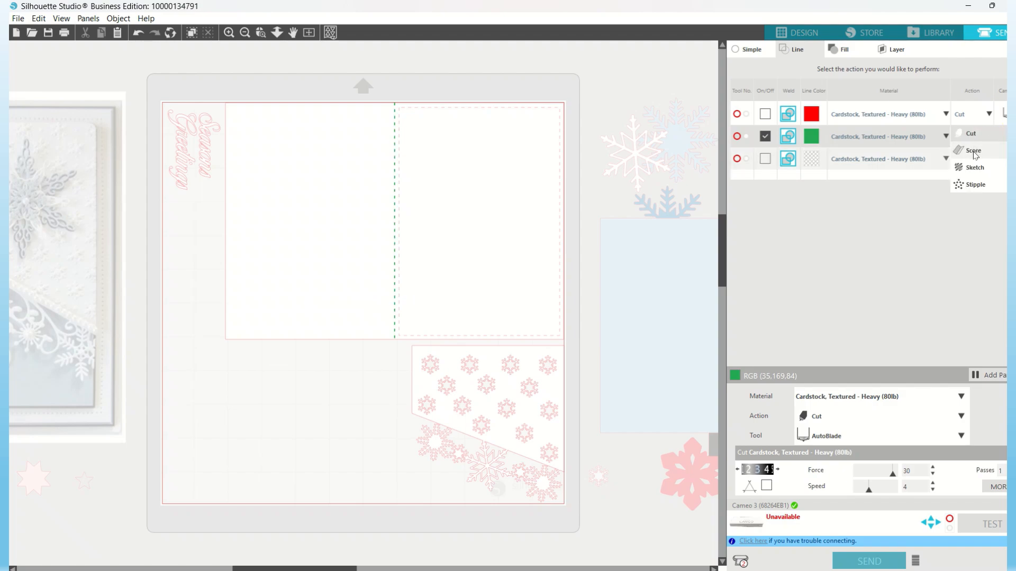
left_click(974, 152)
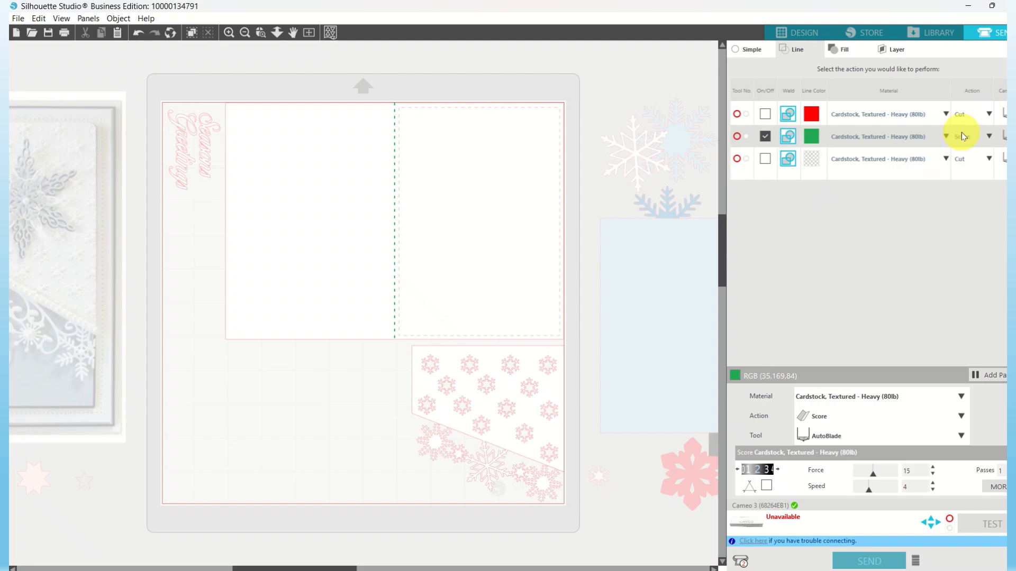
left_click(765, 115)
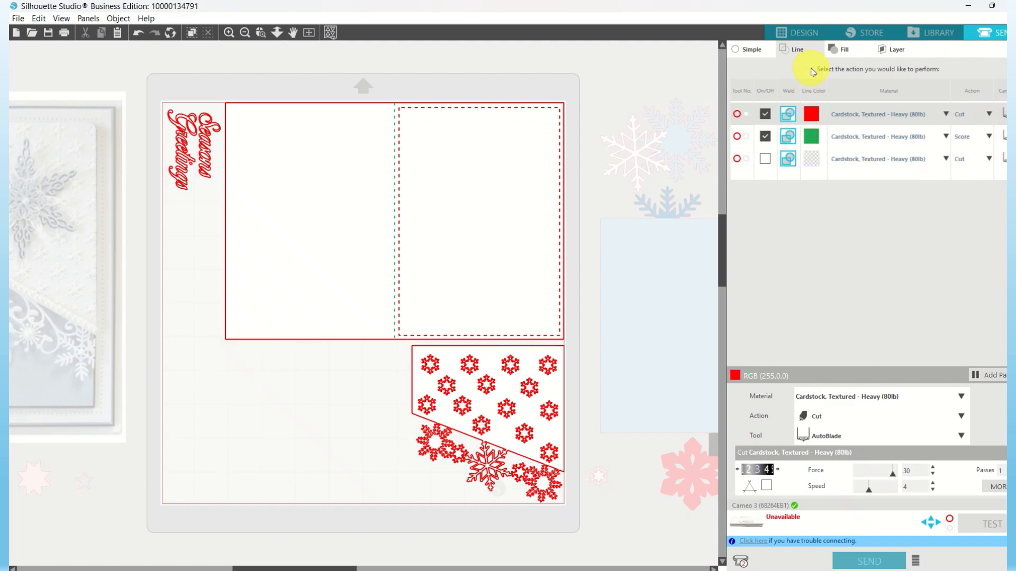
left_click(789, 36)
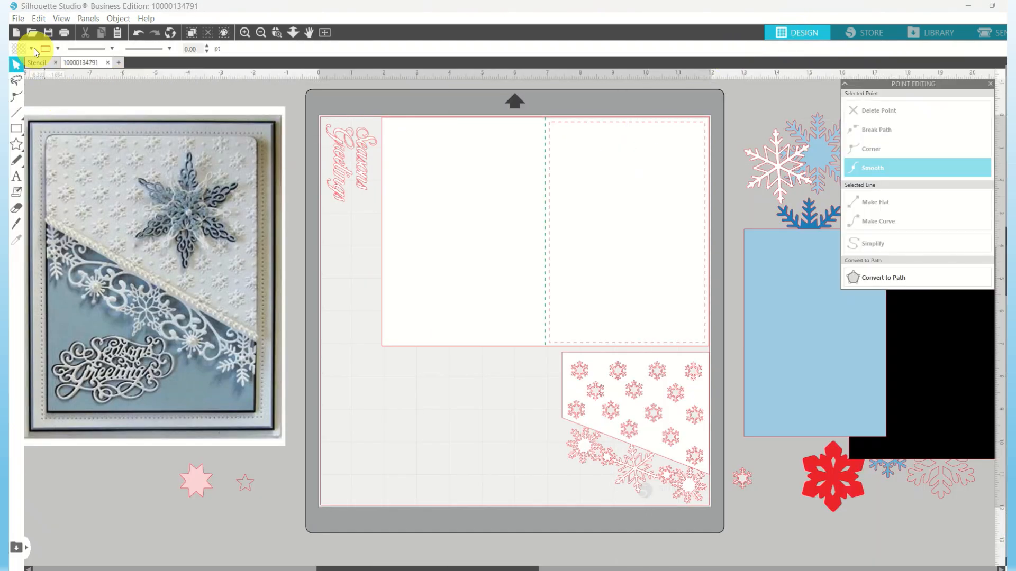
left_click(17, 33)
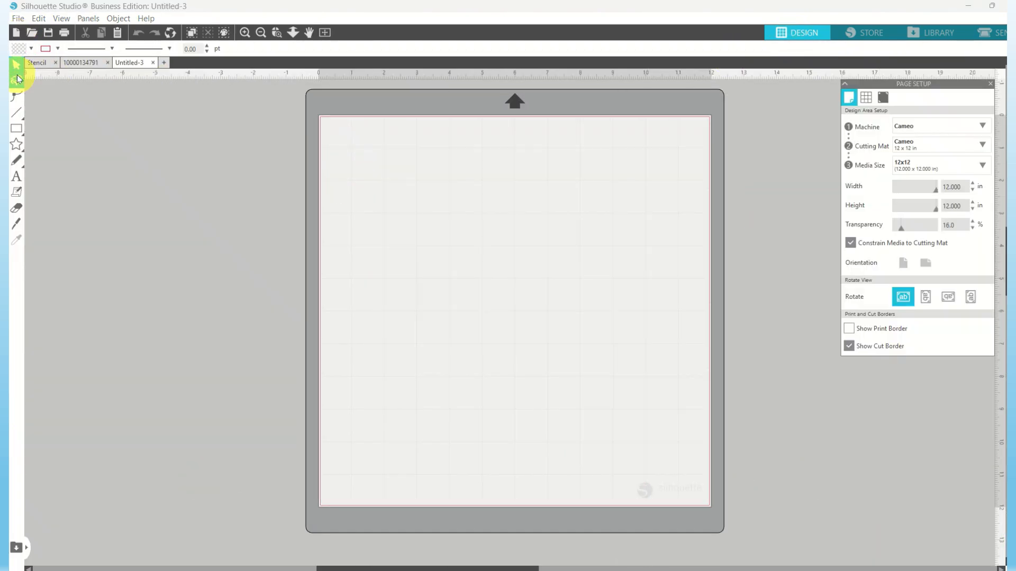
left_click(16, 33)
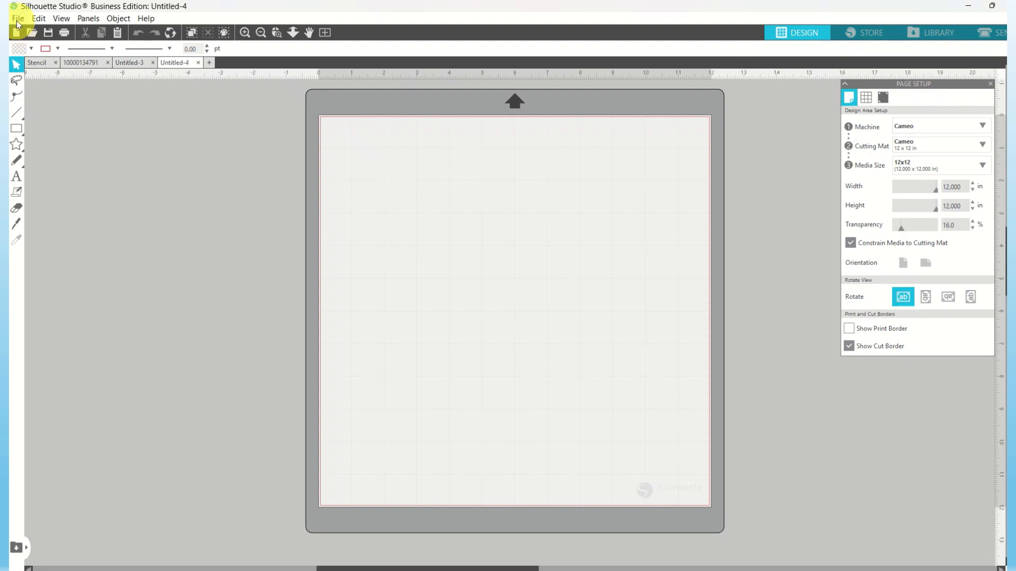
left_click(18, 20)
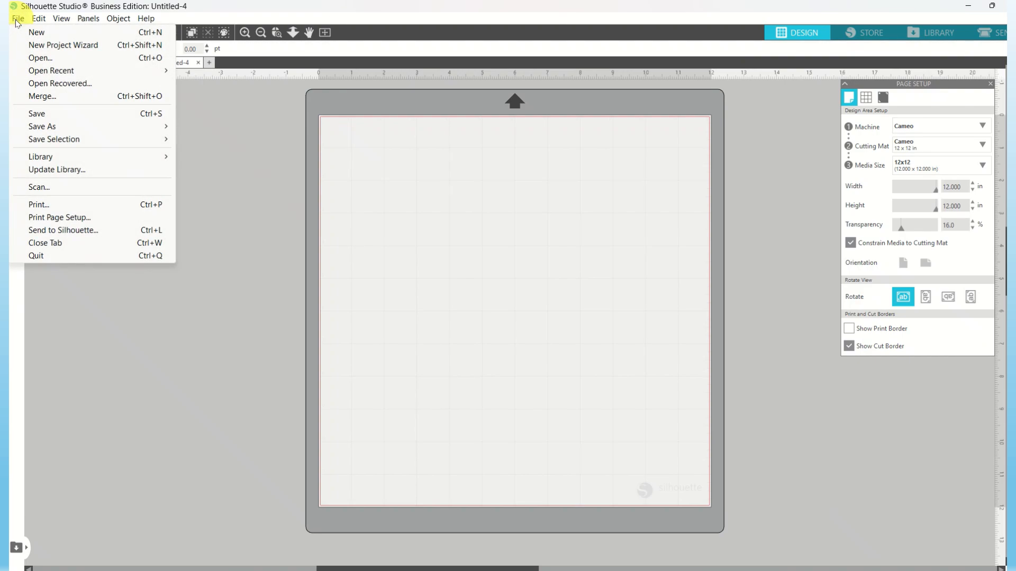
left_click(188, 114)
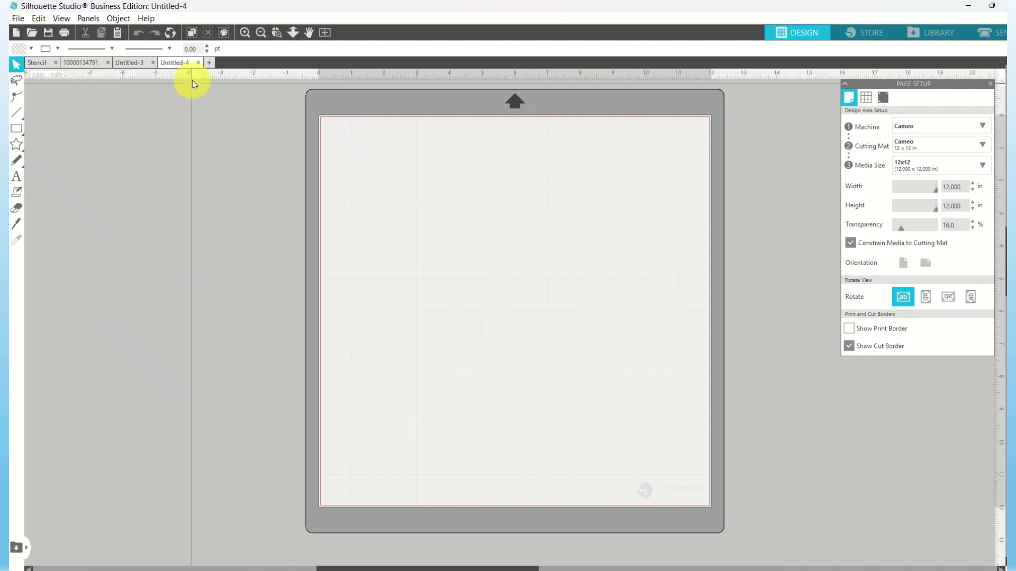
left_click(200, 63)
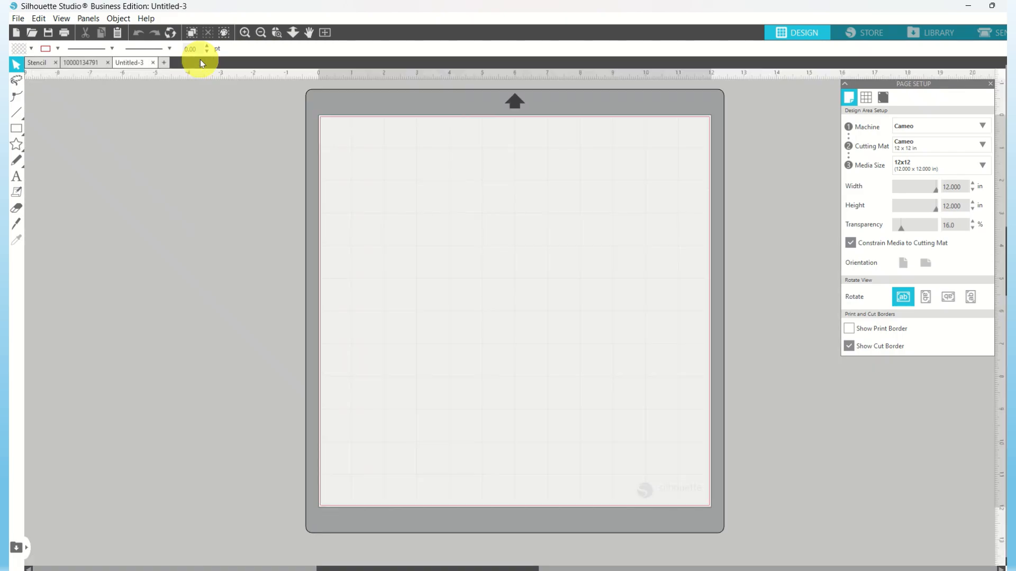
left_click(154, 63)
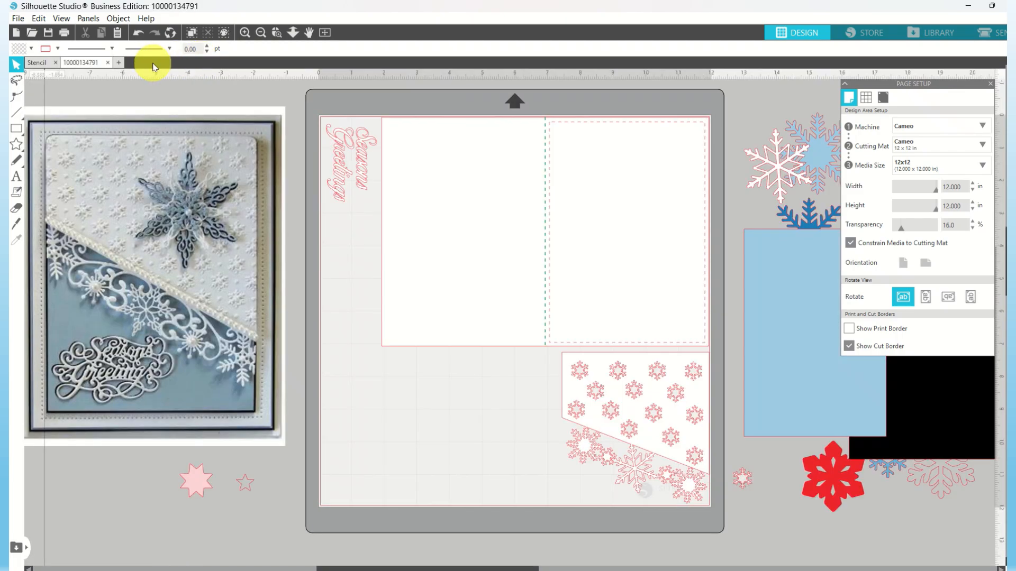
Save the snowflake card design under its existing file name.
left_click(19, 19)
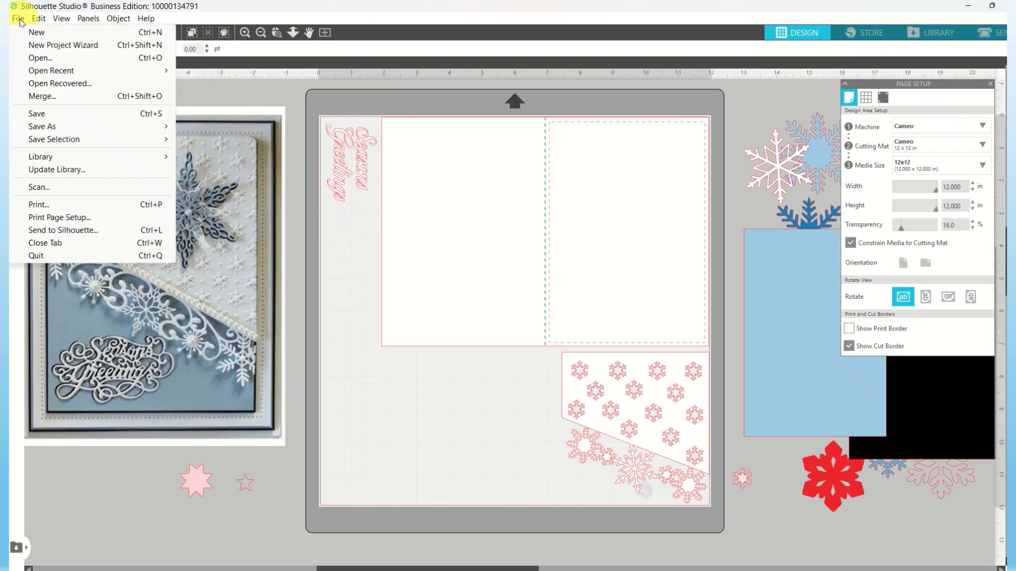
left_click(43, 114)
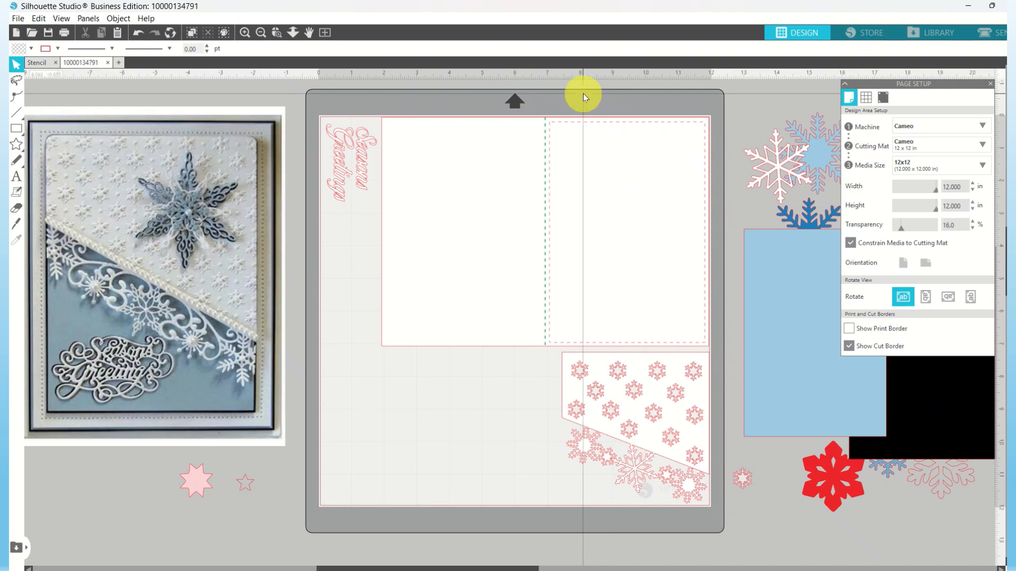
mouse_move(563, 6)
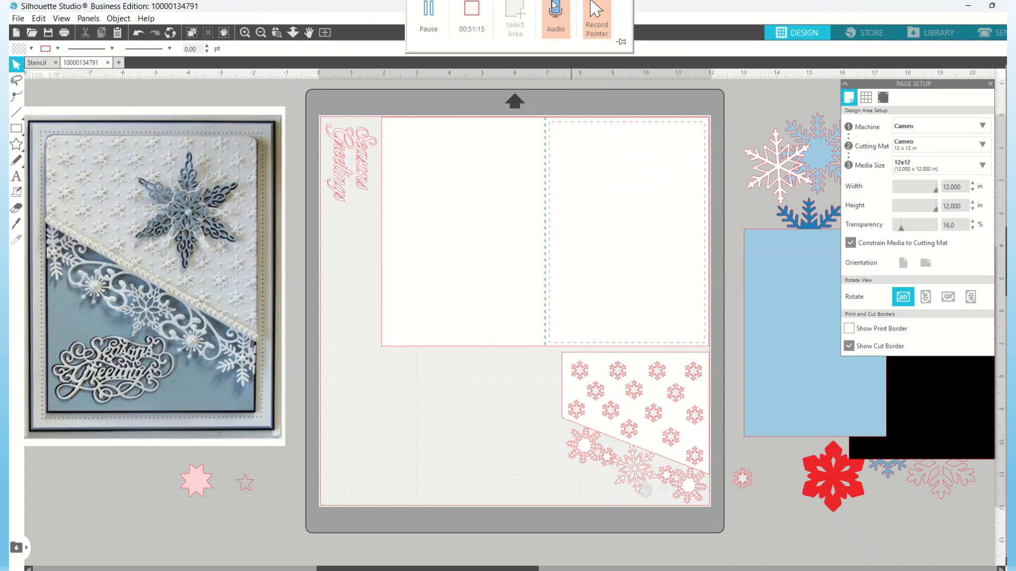
left_click(431, 29)
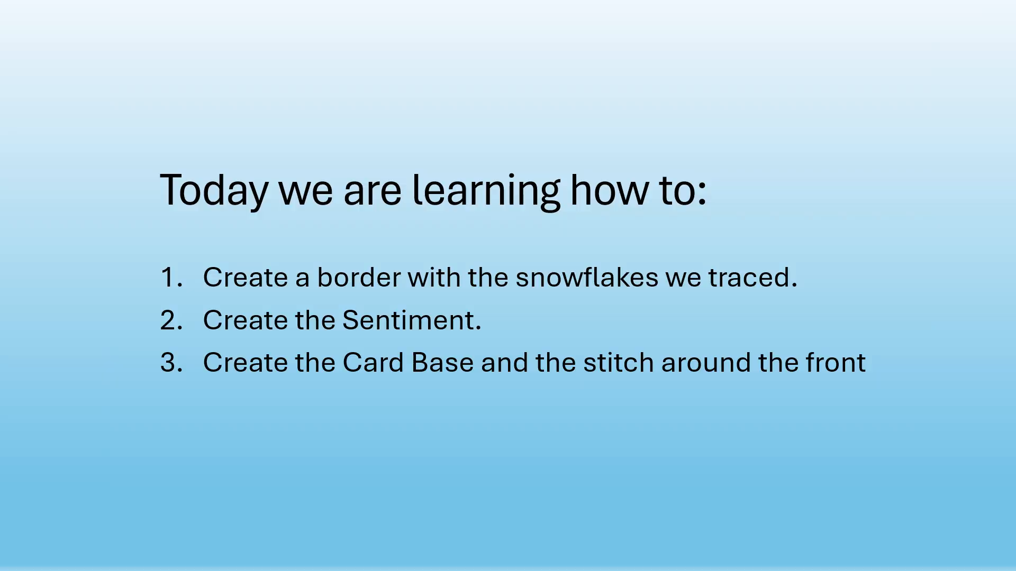